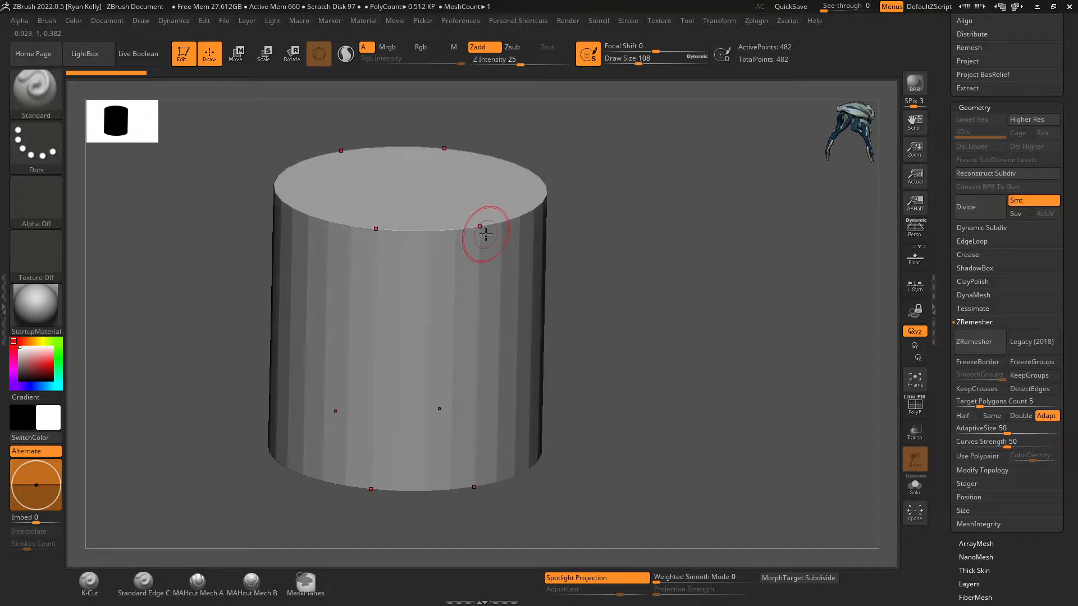
- Show the polygon wireframe on the cylinder and view it straight from the side
click(174, 20)
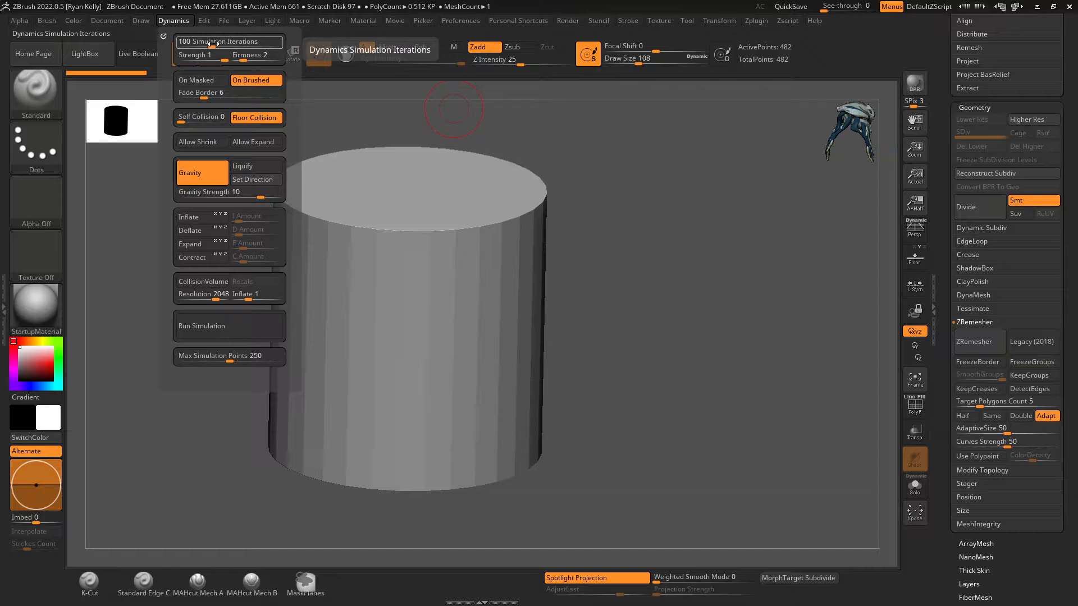
alt+drag(701, 196, 708, 227)
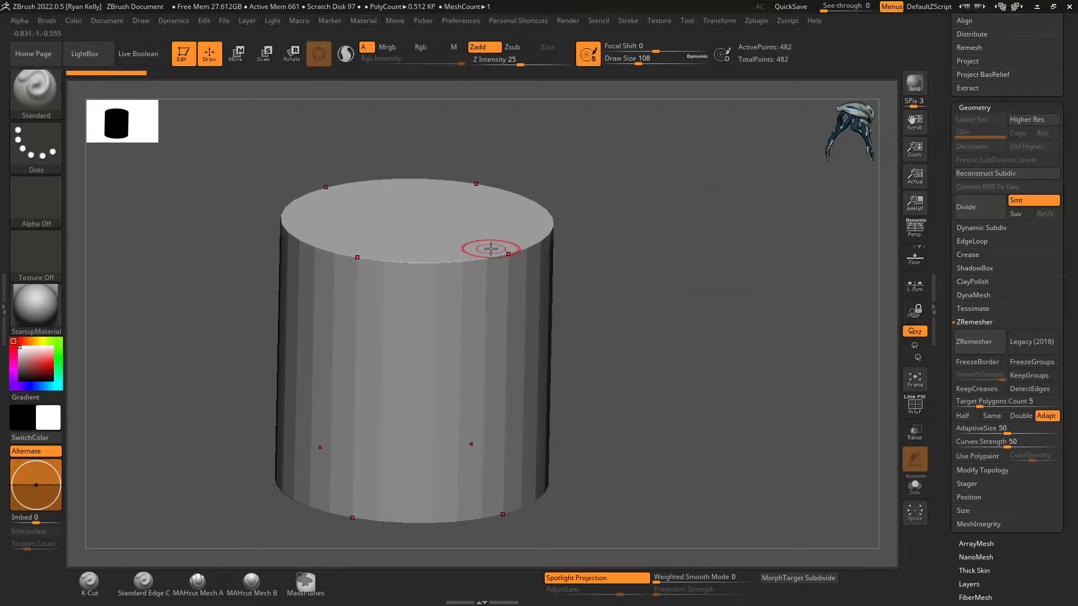
click(915, 405)
drag(796, 373, 823, 346)
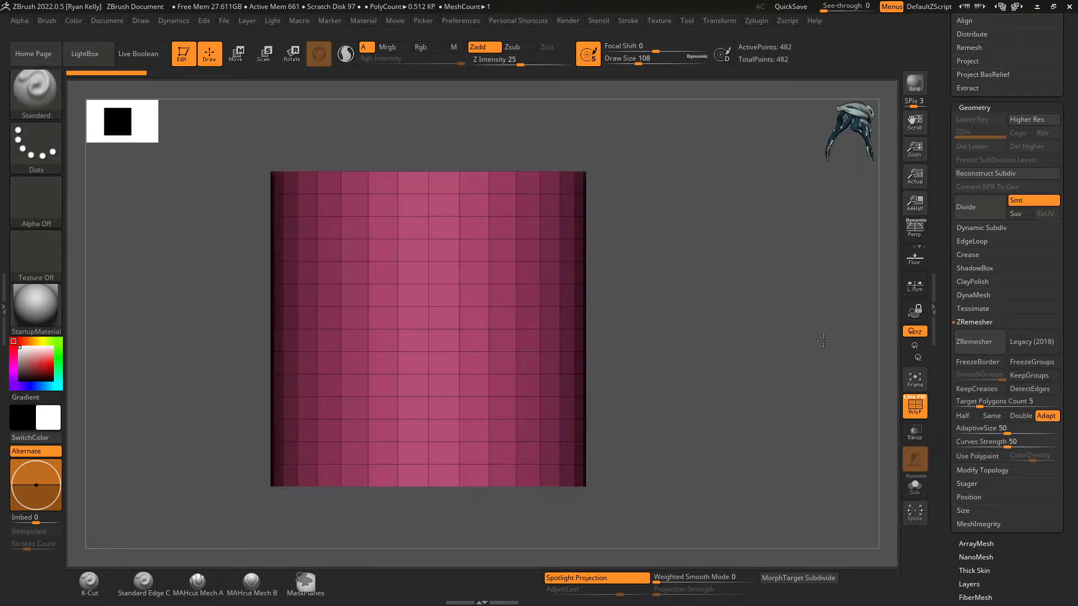
drag(658, 253, 642, 264)
click(828, 126)
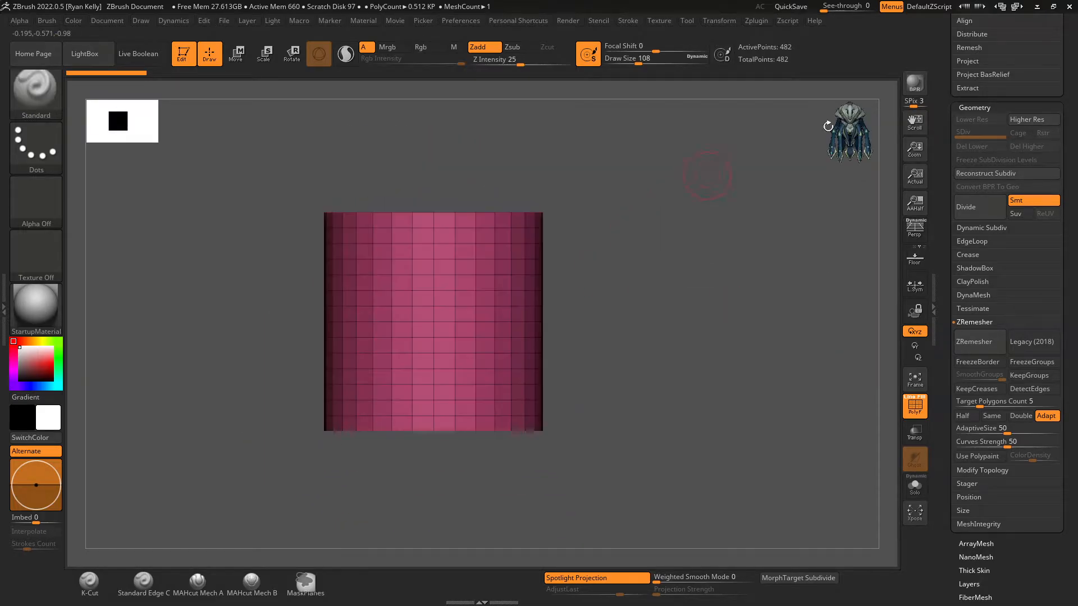
scroll(953, 46, up, 10)
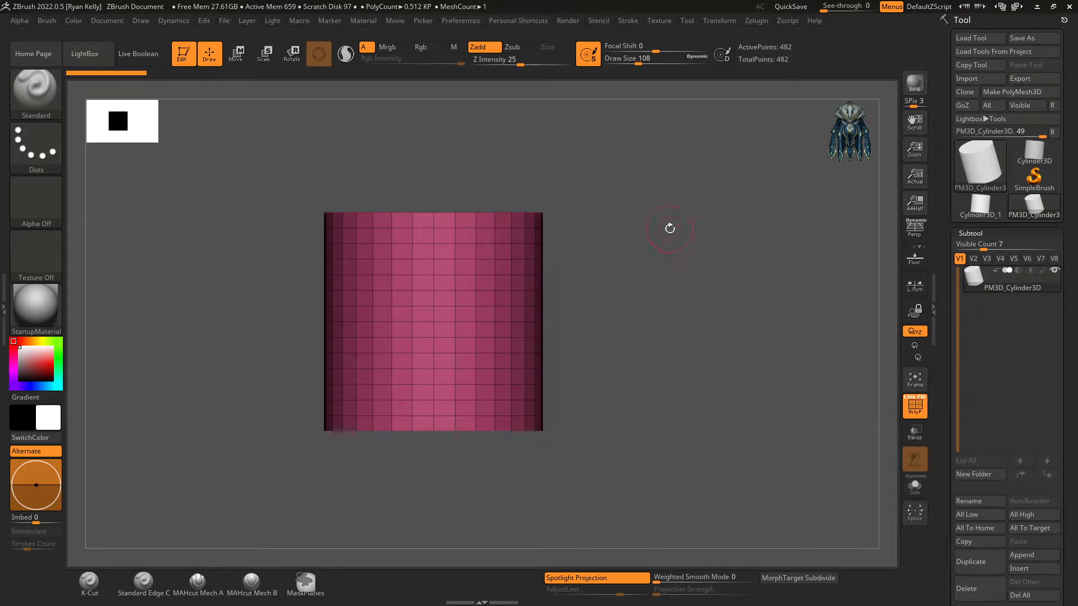
key(ctrl+space)
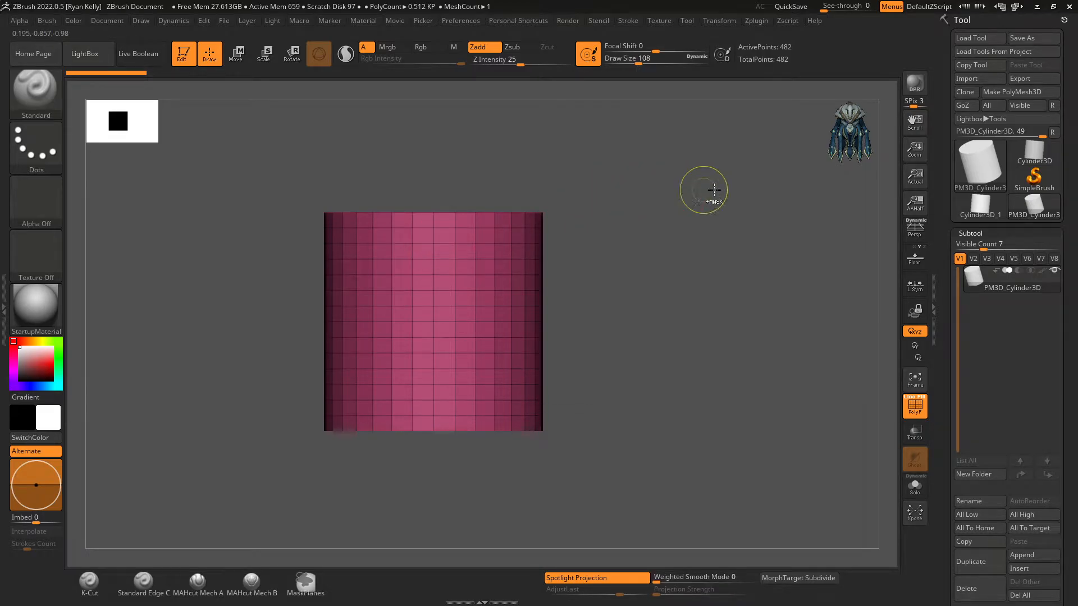
key(ctrl+space)
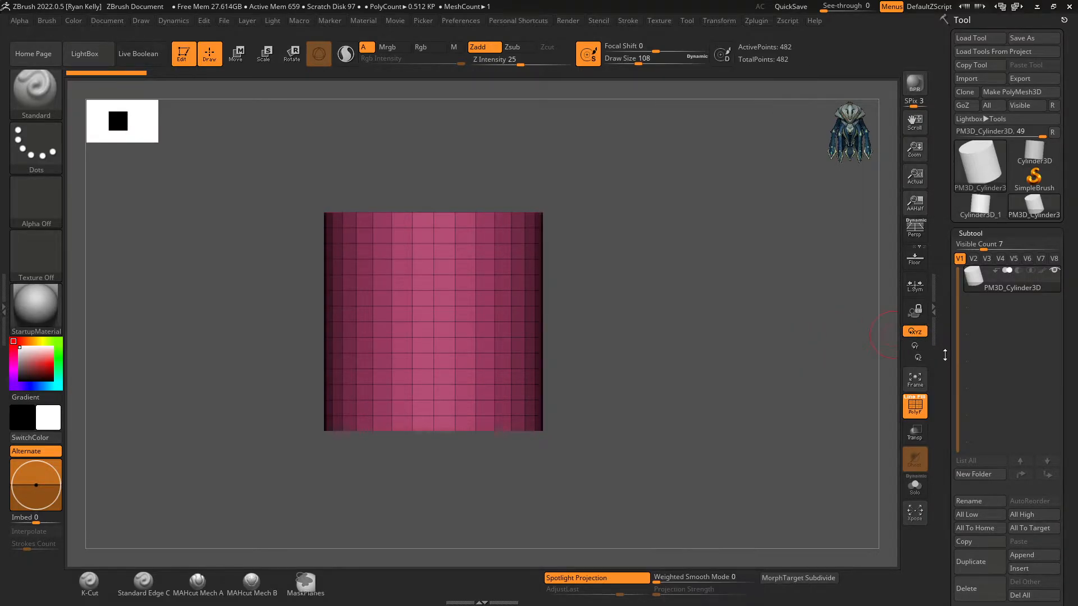
drag(947, 354, 957, 379)
drag(943, 277, 943, 192)
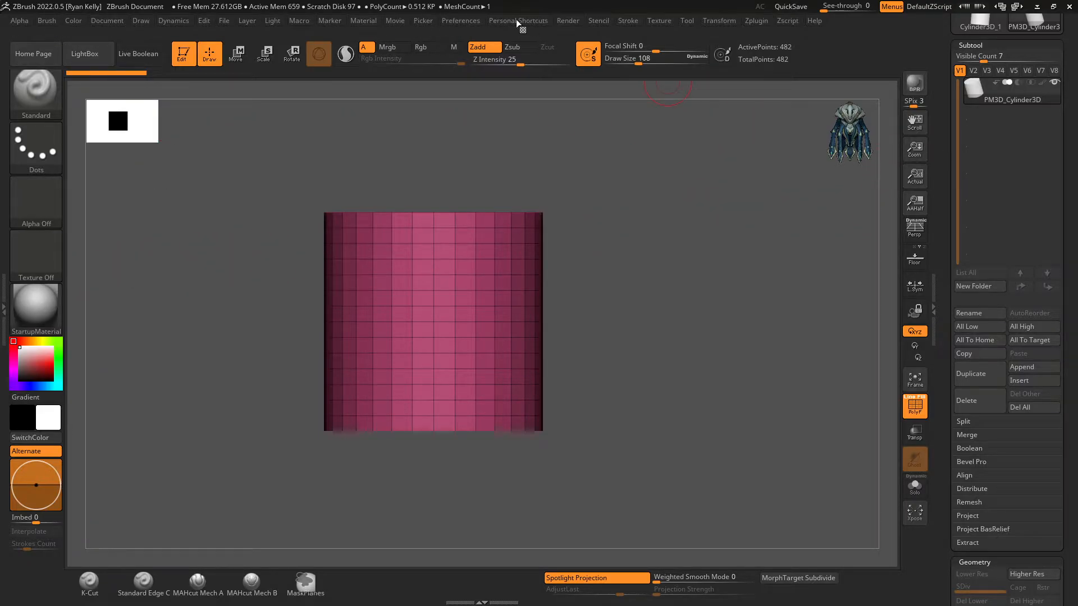
- Review the custom shortcuts palette, including its symmetry and split screen settings
click(462, 28)
click(540, 21)
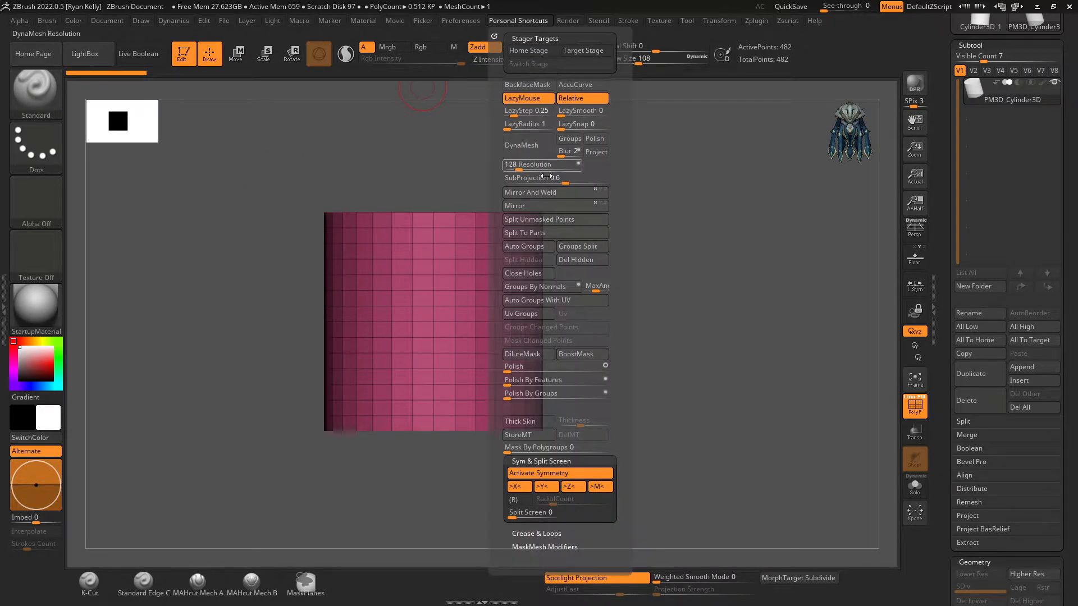
key(ctrl)
key(ctrl+space)
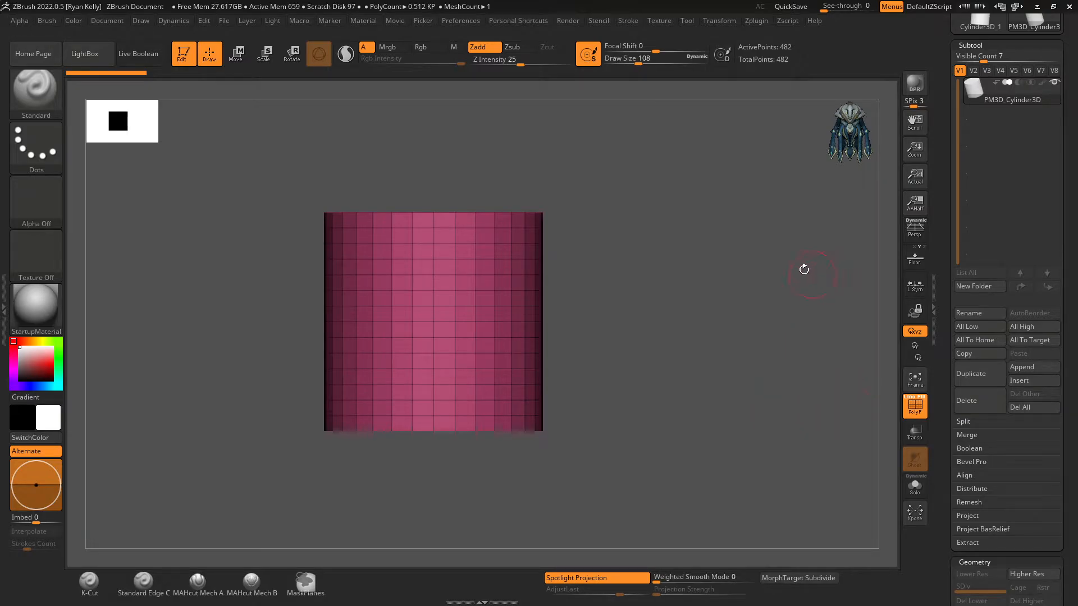
drag(804, 270, 750, 315)
key(ctrl+space)
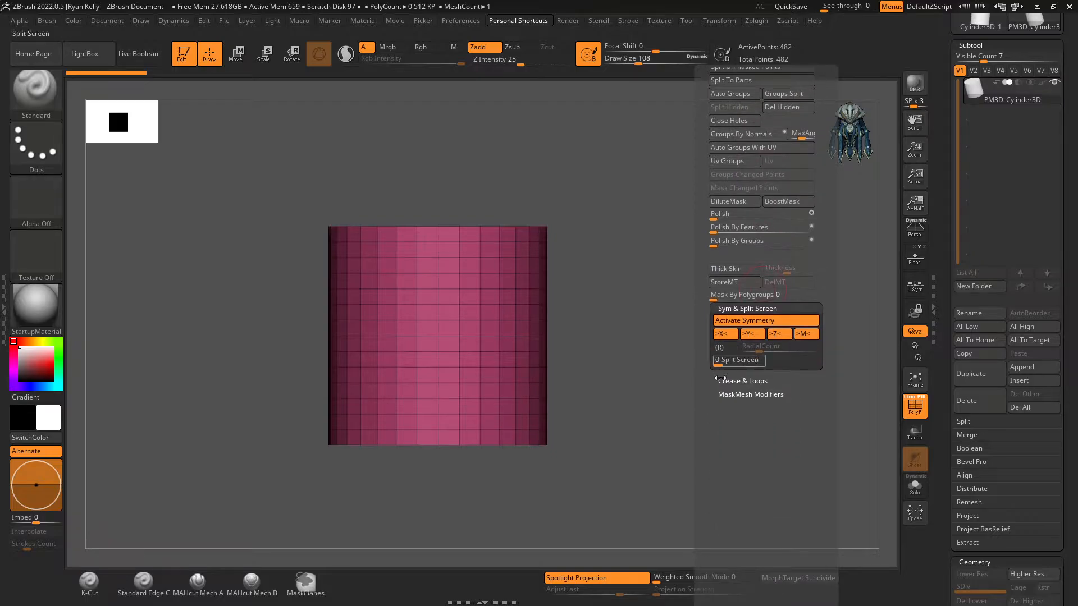
drag(658, 307, 673, 334)
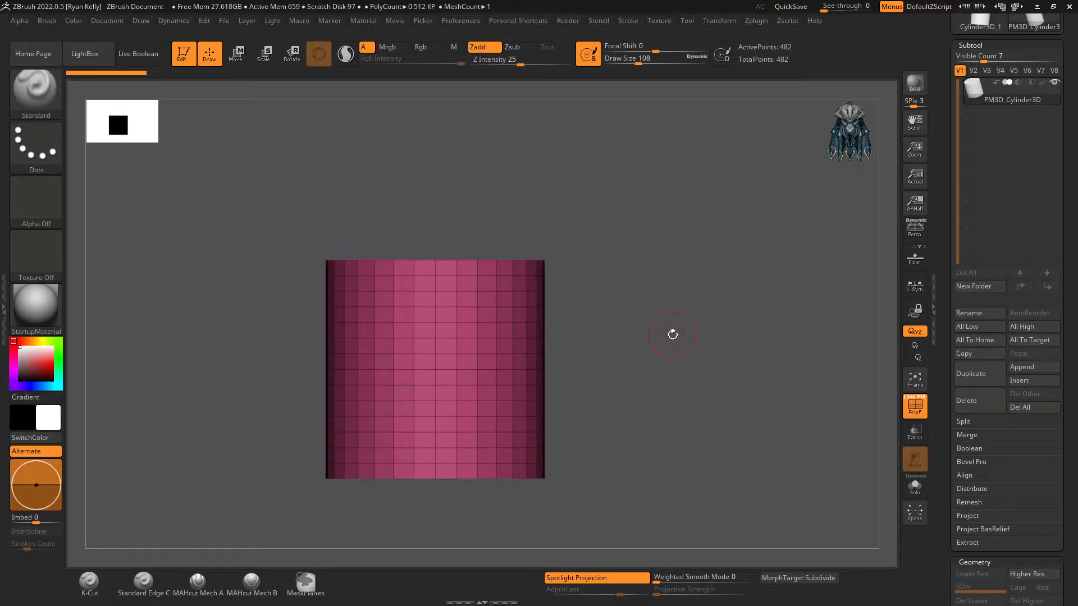
alt+drag(700, 247, 701, 268)
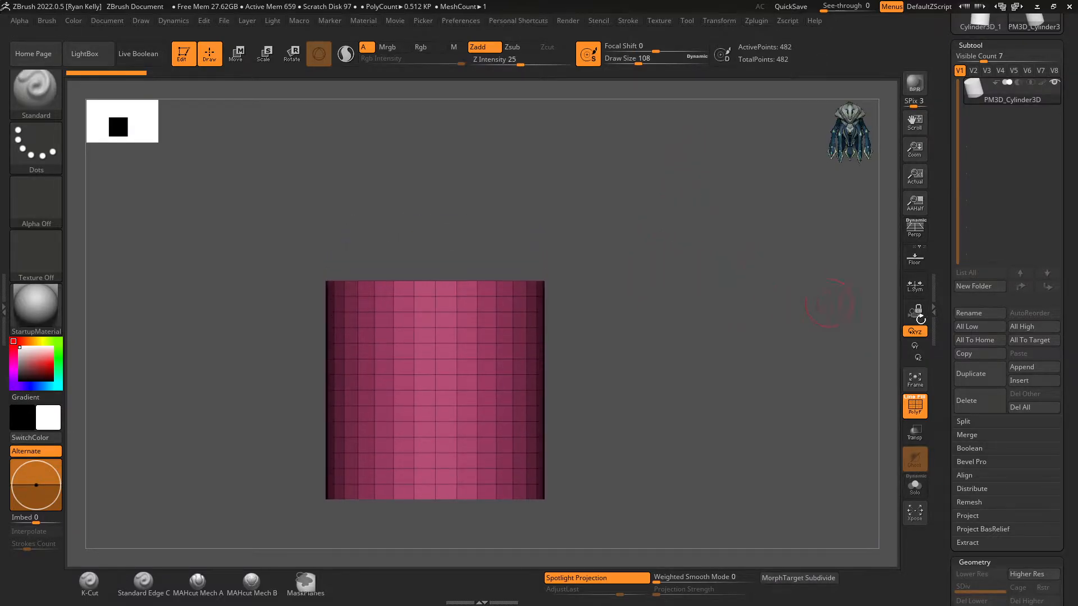
- Try remeshing the cylinder with ZRemesher at a target polygon count of 5
click(977, 562)
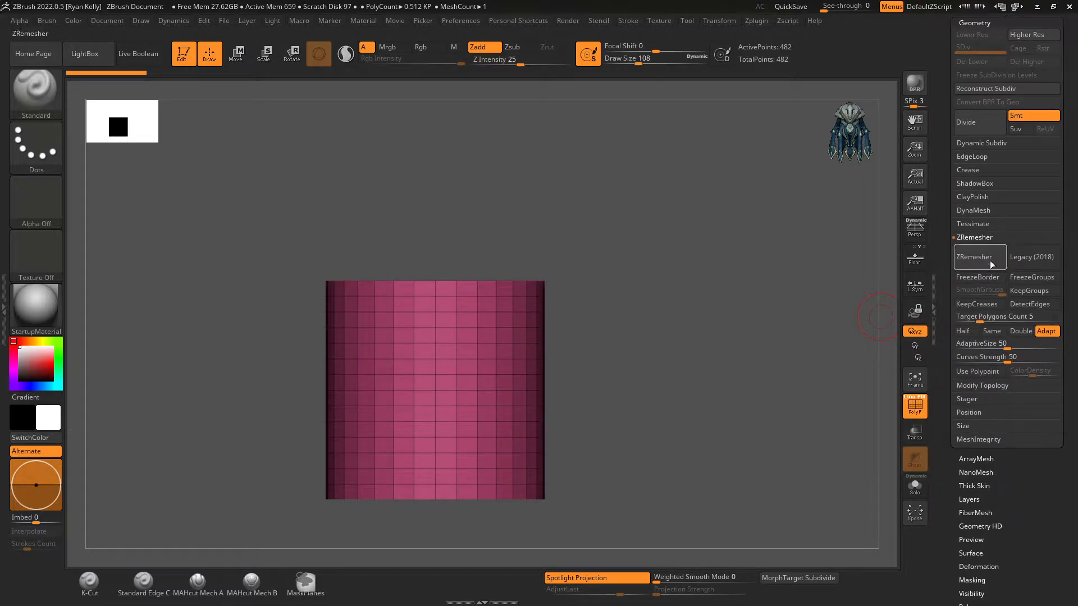
click(991, 264)
drag(782, 259, 780, 289)
- Set ZRemesher's target polygon count to 0.1 and try remeshing the cylinder again
click(978, 316)
text(0.1)
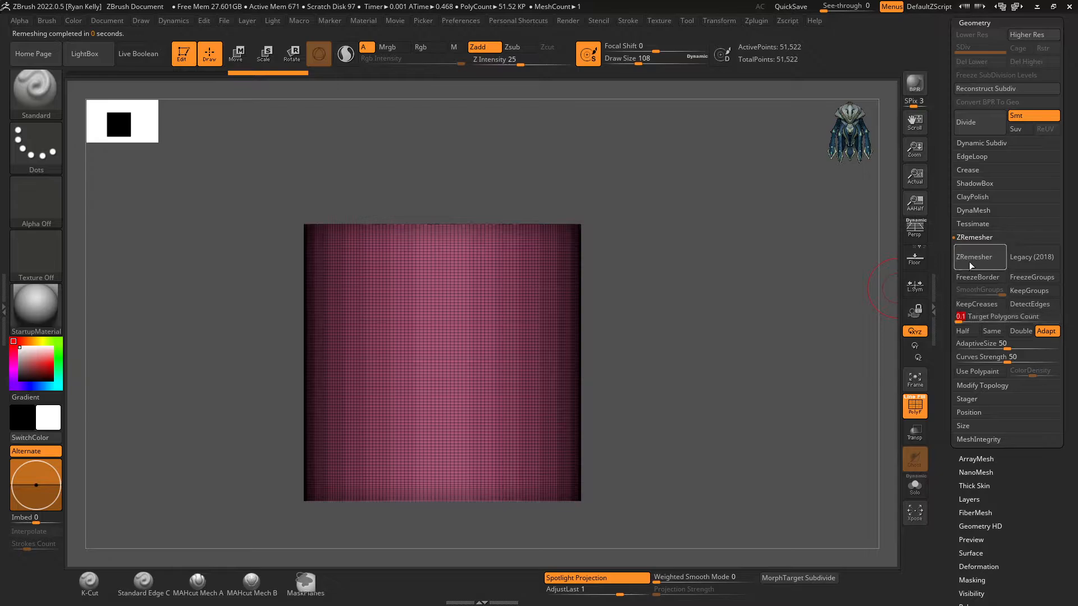
click(970, 262)
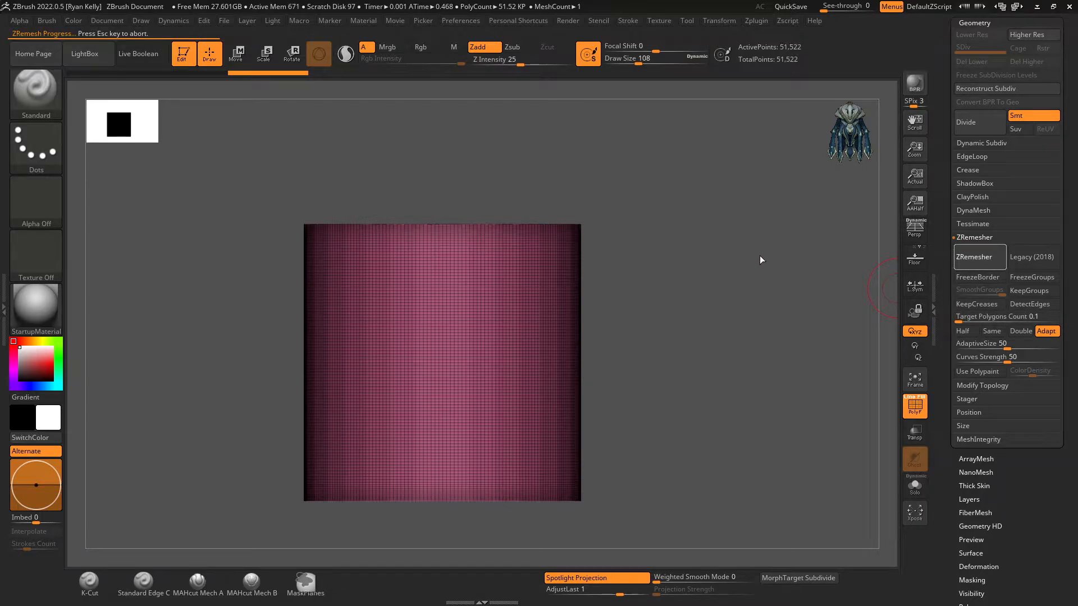
key(ctrl+z)
- Set ZRemesher's adaptive size to 0 and undo the remeshing to restore the original cylinder
click(991, 343)
text(0)
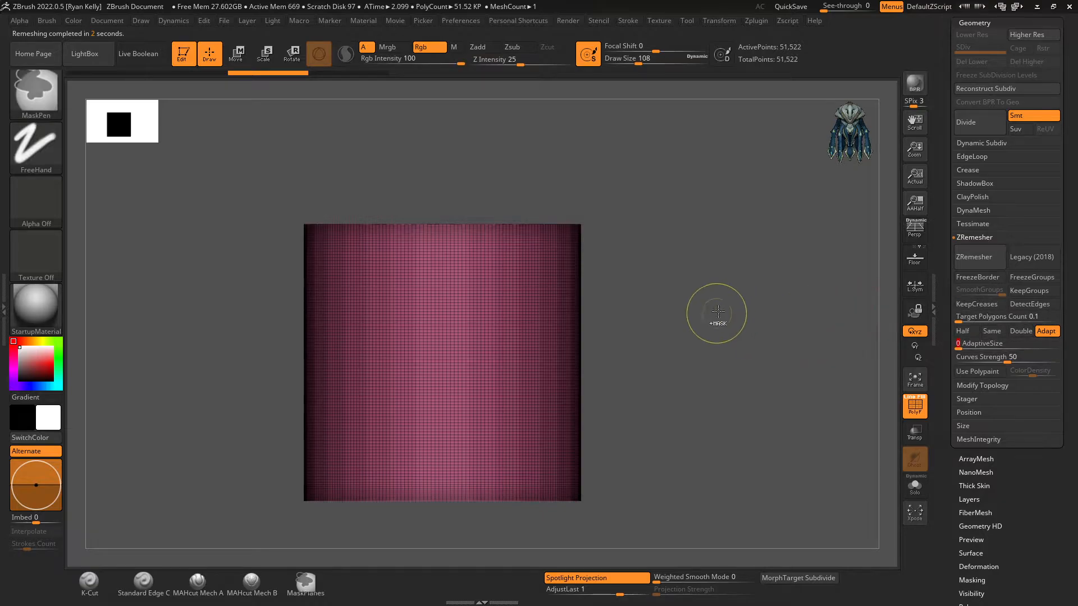
drag(717, 313, 735, 318)
key(ctrl+z)
- Crease the cylinder's hard edges and remesh it with ZRemesher using the KeepCreases option
key(space)
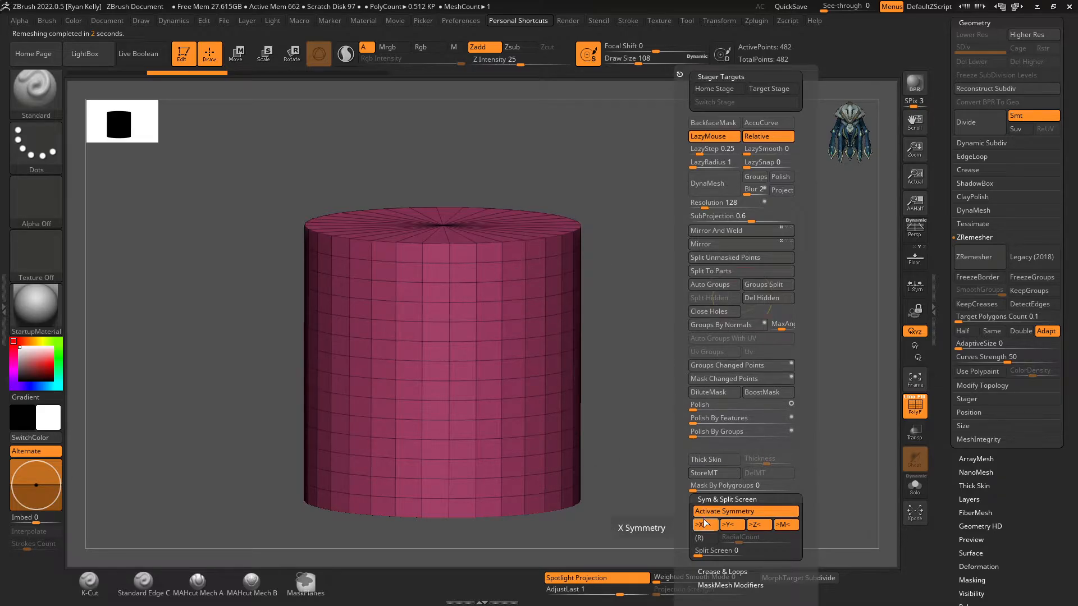
click(702, 572)
drag(673, 539, 682, 483)
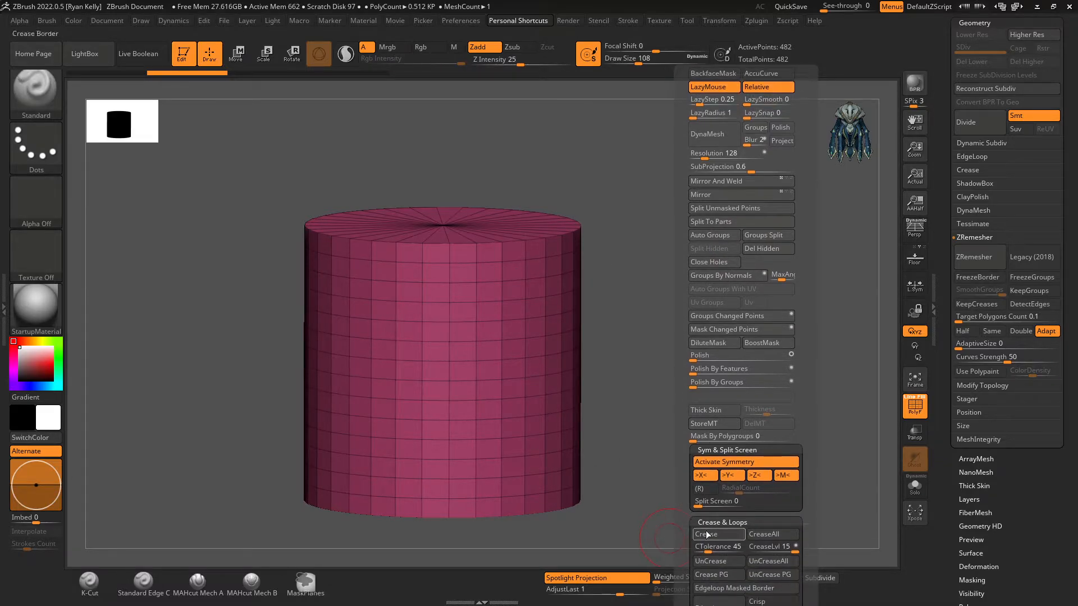
shift+drag(716, 344, 830, 336)
click(976, 304)
click(980, 257)
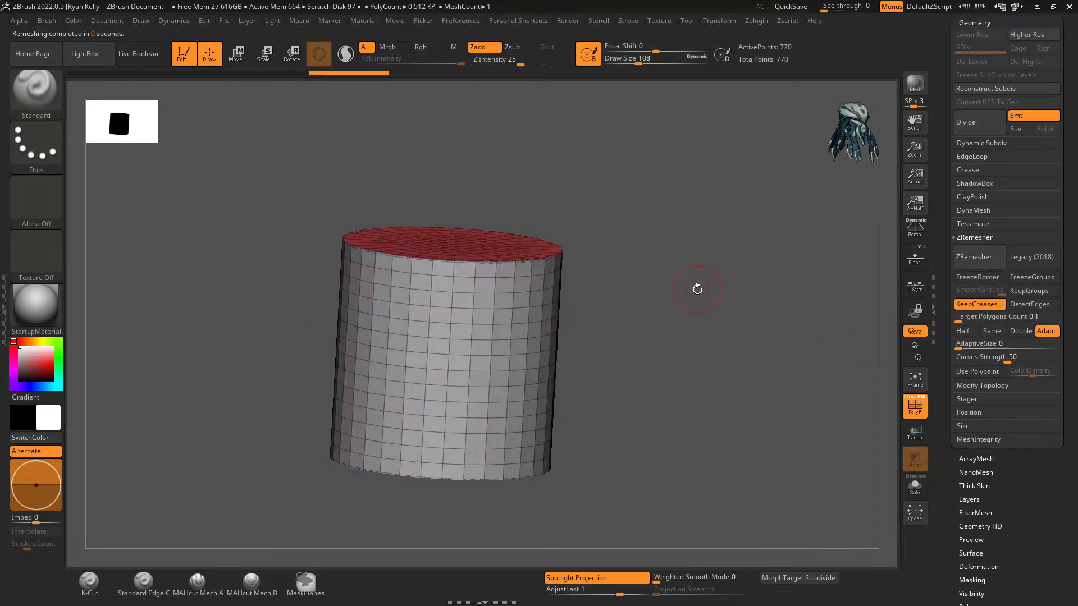
- Turn off Y and Z symmetry for the cylinder and hide its wireframe
mouse_move(698, 288)
mouse_down()
mouse_move(718, 330)
mouse_move(726, 262)
mouse_move(729, 311)
mouse_move(702, 330)
mouse_up()
key(space)
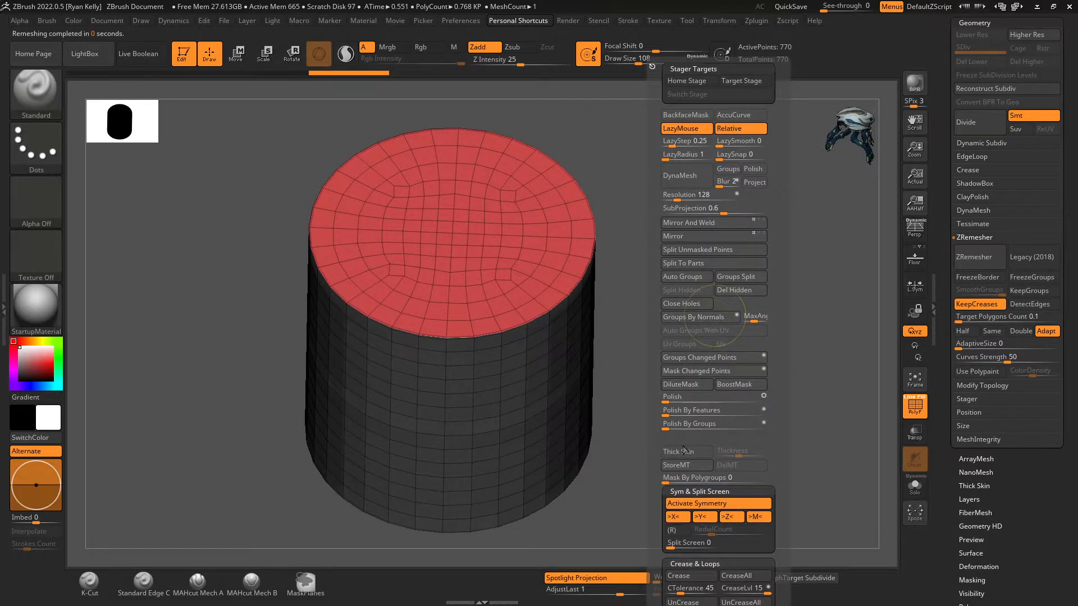
click(732, 519)
click(705, 520)
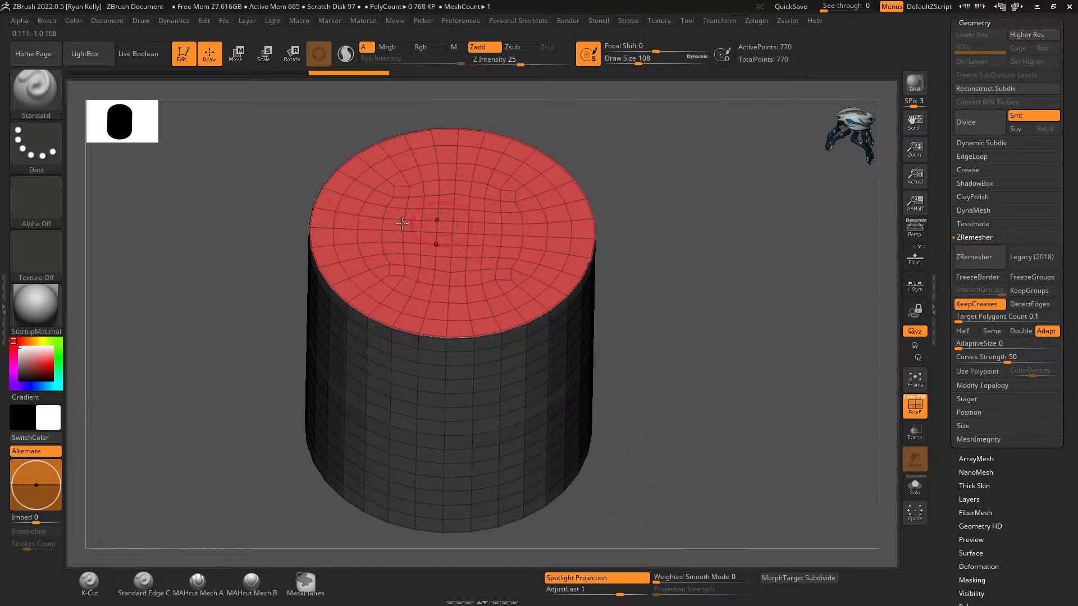
drag(685, 377, 623, 354)
drag(445, 306, 681, 293)
click(913, 410)
drag(741, 378, 708, 285)
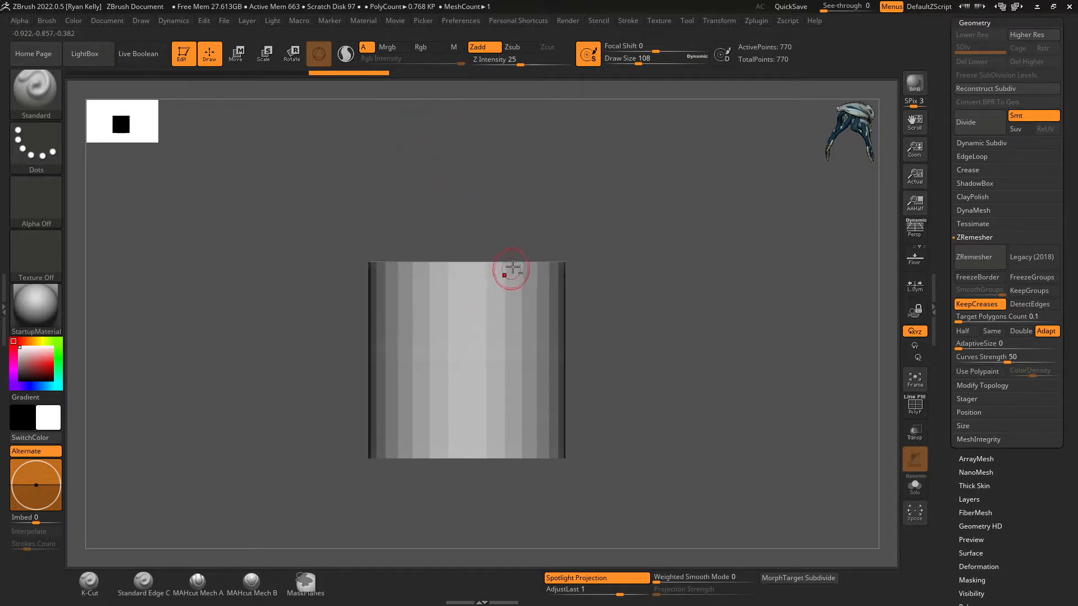
- Switch to the Move gizmo and try moving the cylinder upward along the Y axis
key(w)
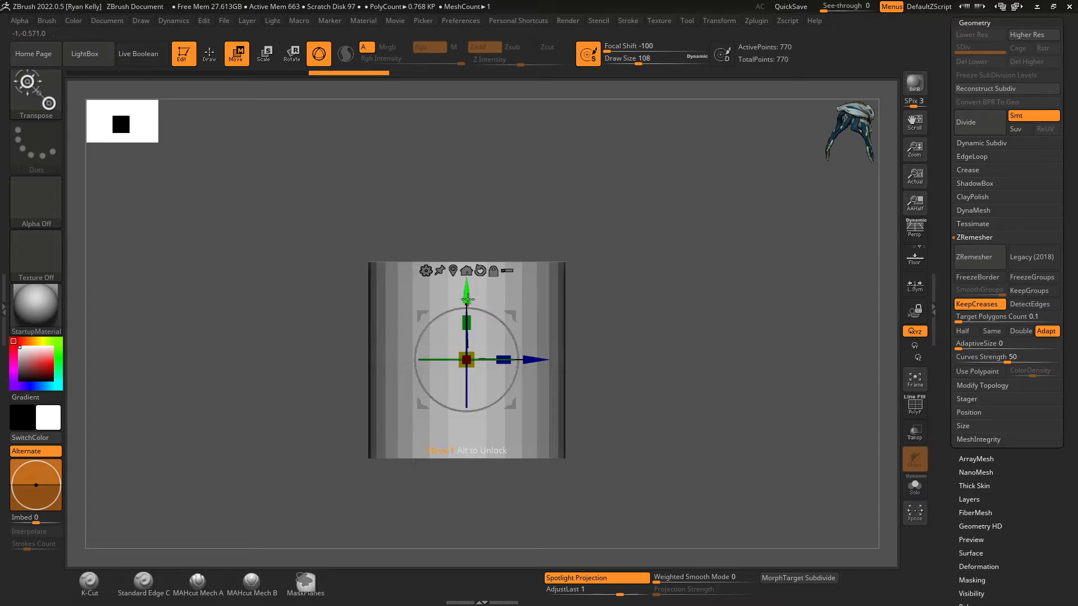
drag(471, 301, 547, 211)
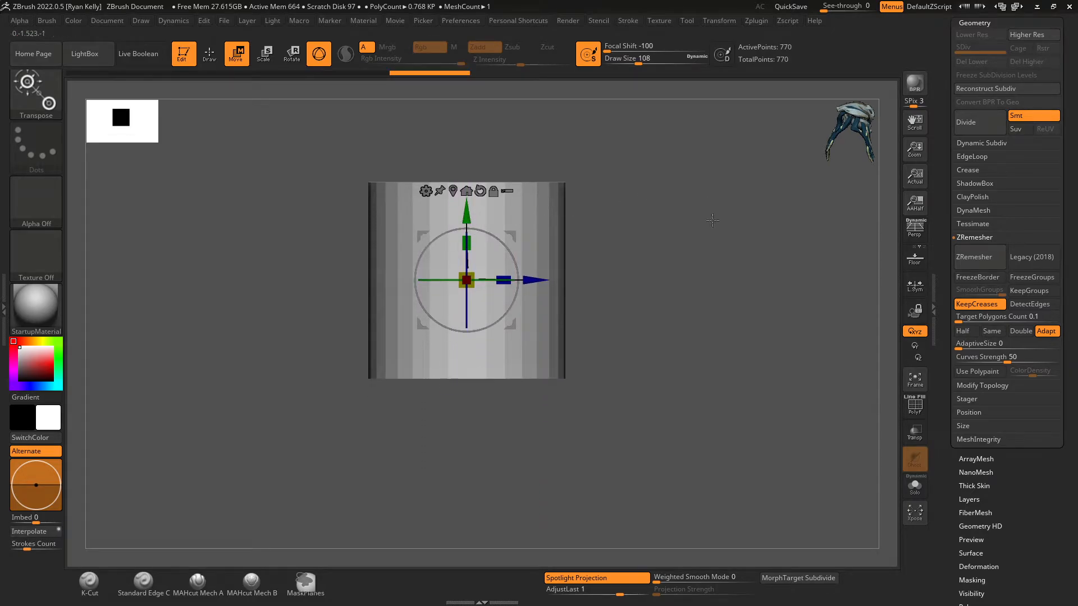
drag(712, 220, 651, 148)
click(611, 46)
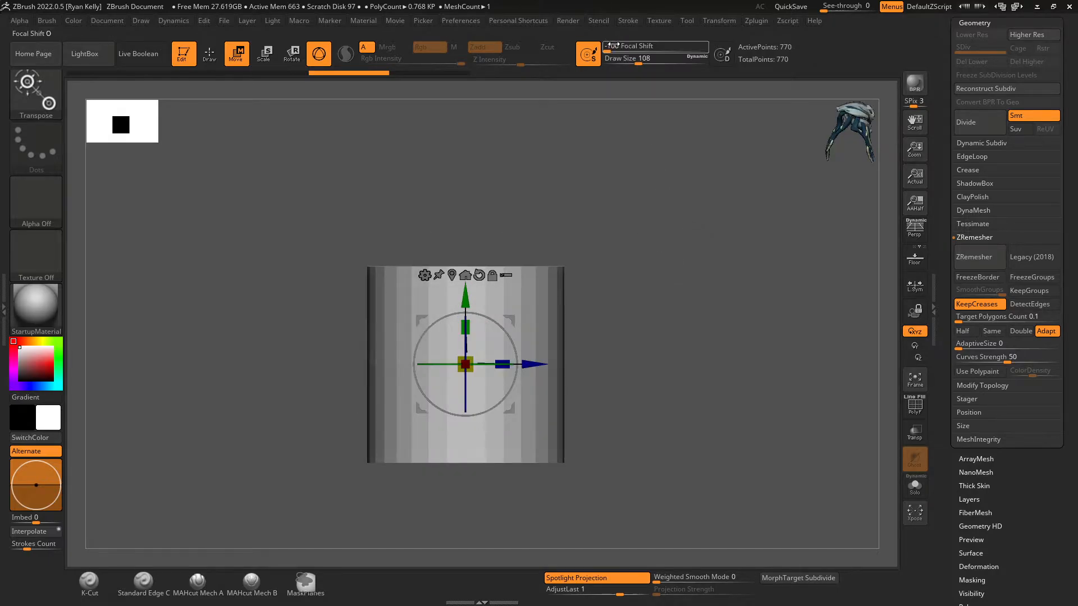
- Show the wireframe again and apply the SkinShade4 material to the cylinder
ctrl+right_drag(556, 188, 548, 339)
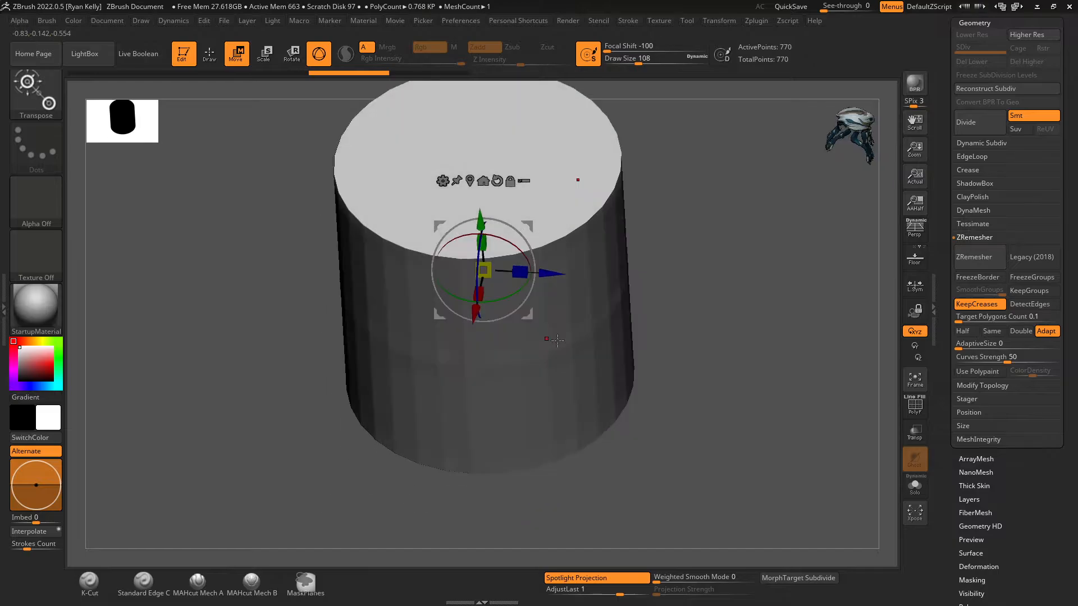
click(915, 407)
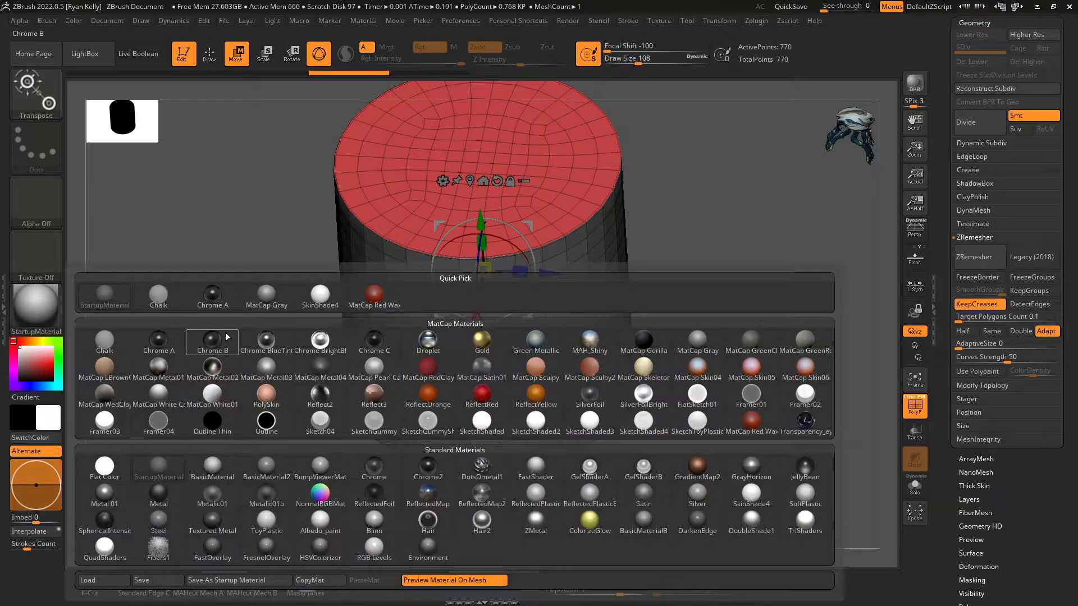
click(37, 309)
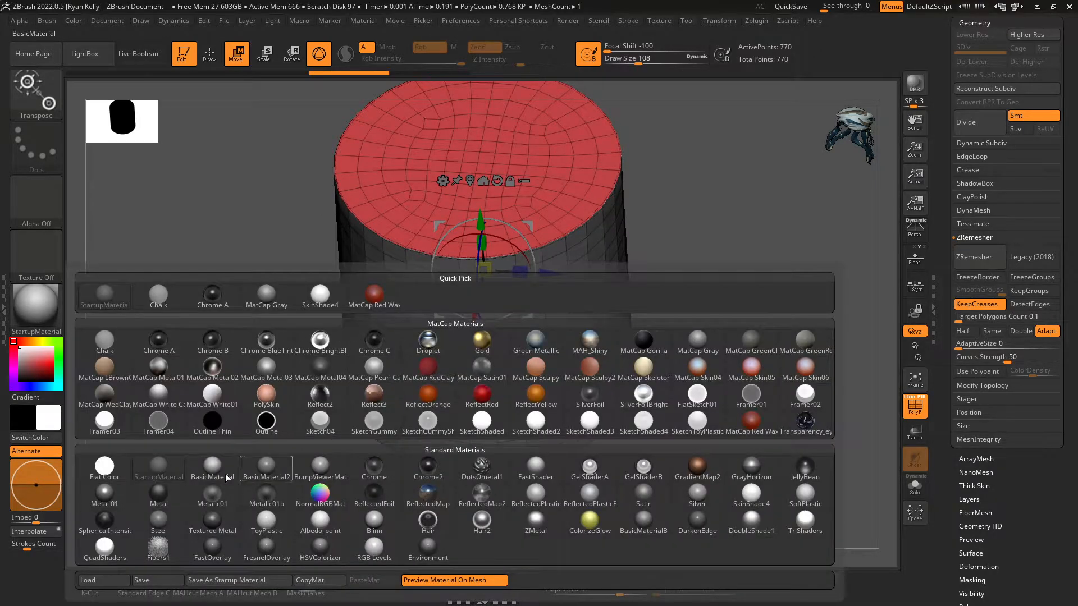
click(751, 493)
- Place the gizmo at the centre of the cylinder's top cap, aligned to that face
mouse_move(505, 314)
right_down()
mouse_move(476, 216)
mouse_move(483, 184)
right_up()
click(451, 228)
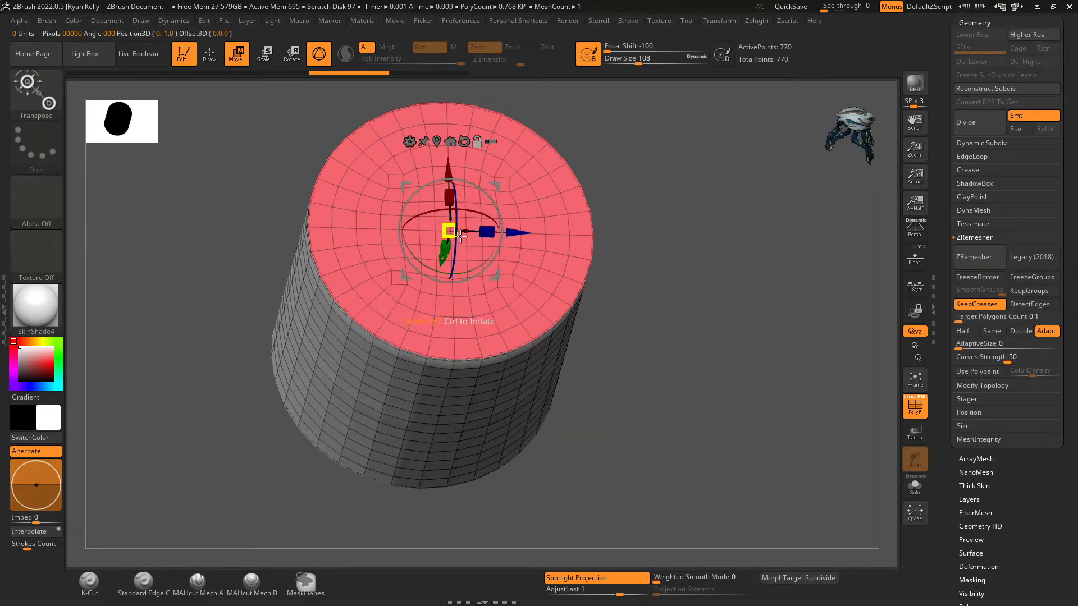
right_drag(520, 233, 473, 211)
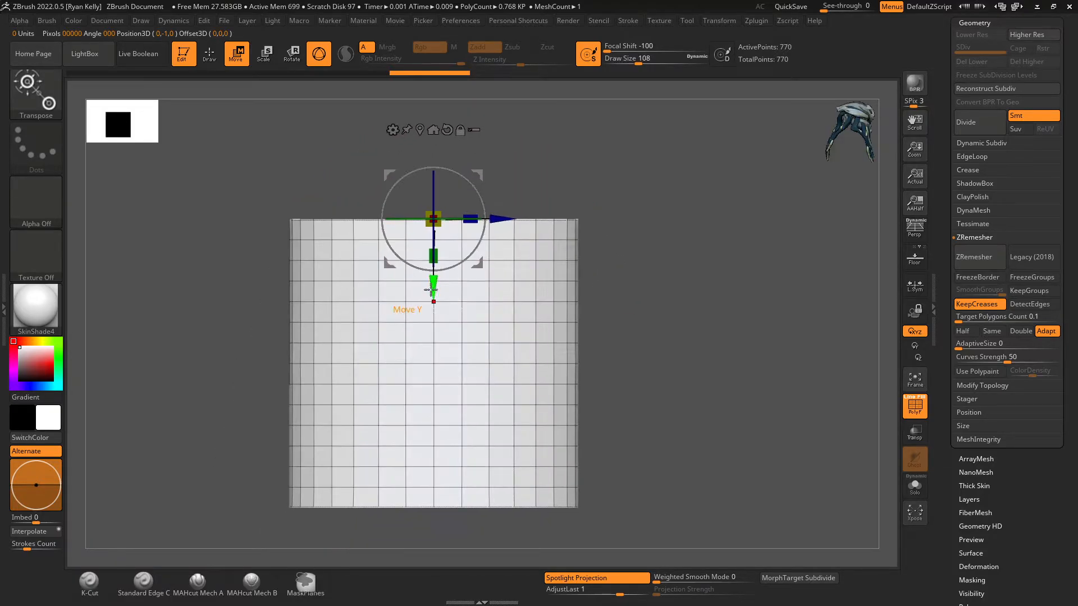
right_drag(434, 282, 460, 218)
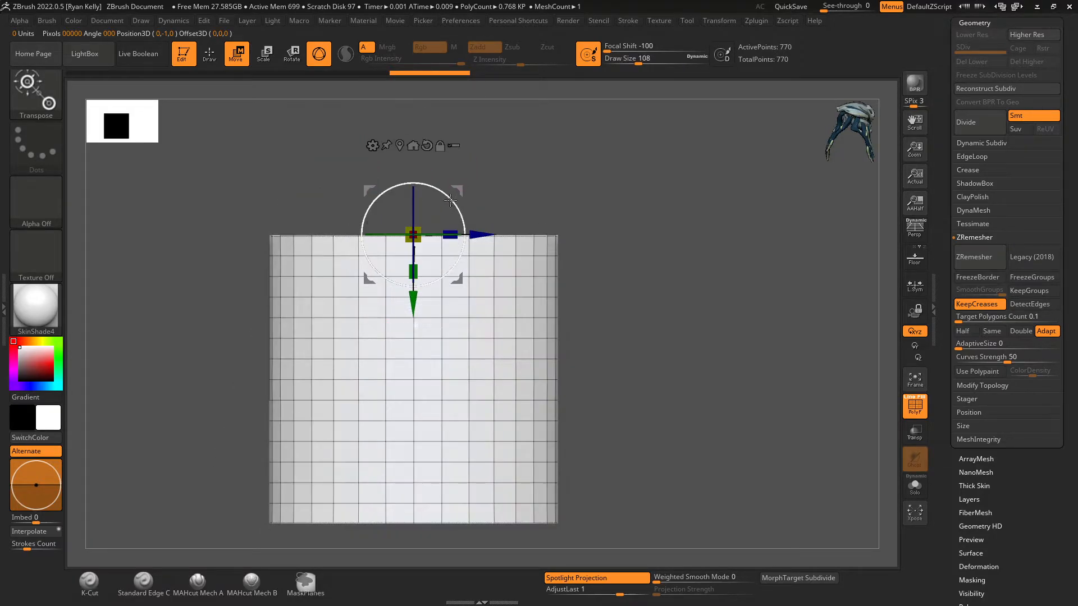
- Try rotating the cylinder about the gizmo on its top cap, undoing each rotation
drag(450, 200, 470, 215)
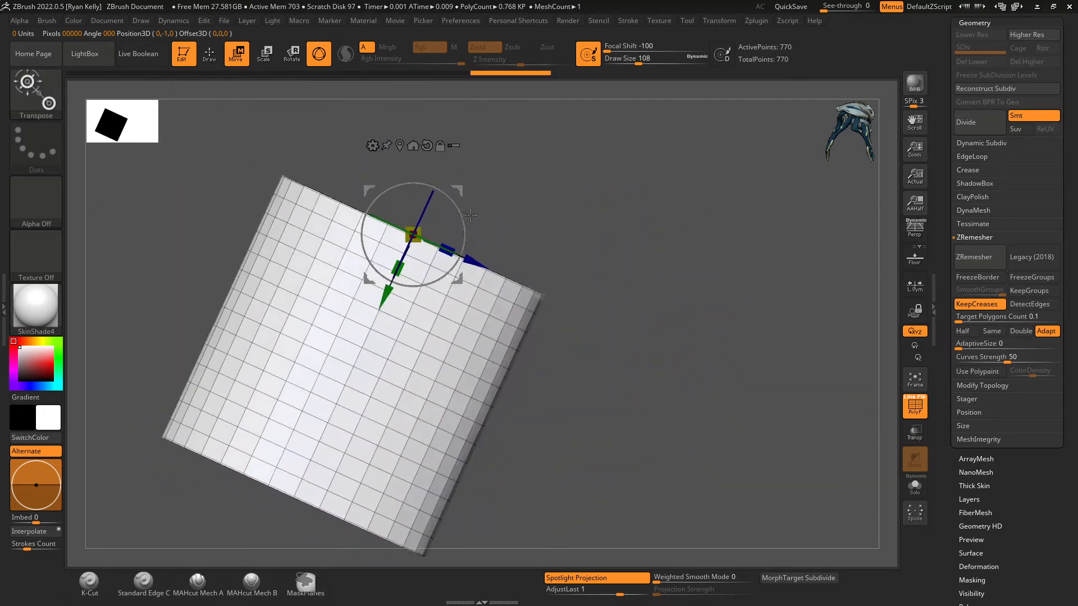
key(ctrl+z)
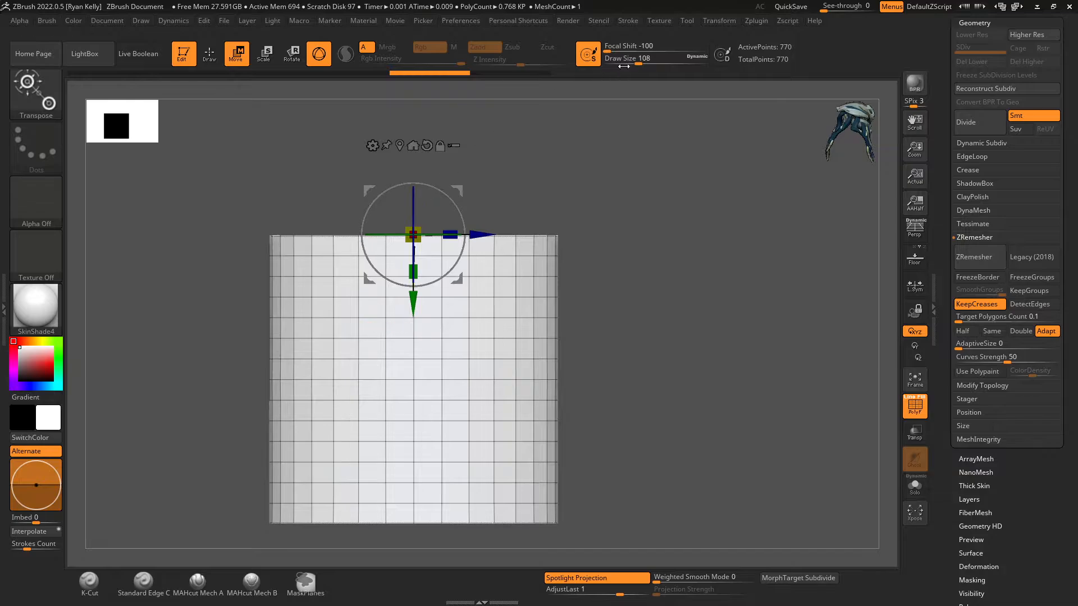
click(609, 50)
drag(450, 199, 496, 275)
key(ctrl+z)
alt+drag(584, 135, 610, 94)
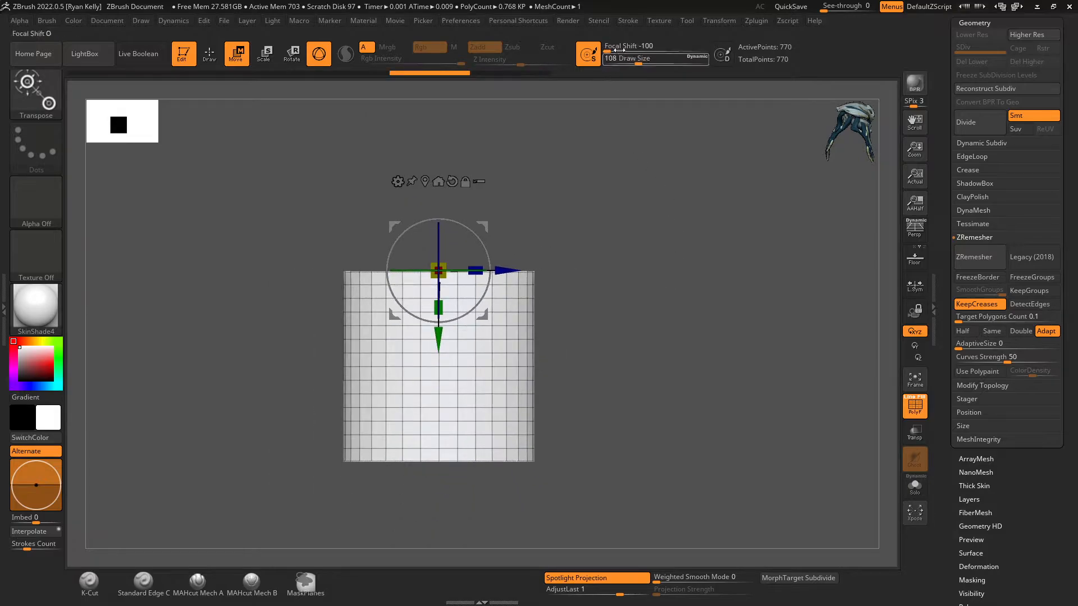
- Set the Focal Shift to 0 and try rotating the cylinder about the gizmo on its top cap
drag(610, 47, 654, 46)
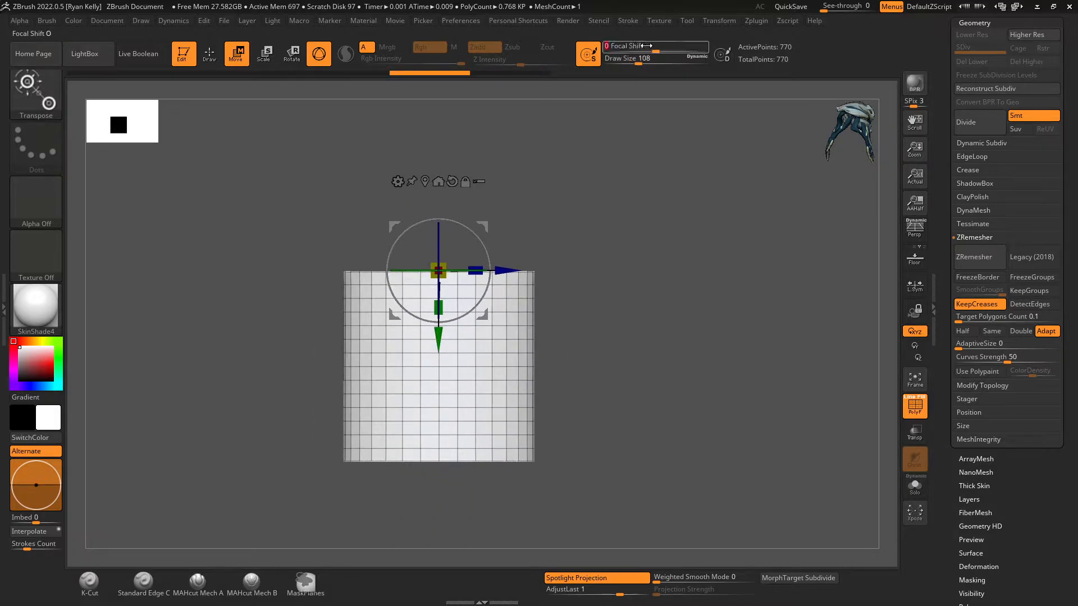
drag(490, 271, 480, 342)
key(ctrl+z)
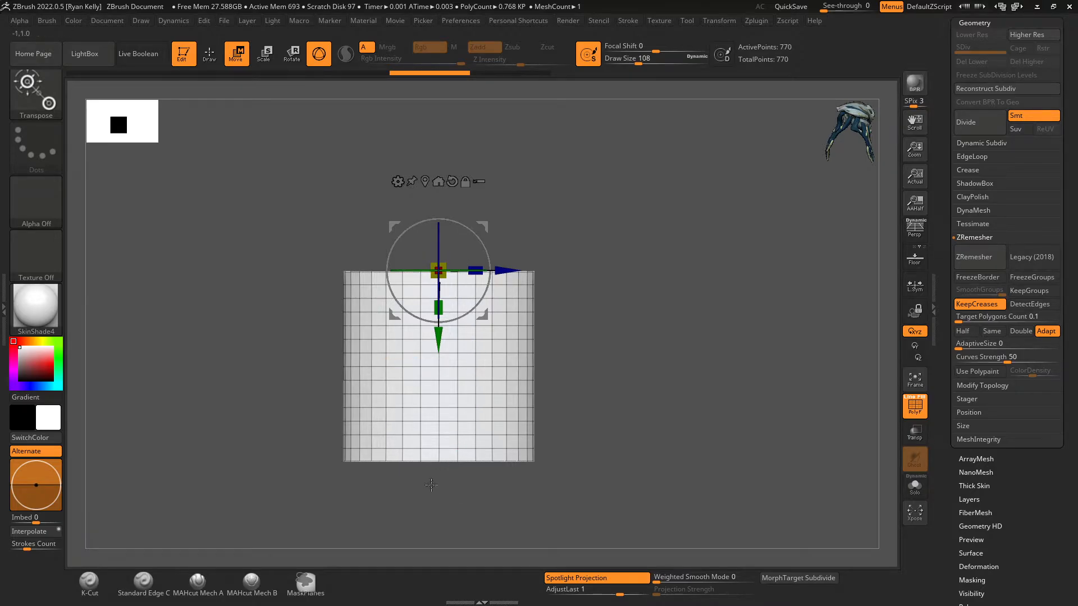
- Recentre the gizmo on the whole cylinder and try moving it along the Z axis
drag(566, 302, 606, 311)
click(424, 183)
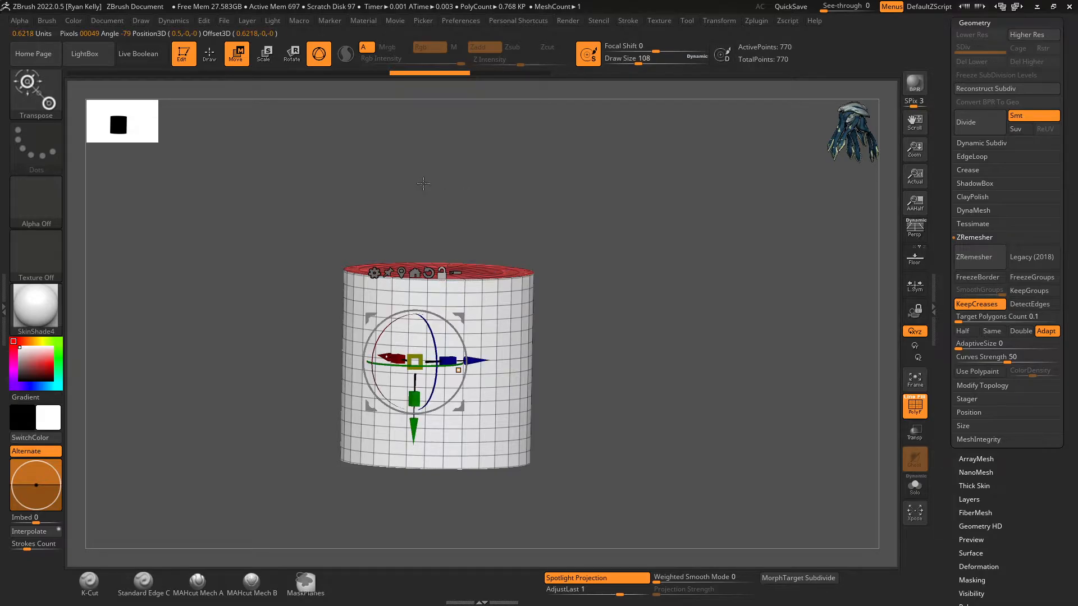
shift+drag(425, 184, 441, 187)
drag(476, 361, 541, 364)
key(ctrl+z)
- Uncrease the cylinder's edges and assign the whole mesh to a single polygroup
key(ctrl+space)
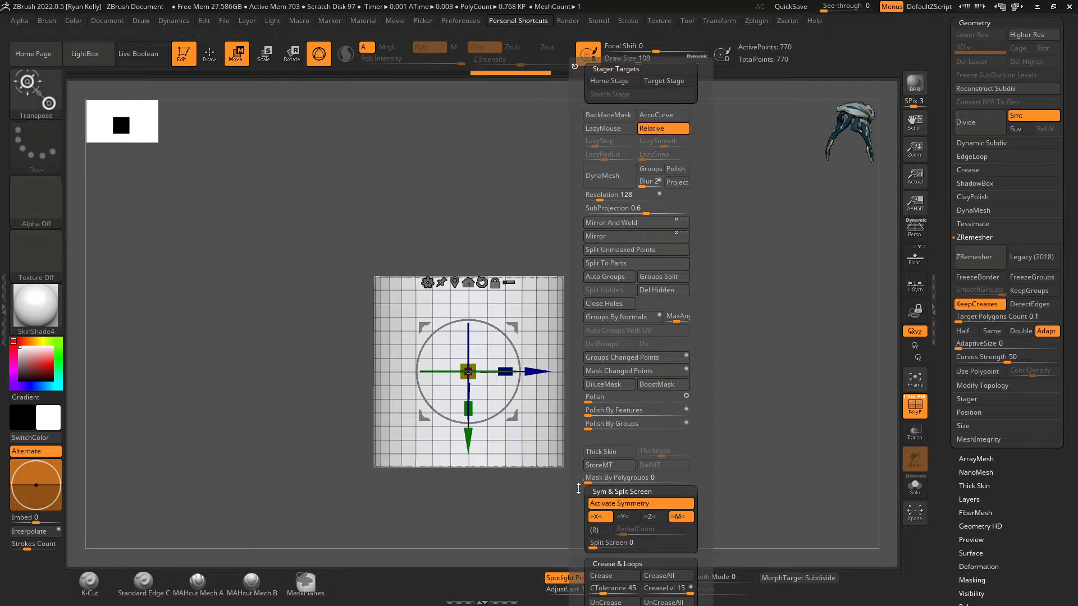
scroll(597, 419, down, 3)
click(622, 435)
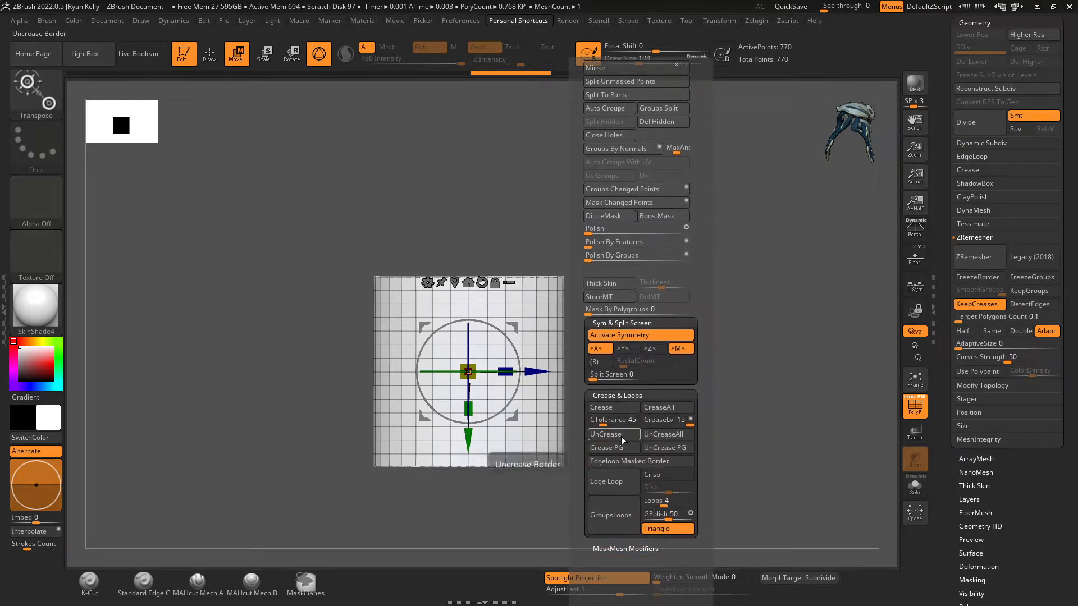
key(ctrl+space)
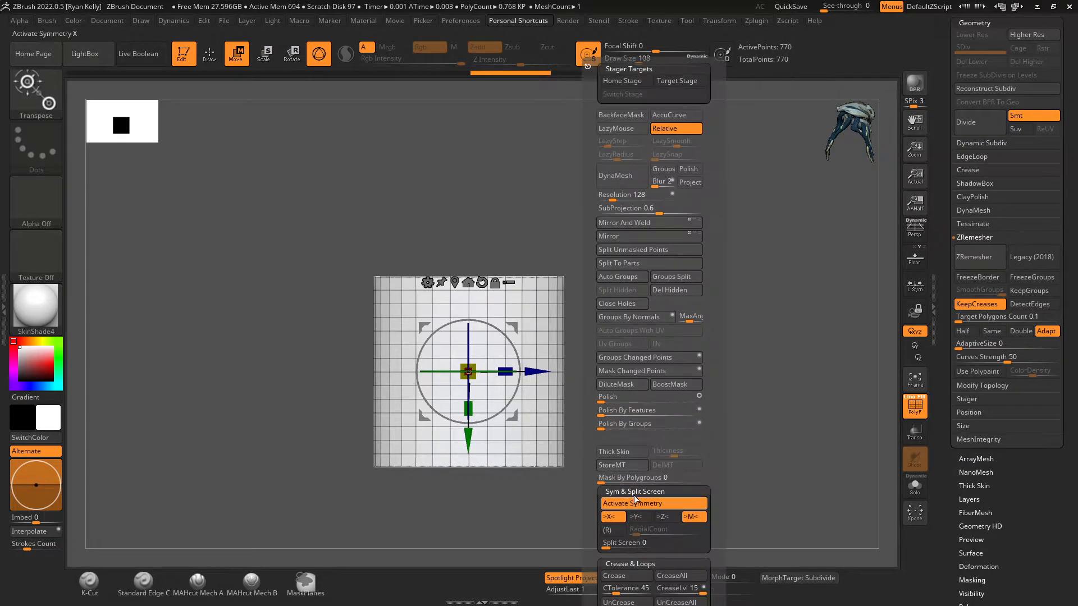
scroll(596, 547, down, 2)
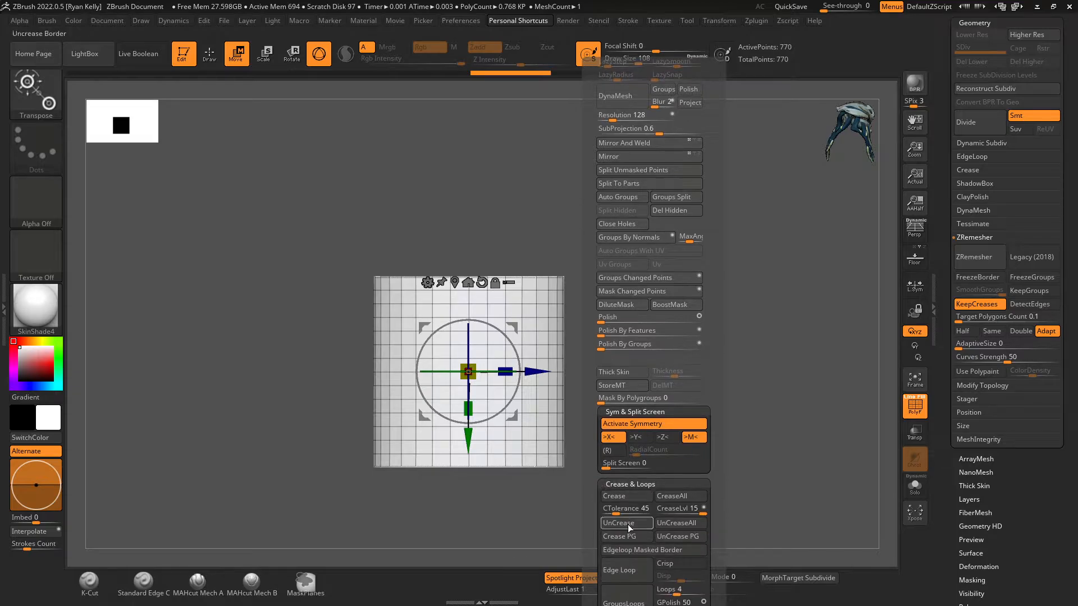
click(638, 522)
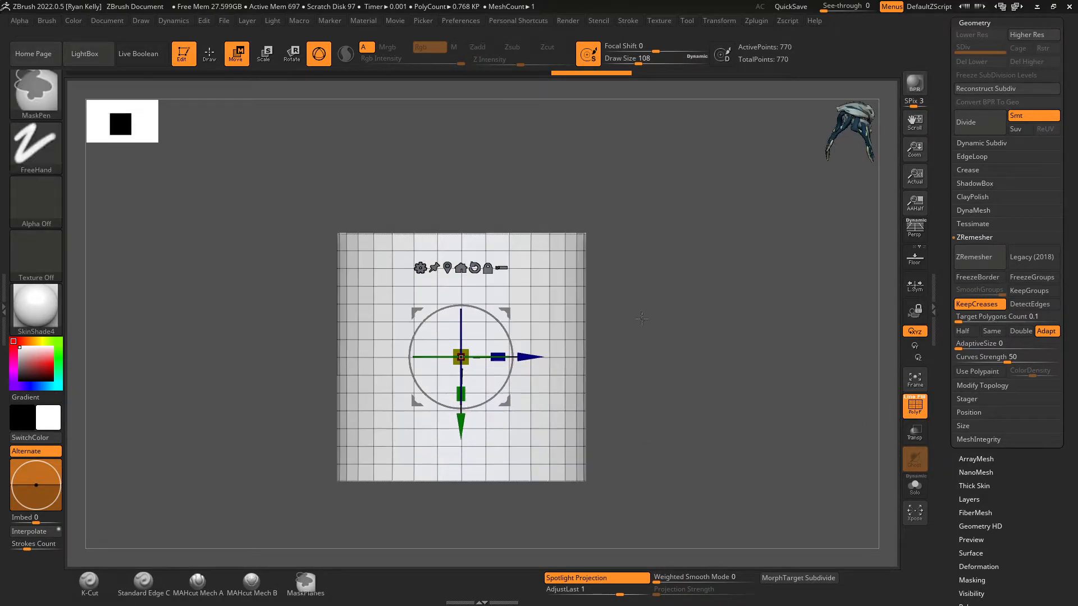
ctrl+click(680, 372)
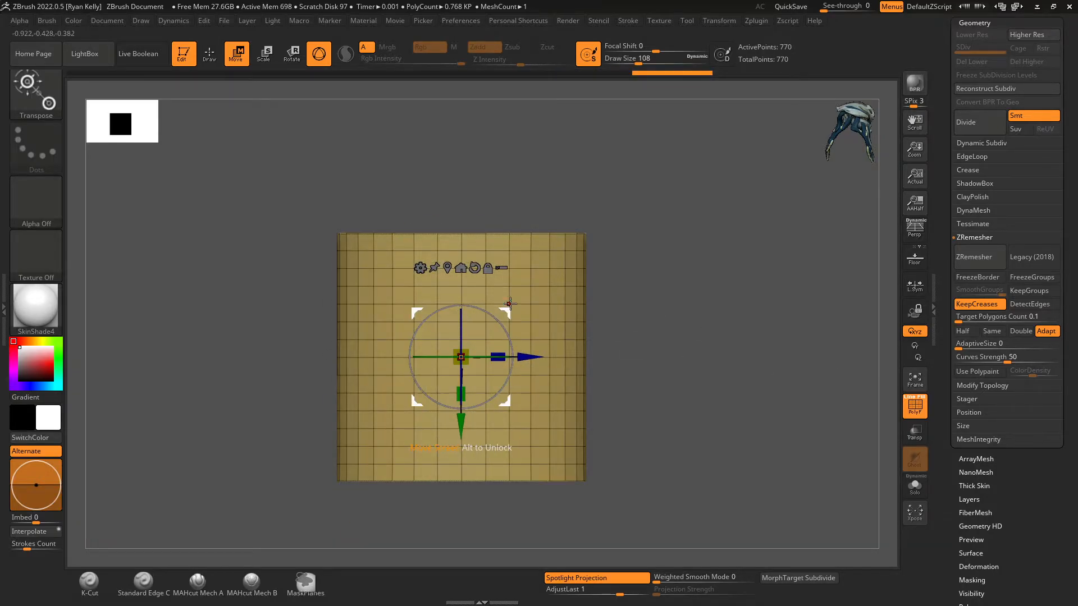
- Place the gizmo near the upper rim at one side of the cylinder without moving the mesh
alt+drag(509, 315, 594, 188)
drag(430, 166, 451, 147)
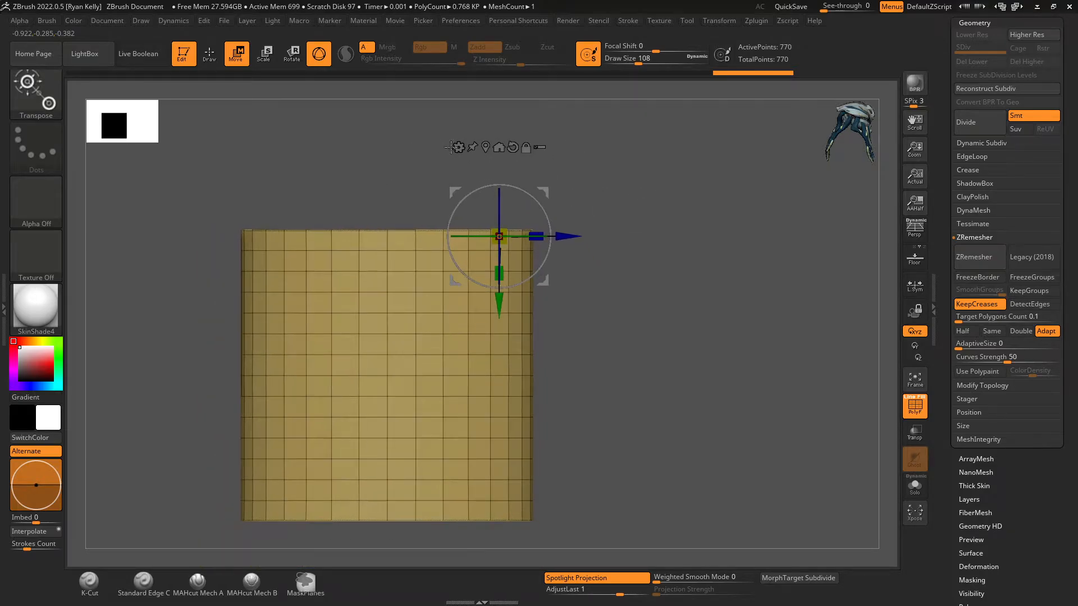
click(458, 148)
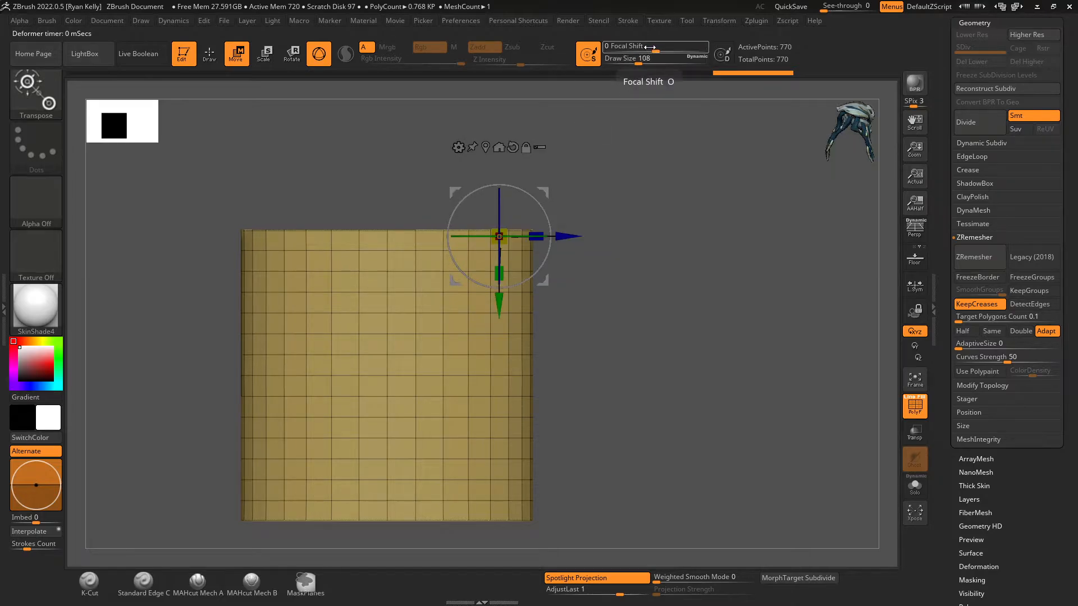
- Set the Focal Shift to 94 and try transforming the area around the gizmo on the upper rim
drag(655, 49, 676, 48)
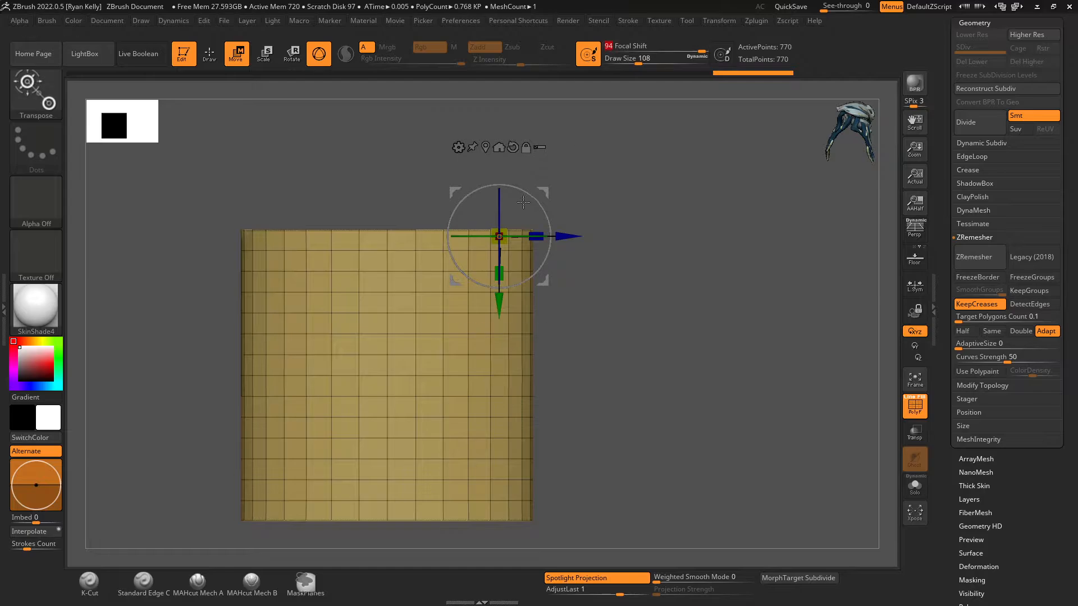
drag(523, 203, 581, 304)
key(ctrl+z)
key(ctrl+z)
- Try rotating the upper rim area and pulling it far outward with the gizmo, undoing each attempt
alt+drag(581, 304, 613, 227)
drag(559, 233, 566, 326)
key(ctrl+z)
alt+drag(597, 254, 878, 68)
alt+drag(724, 174, 881, 55)
key(ctrl+z)
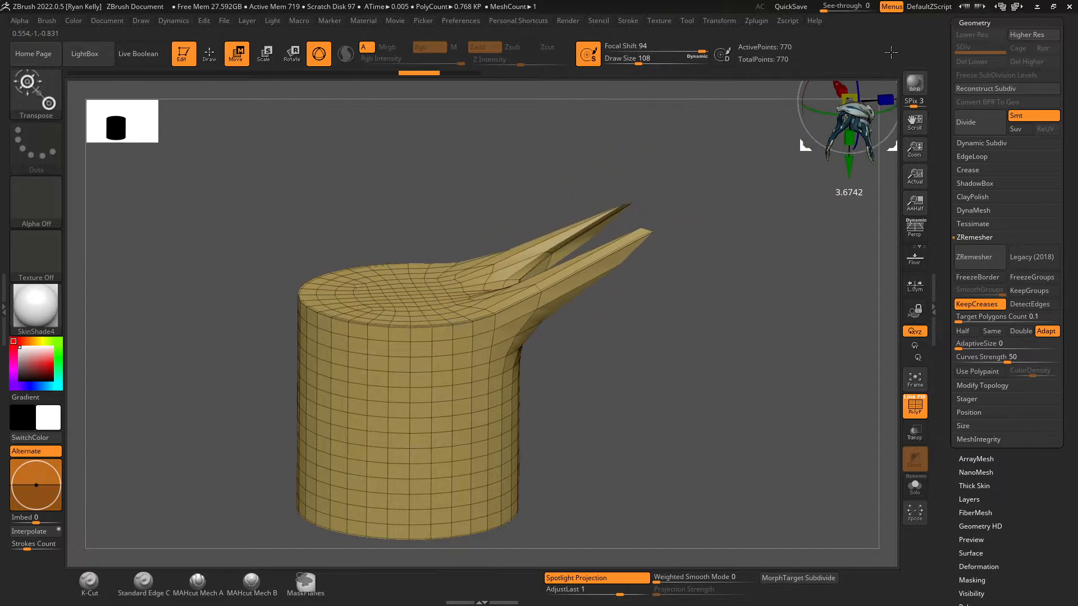
key(ctrl+z)
- Place the gizmo at the middle of the cylinder's upper end and try pulling that area upward into a peak
drag(673, 151, 660, 222)
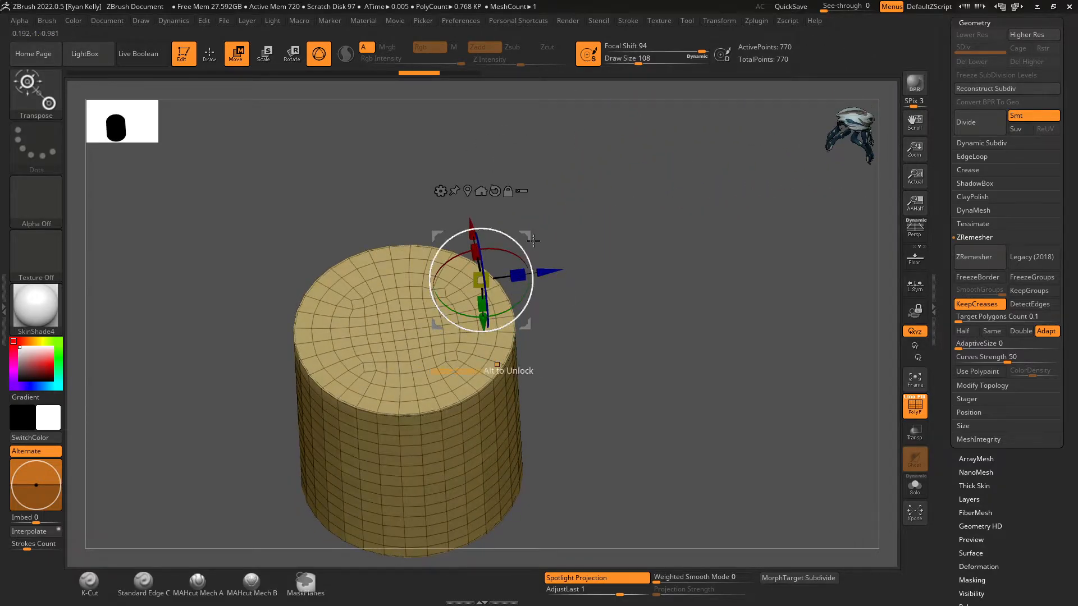
key(space)
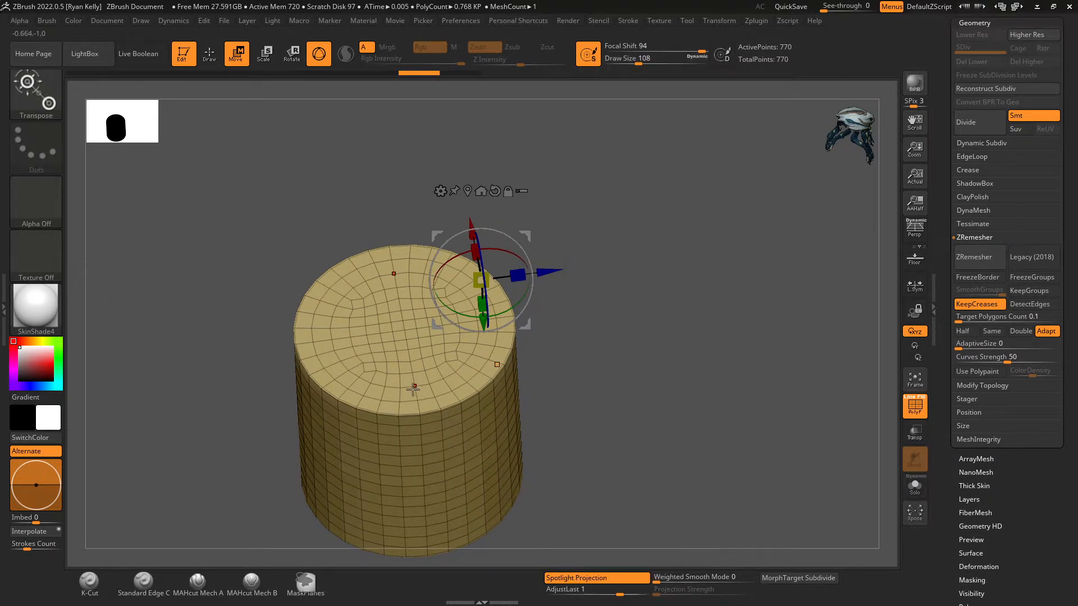
right_drag(501, 330, 505, 337)
alt+drag(405, 495, 403, 402)
drag(439, 304, 406, 83)
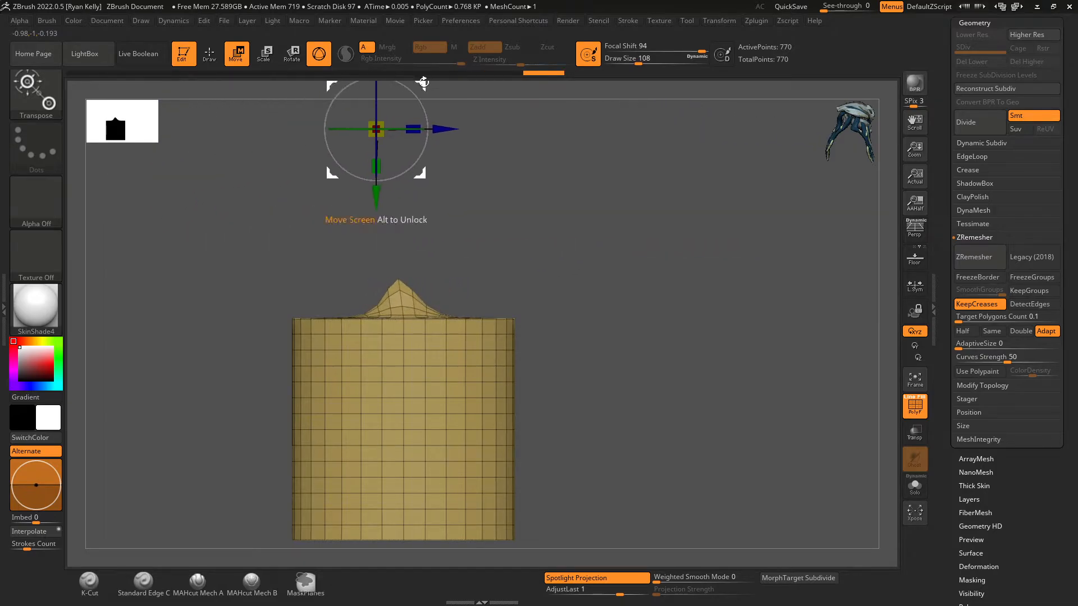
key(ctrl+z)
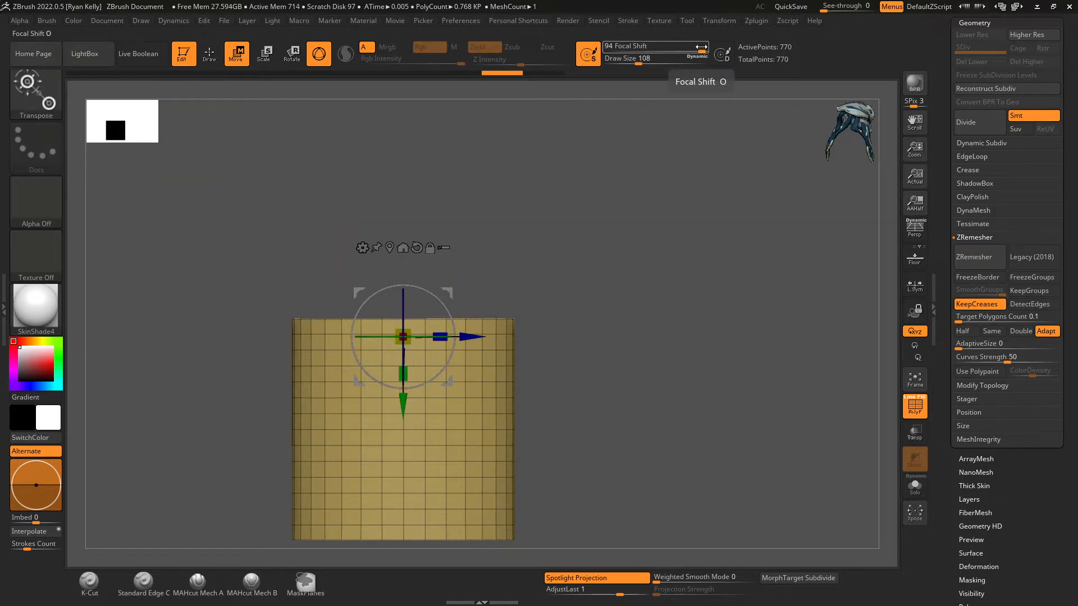
- Set the Focal Shift to -100 so that the gizmo affects the whole cylinder evenly
shift+drag(606, 214, 599, 178)
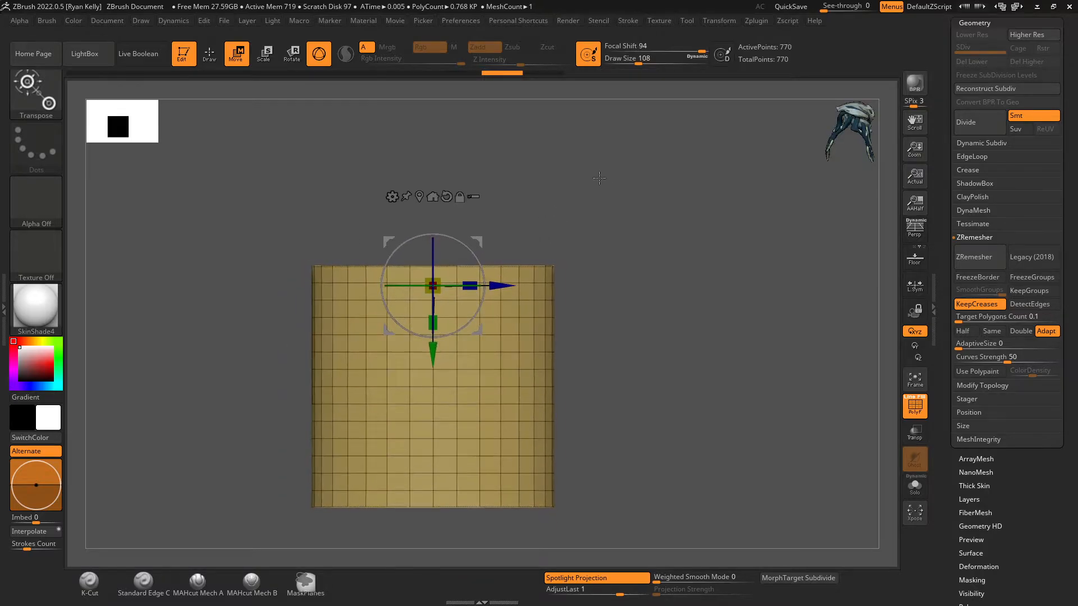
drag(657, 50, 598, 50)
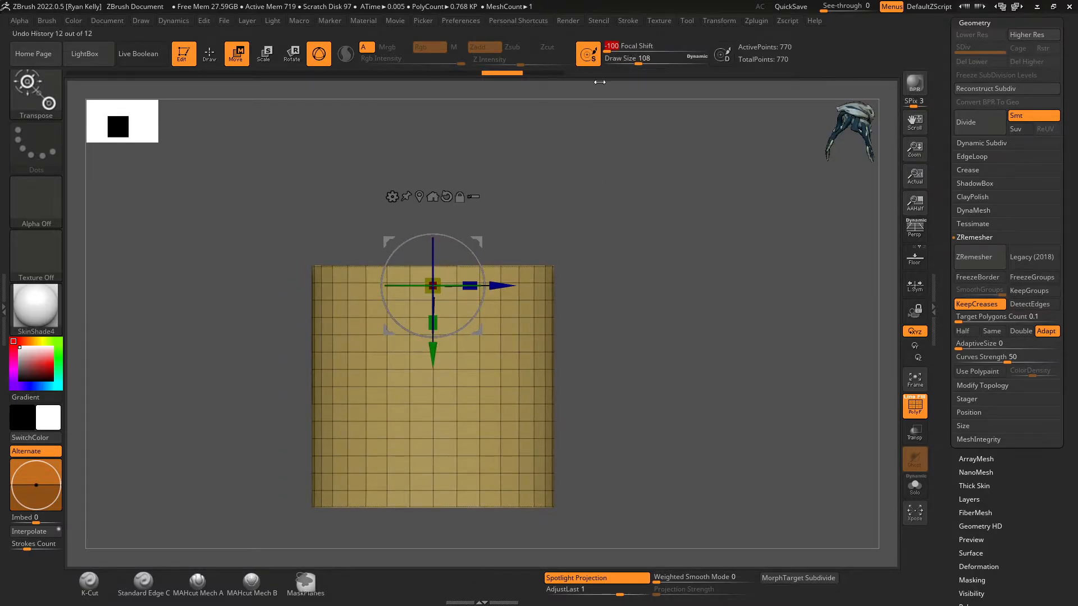
shift+drag(605, 152, 563, 160)
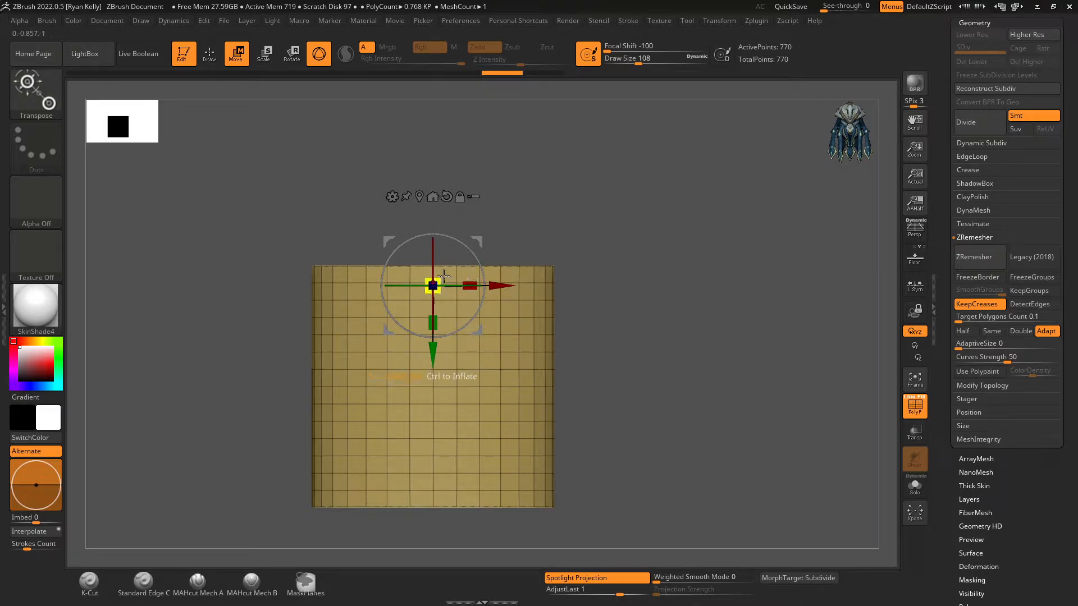
- Try rotating the cylinder as a whole with the gizmo at its centre
right_drag(474, 277, 410, 290)
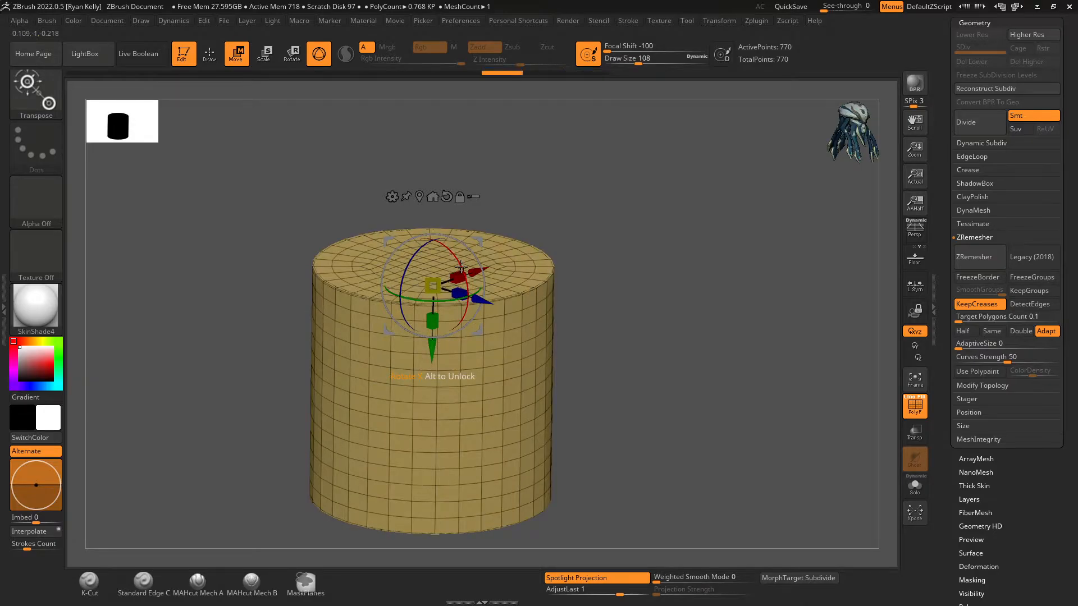
shift+right_drag(461, 266, 453, 359)
drag(350, 422, 351, 456)
right_drag(351, 409, 352, 423)
mouse_move(352, 423)
alt+right_down()
mouse_move(375, 344)
mouse_move(444, 349)
mouse_move(455, 336)
alt+right_up()
- Undo back through the recent cylinder edits and redo them up to the upright, single-polygroup cylinder
key(ctrl+z)
key(ctrl+z)
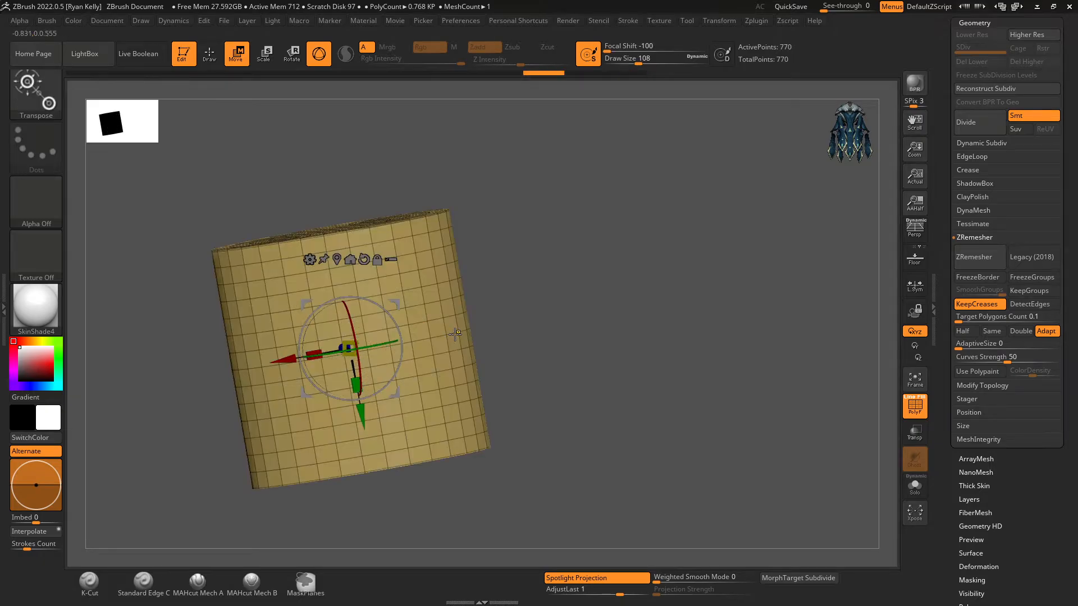
key(ctrl+z)
key(ctrl+z)
key(ctrl+z)
key(ctrl+z)
key(ctrl+z)
key(ctrl+z)
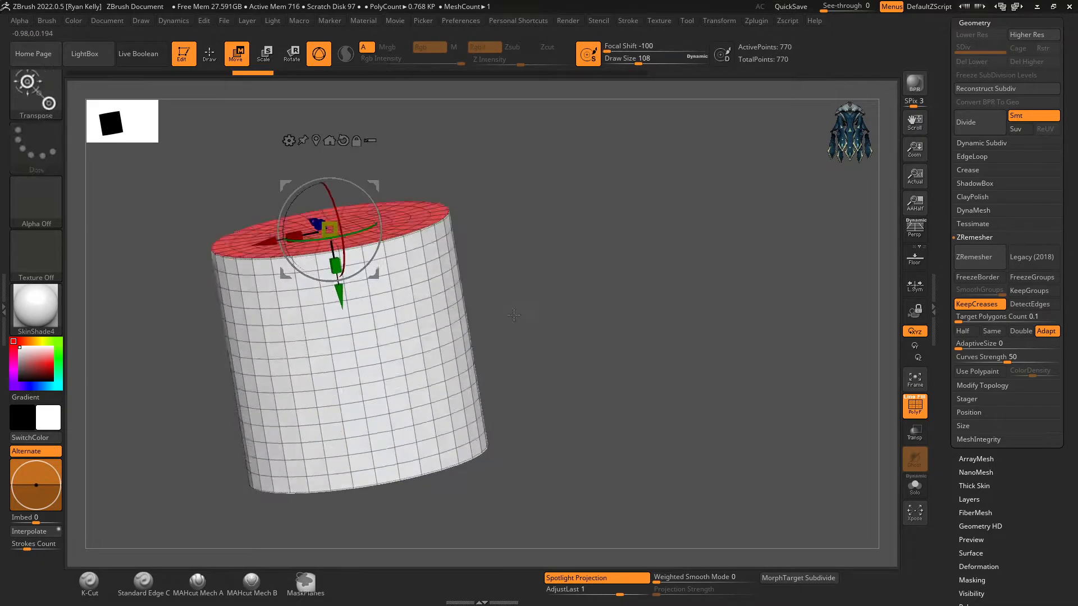
key(ctrl+shift+z)
key(ctrl+shift+z)
key(ctrl+shift+z)
key(ctrl+shift+z)
key(ctrl+shift+z)
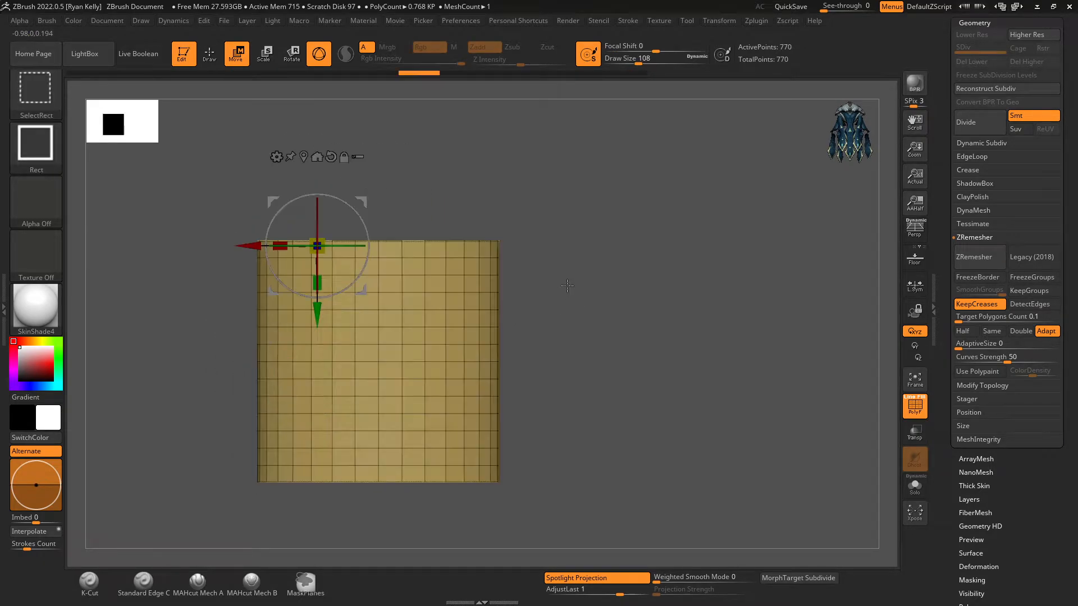
key(ctrl+shift+z)
key(ctrl+shift+z)
key(ctrl+shift+z)
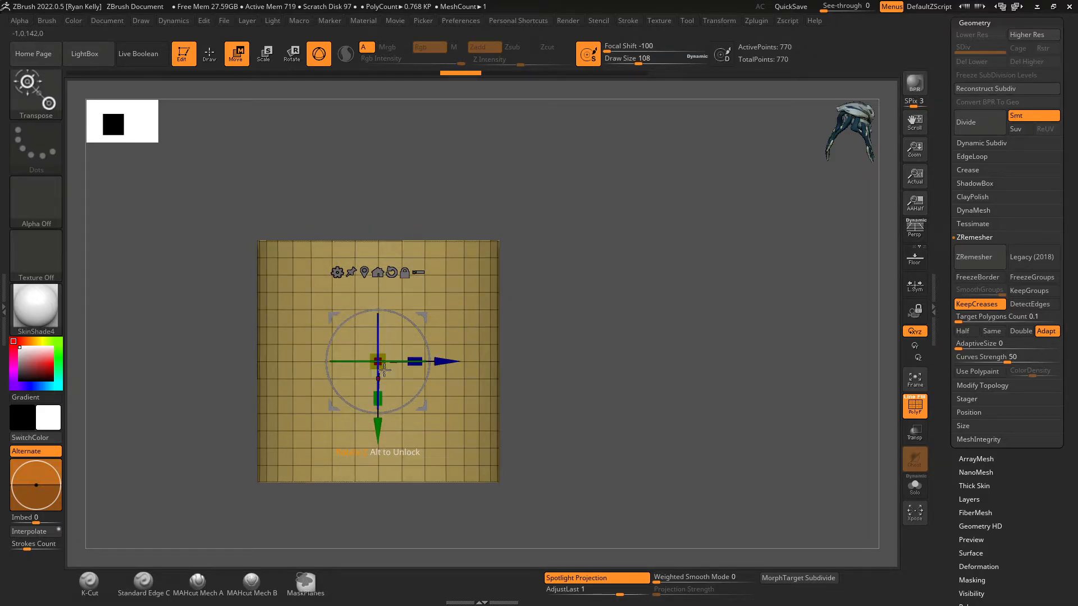
- Try moving and scaling the cylinder as a whole, and stretch it along the Y axis into a tall column
drag(381, 354, 337, 405)
shift+right_drag(380, 363, 484, 351)
key(ctrl+z)
key(ctrl+z)
key(ctrl+shift+z)
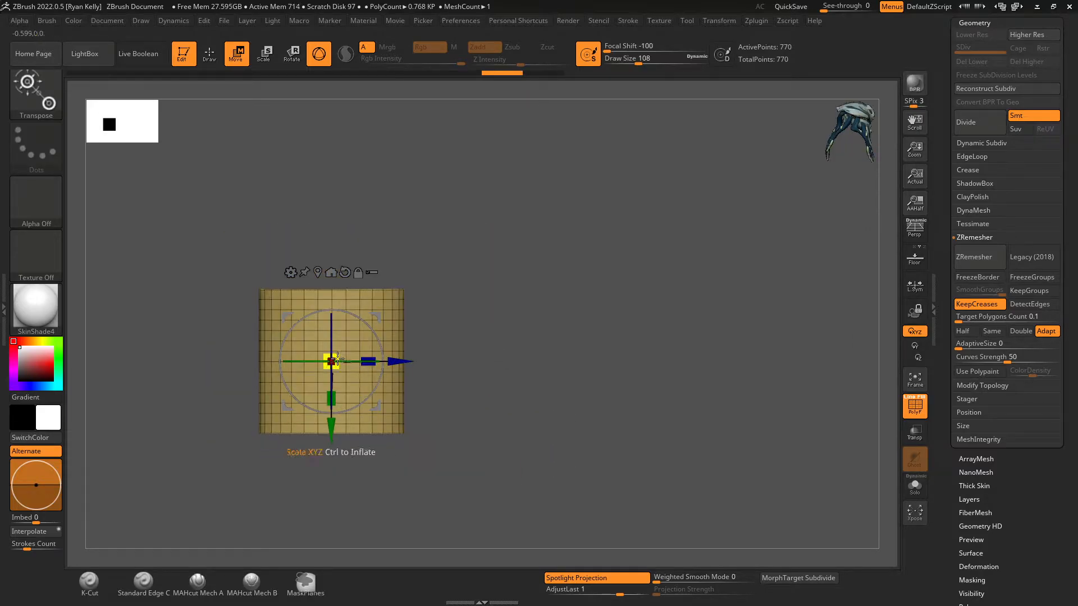
drag(336, 358, 333, 448)
right_drag(333, 449, 344, 378)
alt+right_drag(298, 226, 292, 278)
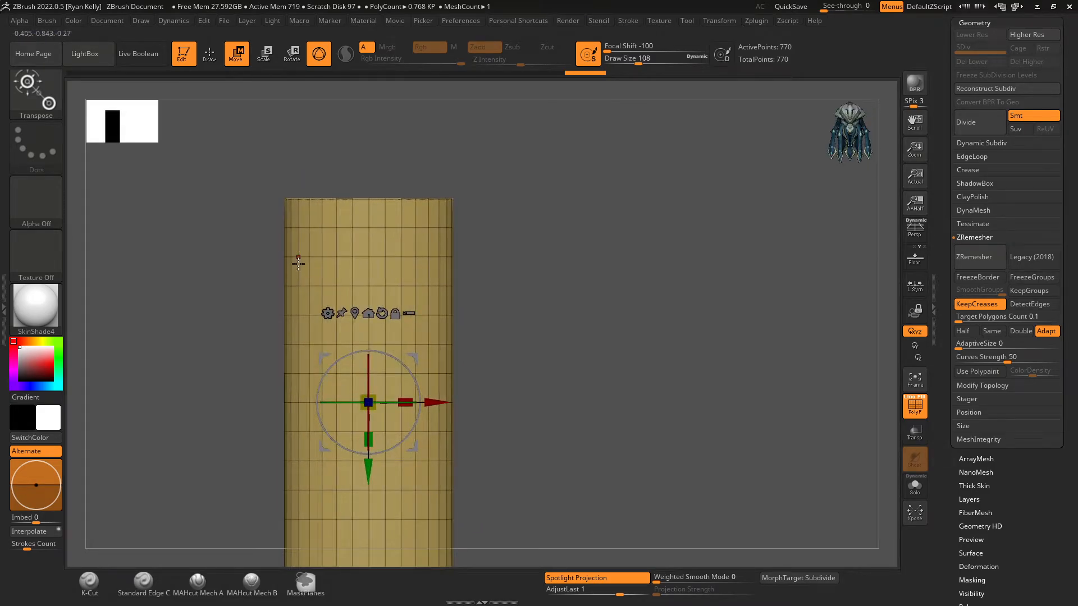
- Mask the upper third of the column in Draw mode and make it its own polygroup
key(q)
mouse_move(194, 142)
ctrl+mouse_down()
mouse_move(328, 309)
mouse_move(505, 345)
ctrl+mouse_up()
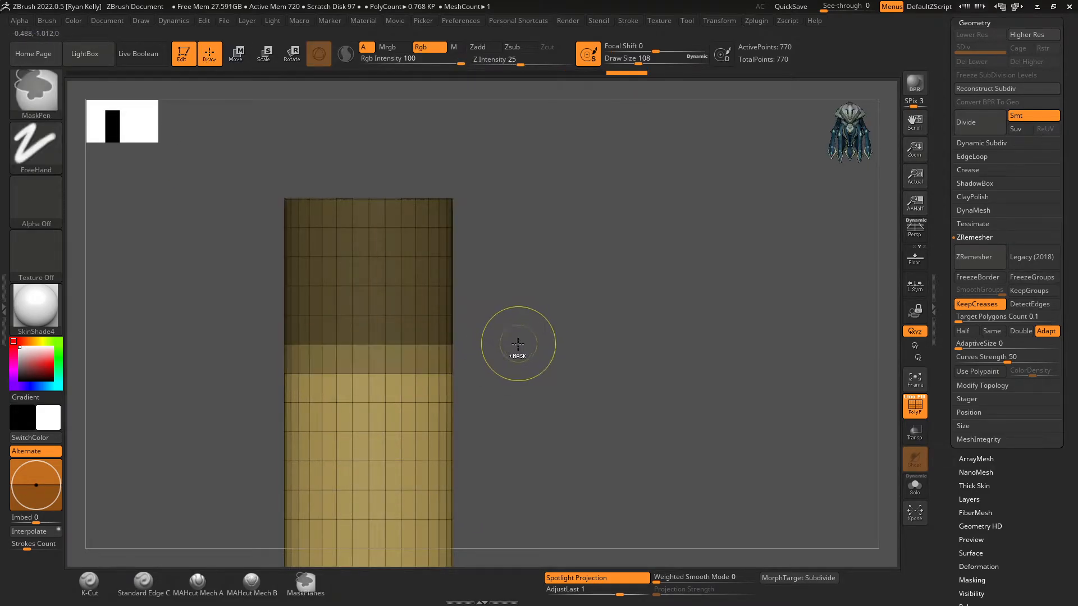
key(ctrl+w)
- Mask the lower third of the column and make it a separate polygroup
alt+right_drag(512, 376, 510, 276)
ctrl+right_drag(510, 276, 496, 265)
ctrl+drag(226, 371, 517, 514)
key(ctrl+w)
alt+right_drag(508, 411, 506, 435)
ctrl+drag(208, 313, 512, 579)
key(ctrl+w)
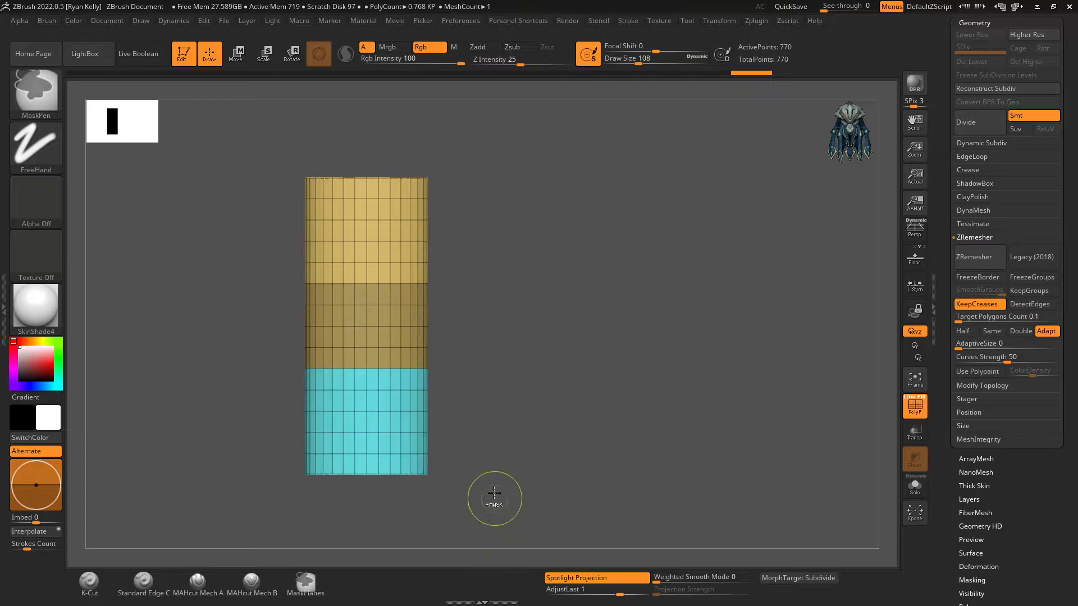
- Mask the middle band of the column and give it a clearly distinct polygroup of its own
alt+right_drag(494, 492, 497, 470)
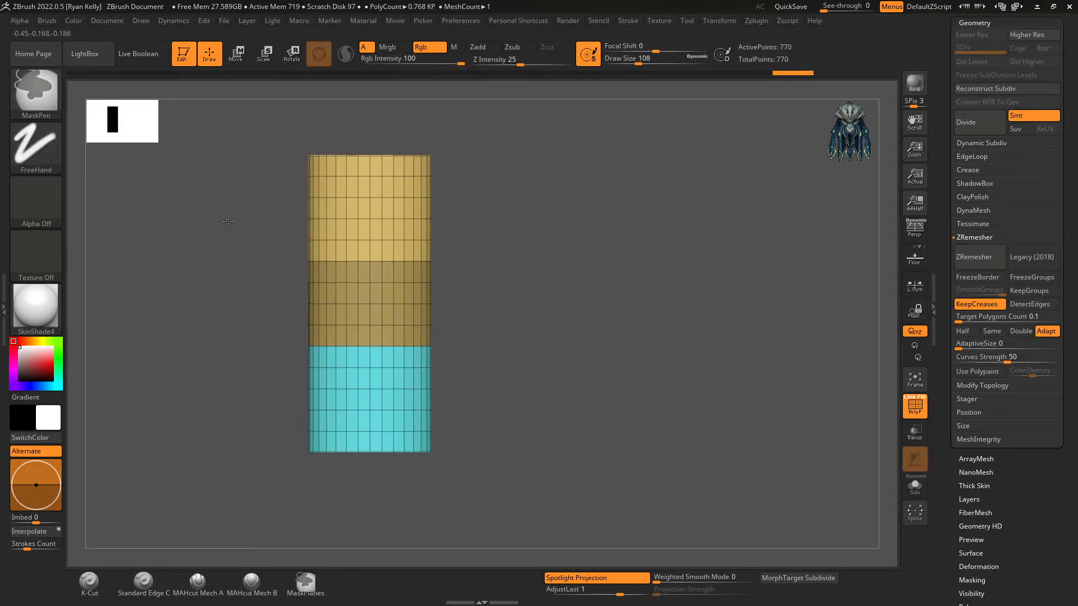
ctrl+drag(228, 221, 457, 356)
key(ctrl+z)
ctrl+drag(257, 254, 469, 354)
key(ctrl+z)
ctrl+drag(252, 251, 492, 362)
key(ctrl+w)
- Switch to the Move gizmo and mask the column from its top through most of the middle band
alt+right_drag(518, 348, 528, 392)
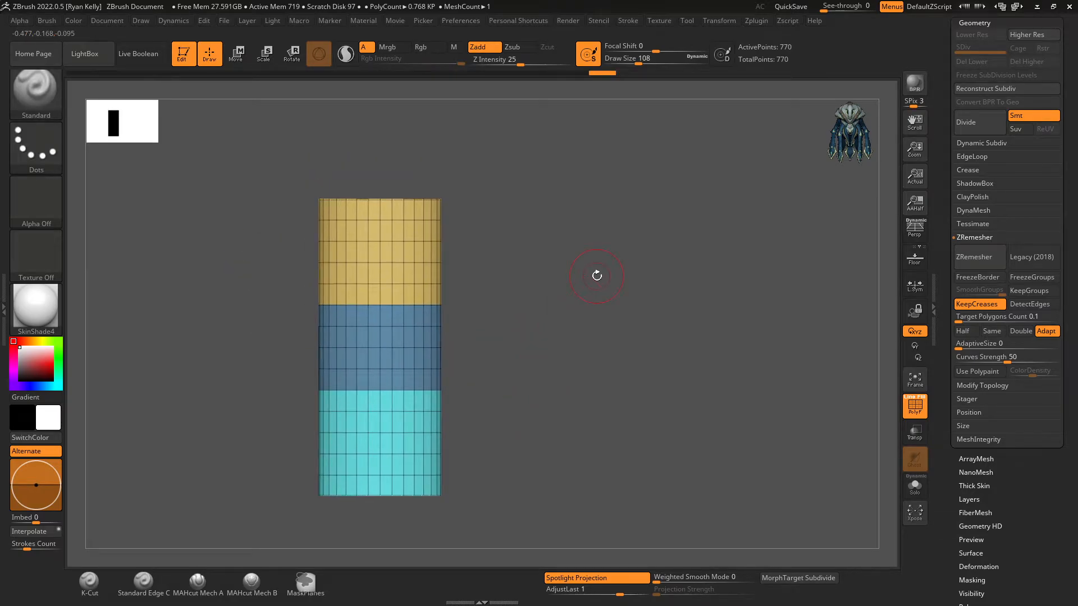
right_drag(551, 290, 568, 321)
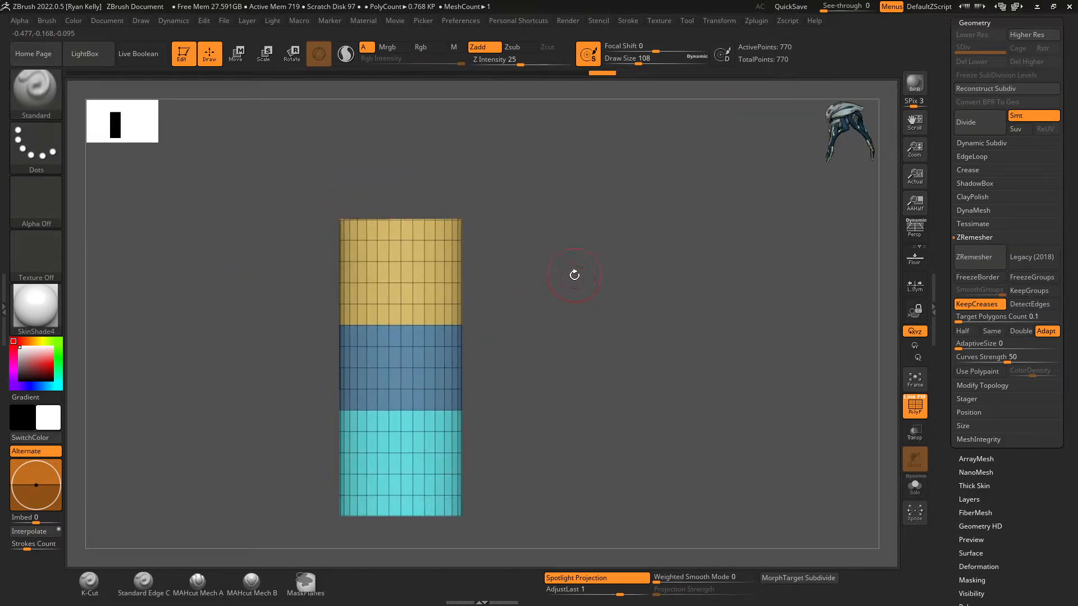
right_drag(451, 315, 595, 309)
click(238, 60)
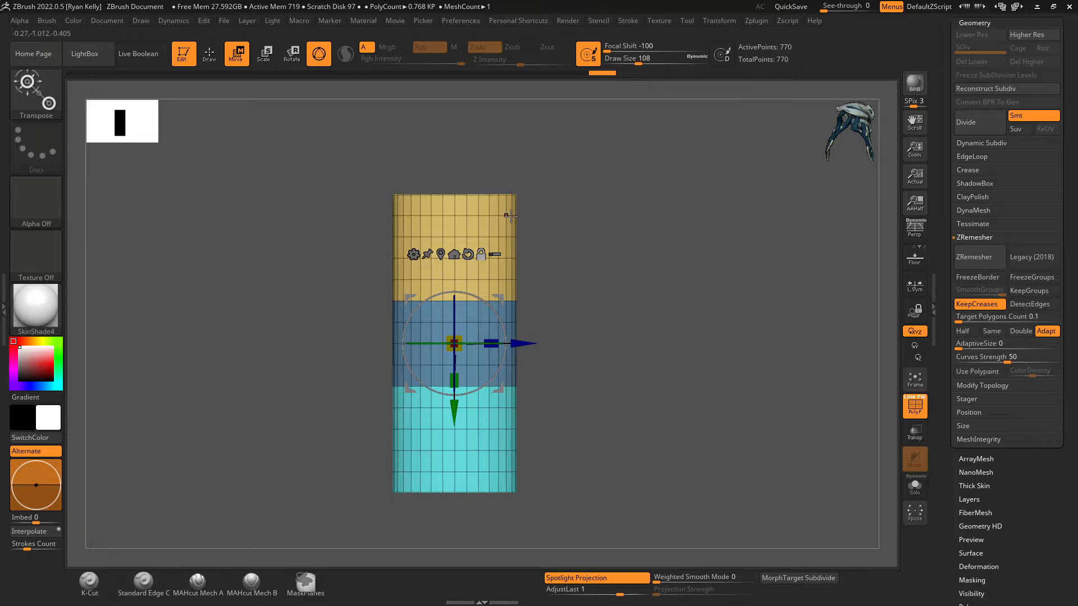
ctrl+click(501, 431)
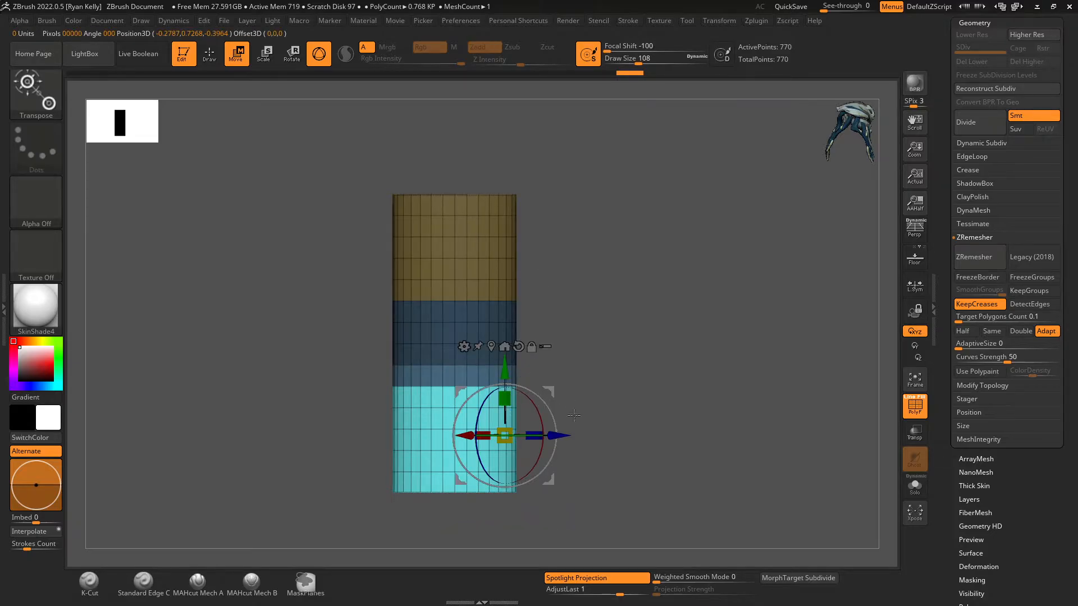
- Try rotating the unmasked lower section of the column about the gizmo
drag(538, 397, 501, 384)
key(ctrl+z)
ctrl+right_drag(558, 412, 573, 256)
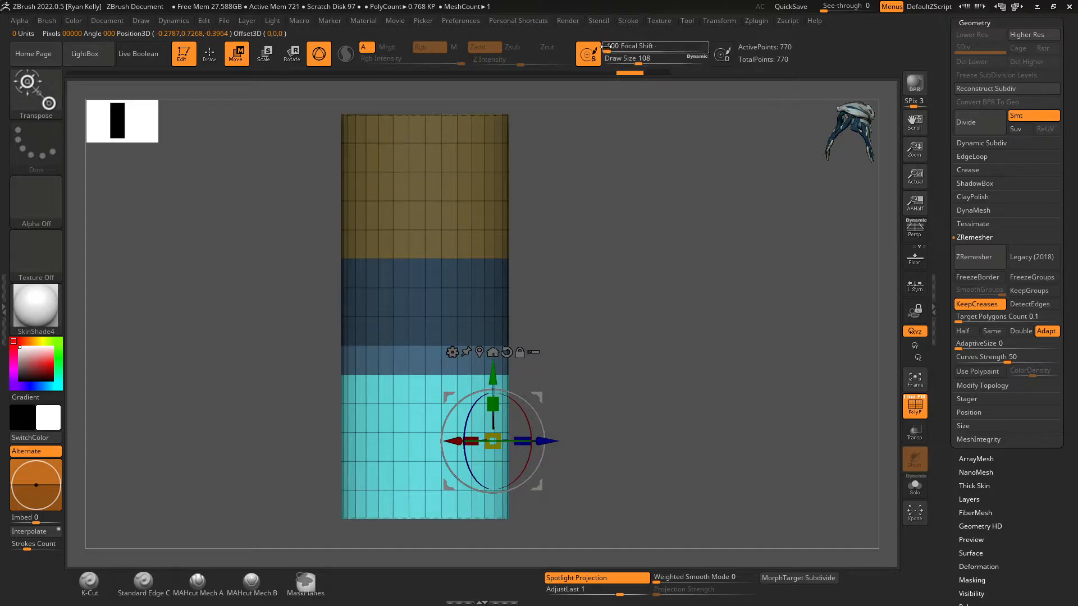
- Try rotating the unmasked lower section of the column with Focal Shift at -100 and at 92, undoing each rotation
drag(542, 416, 519, 469)
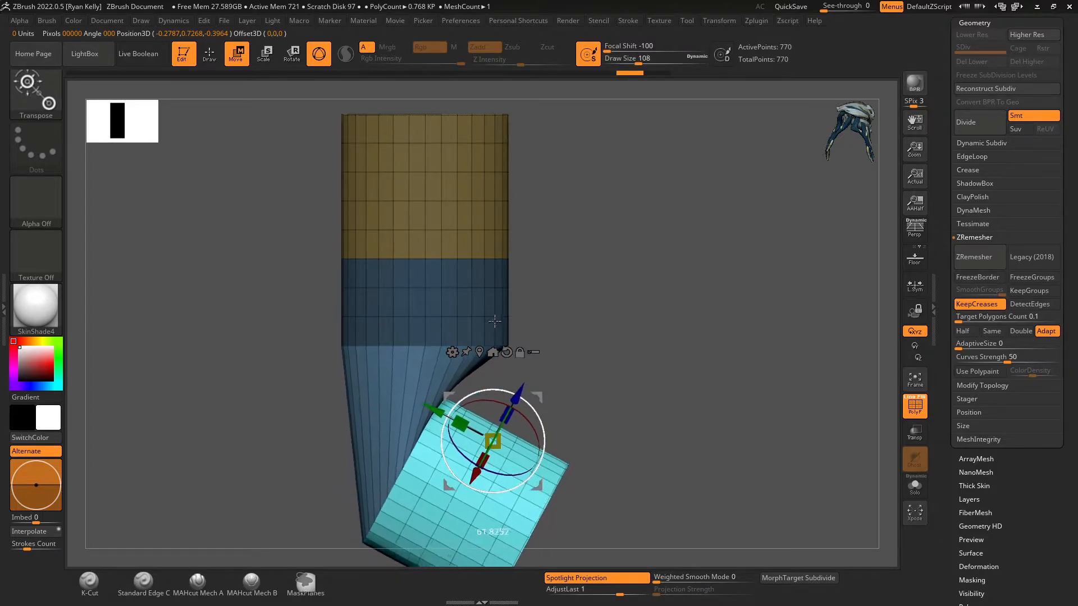
key(ctrl+z)
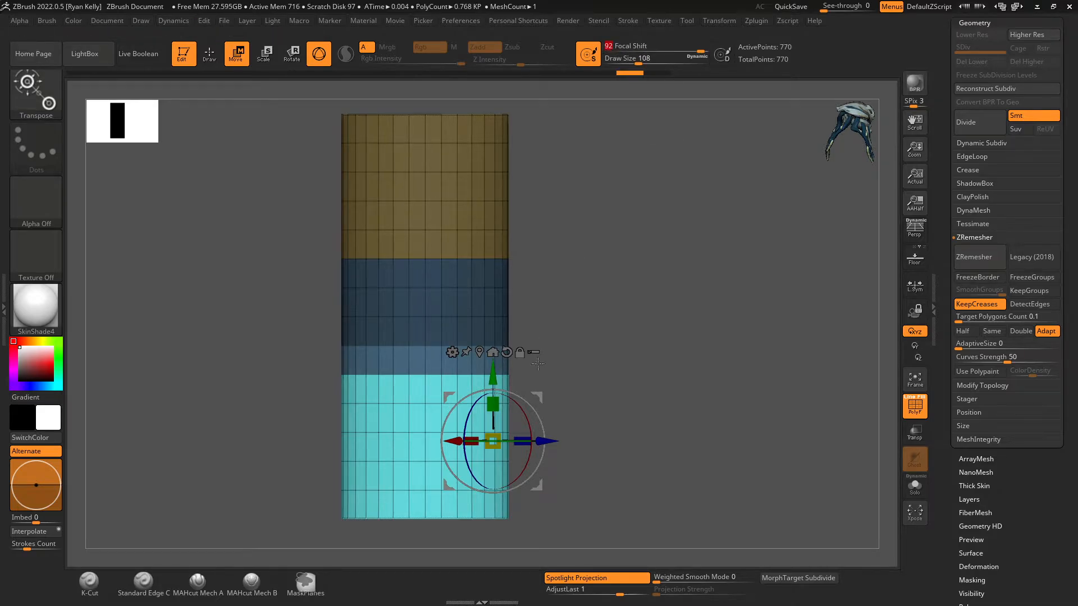
drag(543, 427, 522, 466)
key(ctrl+z)
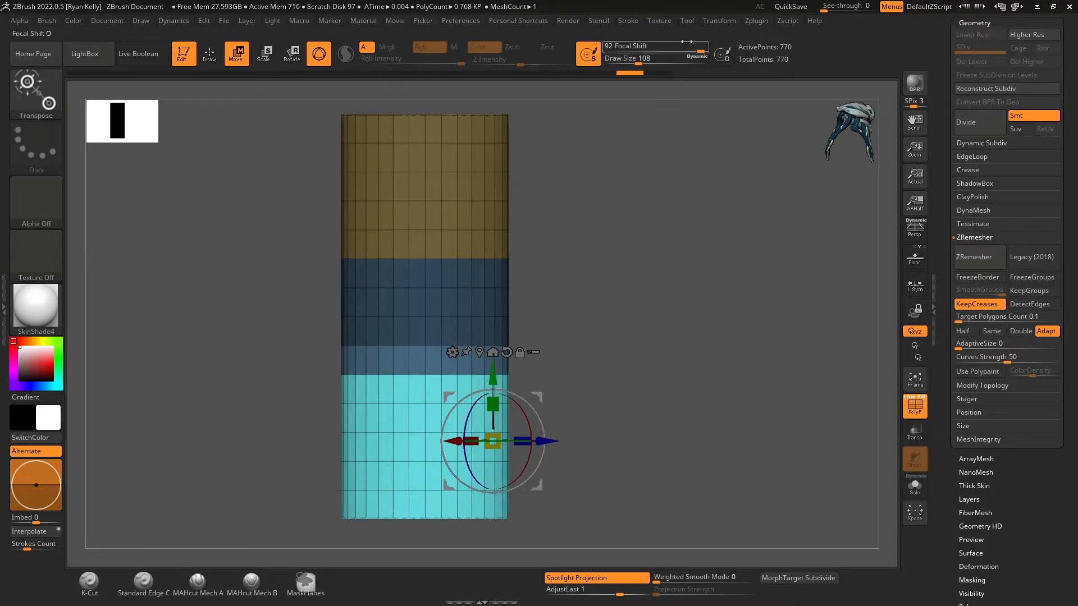
- Blur the edge of the mask across the column's middle band
alt+drag(556, 274, 560, 227)
ctrl+click(431, 250)
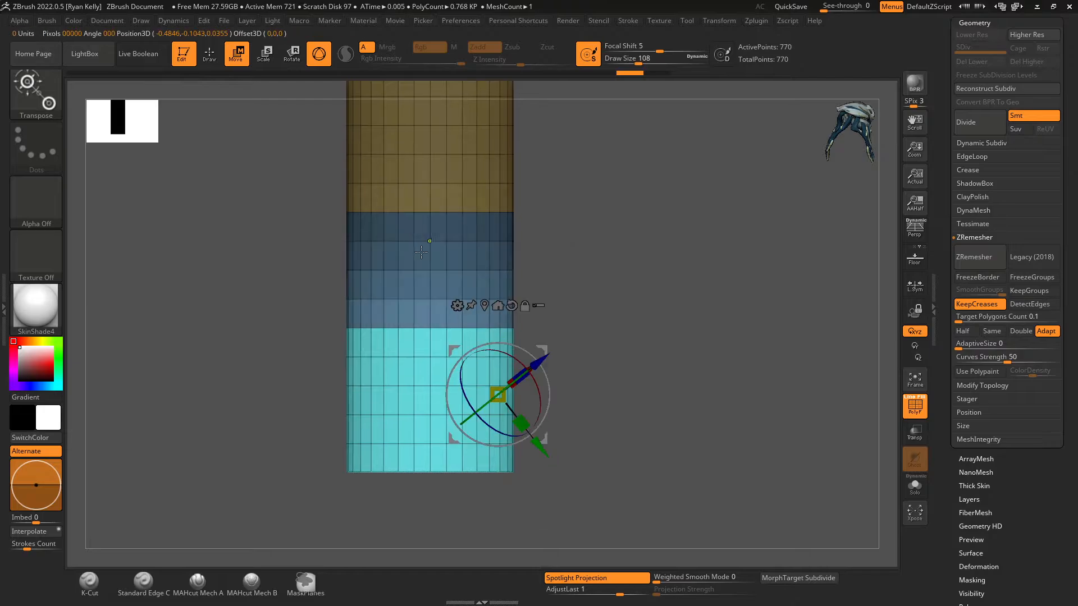
ctrl+click(430, 260)
drag(547, 293, 584, 309)
- Clear the mask, then centre the gizmo on the whole column with its orientation reset
ctrl+drag(627, 246, 652, 266)
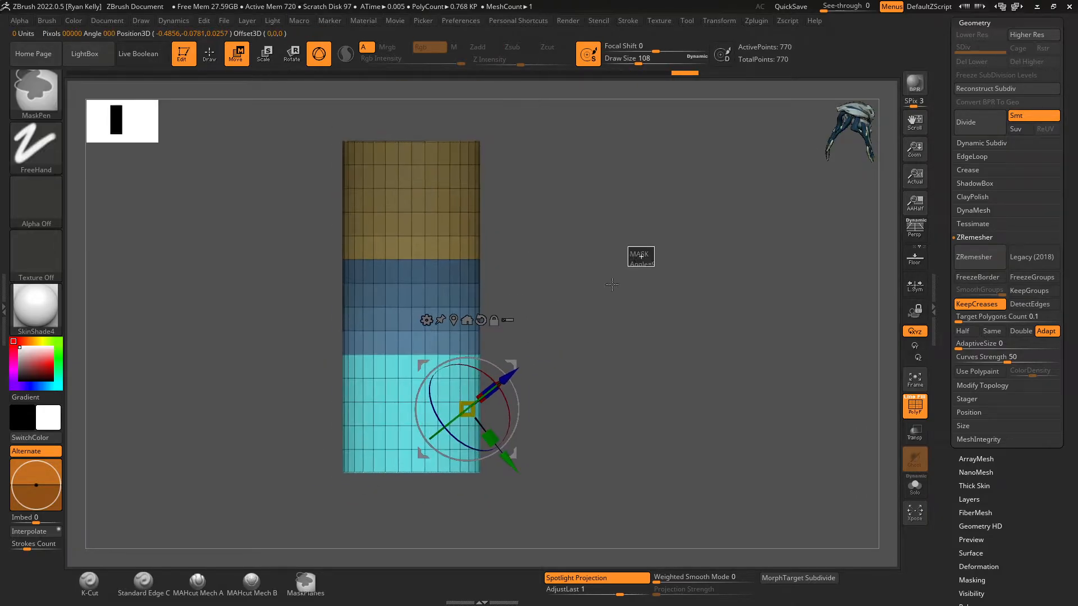
alt+drag(586, 293, 570, 328)
ctrl+click(578, 402)
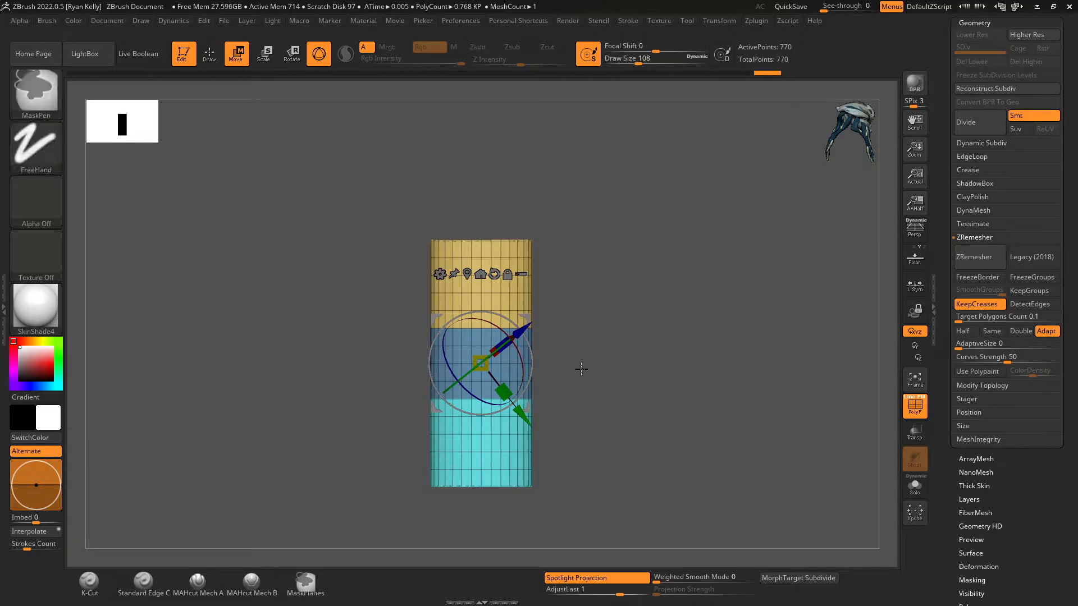
click(494, 273)
alt+drag(562, 323, 524, 352)
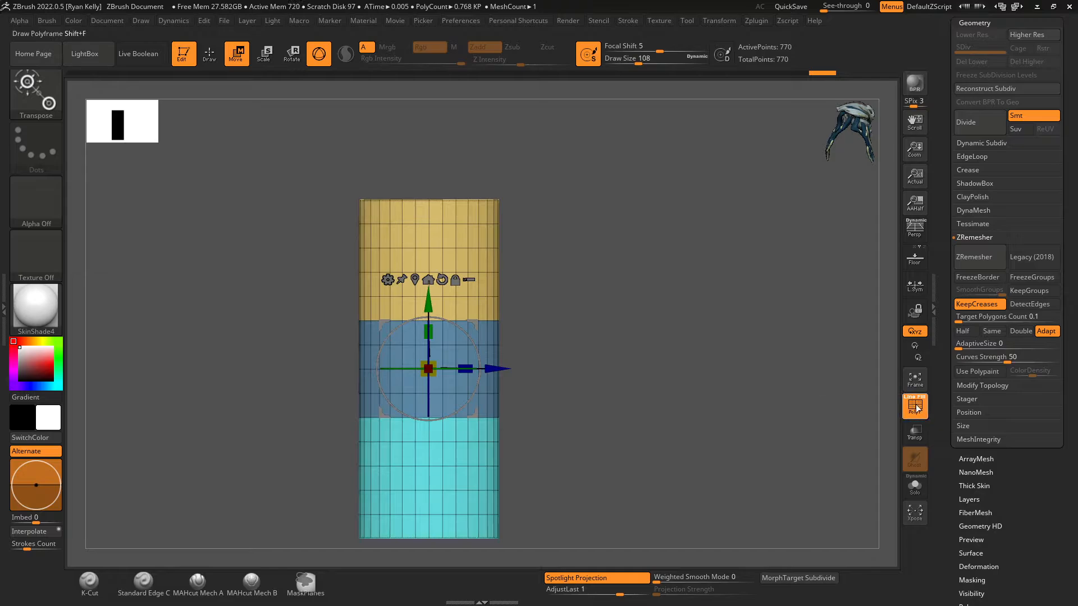
- With the polyframe hidden, place the gizmo at the column's top edge and subdivide the mesh to level 3
key(shift+f)
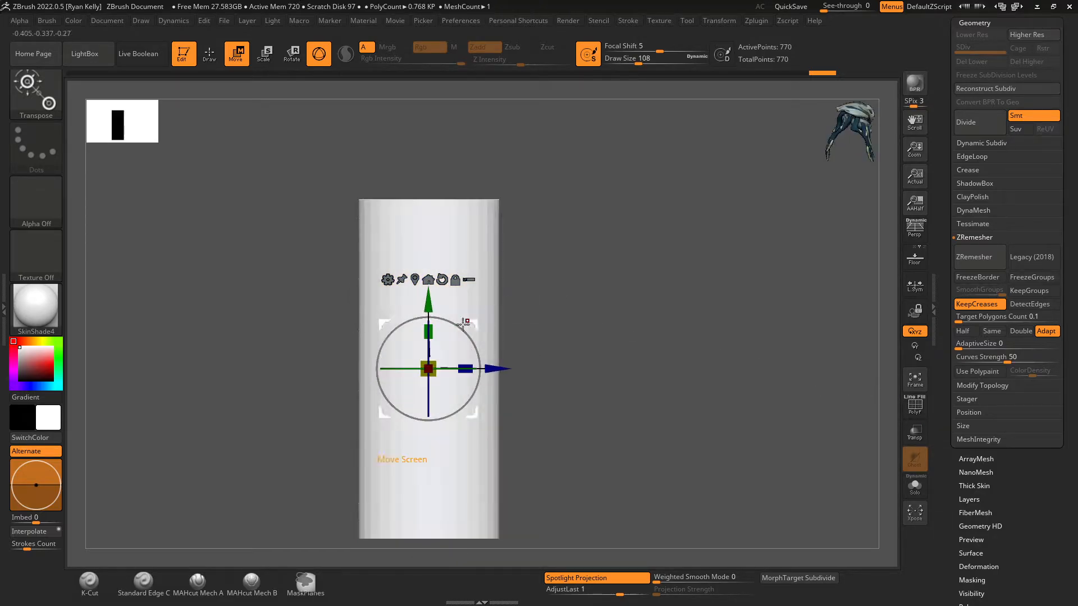
alt+drag(428, 303, 428, 133)
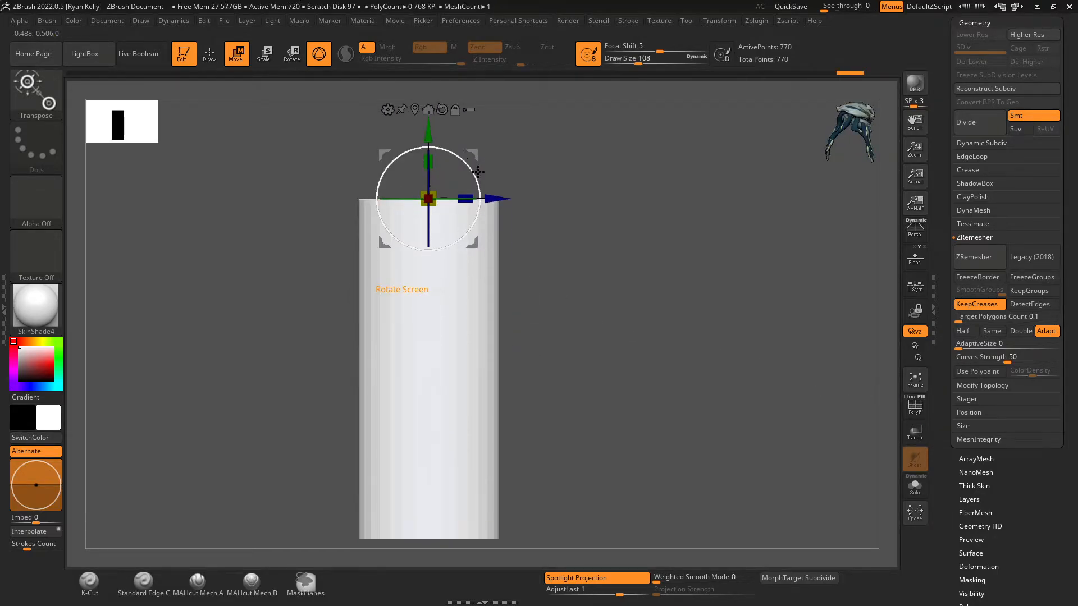
key(ctrl+d)
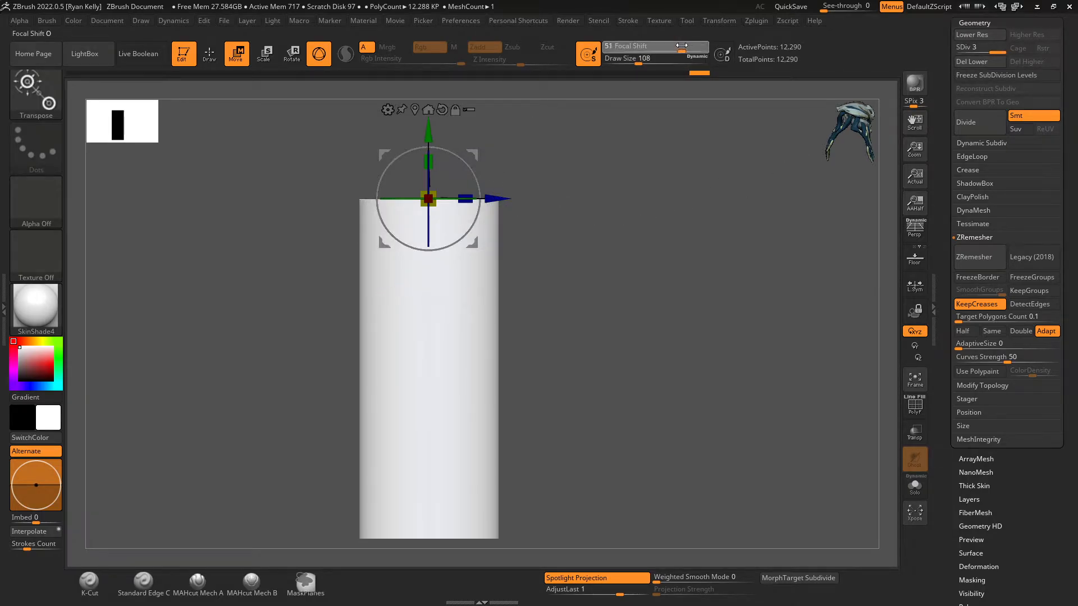
- Try bending the column's top about the gizmo with a Focal Shift of 50
drag(682, 44, 674, 42)
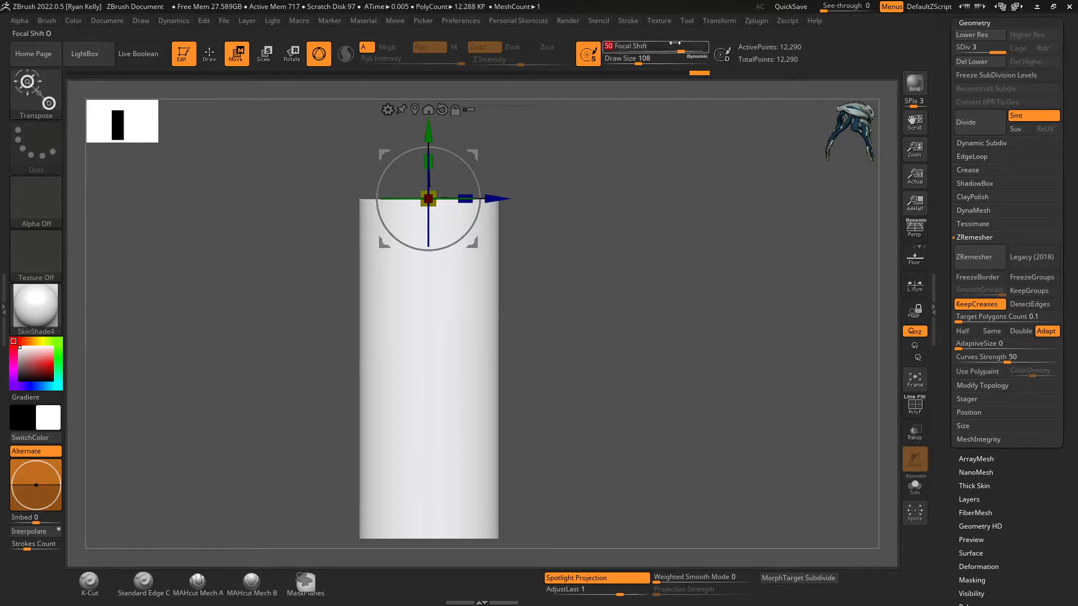
mouse_move(470, 157)
mouse_down()
mouse_move(564, 116)
mouse_move(684, 136)
mouse_move(769, 233)
mouse_move(864, 161)
mouse_up()
key(ctrl+z)
alt+drag(679, 193, 677, 326)
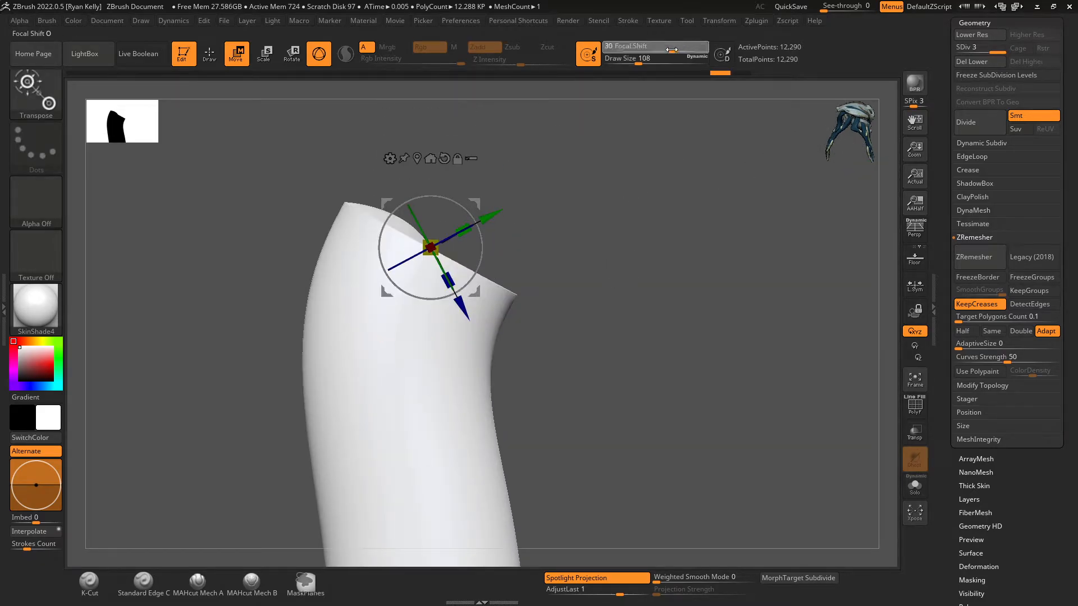
- Set the Focal Shift to 15 and try rotating the column's top about the gizmo
alt+drag(508, 158, 507, 132)
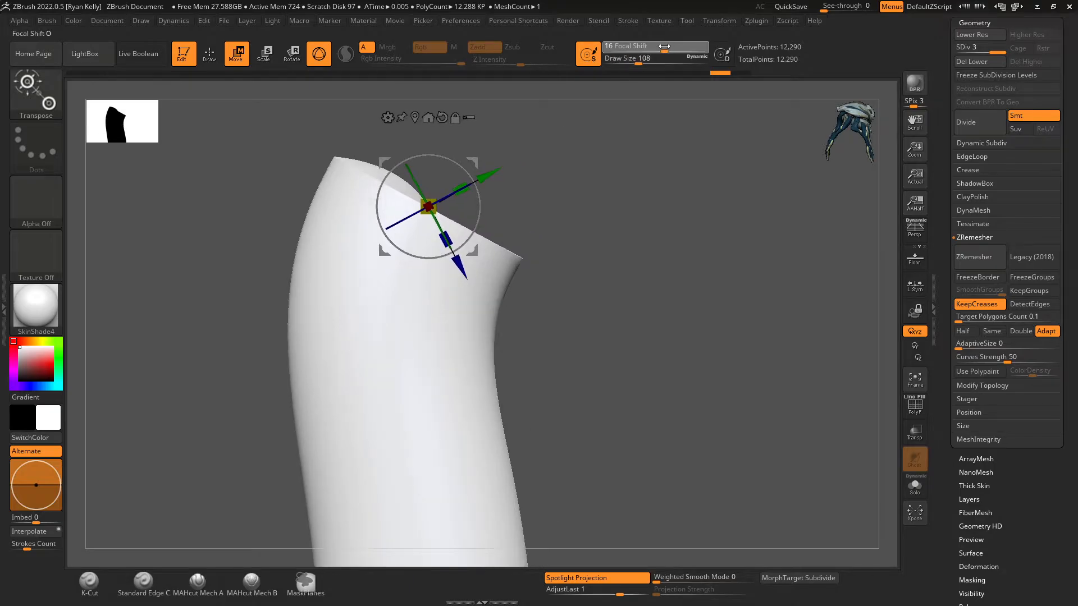
key(ctrl+z)
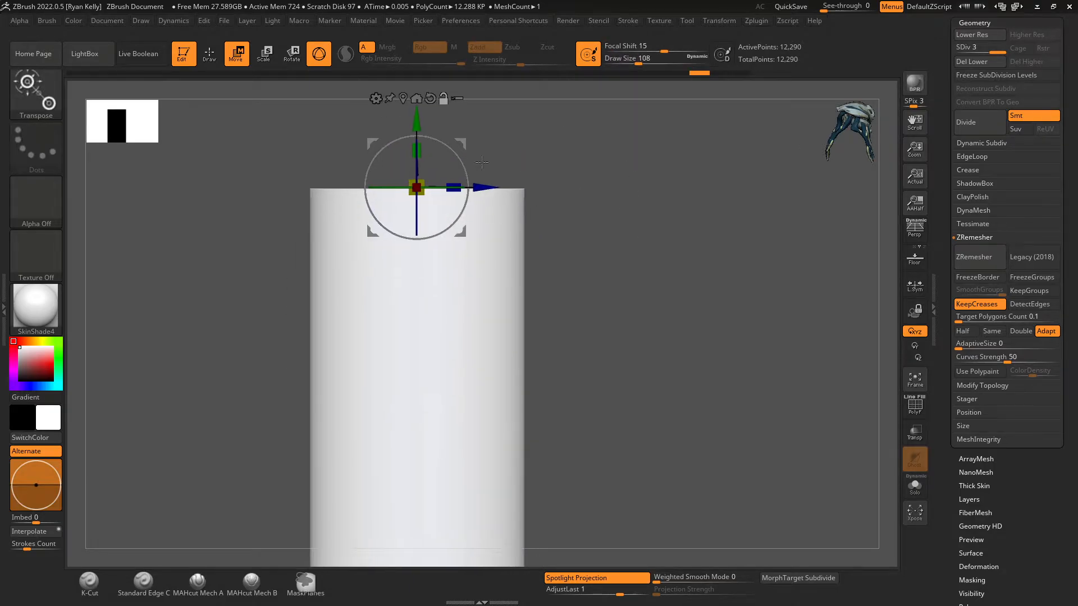
drag(462, 143, 501, 196)
key(ctrl+z)
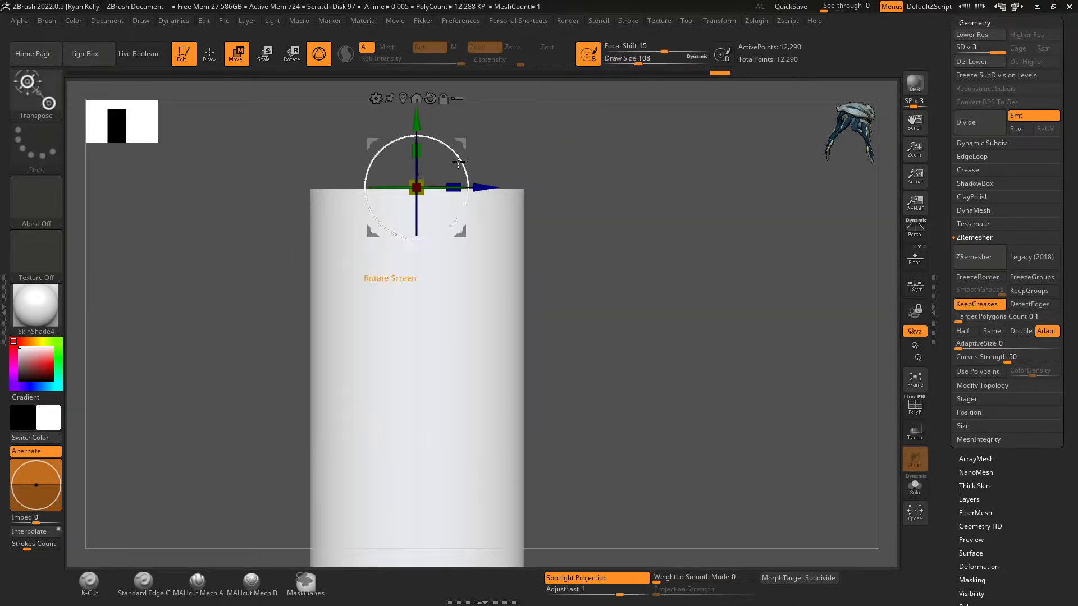
drag(462, 143, 466, 242)
key(ctrl+z)
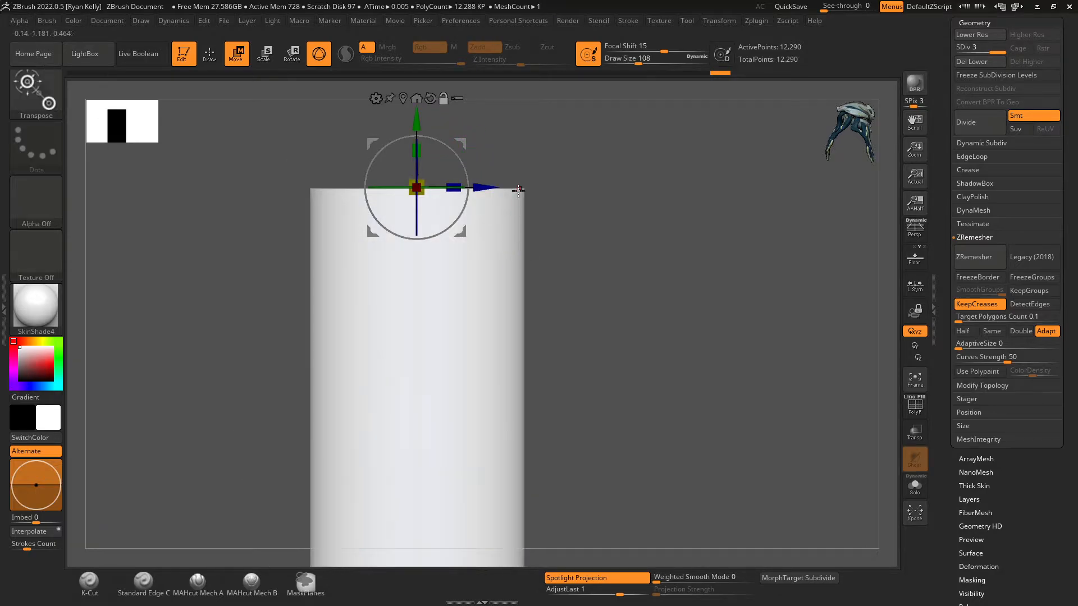
- Recentre the gizmo on the column, reset its orientation and place it at the middle of the top edge
click(522, 188)
drag(624, 158, 576, 177)
key(ctrl+z)
shift+drag(612, 188, 568, 307)
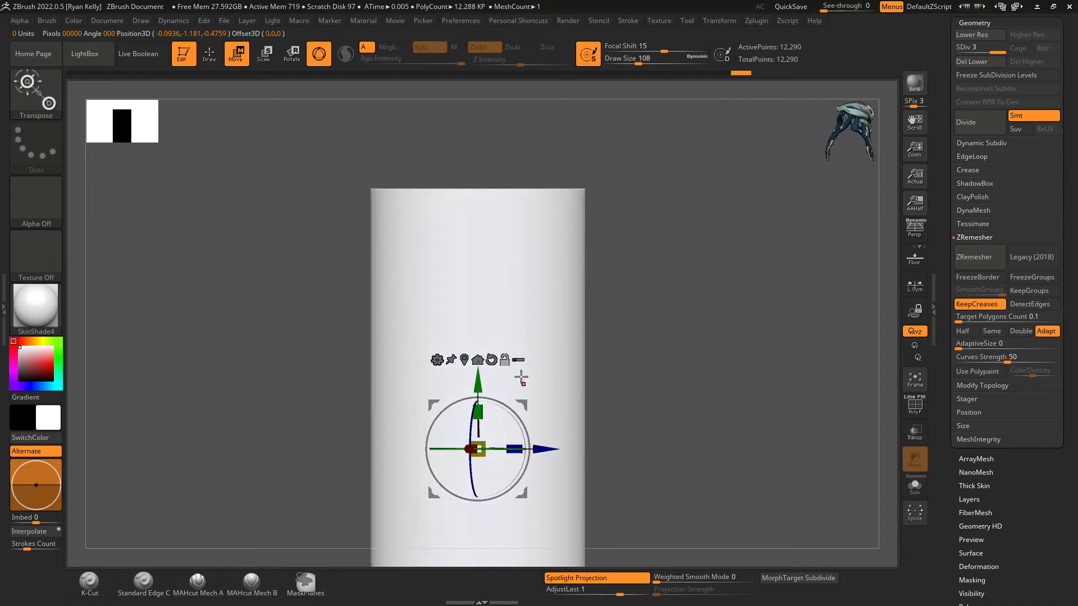
alt+click(492, 361)
alt+drag(478, 384, 478, 121)
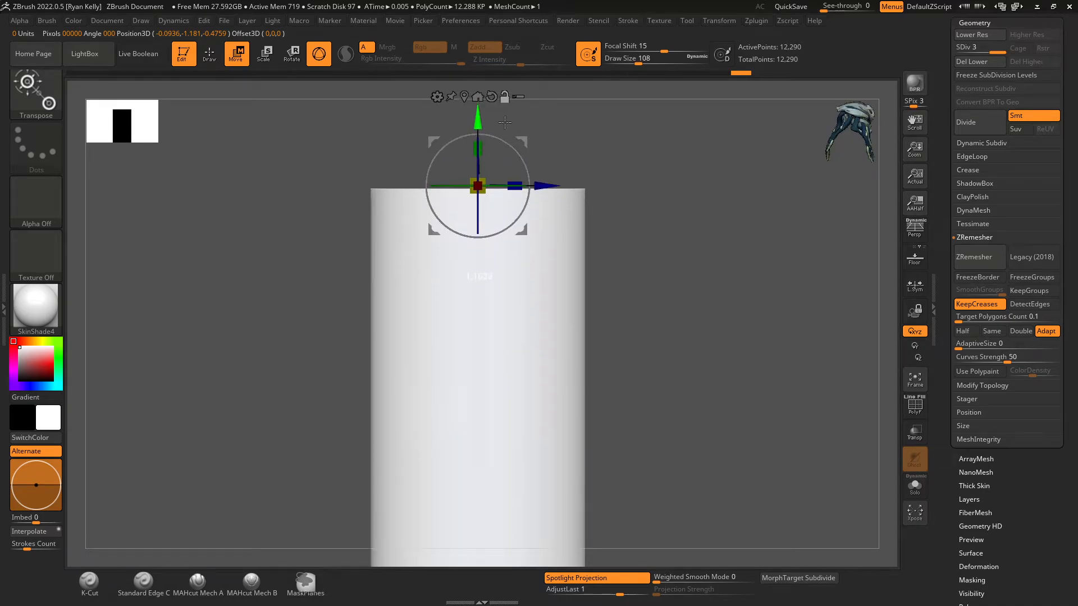
- Bend the column over into an arch with the gizmo and pull its end out into a pointed tip
alt+drag(544, 196, 656, 195)
drag(630, 152, 893, 281)
mouse_move(702, 259)
alt+right_down()
mouse_move(614, 292)
mouse_move(567, 351)
alt+right_up()
mouse_move(571, 295)
alt+right_down()
mouse_move(582, 257)
mouse_move(587, 265)
alt+right_up()
- Polish the arched mesh to smooth its sharp edges and pointed tip
key(space)
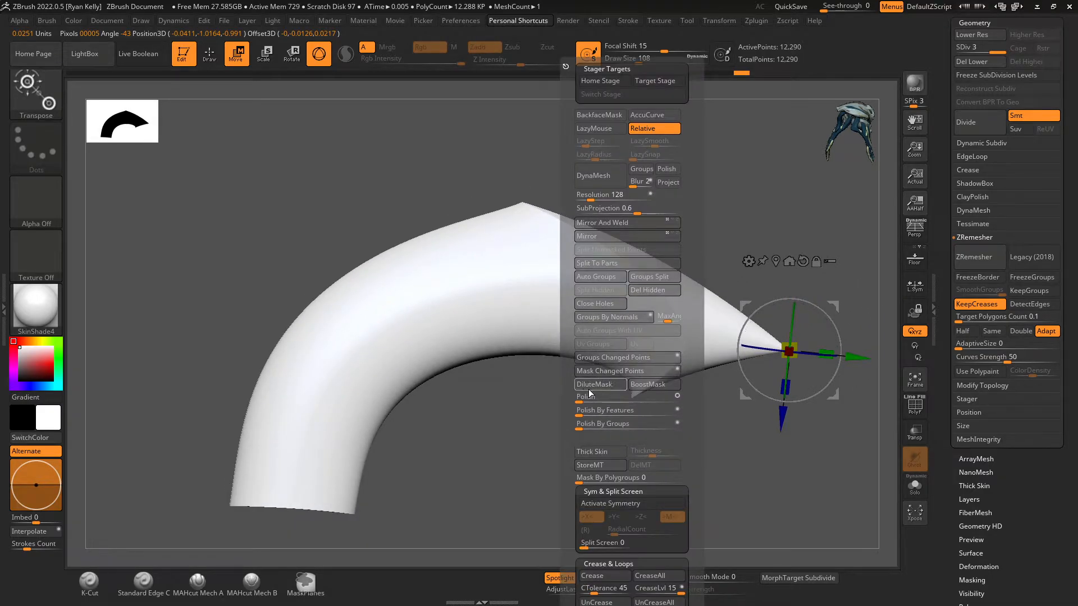
drag(589, 397, 693, 389)
right_drag(585, 380, 623, 415)
key(space)
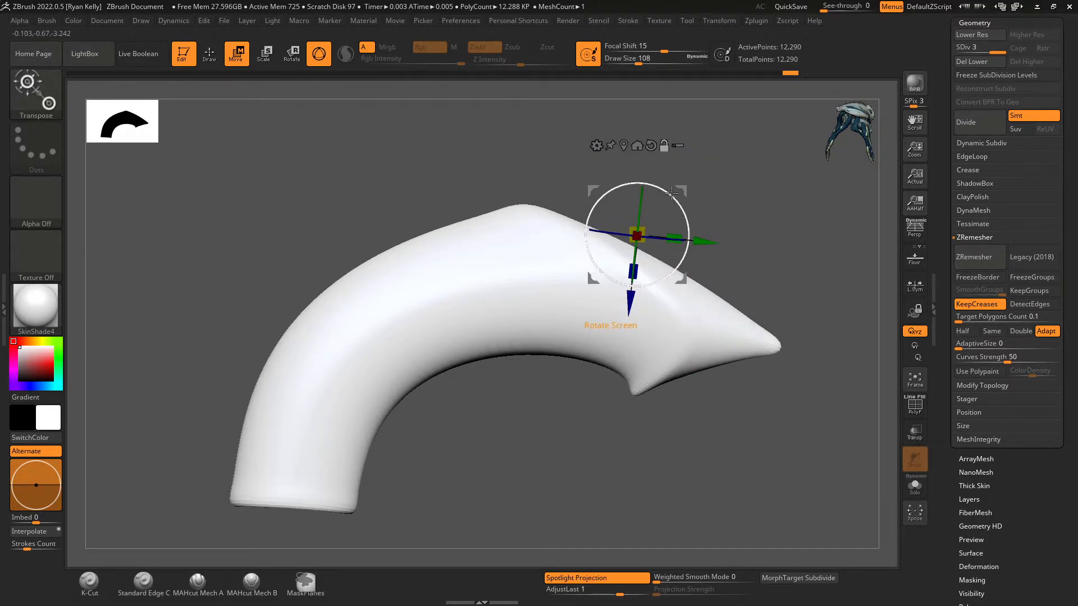
- Place the gizmo at the pointed tip and rotate it repeatedly to curl the shape into a spiral
alt+drag(681, 278, 800, 371)
drag(799, 299, 650, 266)
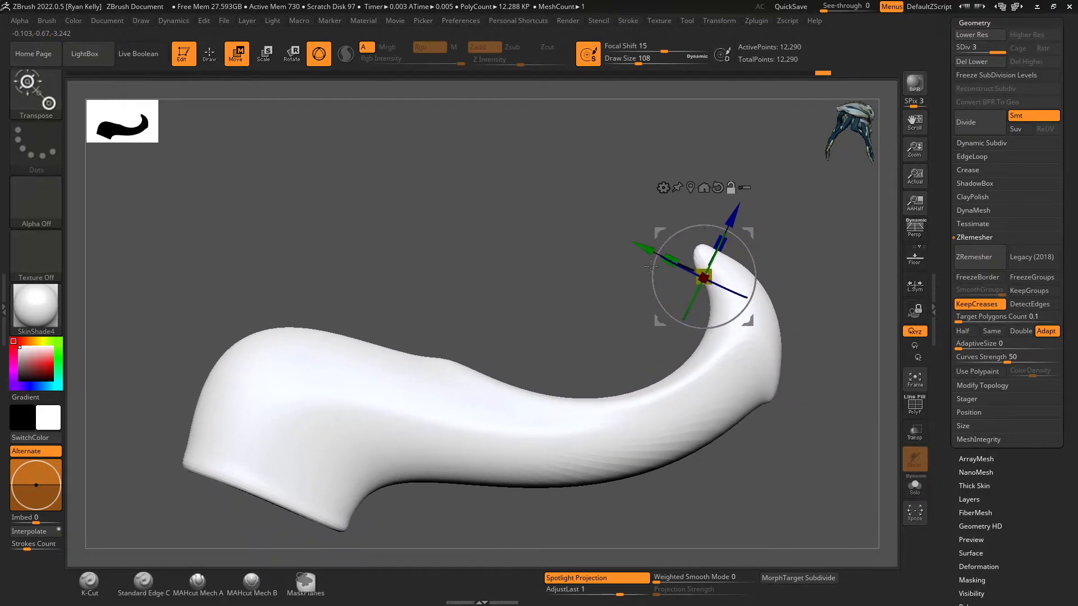
drag(749, 254, 620, 293)
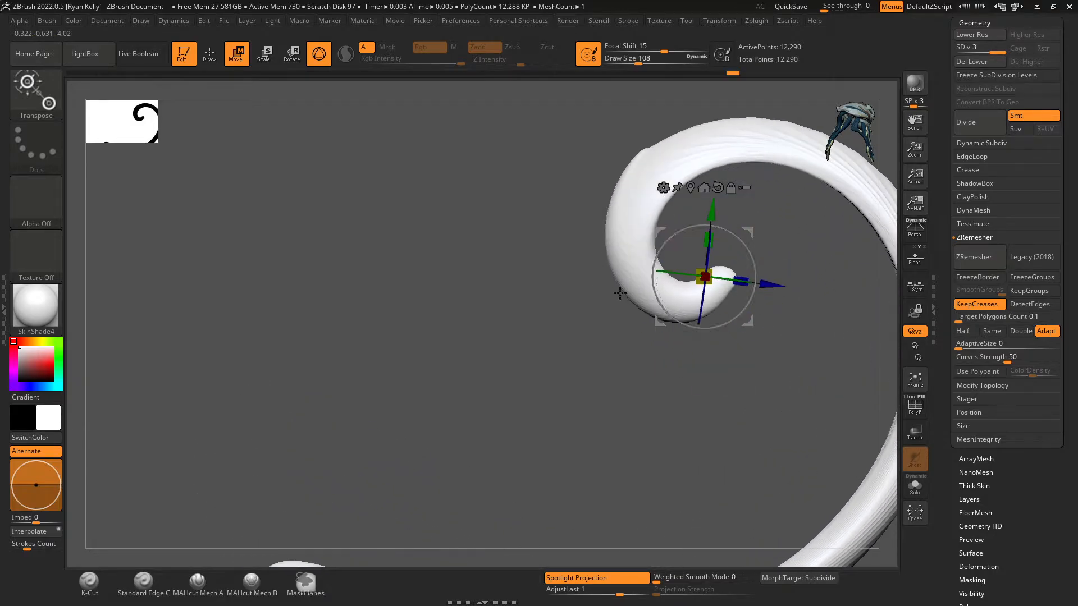
drag(731, 248, 664, 337)
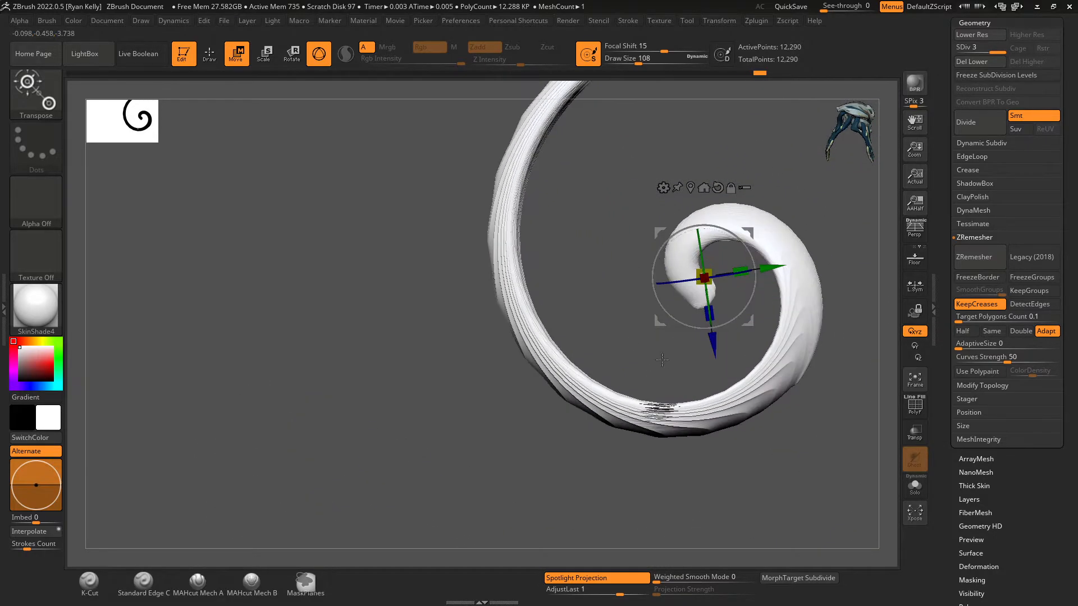
mouse_move(664, 404)
alt+mouse_down()
mouse_move(477, 395)
mouse_move(658, 409)
alt+mouse_up()
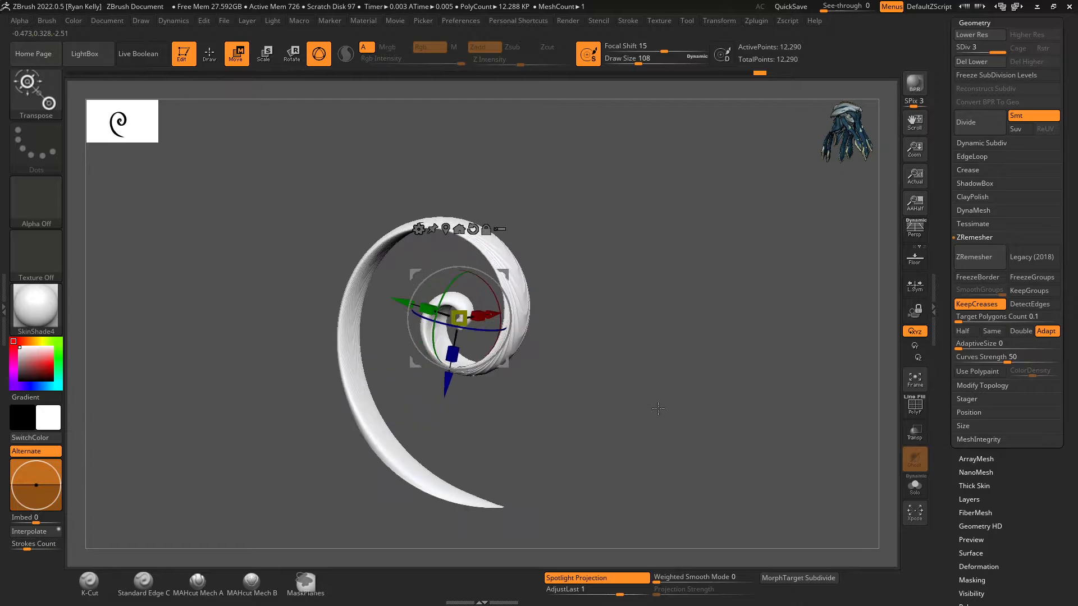
drag(558, 268, 597, 210)
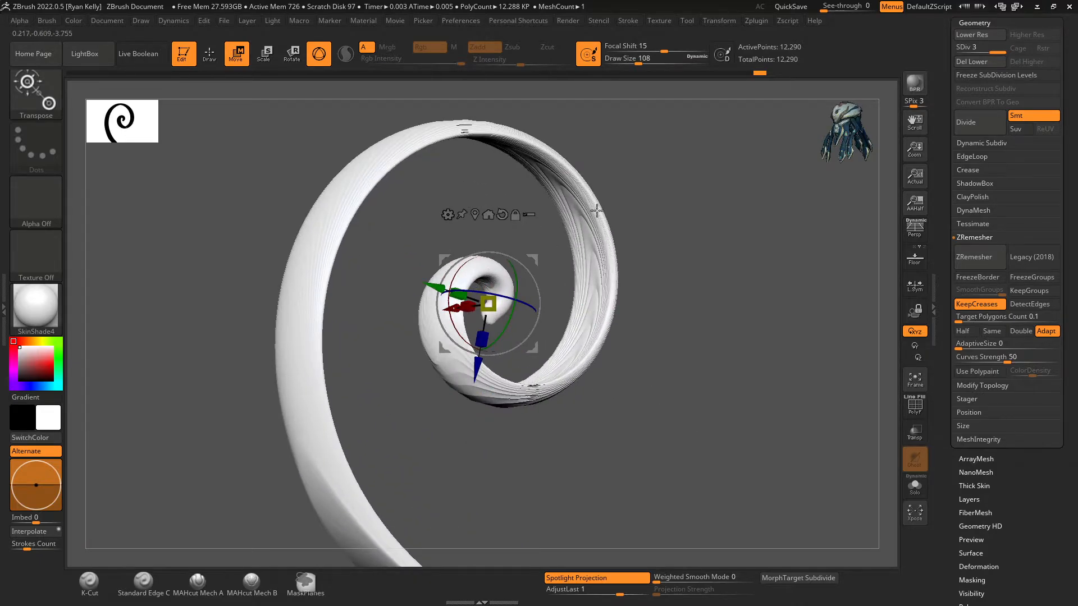
drag(242, 247, 464, 231)
alt+drag(464, 231, 275, 163)
alt+right_drag(275, 163, 266, 155)
ctrl+right_drag(306, 246, 440, 282)
- Undo the spiral curling back to the arched shape with the pointed tip
key(ctrl+z)
key(ctrl+z)
key(ctrl+z)
key(ctrl+z)
key(ctrl+z)
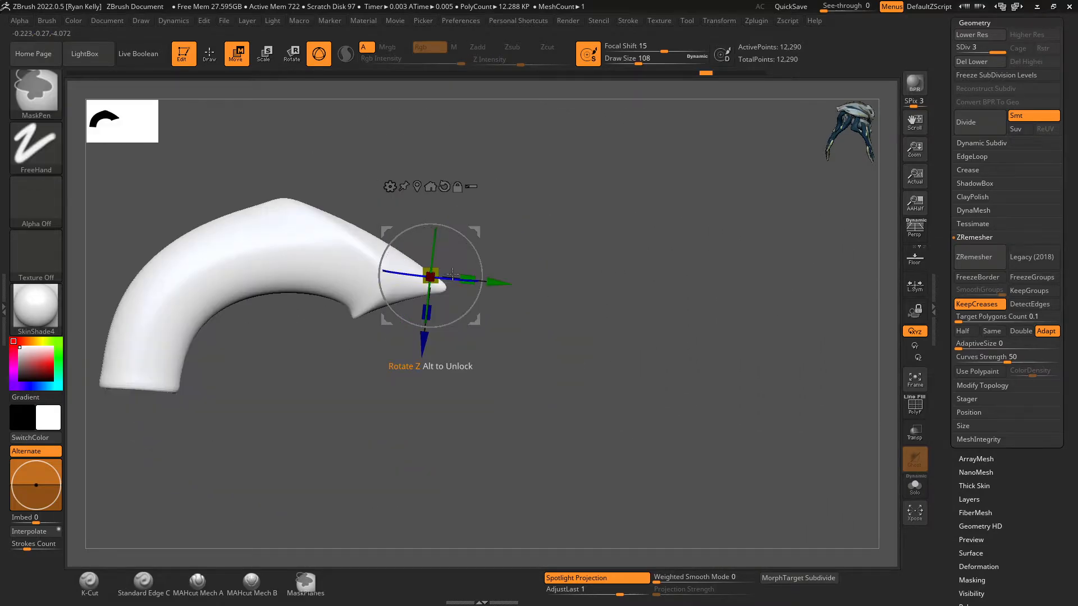
key(ctrl+z)
key(ctrl+z)
key(ctrl+z)
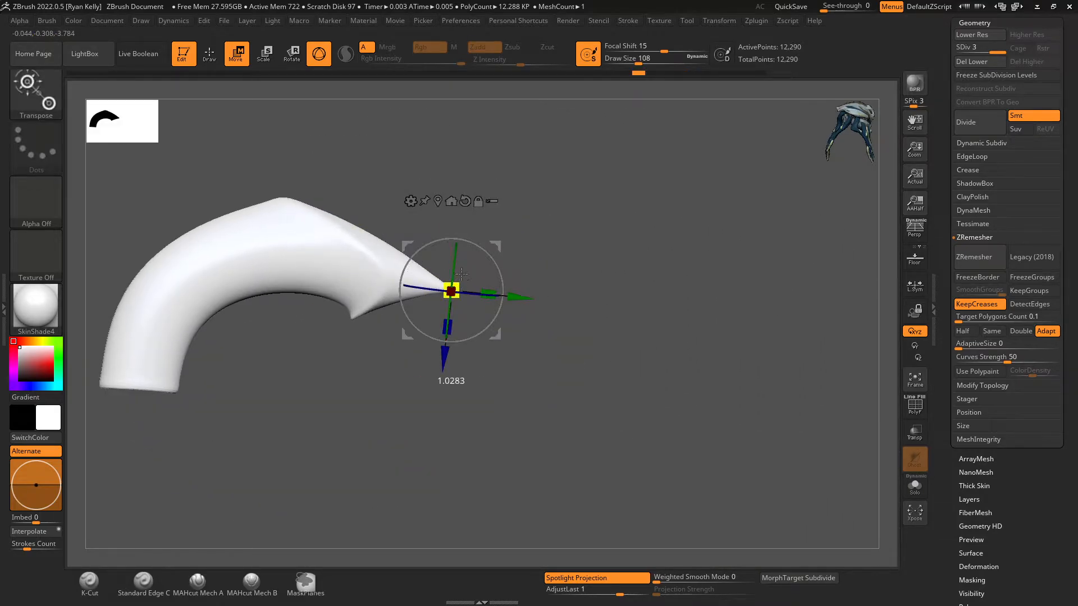
key(ctrl+shift+z)
key(ctrl+shift+z)
key(ctrl+shift+z)
key(ctrl+shift+z)
key(ctrl+shift+z)
key(ctrl+shift+z)
key(ctrl+shift+z)
key(ctrl+shift+z)
key(ctrl+shift+z)
key(ctrl+shift+z)
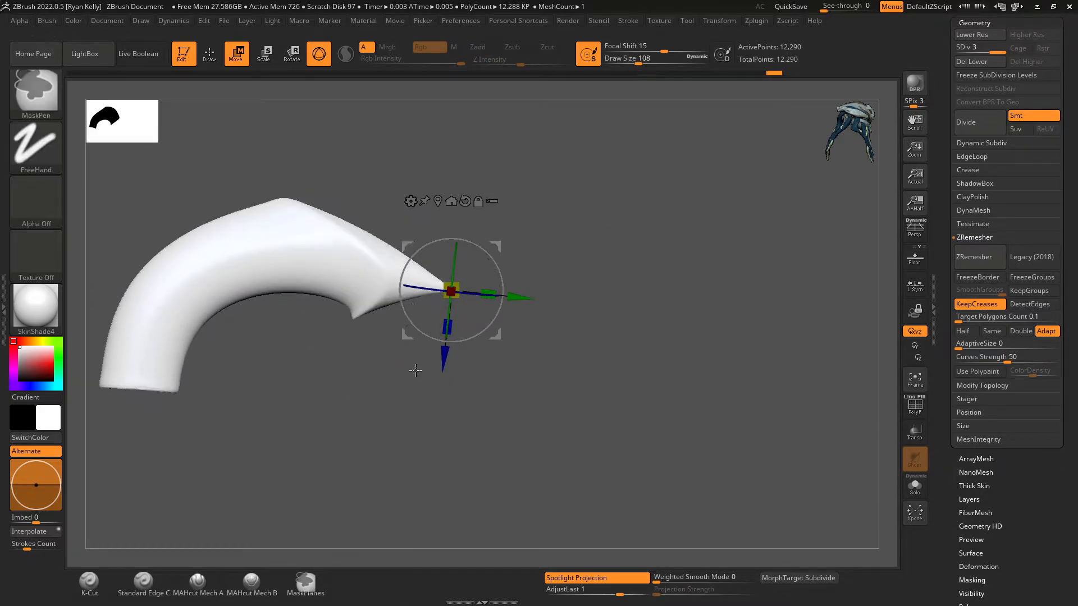
- Choose the Deformer for the gizmo and delete the mesh's lower subdivision levels
click(410, 201)
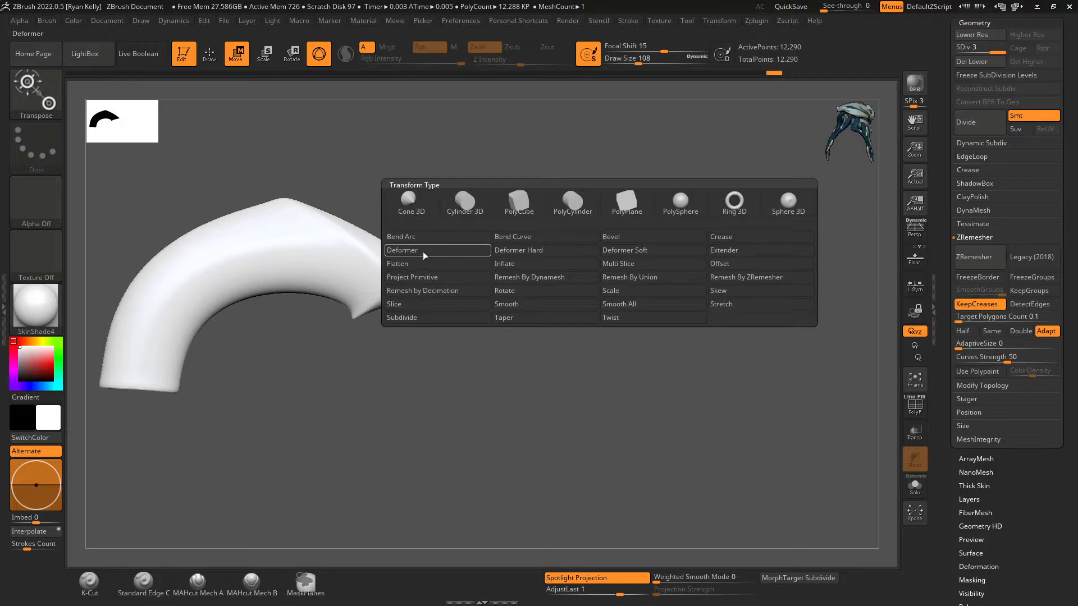
click(422, 251)
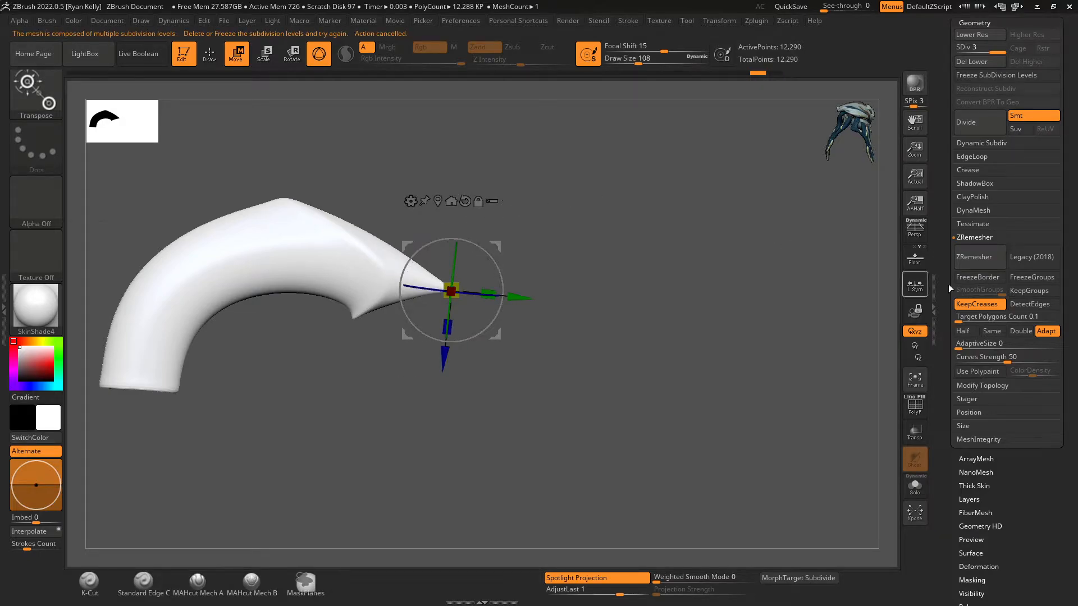
click(994, 62)
key(space)
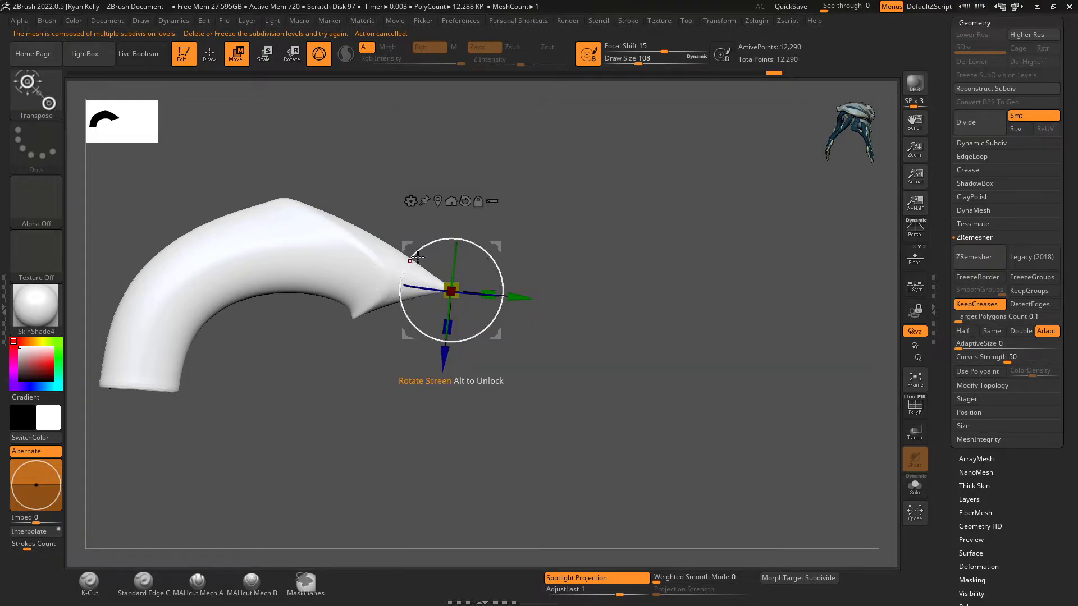
key(space)
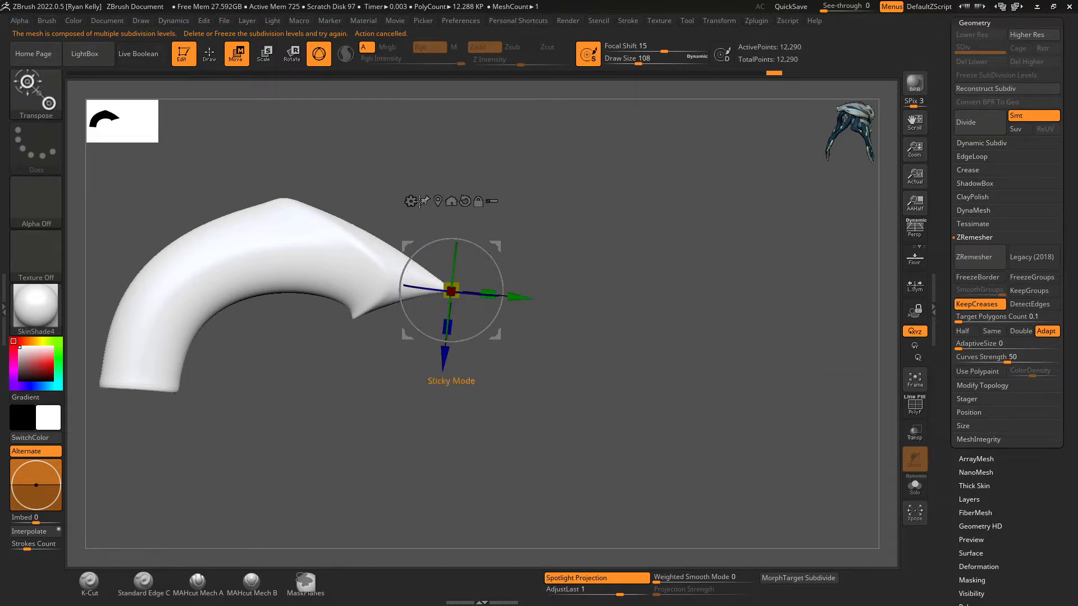
- Centre the gizmo on the arched mesh and reset its orientation
click(451, 200)
alt+drag(447, 136, 572, 218)
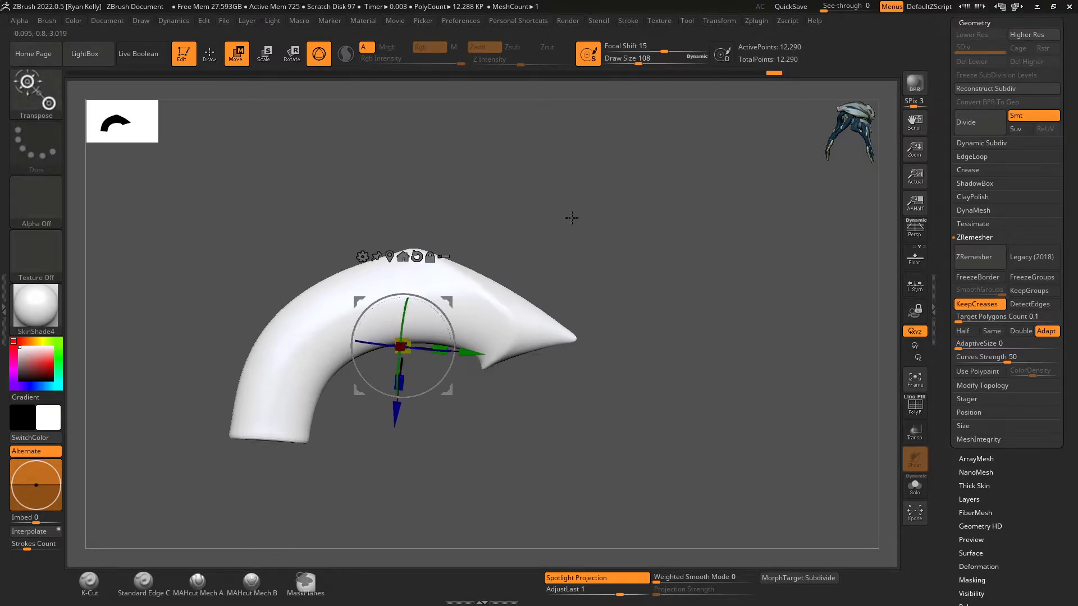
click(417, 256)
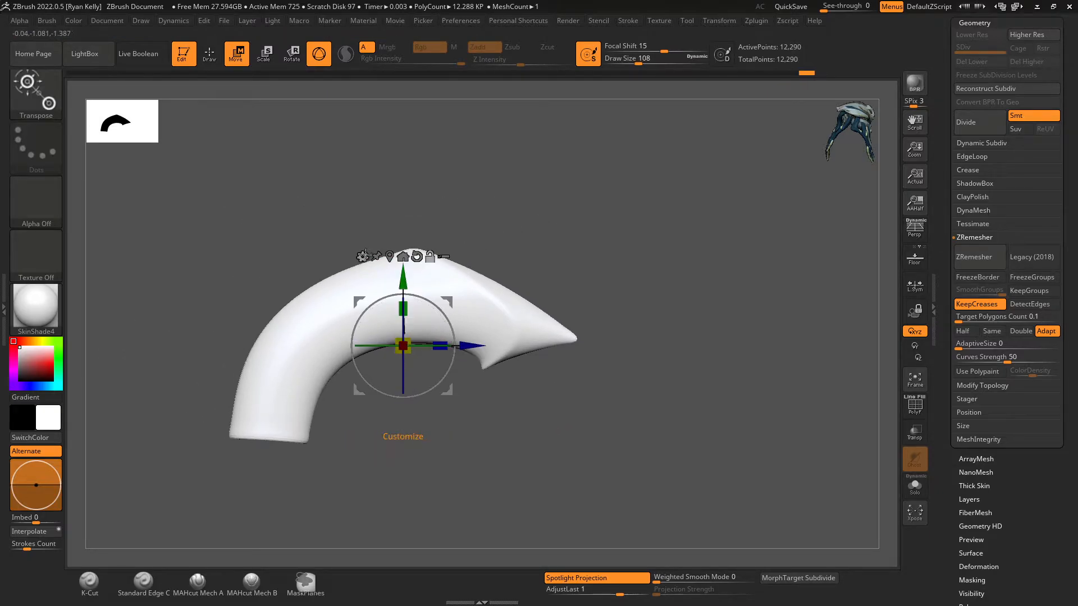
- Undo the earlier bending and subdivision edits back to the straight upright cylinder and face it squarely
key(ctrl+z)
key(ctrl+z)
key(ctrl+z)
key(ctrl+z)
key(ctrl+z)
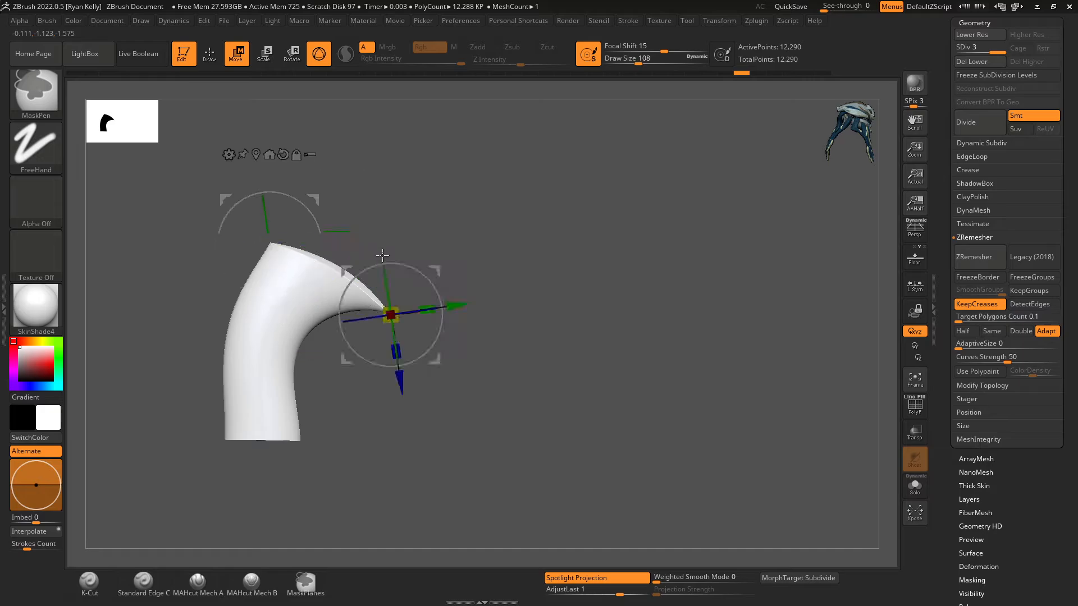
key(ctrl+z)
key(ctrl+z)
key(ctrl+z)
key(ctrl+z)
key(ctrl+z)
key(ctrl+z)
alt+drag(413, 246, 514, 302)
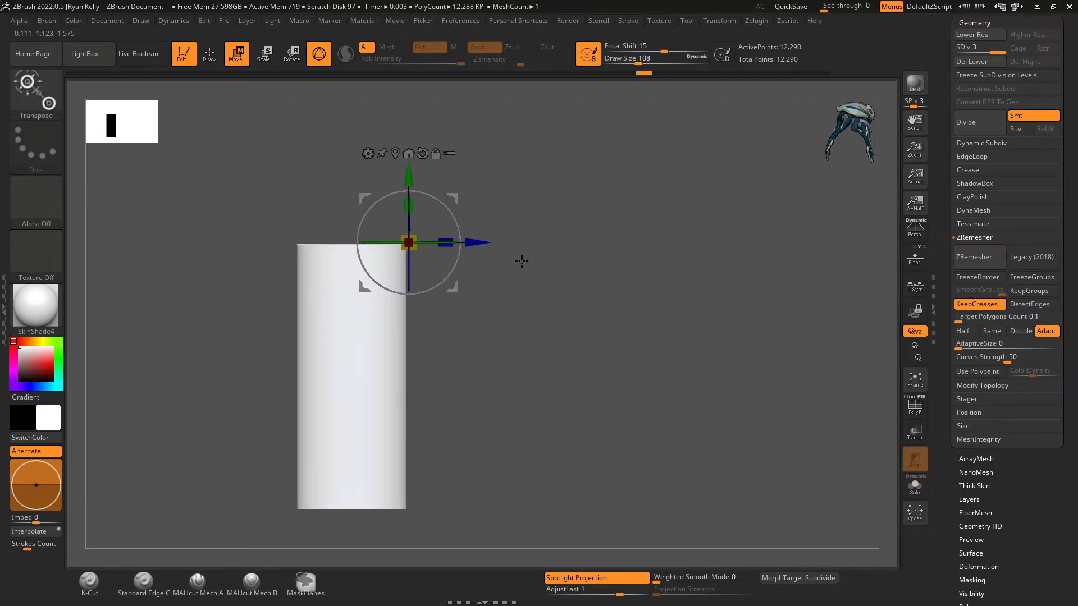
key(ctrl+z)
shift+drag(522, 261, 445, 261)
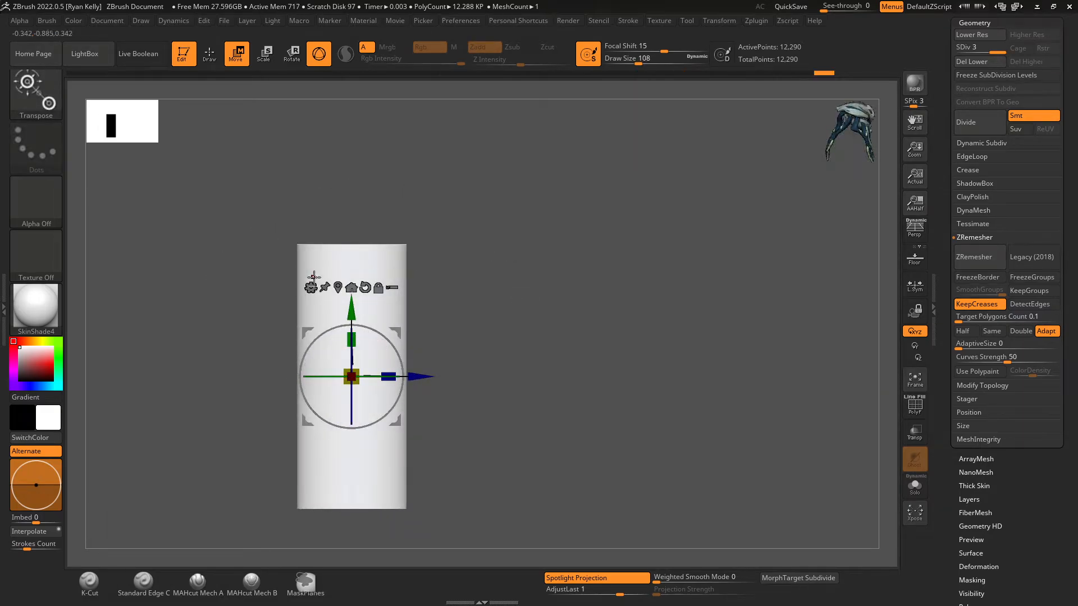
- Reposition the gizmo and return it to the centre of the unmasked cylinder
drag(308, 348, 392, 250)
click(364, 286)
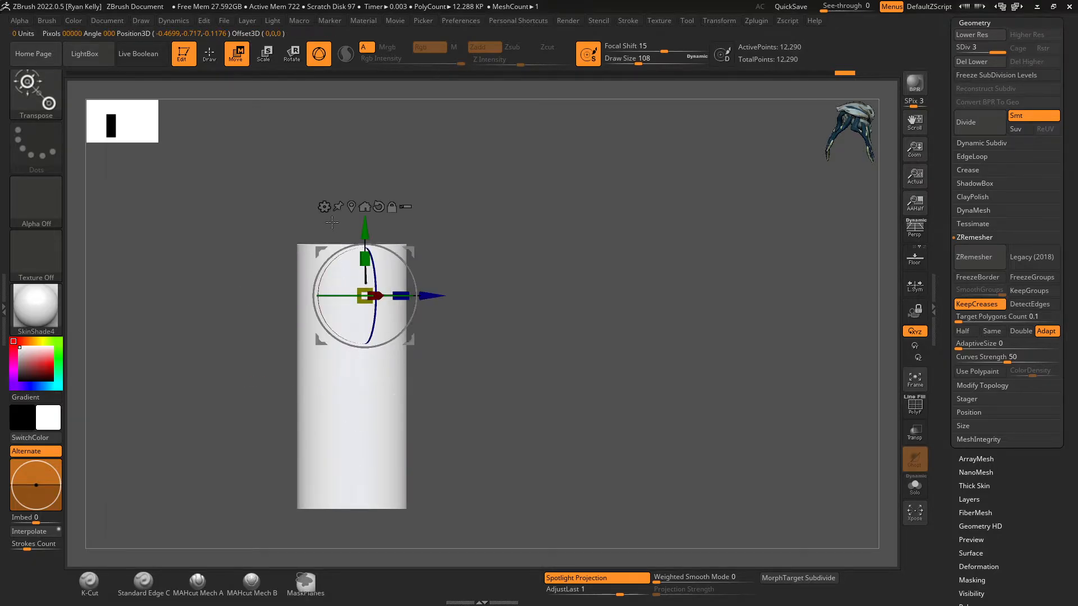
click(351, 377)
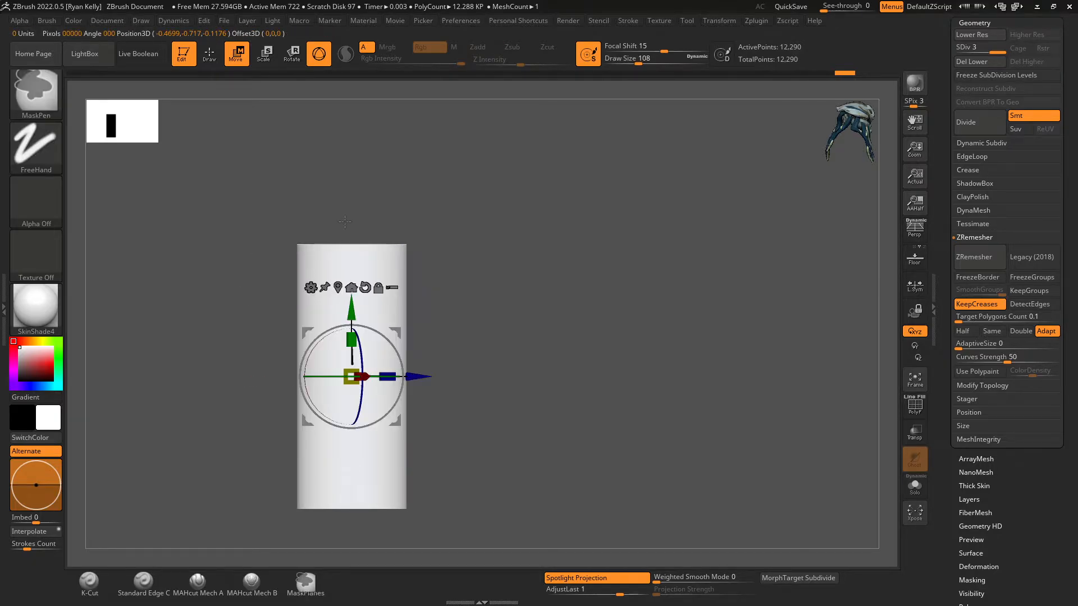
- Delete the cylinder's lower subdivision levels and apply the Deformer to it
click(310, 288)
click(322, 327)
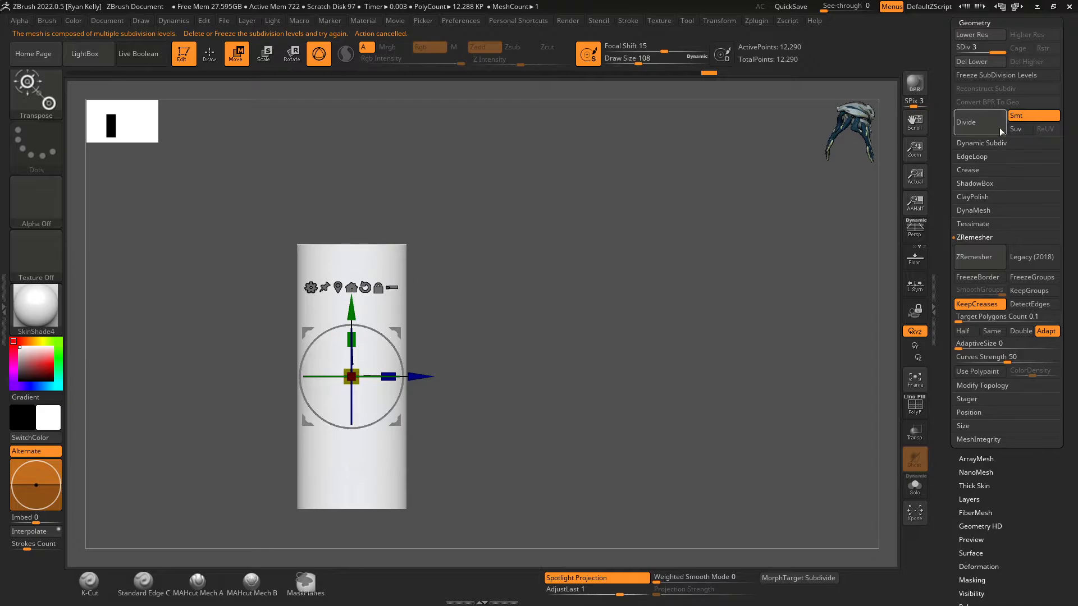
click(977, 62)
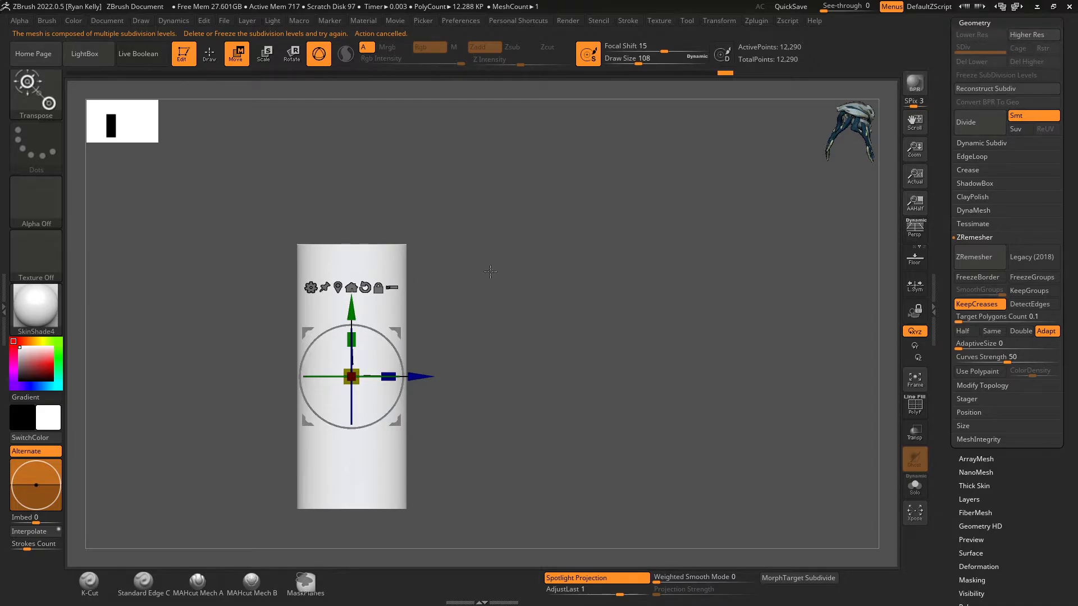
click(311, 288)
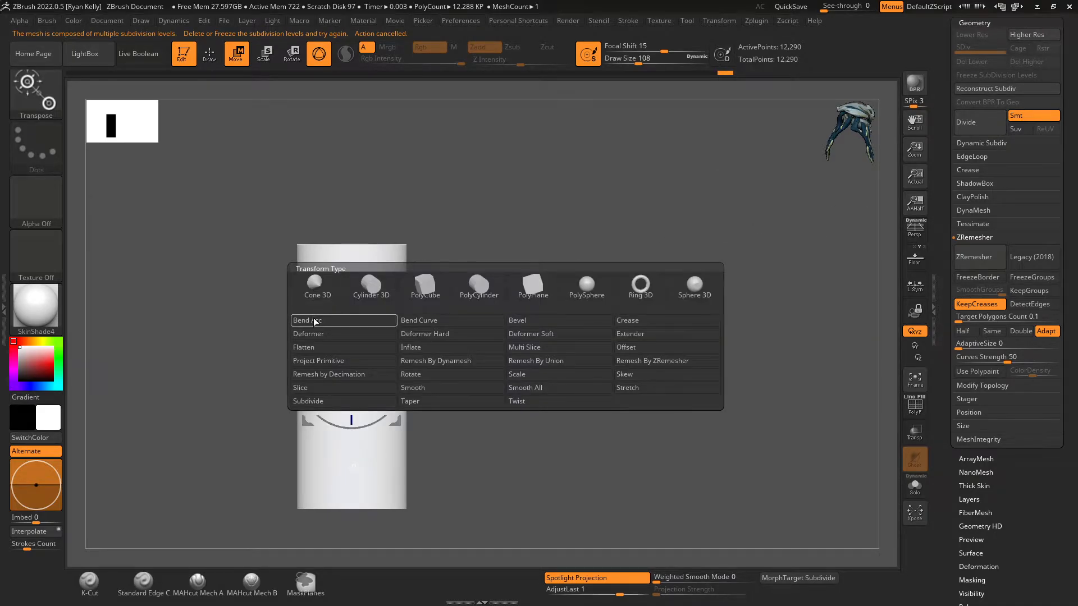
click(314, 336)
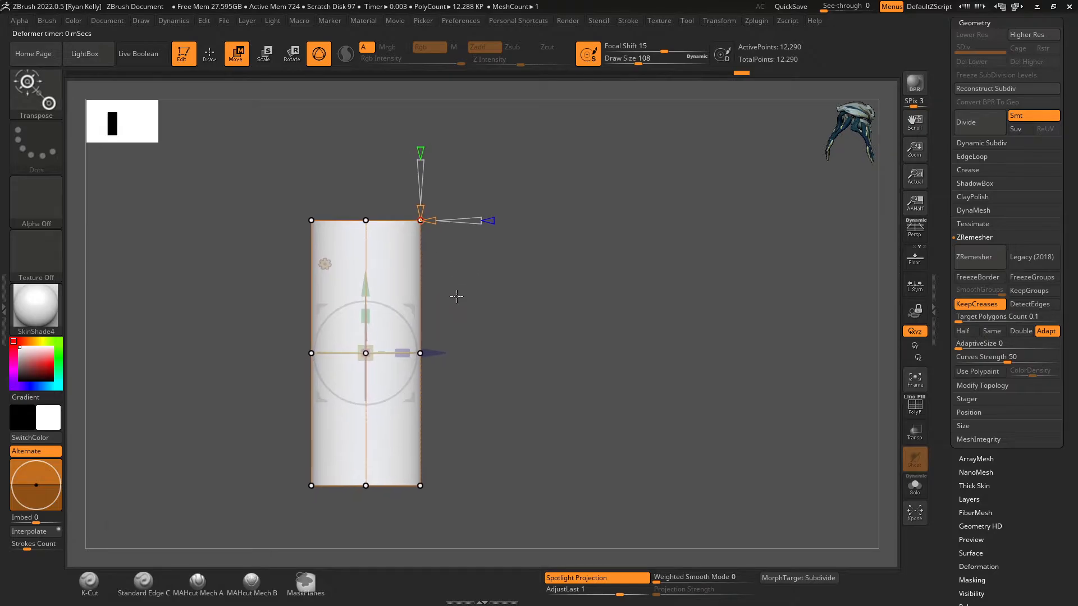
- Pull the cylinder's middle side control point far outward, leave a canvas snapshot of the bulge, and undo the pull
drag(420, 354, 851, 362)
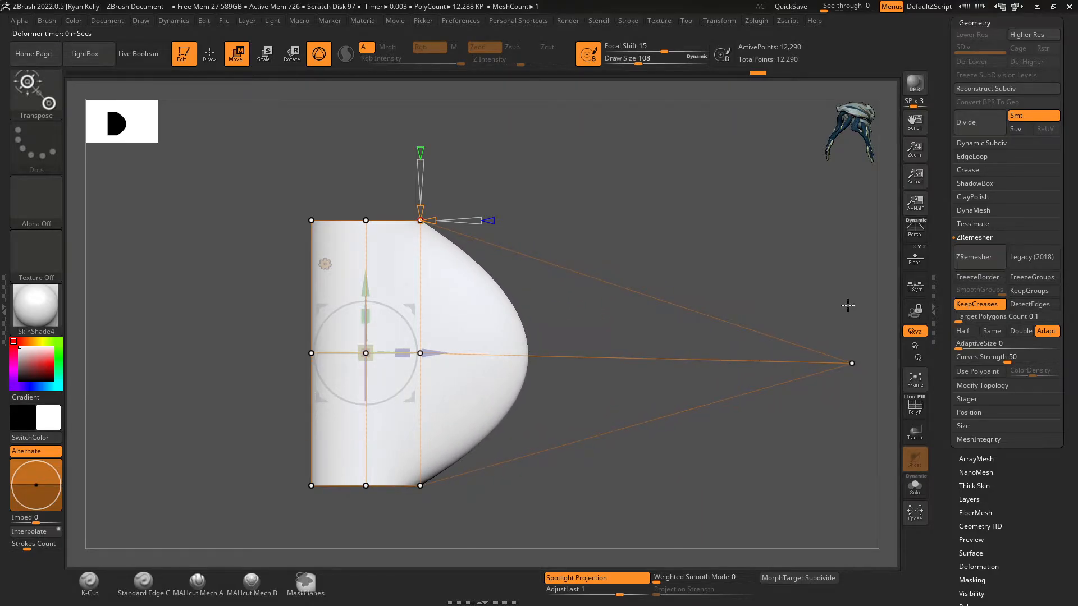
alt+drag(848, 305, 810, 200)
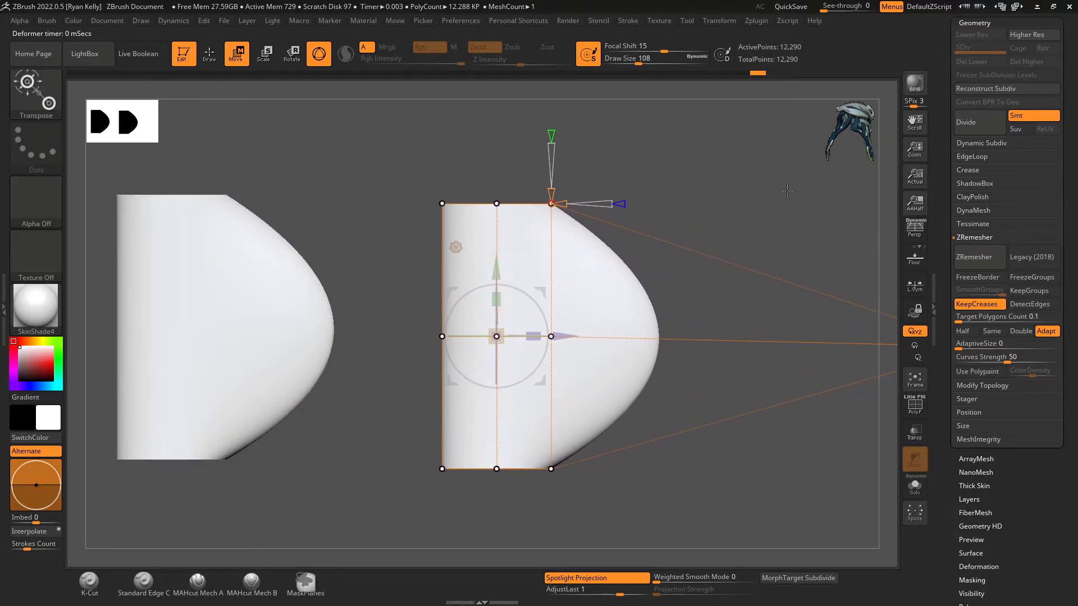
key(ctrl+z)
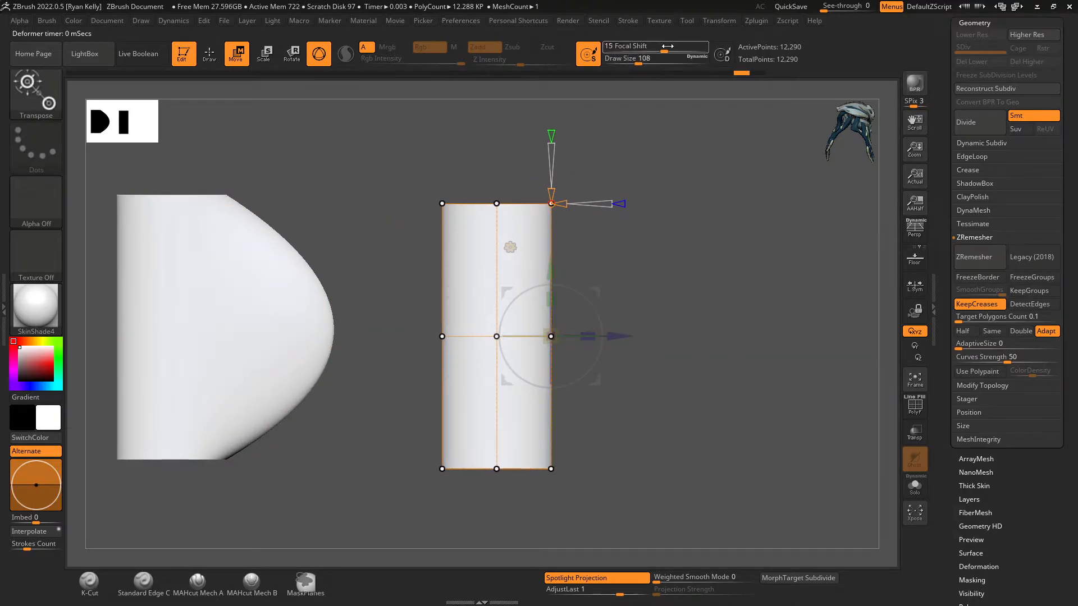
- Set Focal Shift to -100 and pull the cylinder's middle side control point far outward
drag(662, 47, 580, 58)
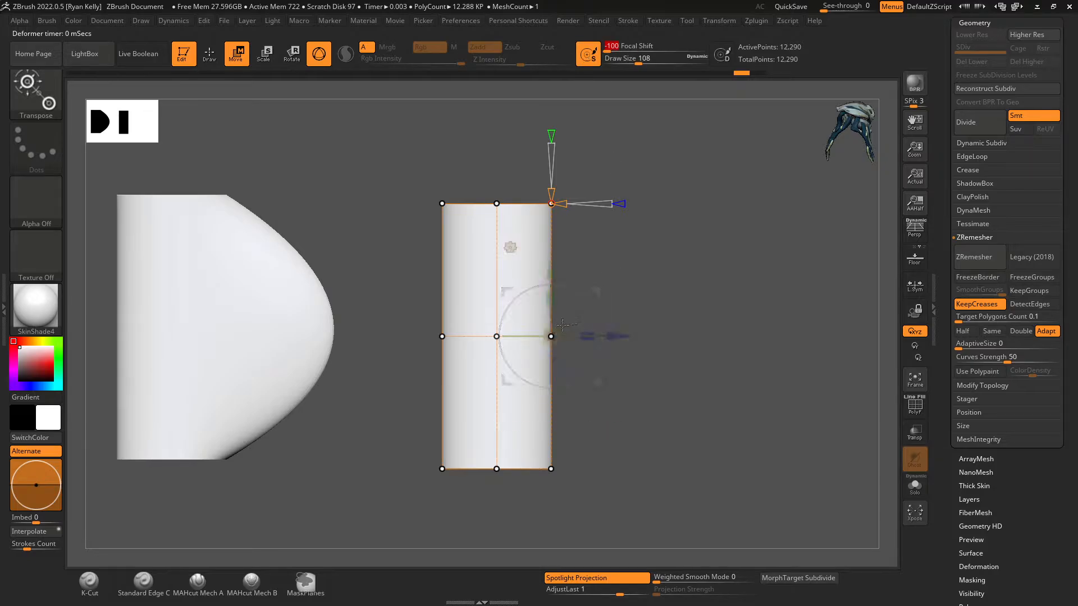
drag(550, 336, 1060, 328)
alt+drag(730, 219, 669, 116)
- Set Focal Shift to 93, repeat the outward pull on the restored cylinder's middle side point, and undo it
drag(610, 49, 722, 47)
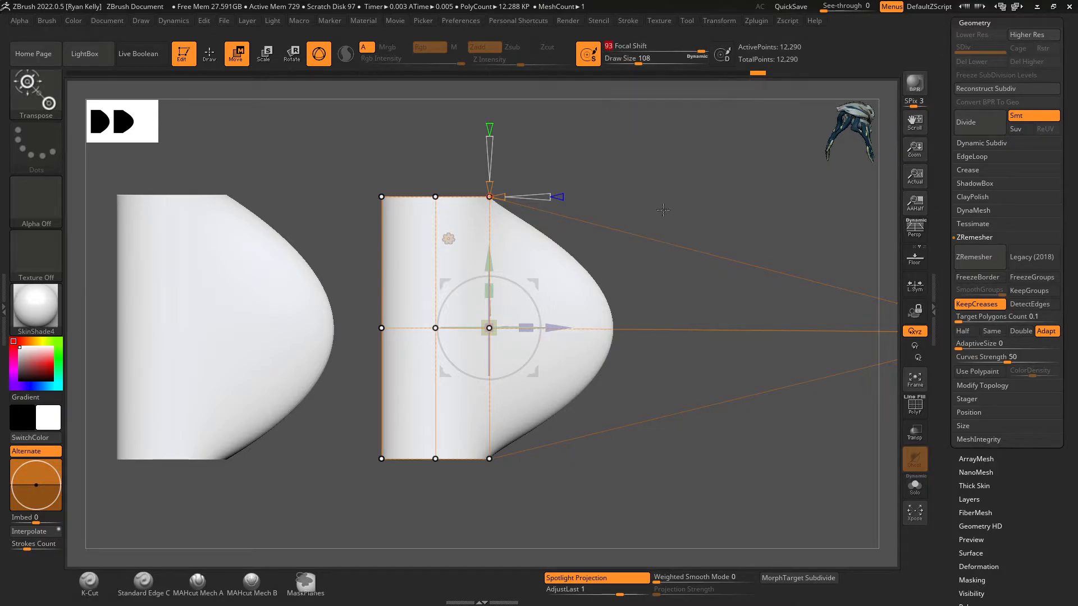
key(ctrl+z)
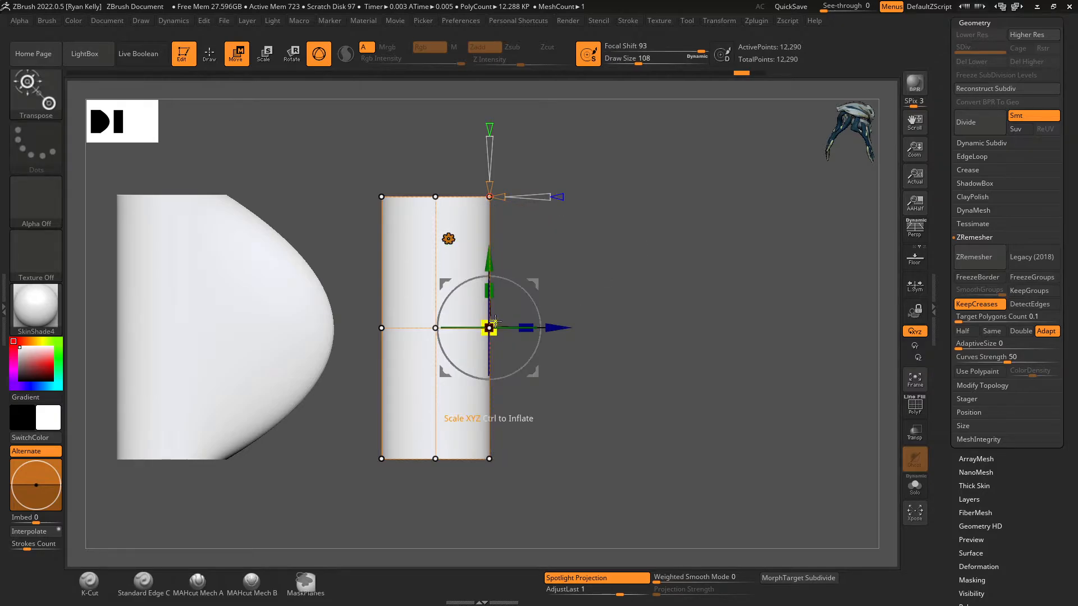
drag(489, 328, 1072, 333)
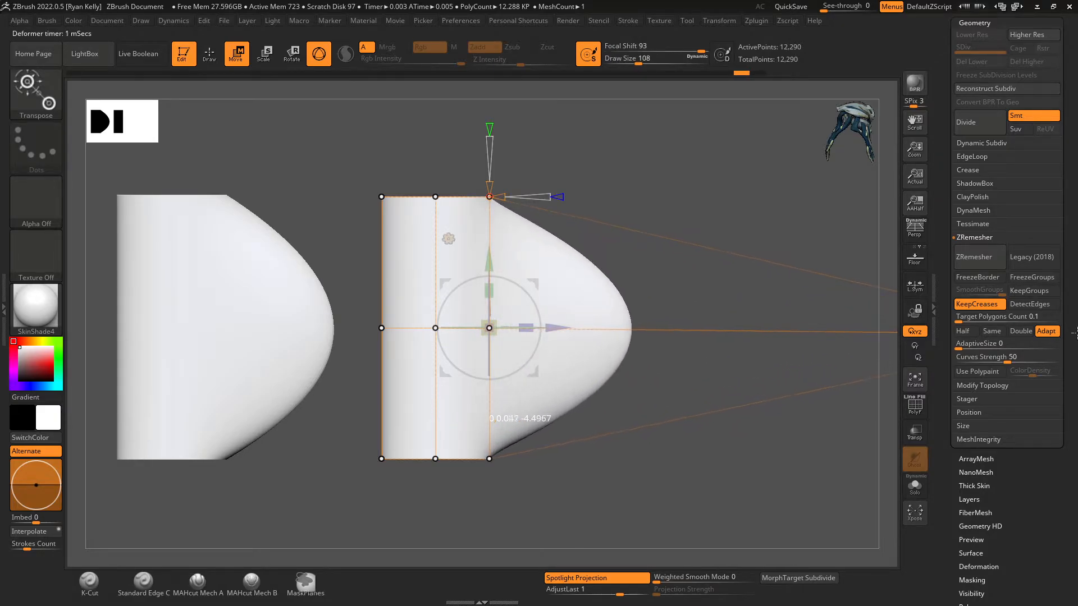
key(ctrl+z)
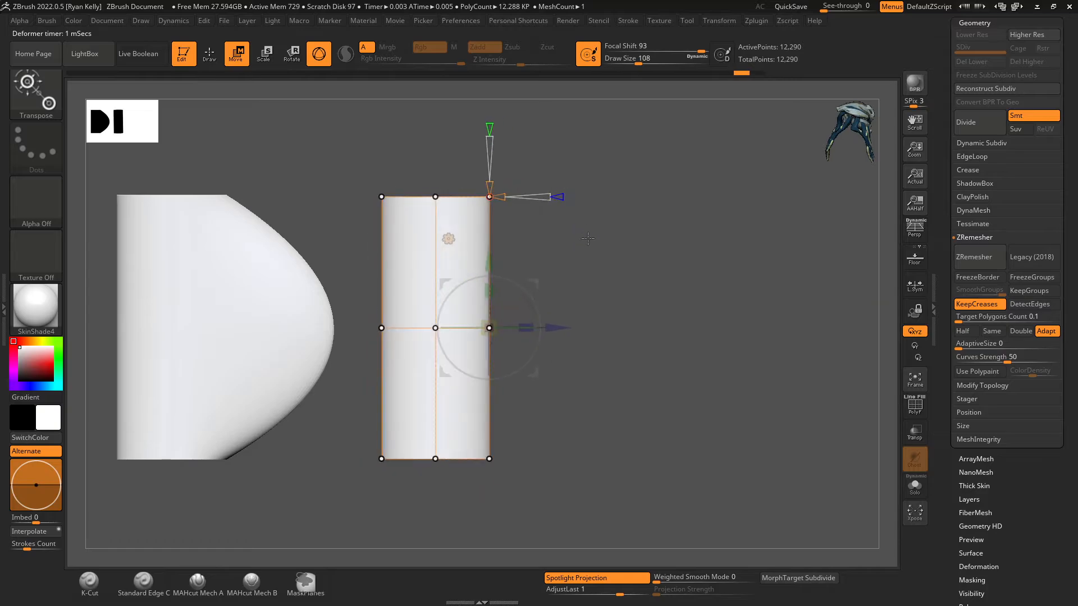
- Remove and reapply the Deformer, and pull the cylinder's middle side control point outward with Focal Shift at 93
key(ctrl+z)
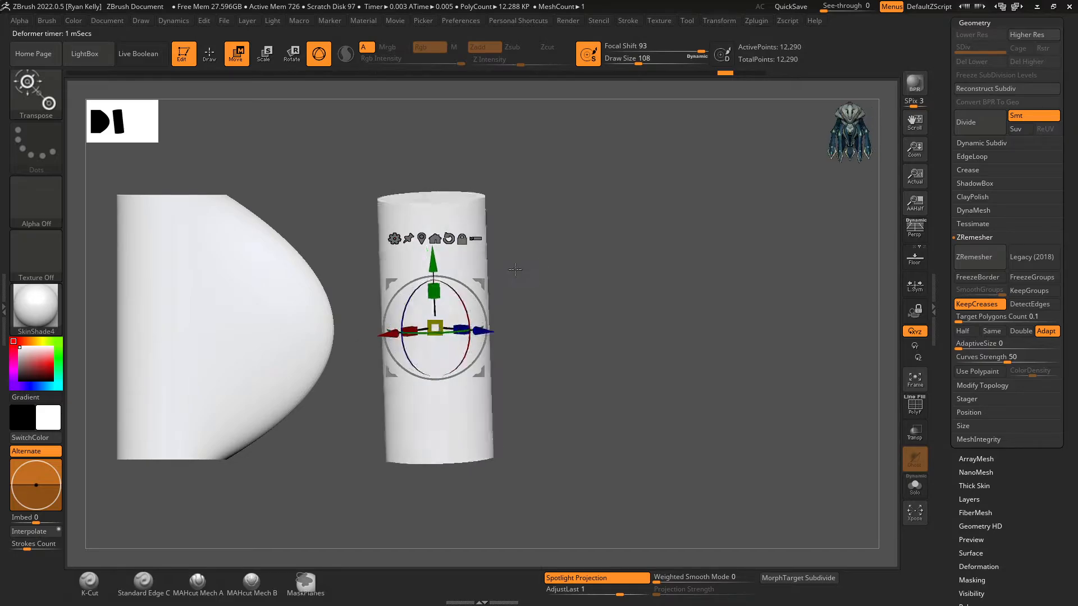
click(394, 239)
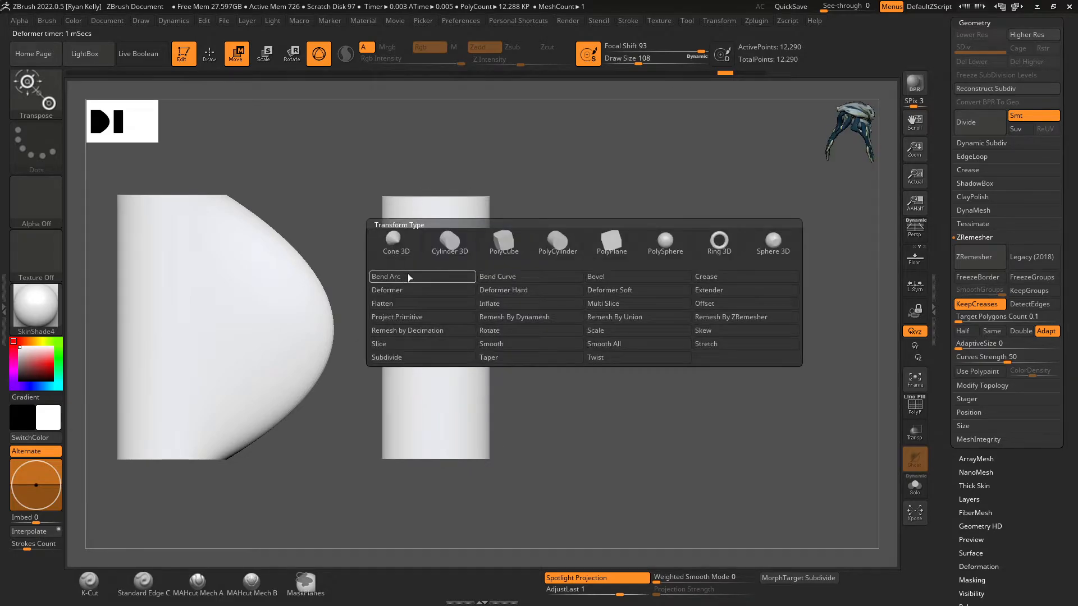
click(403, 289)
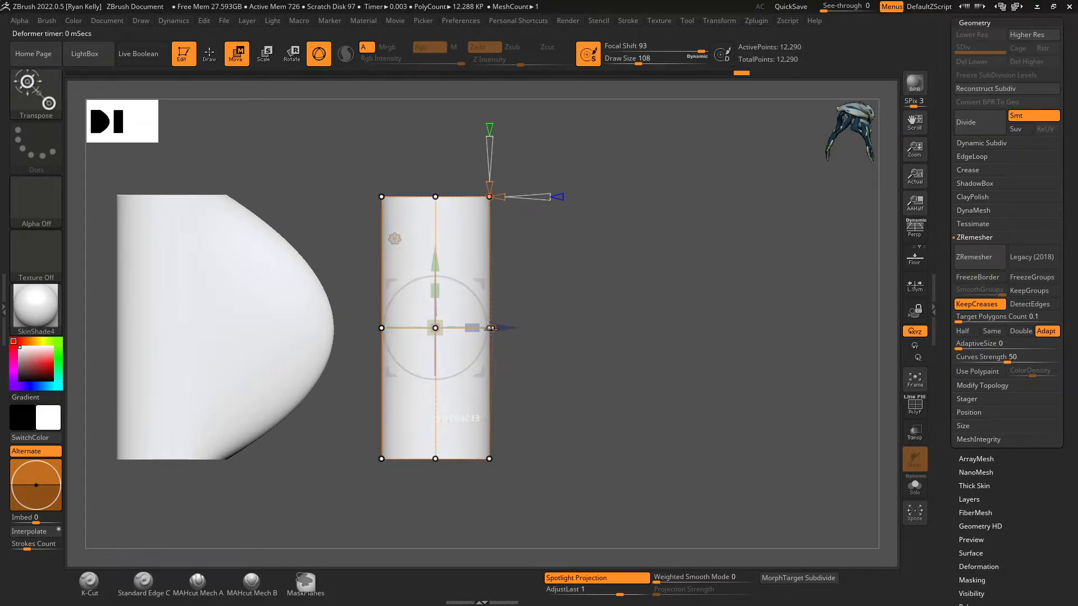
drag(491, 328, 1020, 342)
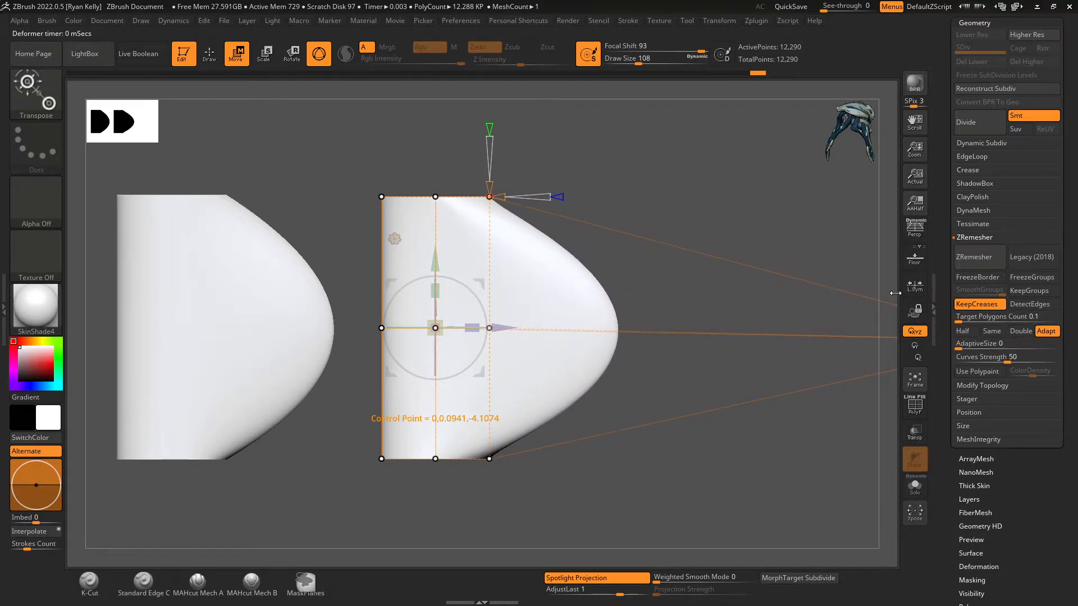
- Undo the control point pull and the Deformer to return to the plain cylinder
drag(870, 284, 787, 288)
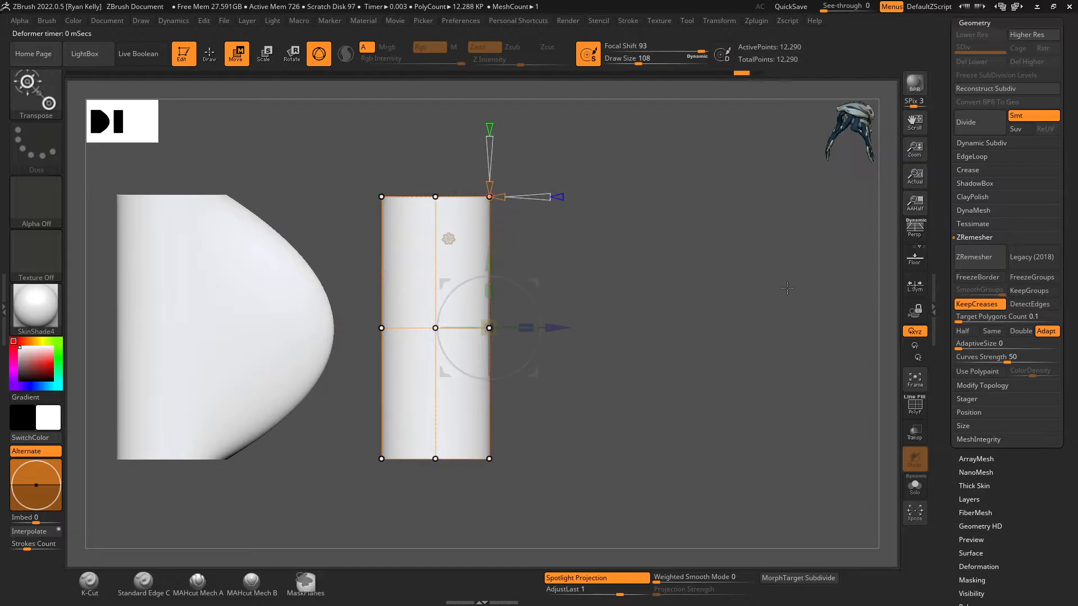
drag(661, 92, 650, 153)
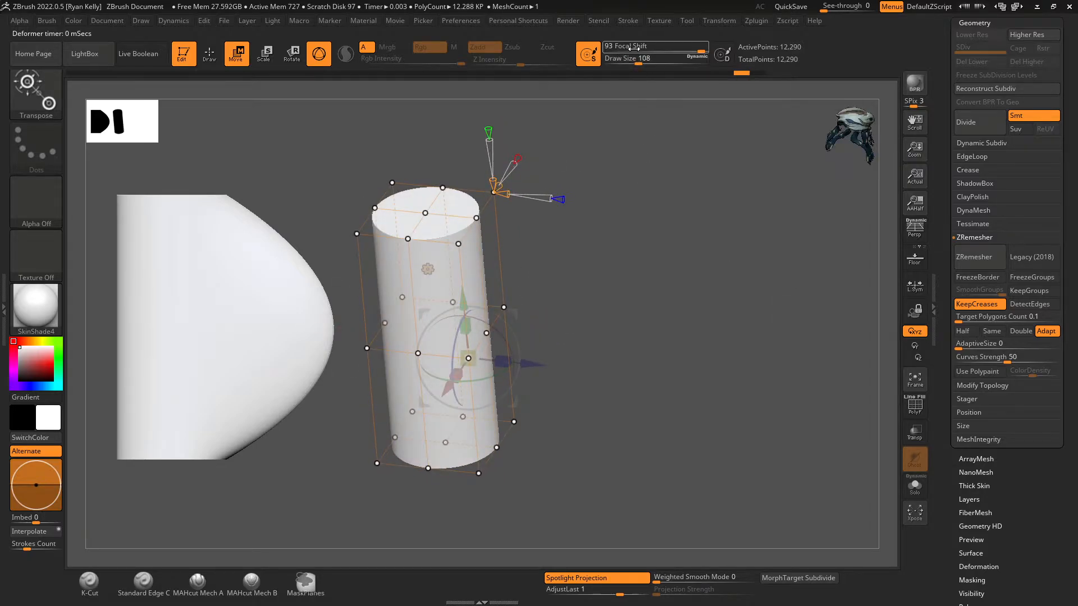
key(ctrl+z)
shift+drag(522, 183, 503, 196)
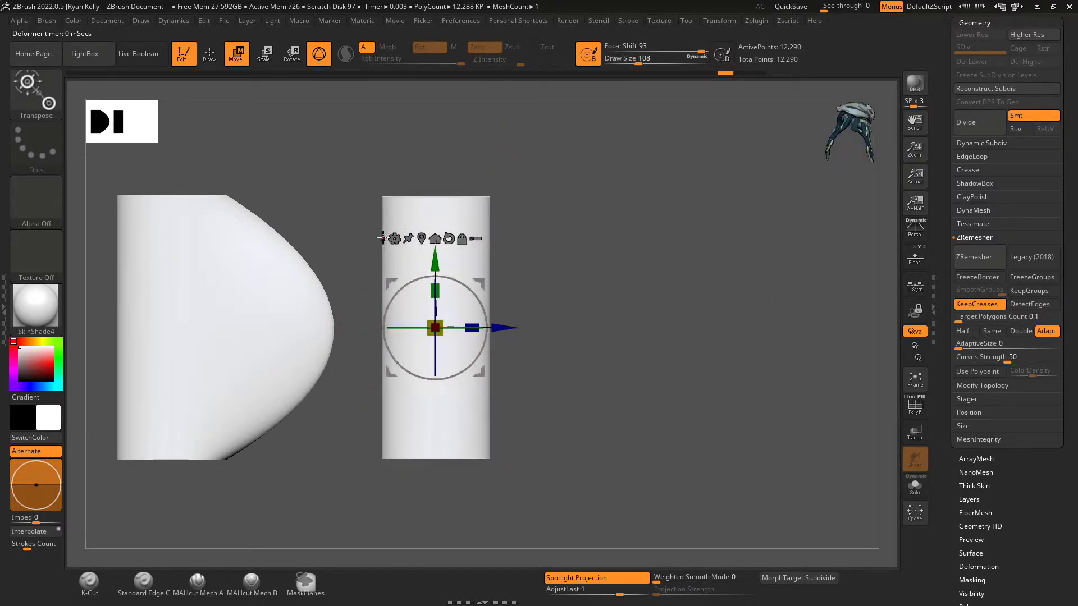
- Recentre the gizmo, set Focal Shift to 46 and stretch the cylinder along its vertical axis
click(392, 244)
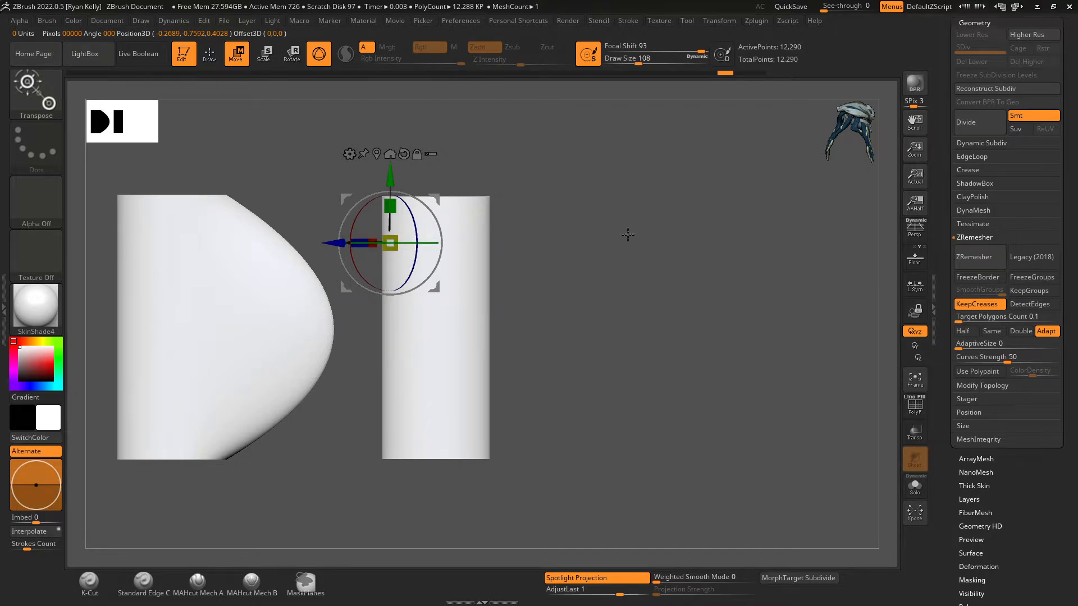
drag(390, 243, 433, 211)
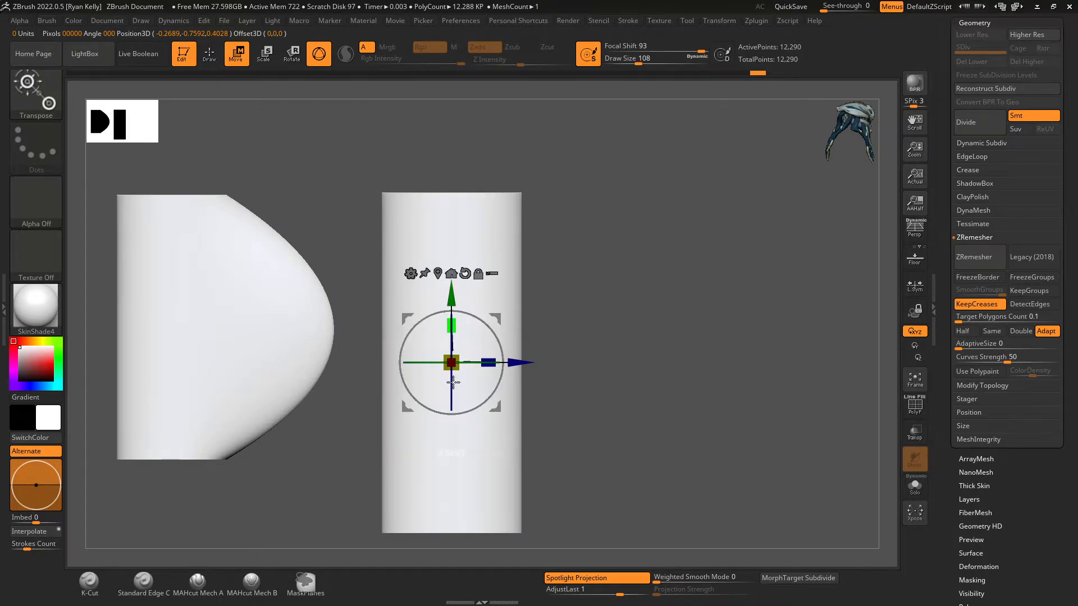
drag(689, 49, 678, 49)
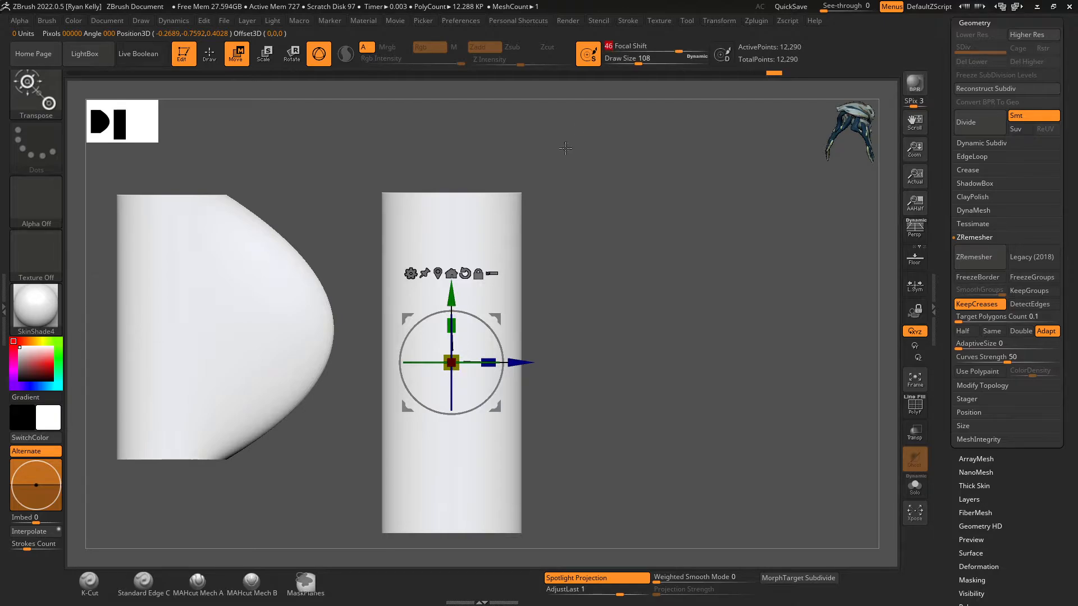
drag(463, 337, 488, 3)
alt+right_drag(450, 224, 452, 144)
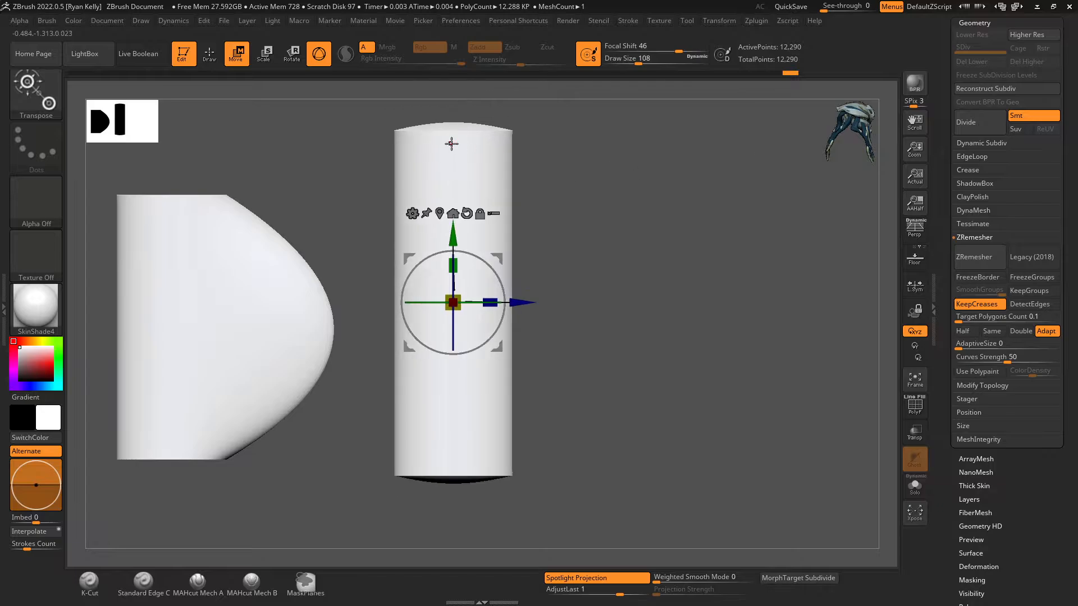
drag(460, 266, 462, 242)
mouse_move(590, 199)
alt+right_down()
mouse_move(591, 224)
mouse_move(592, 202)
alt+right_up()
right_drag(592, 202, 597, 179)
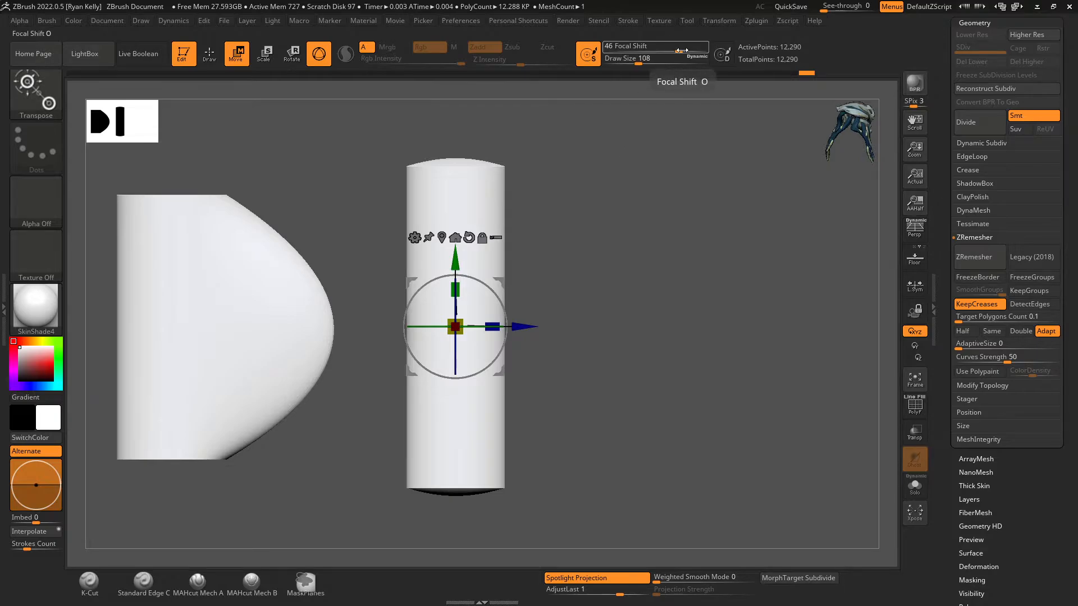
- Set Focal Shift to 20, try stretching the cylinder further along its vertical axis, and undo that stretch
drag(681, 51, 667, 48)
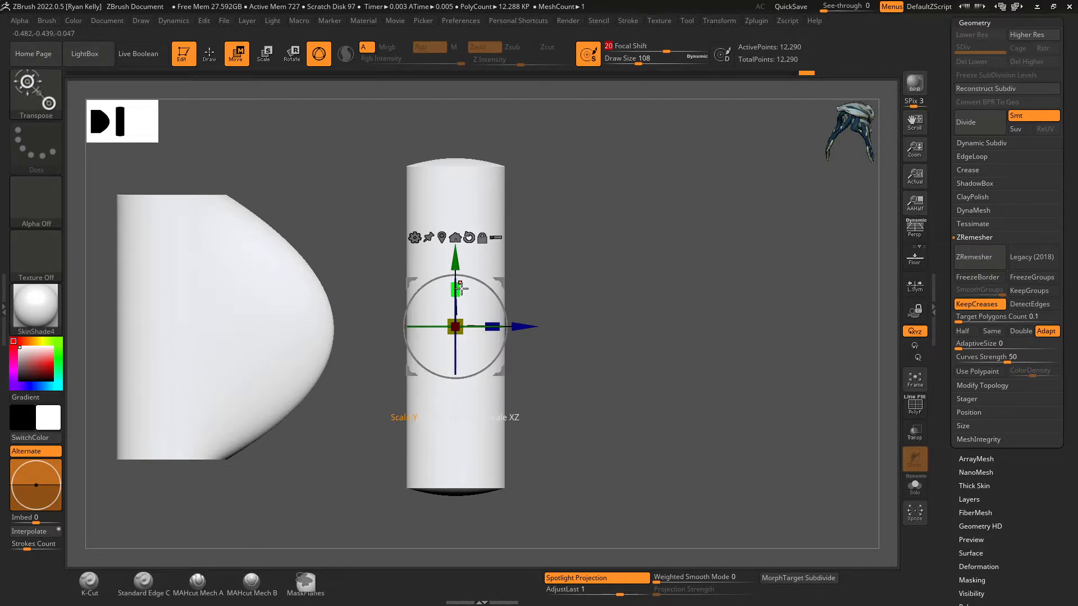
drag(460, 289, 524, 5)
alt+drag(621, 257, 637, 224)
key(ctrl+z)
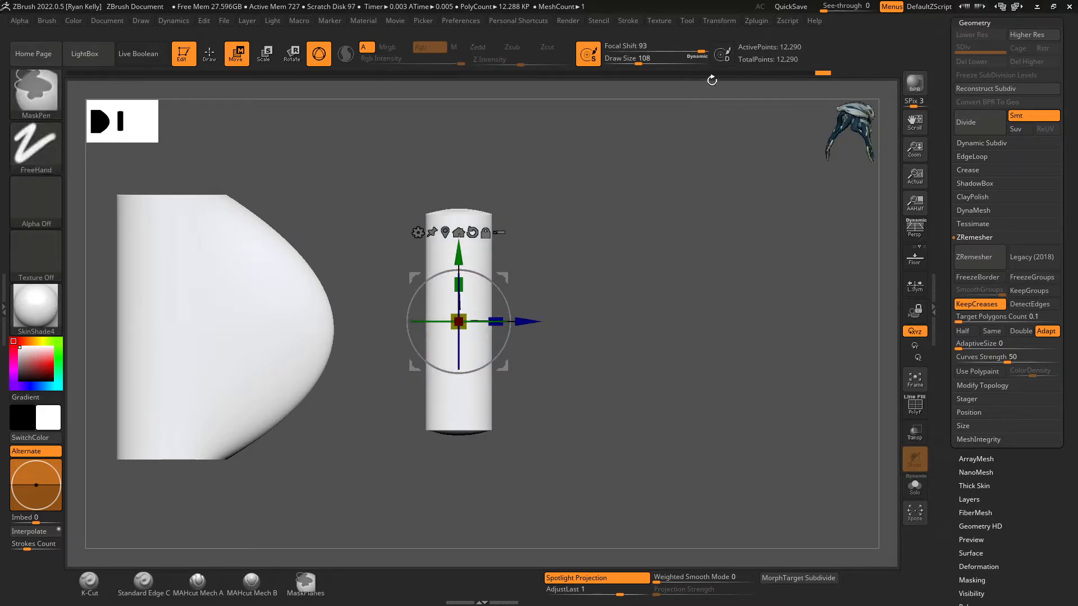
key(ctrl+z)
- Set Focal Shift to -100 and squash the cylinder along its vertical axis into a short drum
drag(682, 49, 589, 56)
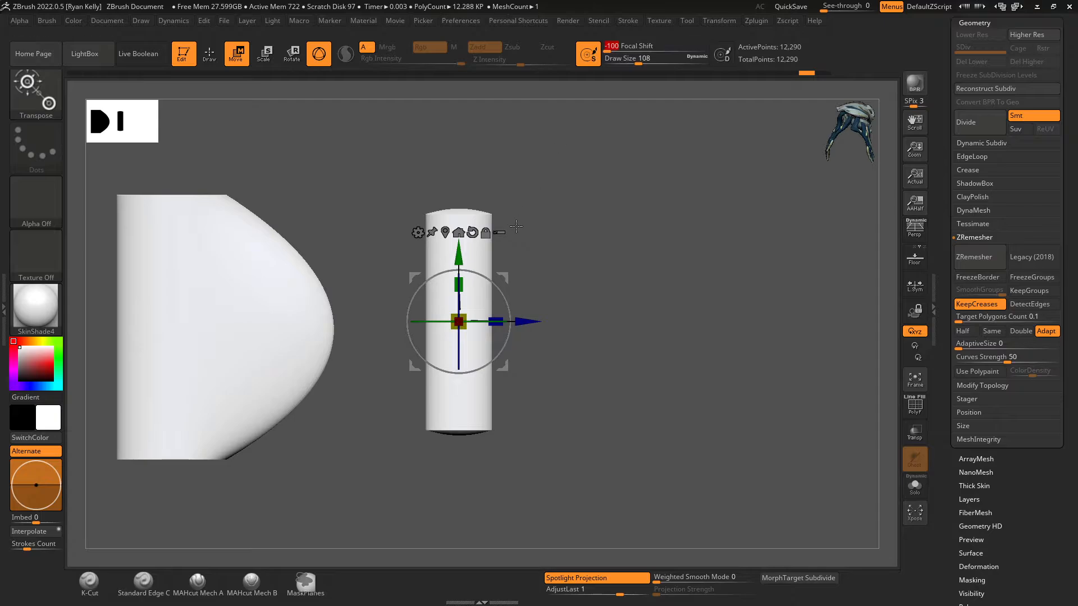
drag(464, 285, 470, 355)
alt+drag(606, 241, 616, 395)
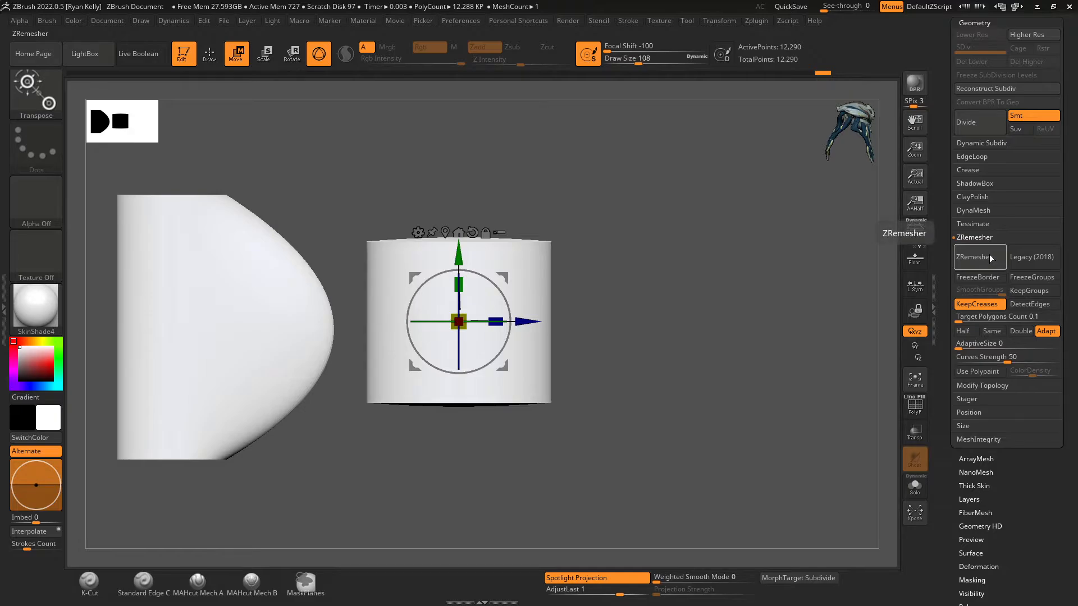
- Inspect the squashed cylinder's polyframe and undo the edits back to the tall cylinder with its subdivision levels
click(915, 405)
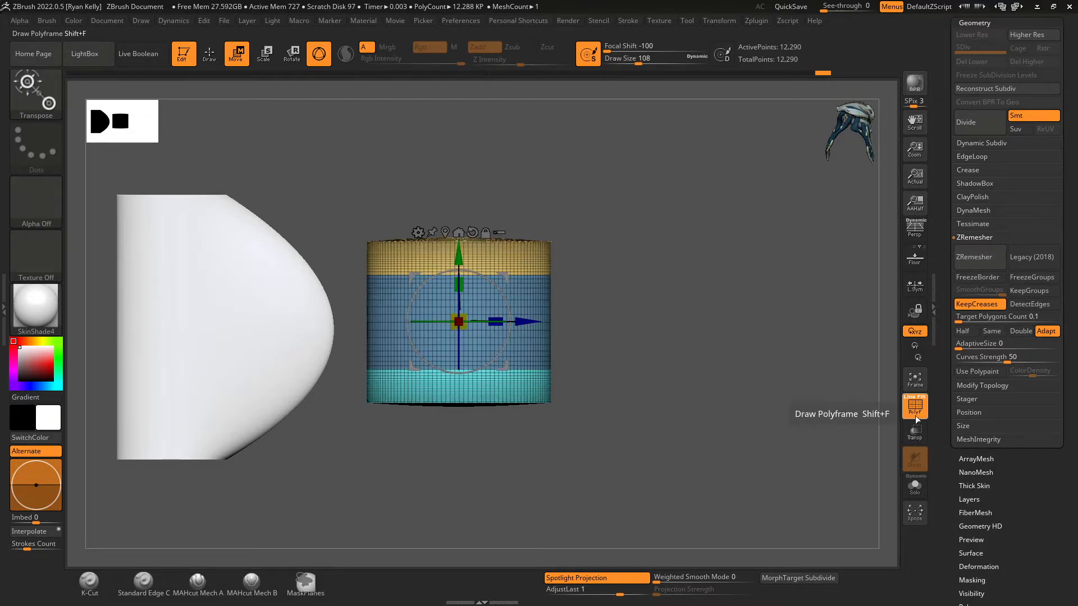
click(914, 406)
drag(809, 365, 809, 388)
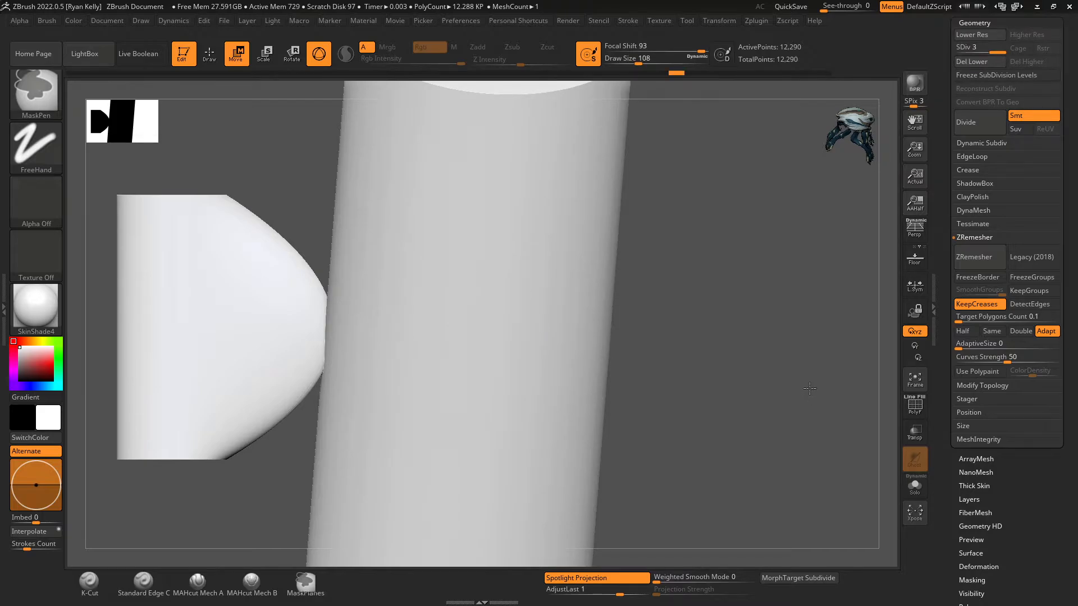
- Return the cylinder to its base mesh without subdivision levels
key(shift+d)
key(shift+d)
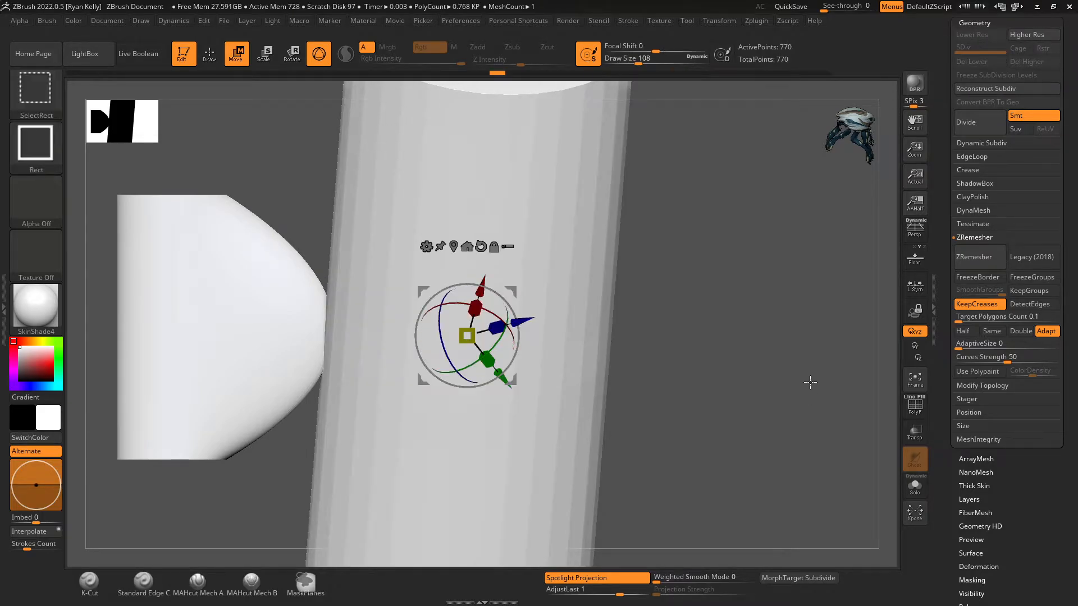
key(y)
drag(806, 380, 781, 279)
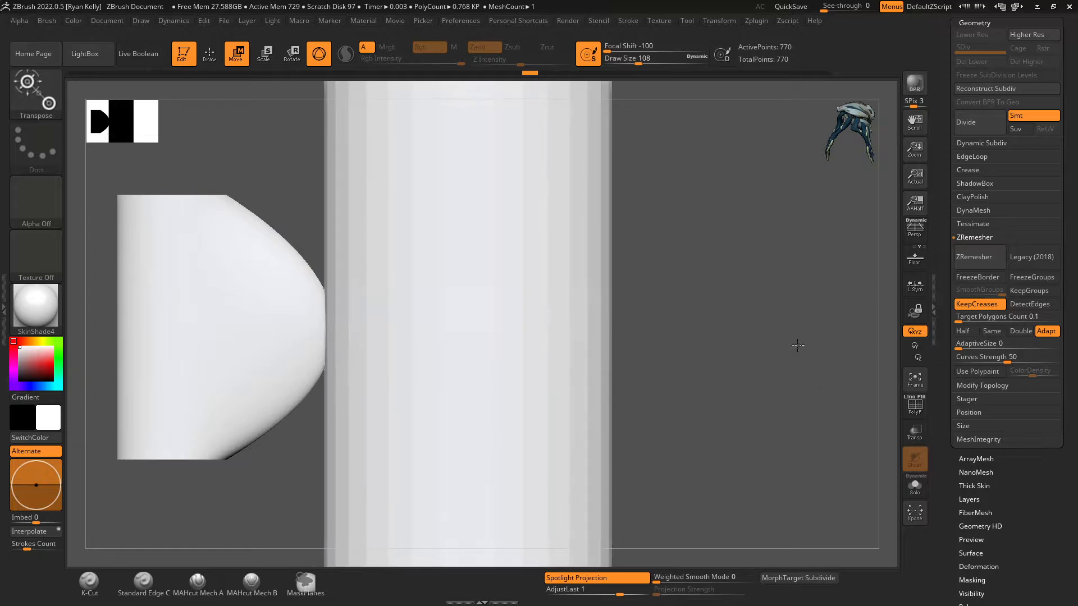
key(ctrl+z)
- Select the ClayBuildup sculpting brush
key(b)
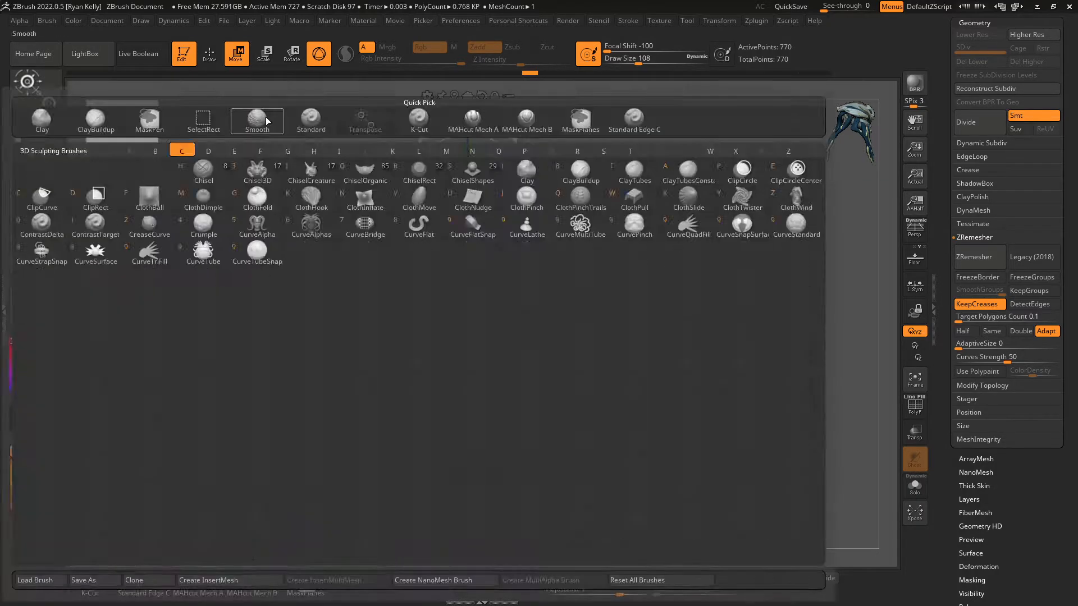
key(c)
key(b)
ctrl+shift+click(266, 130)
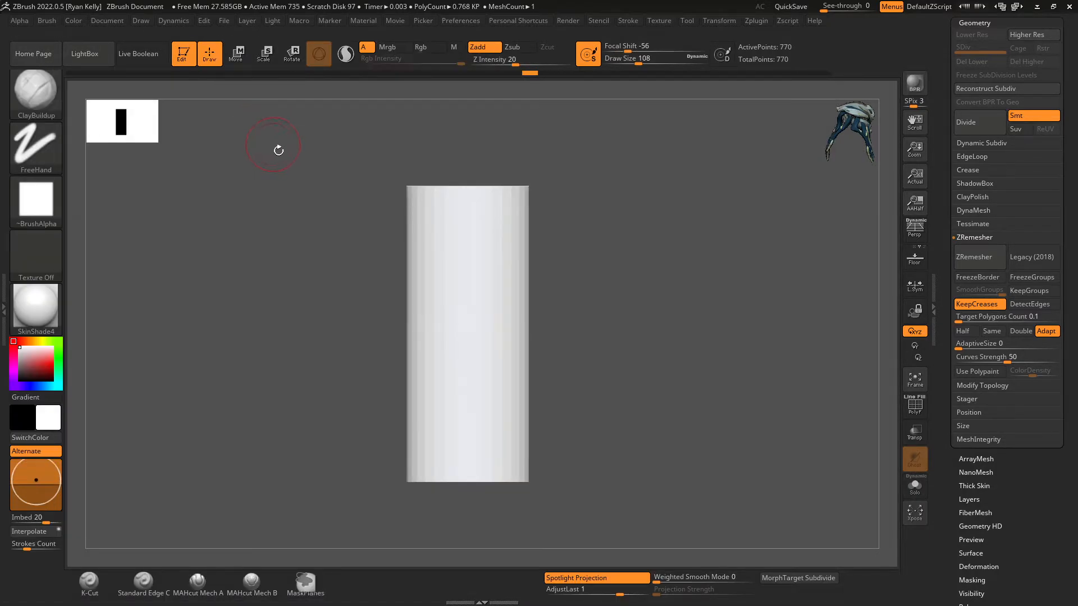
- Dock the Brush palette in the side tray so all of its brush settings stay accessible
click(167, 25)
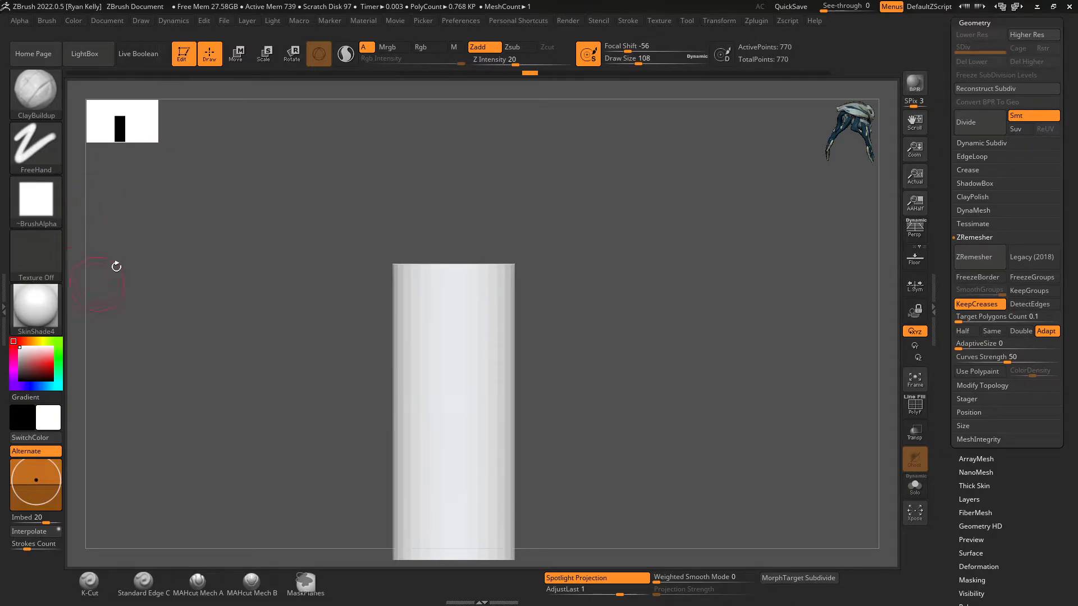
key(b)
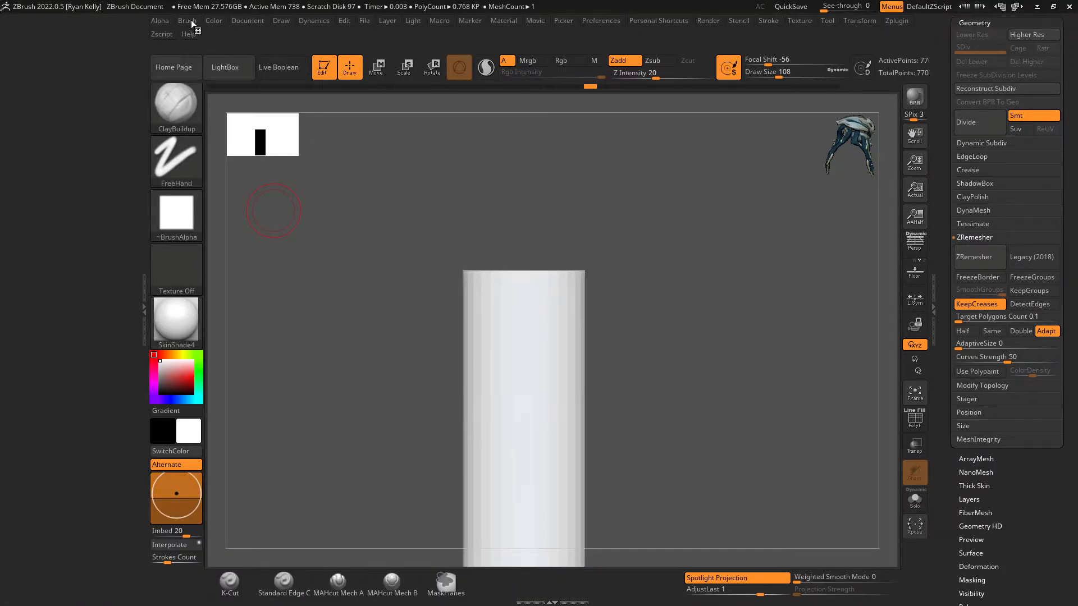
click(192, 21)
click(185, 22)
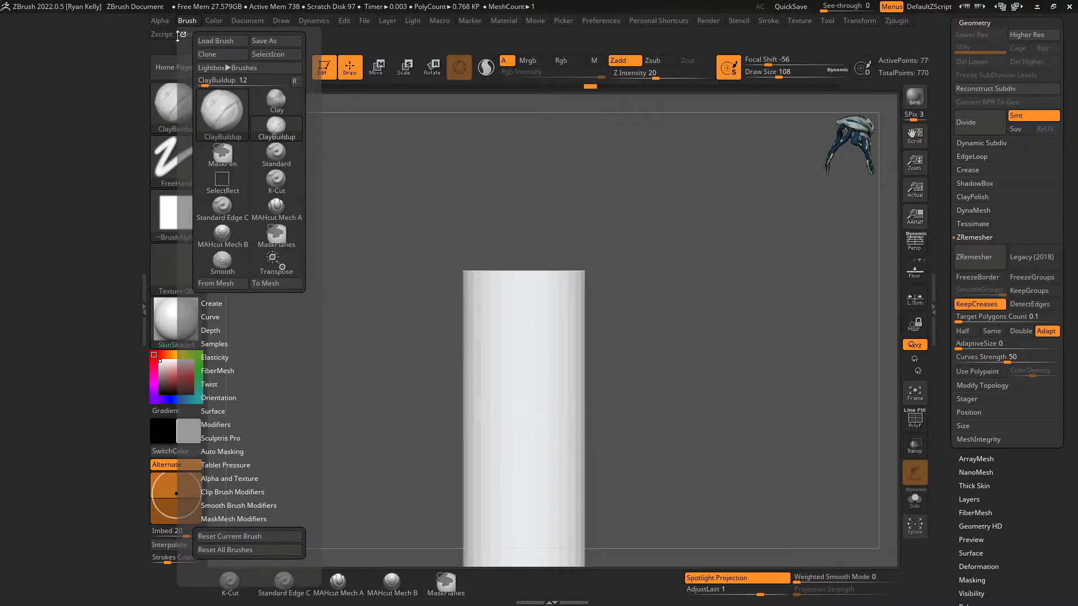
drag(184, 32, 9, 34)
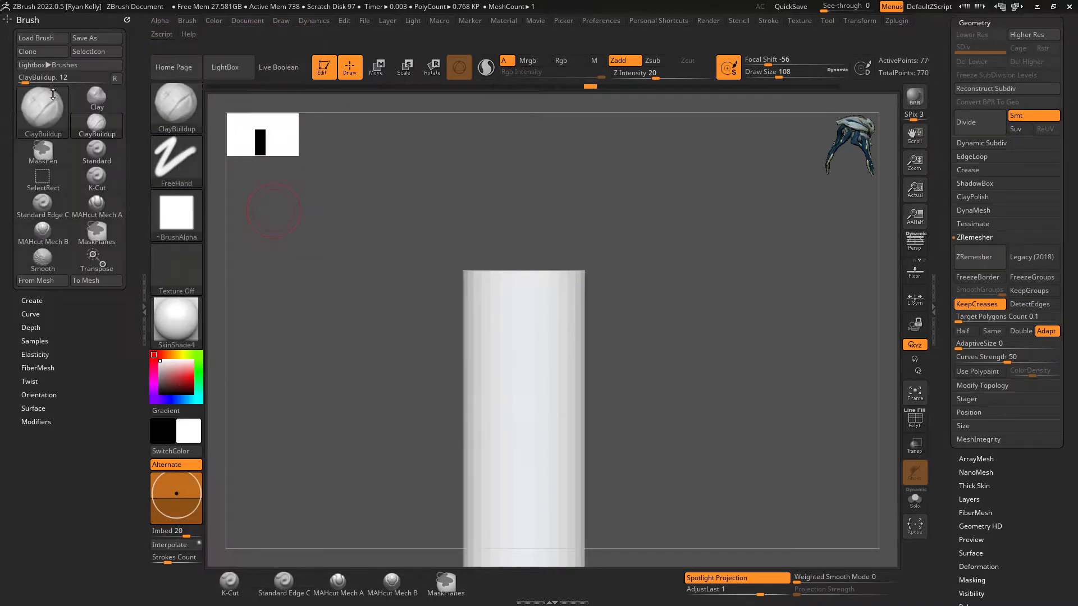
drag(8, 247, 7, 203)
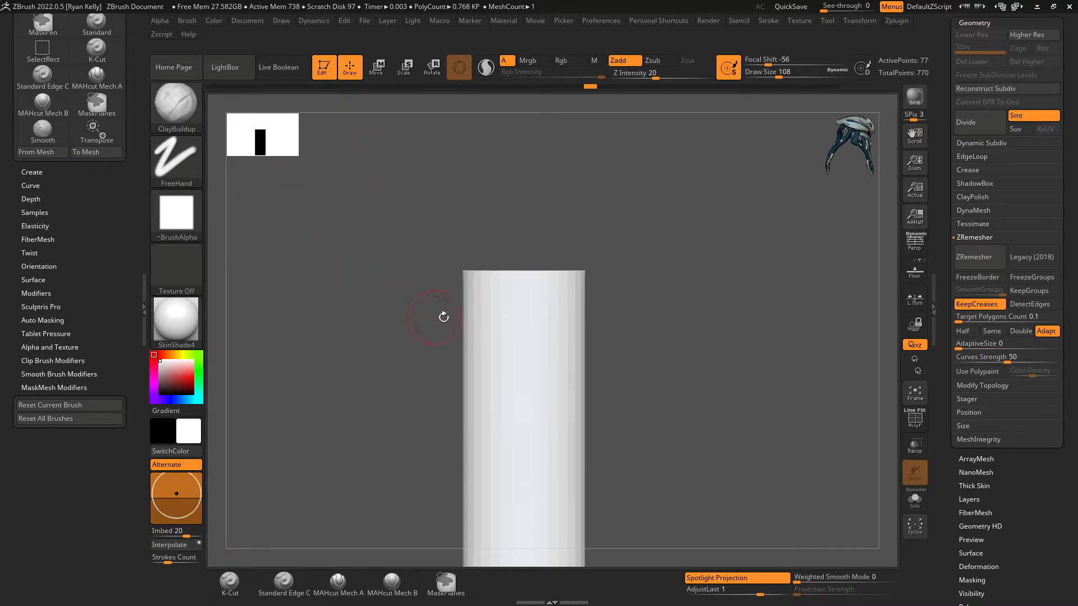
alt+drag(444, 317, 425, 183)
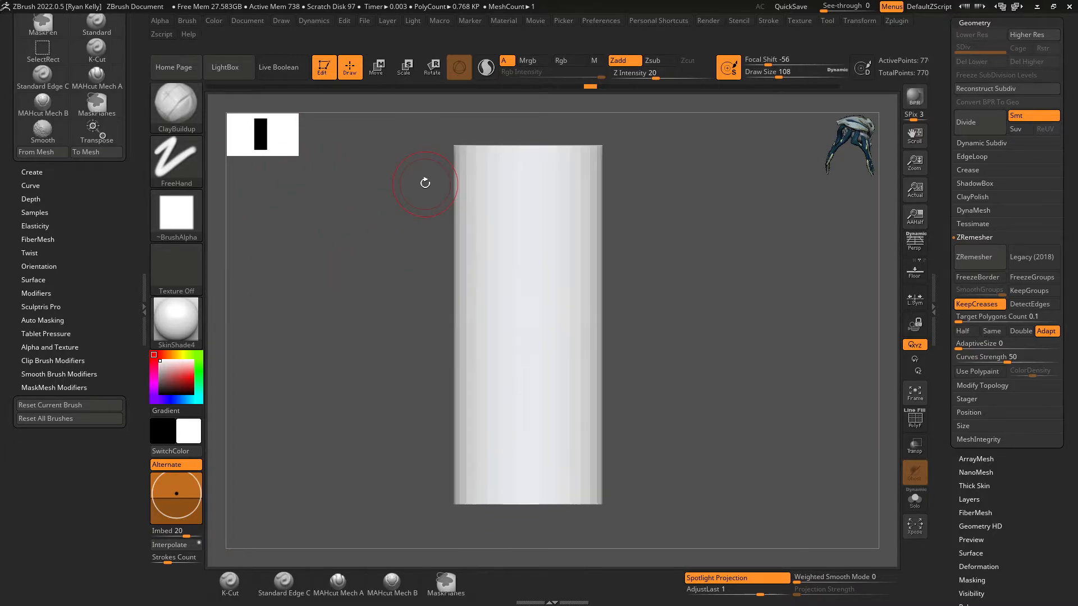
- Dock the Dynamics palette in the side tray beneath the Brush palette
click(315, 23)
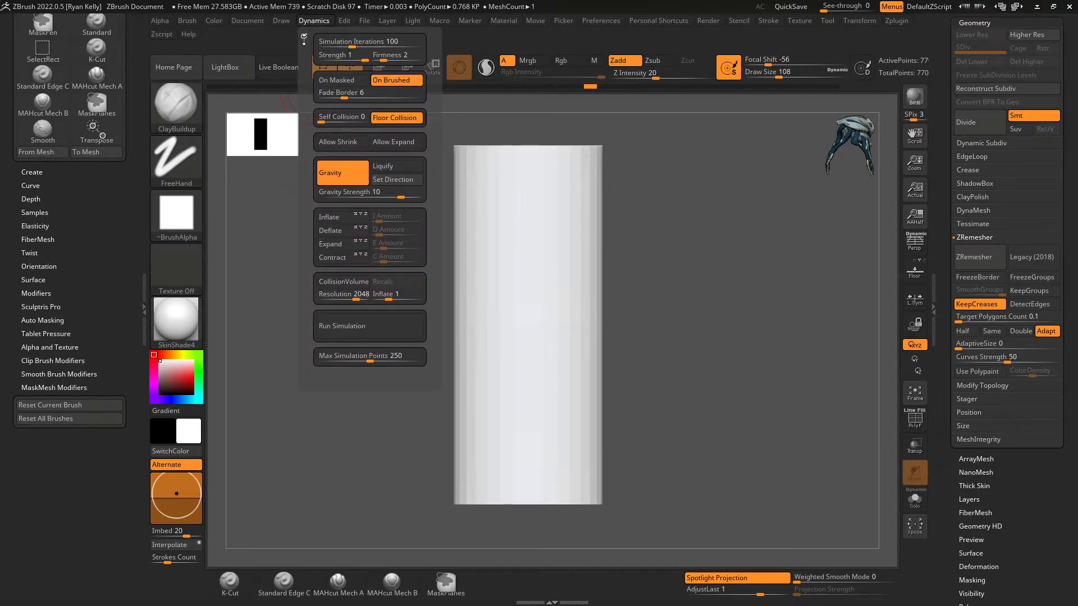
drag(304, 34, 30, 476)
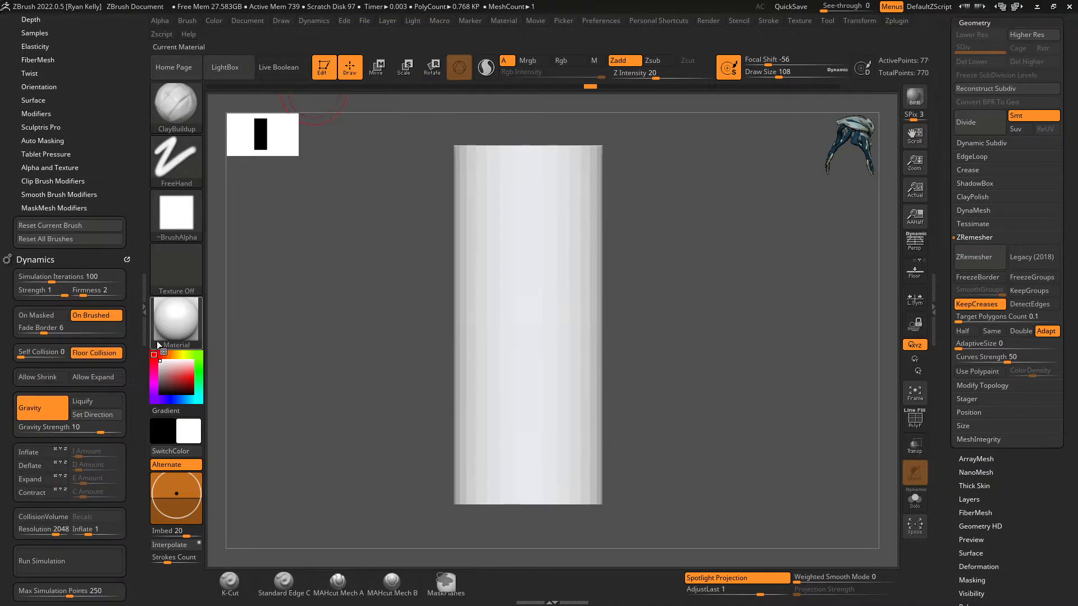
drag(5, 264, 2, 377)
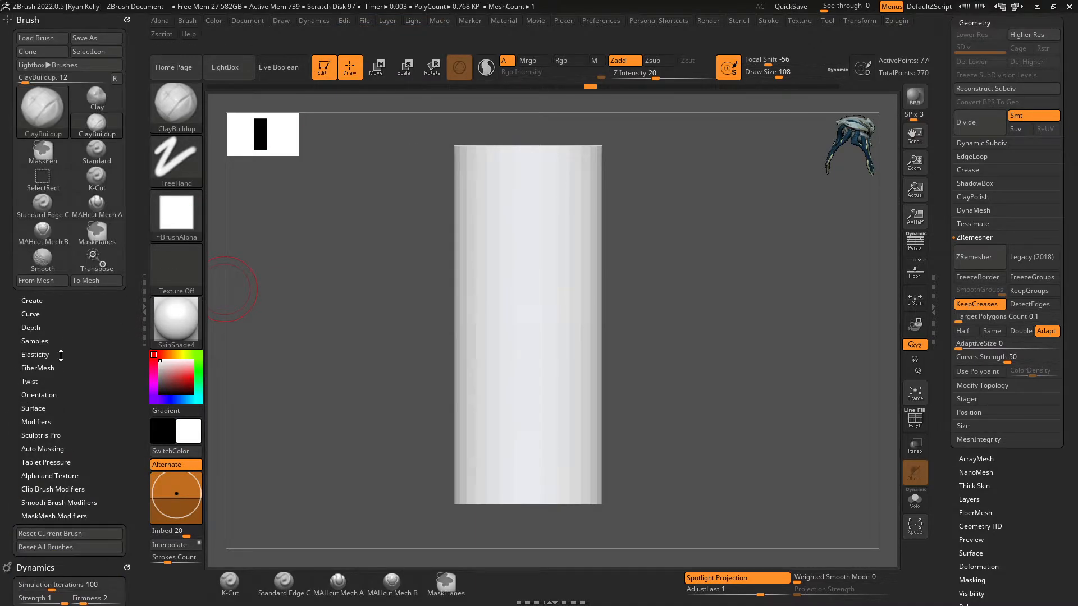
- Select the ClothHook brush with Draw Size 540, try pulling the cylinder's upper part, and undo the pull
key(b)
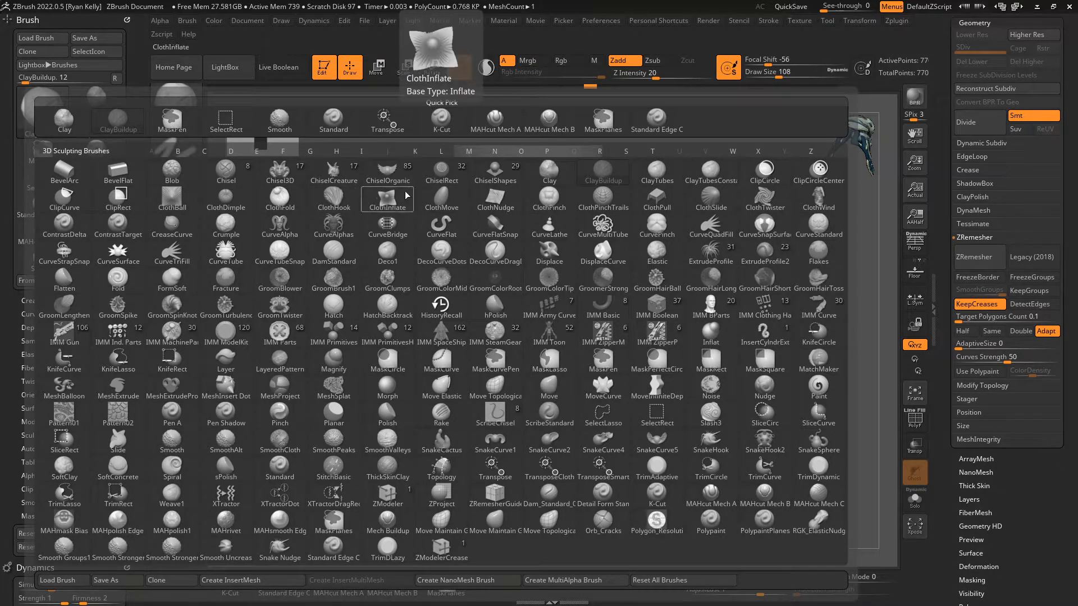
click(339, 194)
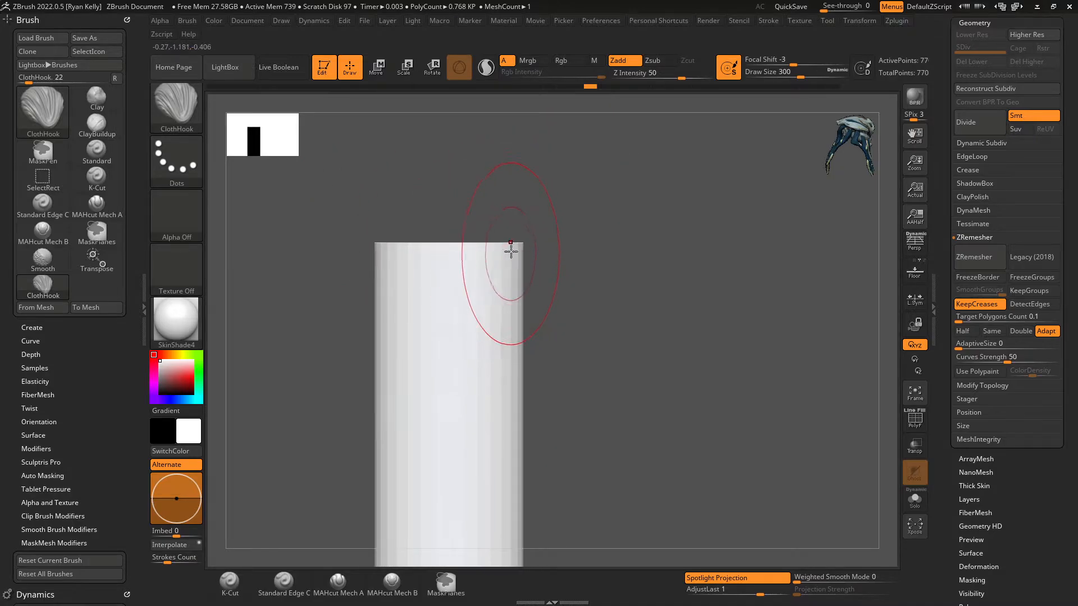
key(bracketright)
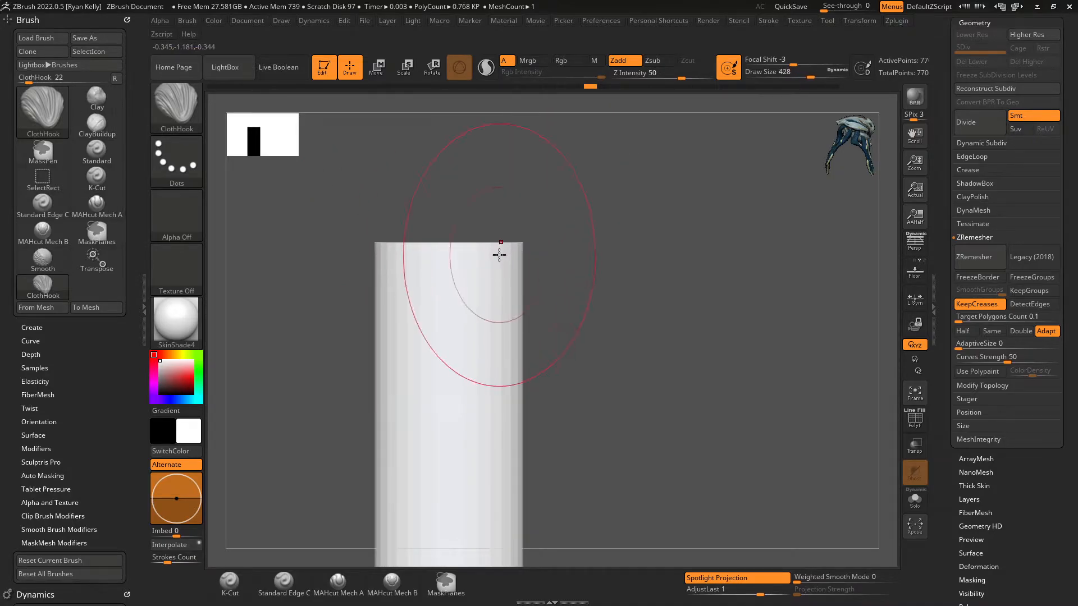
mouse_move(444, 267)
mouse_down()
mouse_move(508, 192)
mouse_move(550, 202)
mouse_move(617, 298)
mouse_move(558, 247)
mouse_move(564, 279)
mouse_move(486, 242)
mouse_up()
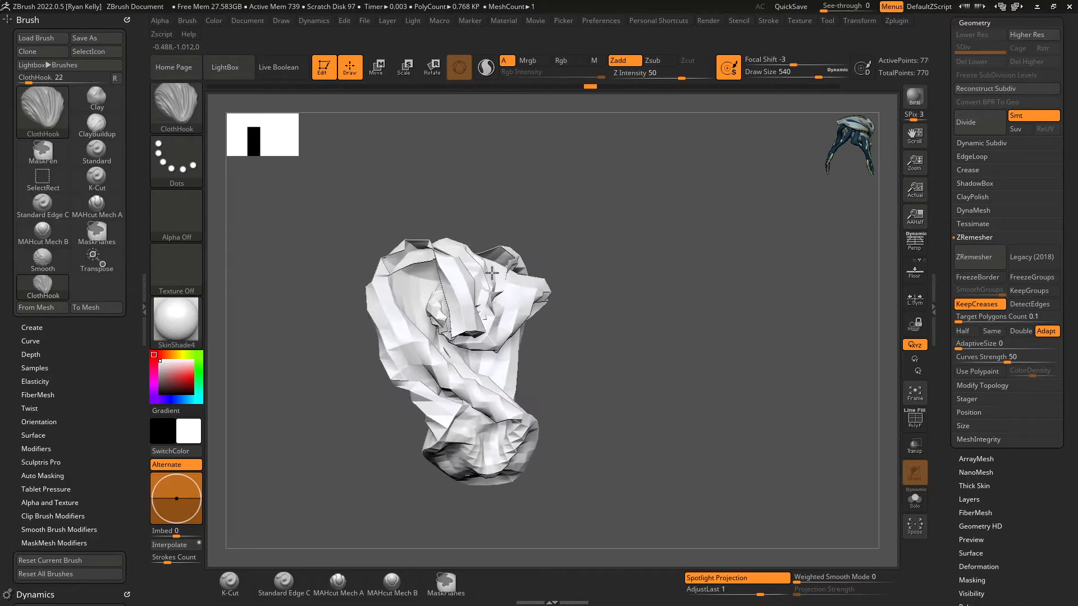
key(ctrl+z)
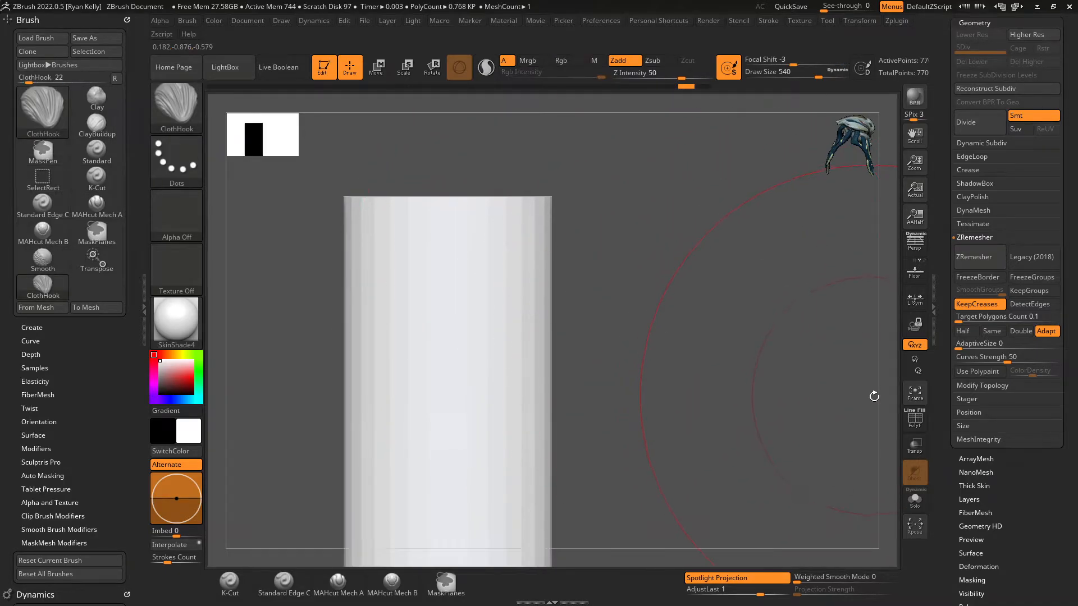
- Show the cylinder's polyframe, try another ClothHook pull near its upper end, and undo it
key(shift+f)
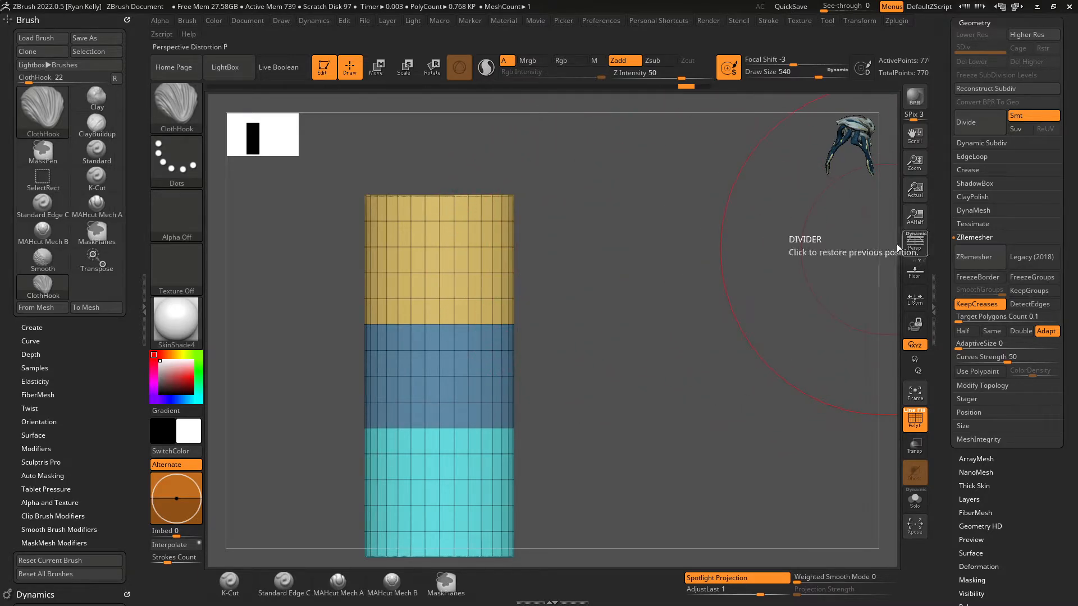
mouse_move(440, 228)
mouse_down()
mouse_move(524, 192)
mouse_move(572, 222)
mouse_move(623, 175)
mouse_move(519, 194)
mouse_up()
key(ctrl+z)
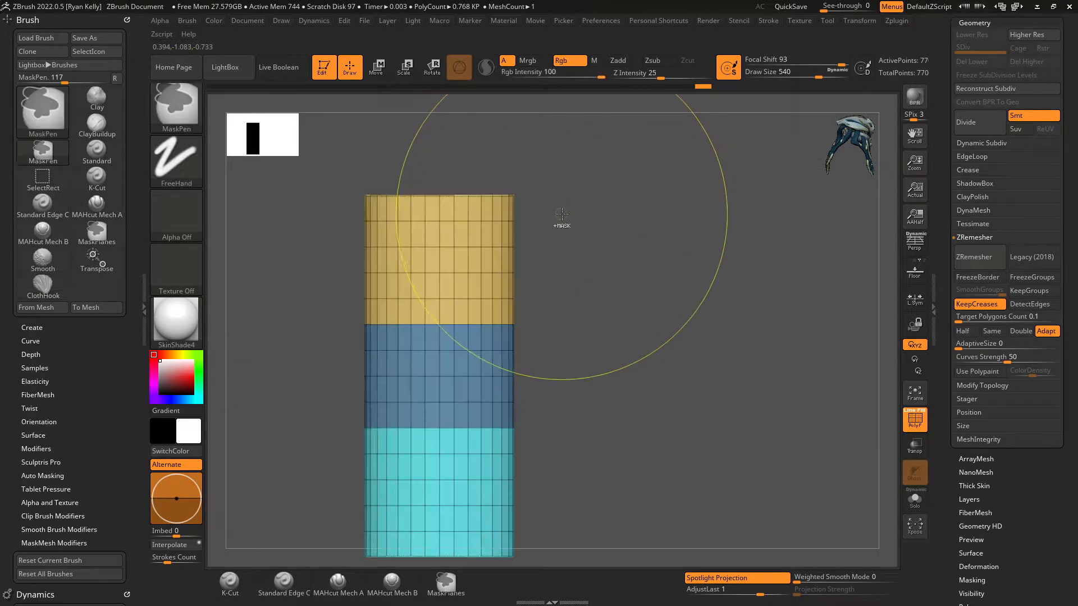
- Turn on Dynamic Subdiv for the cylinder
drag(951, 188, 950, 232)
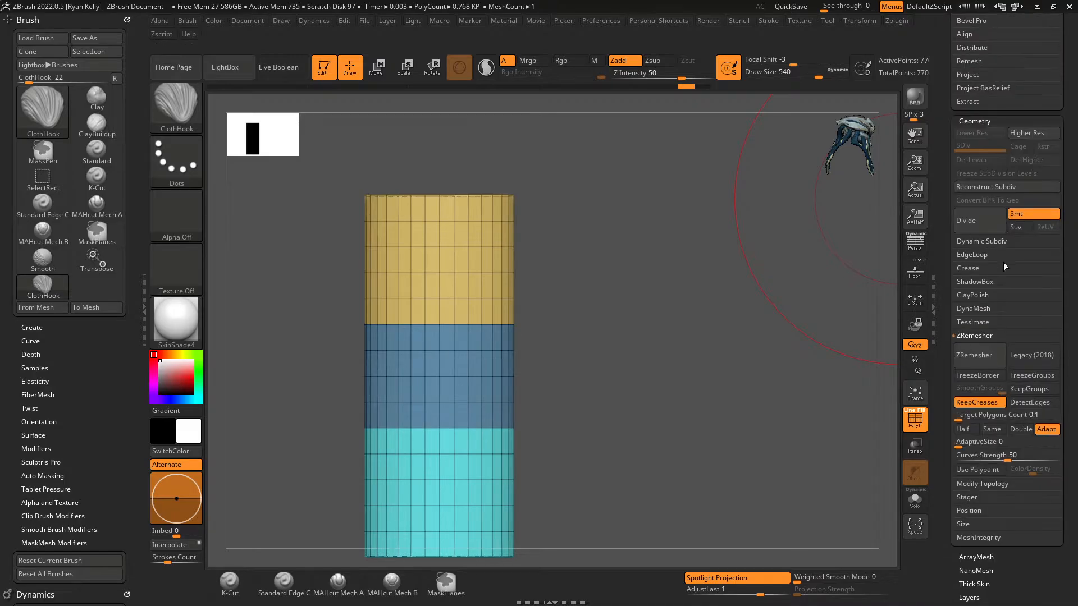
click(982, 241)
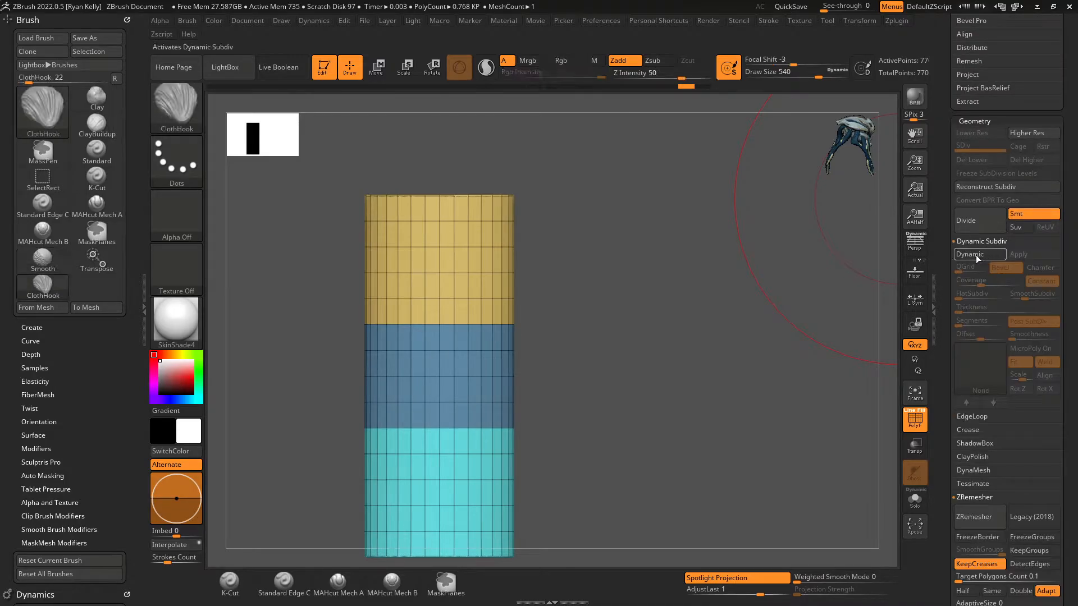
click(979, 255)
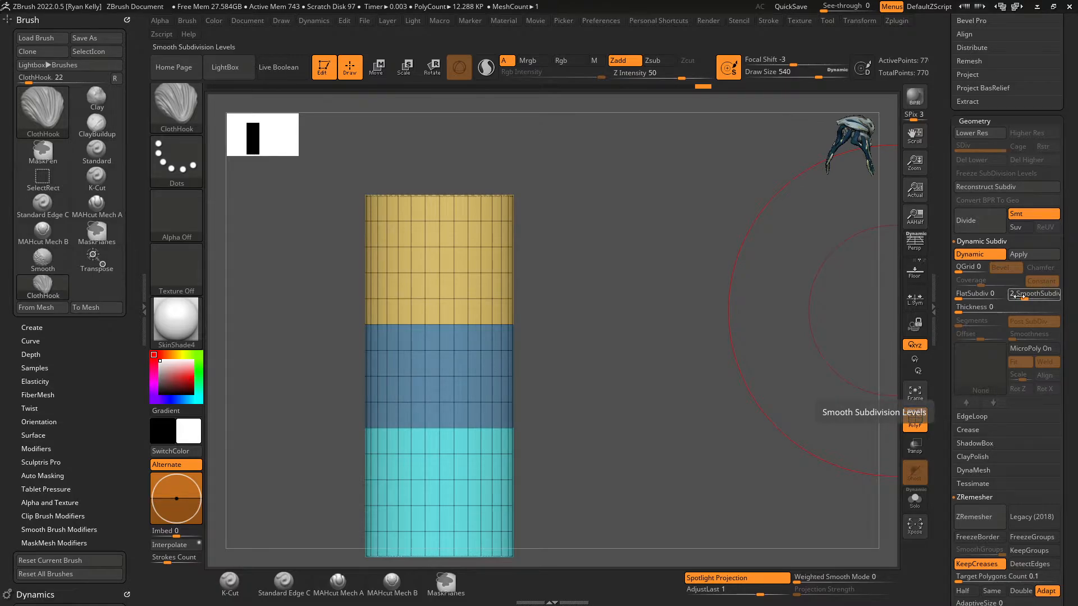
- Try a ClothHook pull with Dynamic Subdiv switched off, undo it, and switch Dynamic Subdiv back on
alt+drag(722, 301, 744, 279)
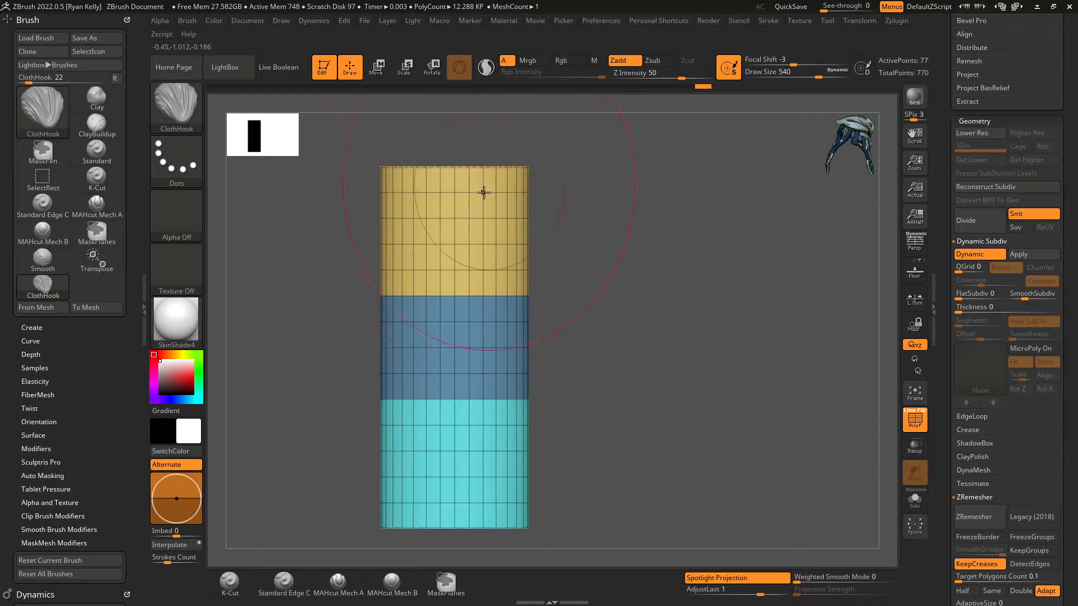
click(967, 256)
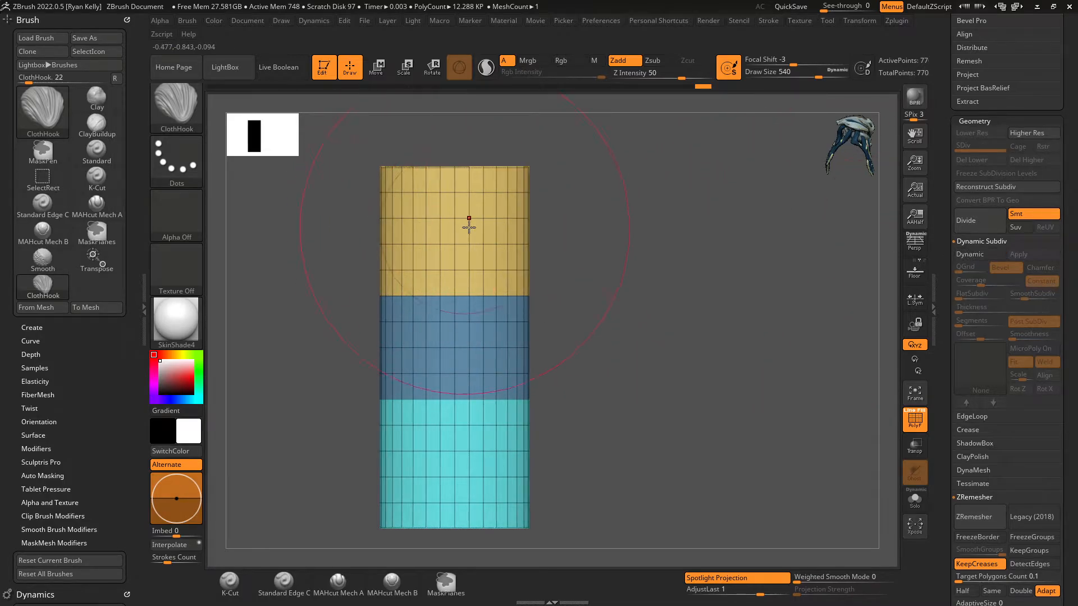
mouse_move(469, 221)
mouse_down()
mouse_move(478, 265)
mouse_move(393, 250)
mouse_move(443, 219)
mouse_up()
key(ctrl+z)
click(970, 254)
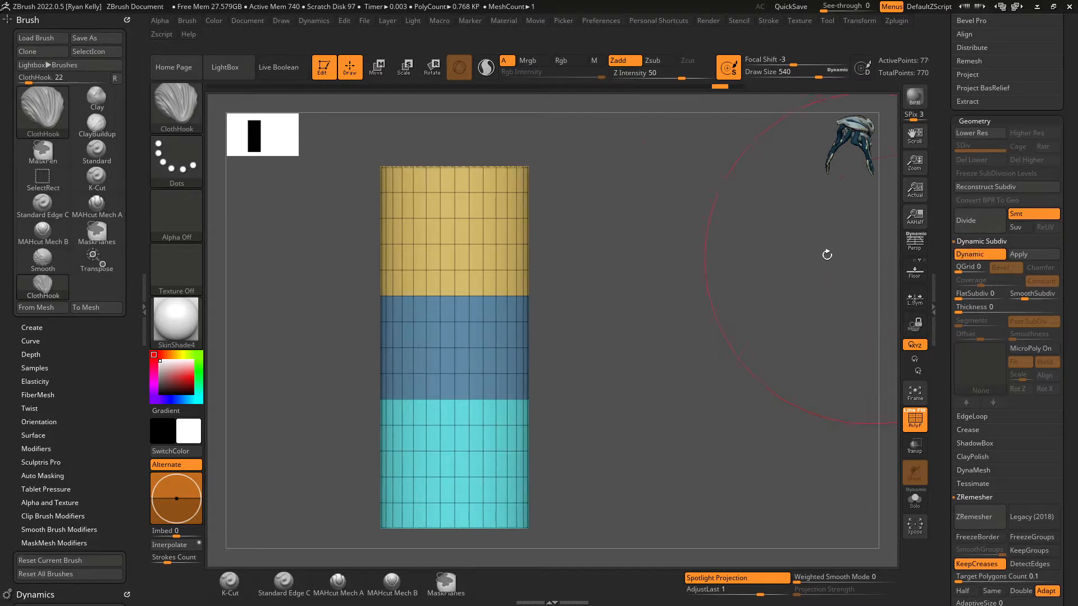
- Try dragging the upper and lower parts of the dynamically subdivided cylinder with ClothHook, and undo the strokes
mouse_move(462, 256)
mouse_down()
mouse_move(477, 212)
mouse_move(546, 219)
mouse_move(567, 238)
mouse_move(532, 262)
mouse_move(634, 219)
mouse_up()
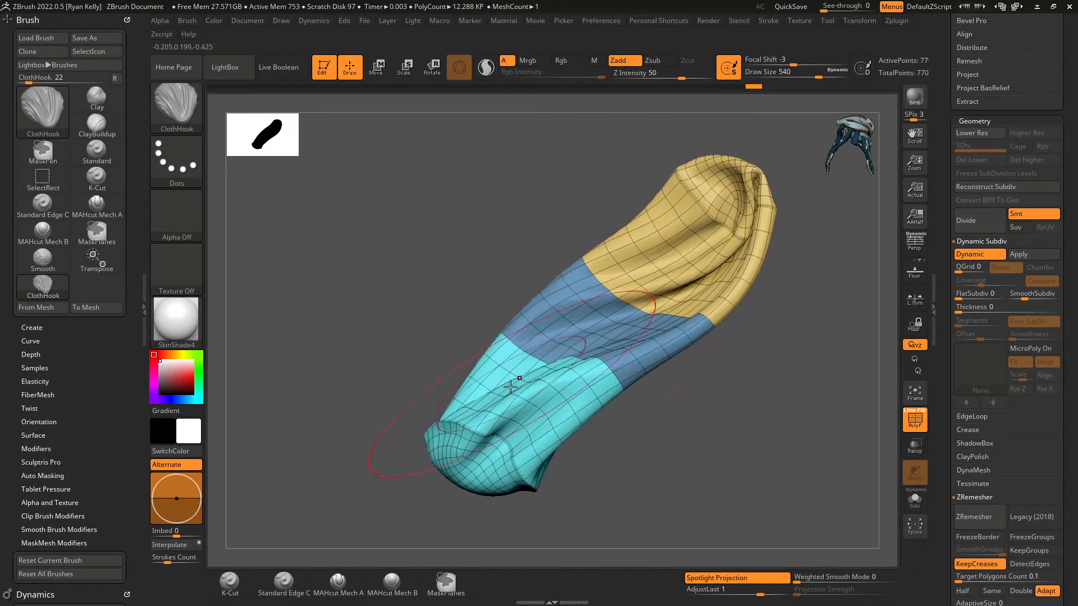
mouse_move(511, 387)
mouse_down()
mouse_move(379, 342)
mouse_move(423, 365)
mouse_move(449, 359)
mouse_up()
mouse_move(464, 320)
right_down()
mouse_move(529, 307)
mouse_move(538, 349)
mouse_move(603, 340)
mouse_move(496, 343)
mouse_move(437, 330)
mouse_move(625, 362)
mouse_move(616, 345)
mouse_move(582, 335)
right_up()
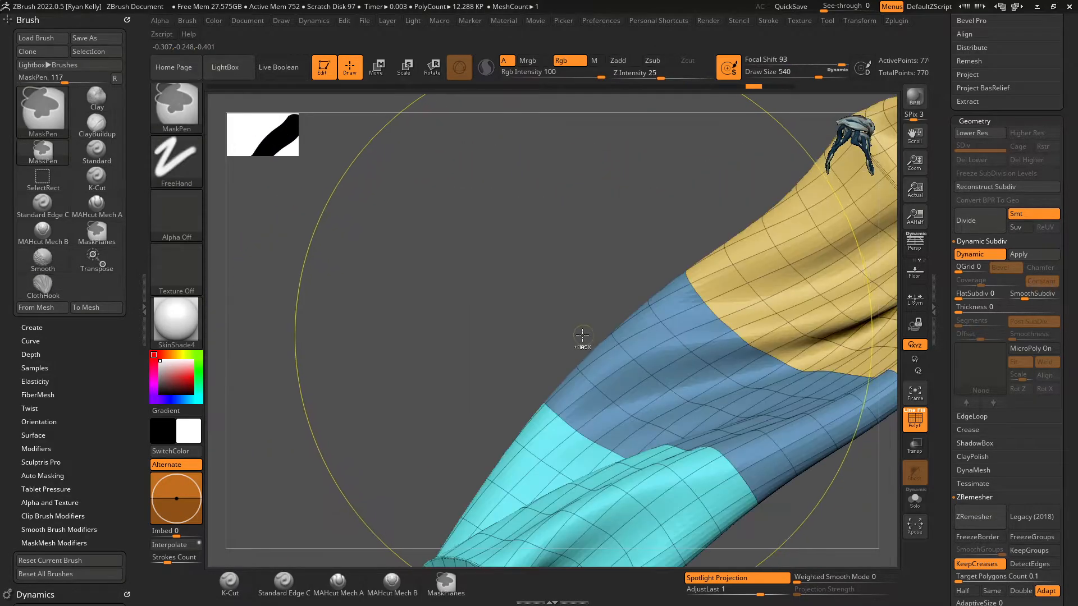
key(ctrl+z)
key(ctrl+z)
key(ctrl+z)
key(ctrl+z)
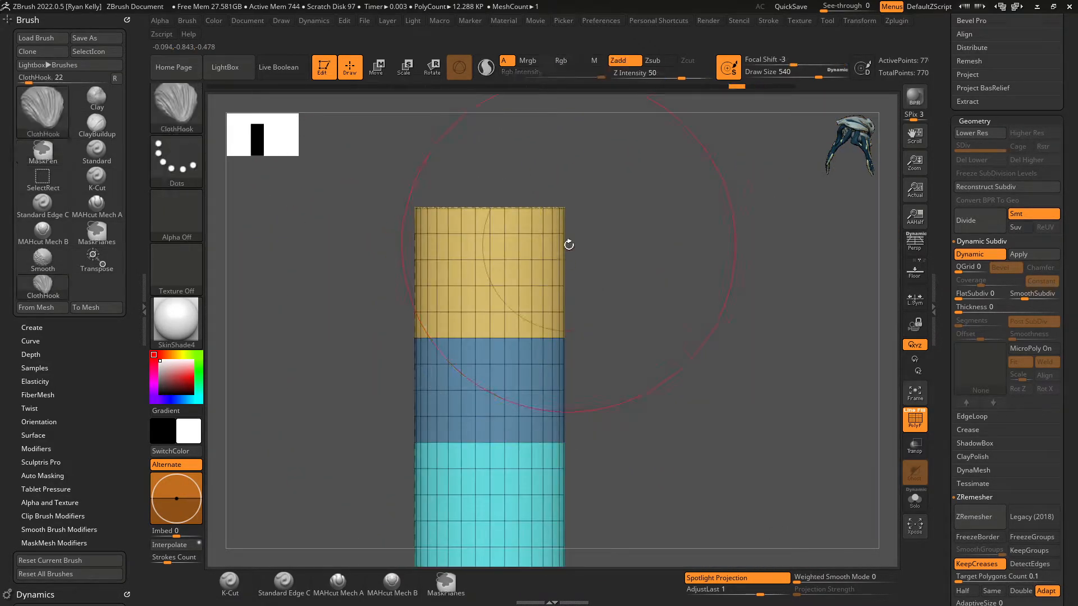
- Select the TransposeCloth brush and try its gizmo at the cylinder's upper end
ctrl+right_drag(569, 245, 622, 226)
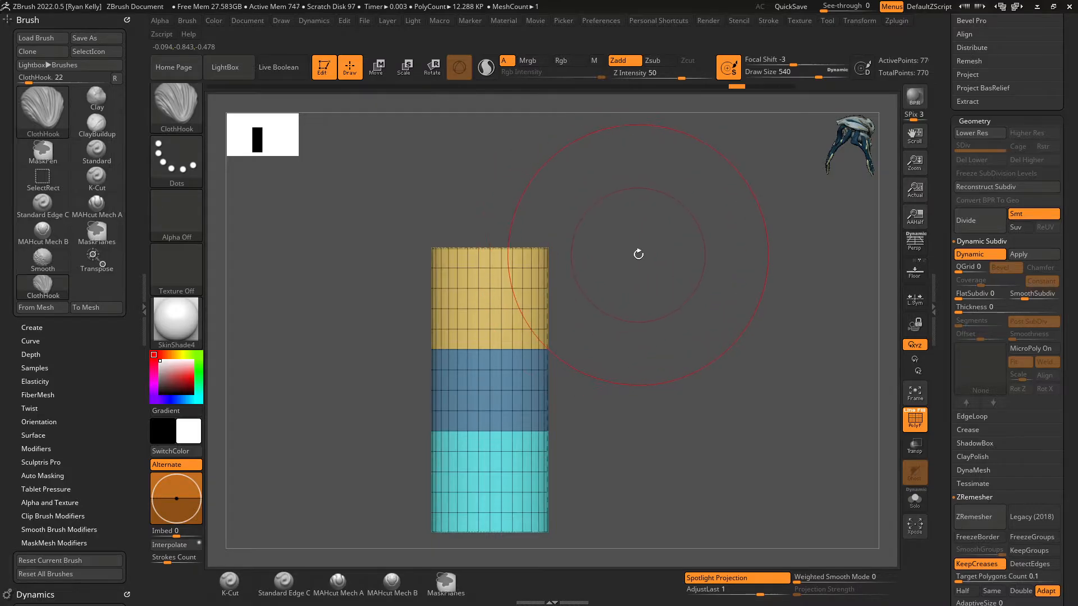
key(b)
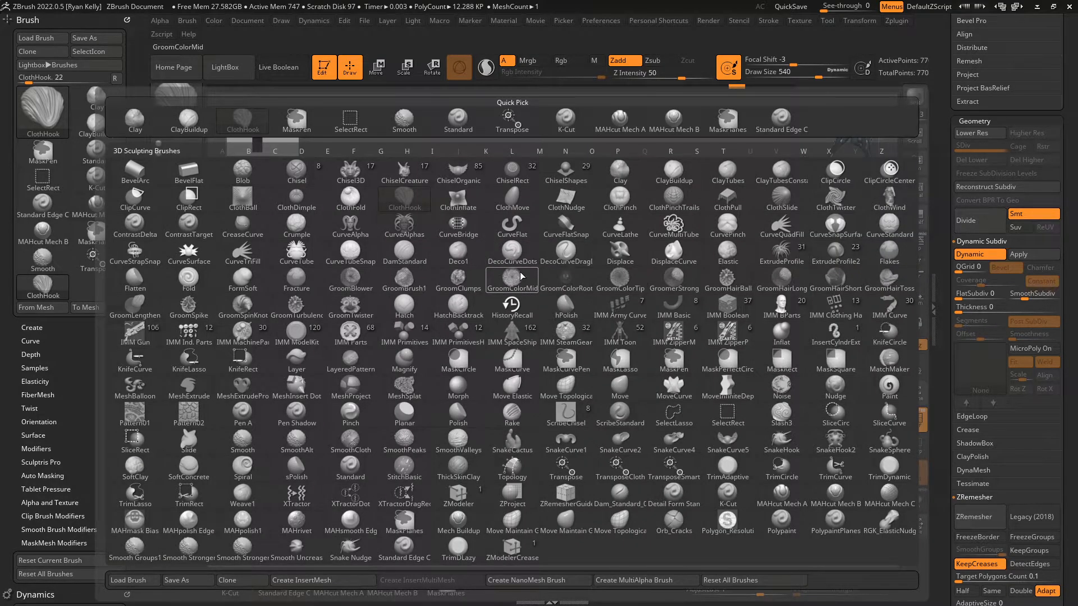
key(t)
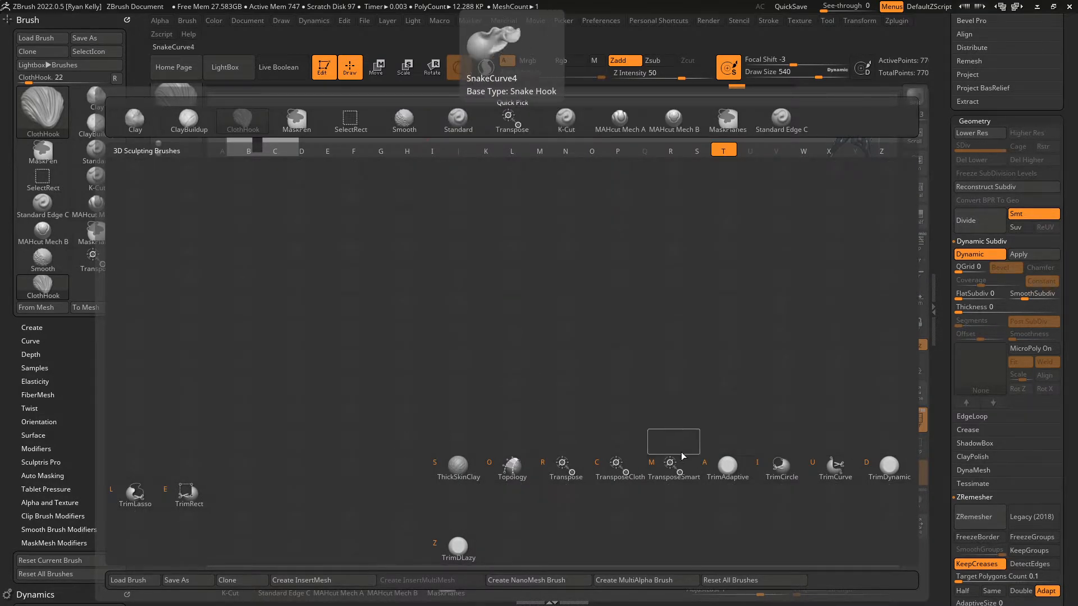
click(622, 474)
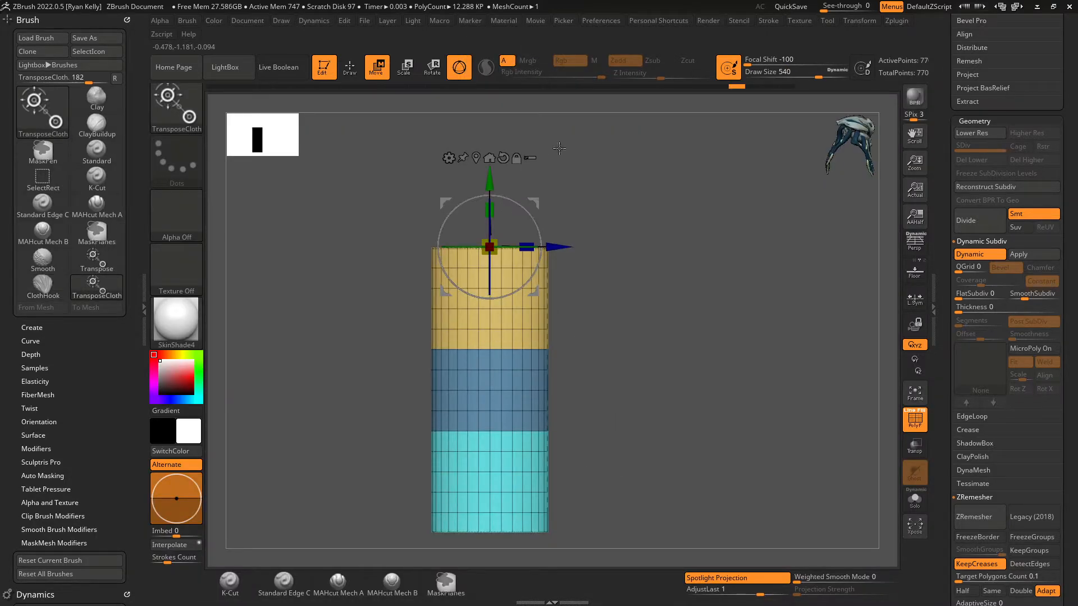
drag(514, 224, 372, 155)
shift+drag(378, 237, 361, 235)
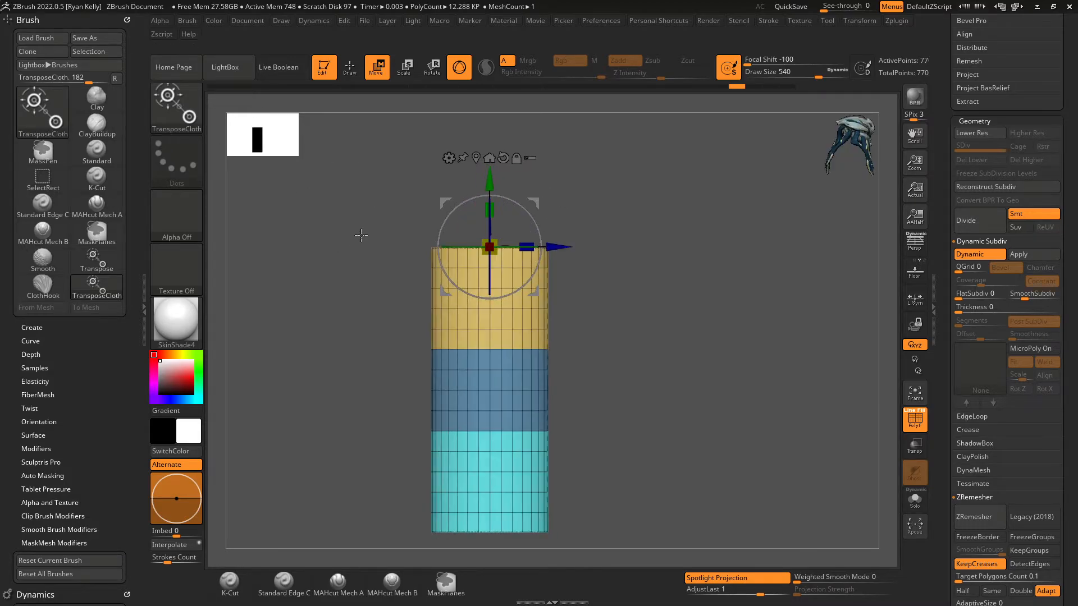
- Choose the ClayBuildup brush for drawing and switch back to the TransposeCloth move gizmo
key(b)
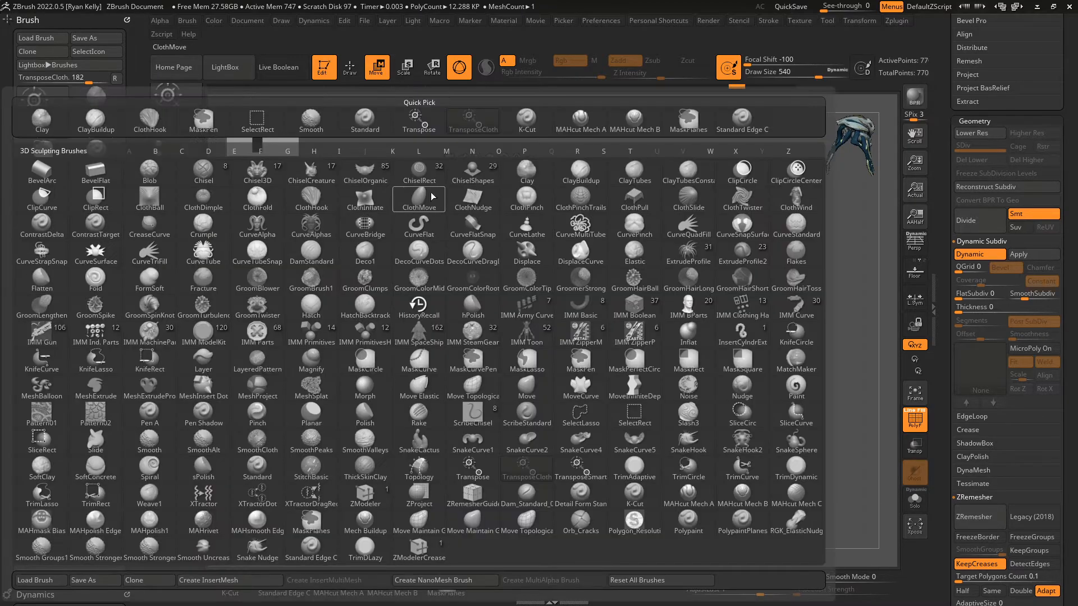
key(Escape)
key(b)
key(c)
key(b)
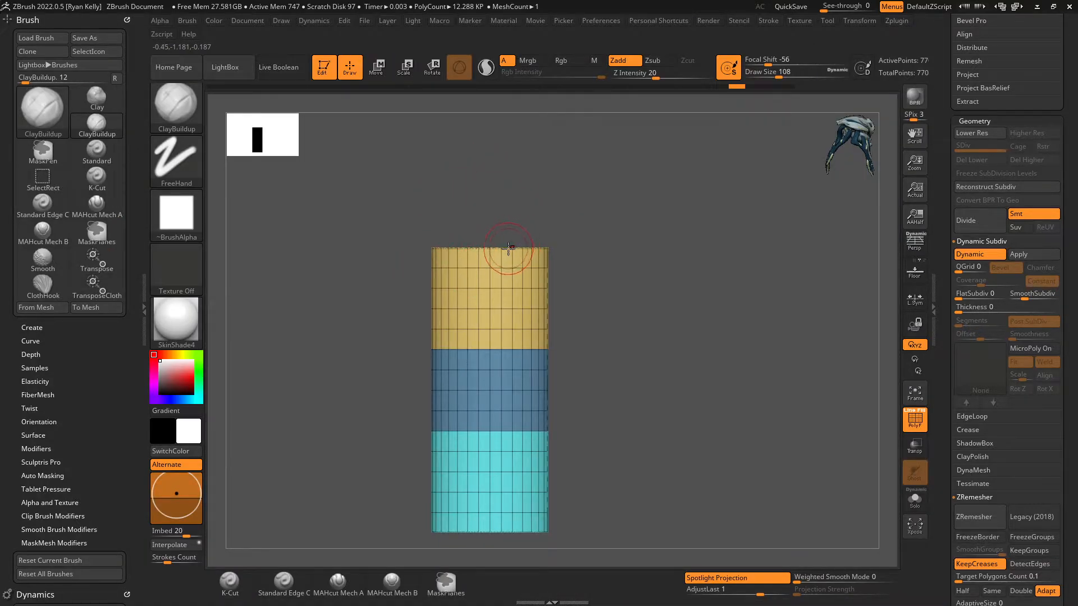
key(w)
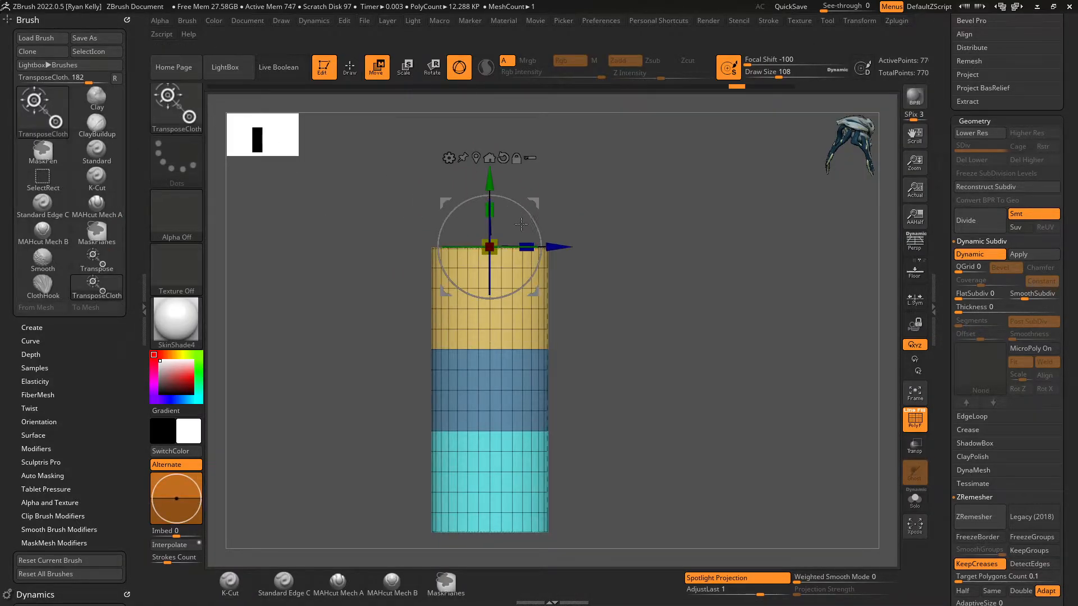
alt+drag(594, 230, 600, 251)
- Select the regular Transpose brush and switch back to TransposeCloth
key(b)
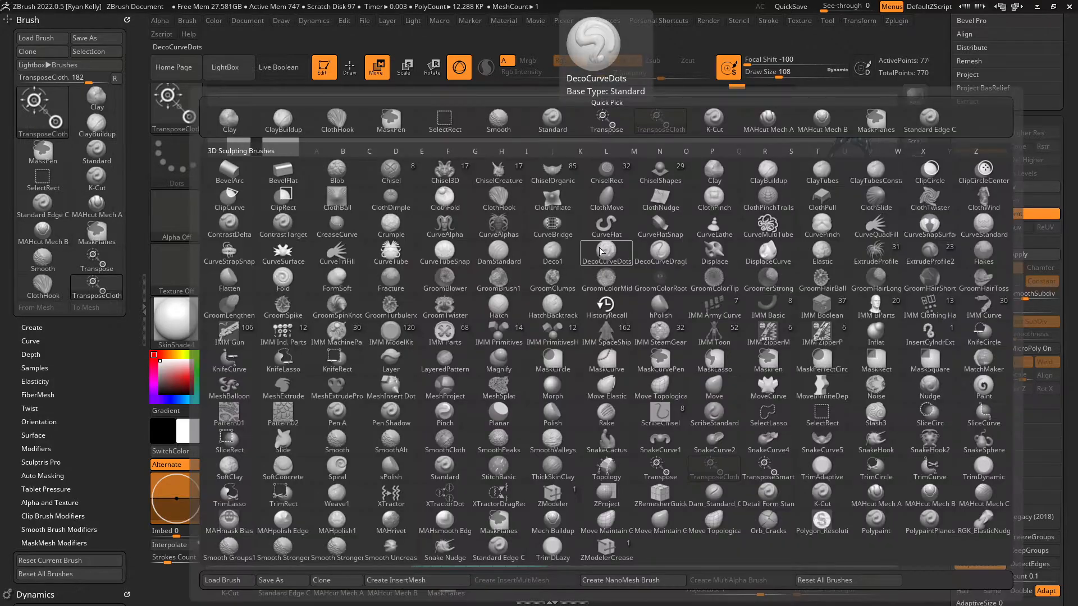
key(t)
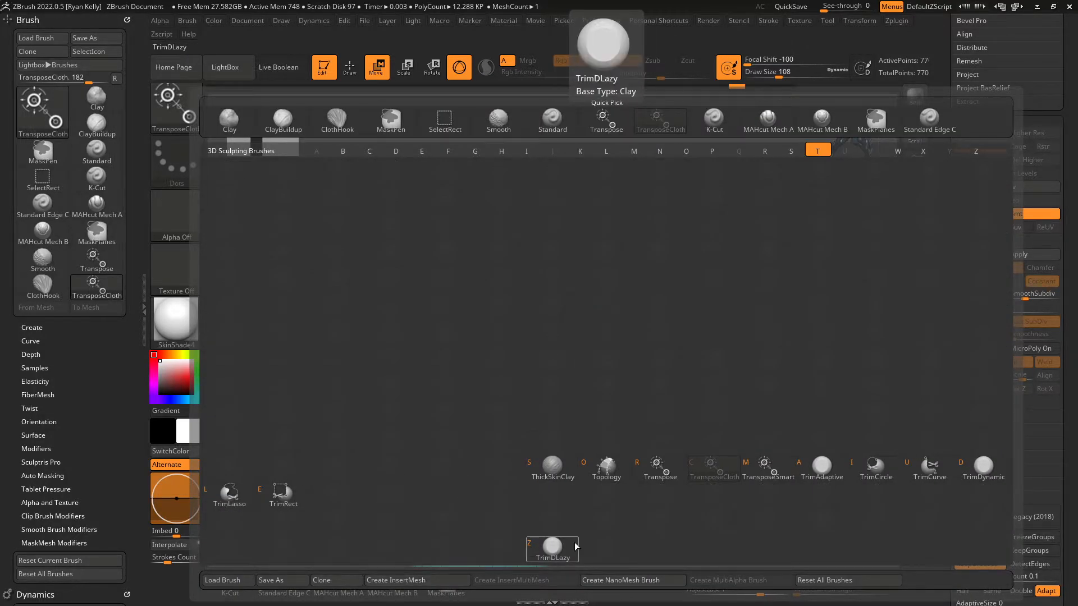
click(660, 475)
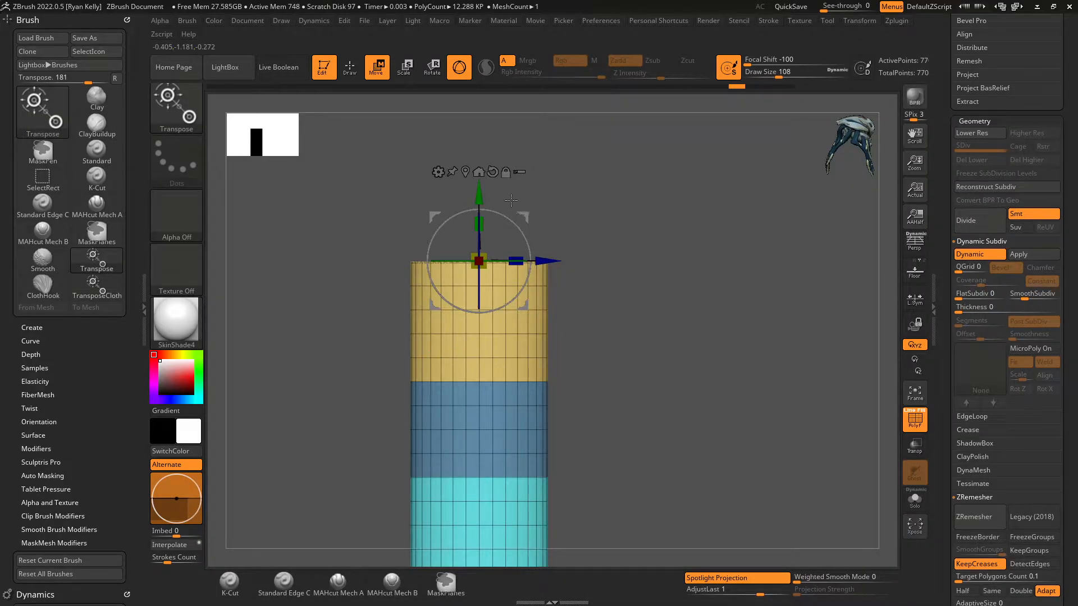
key(b)
key(t)
key(c)
alt+drag(581, 225, 616, 178)
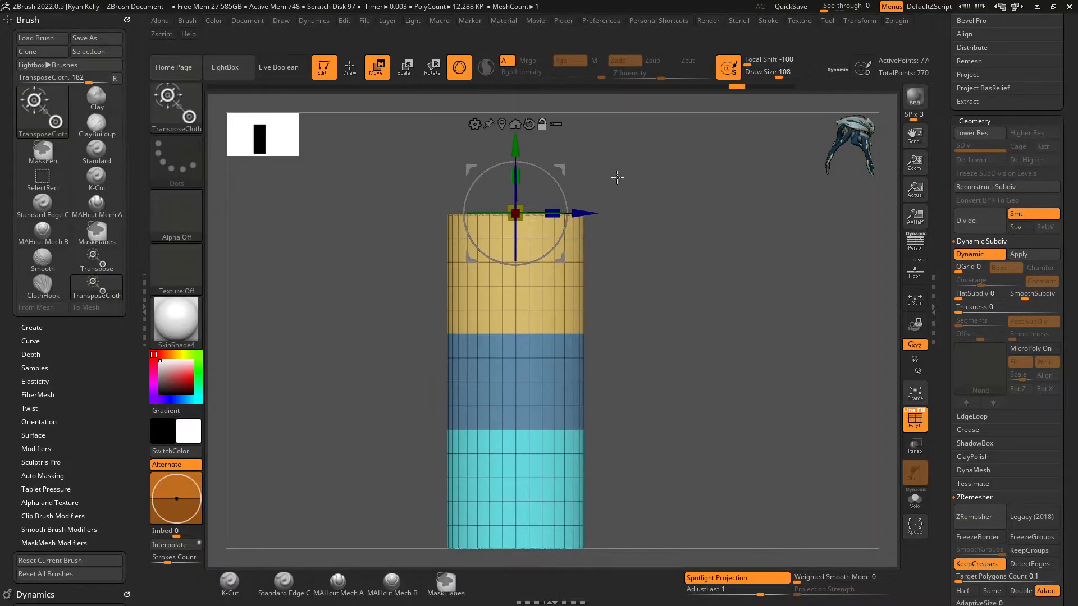
- Try deforming the cylinder with the TransposeCloth gizmo, undo it, and turn off Floor Collision in the Dynamics settings
mouse_move(515, 213)
mouse_down()
mouse_move(522, 227)
mouse_move(503, 278)
mouse_up()
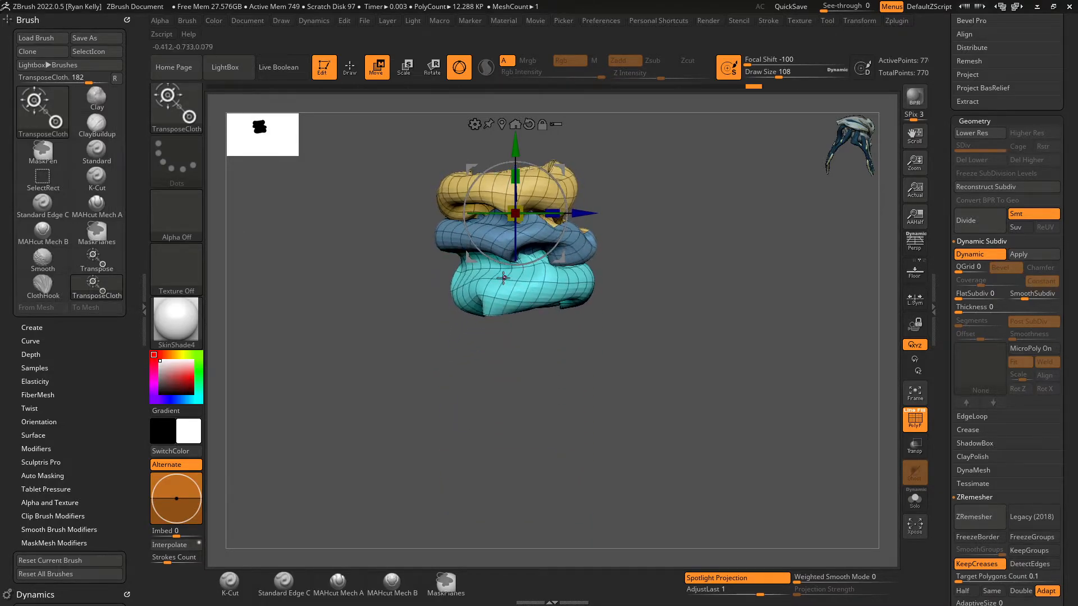
click(313, 20)
click(27, 595)
drag(21, 208, 21, 238)
drag(0, 122, 0, 180)
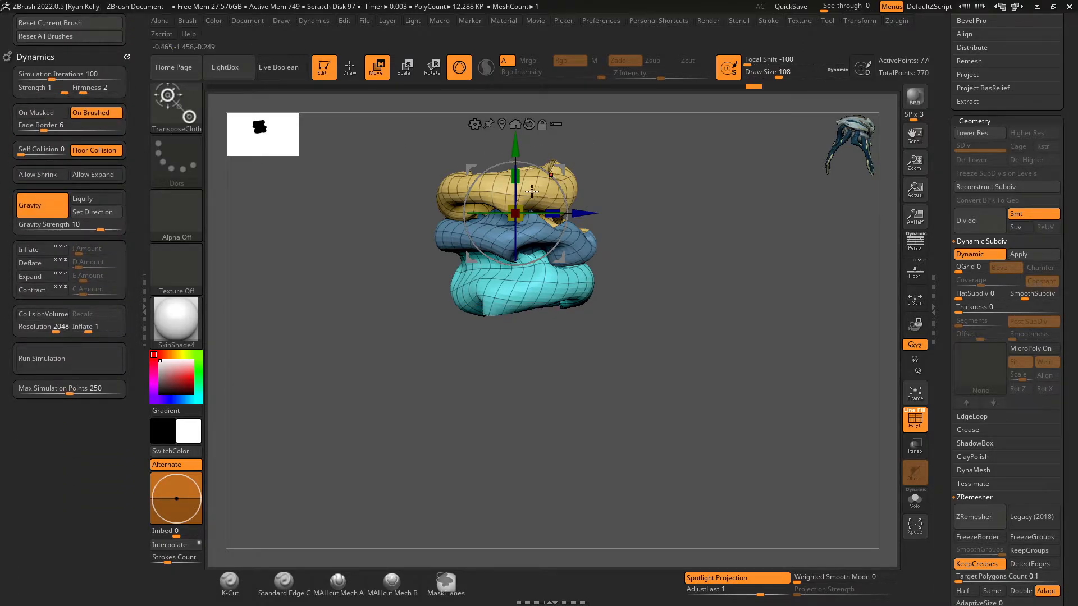
key(ctrl+z)
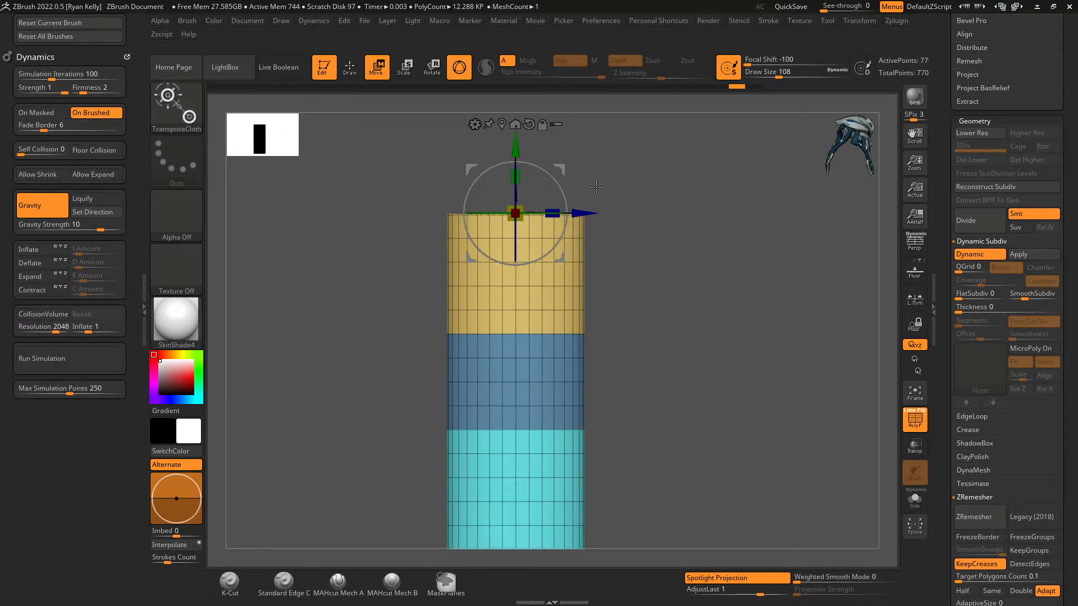
- Try deforming the cylinder with TransposeCloth while Floor Collision is off, and undo it
click(528, 250)
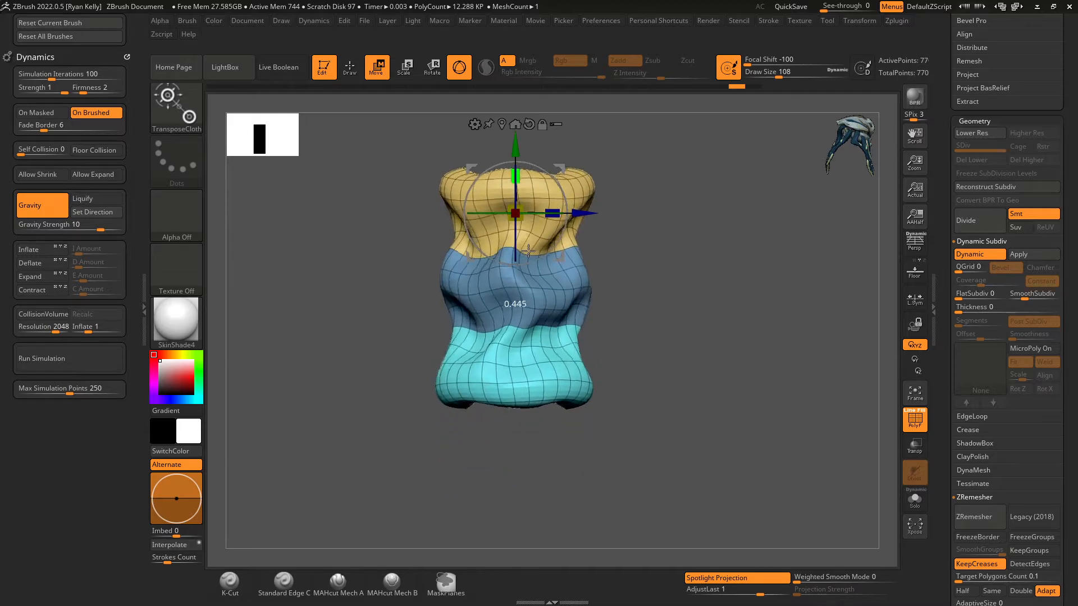
mouse_move(528, 250)
mouse_down()
mouse_move(529, 153)
mouse_move(530, 241)
mouse_up()
key(ctrl+z)
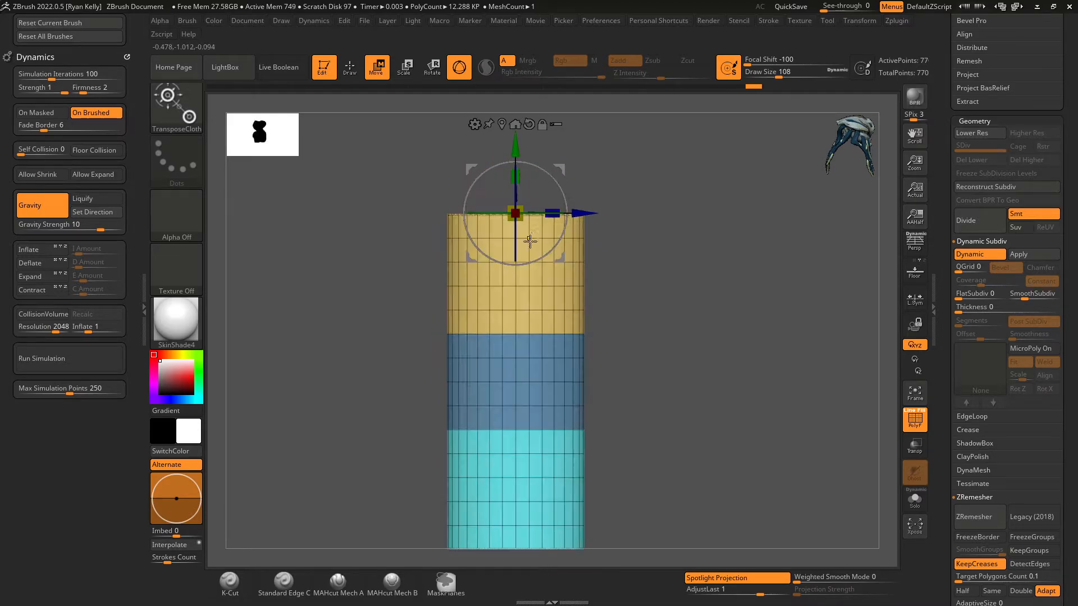
- Try scaling the cylinder along Y with the TransposeCloth gizmo and inspect the folded shape
click(94, 214)
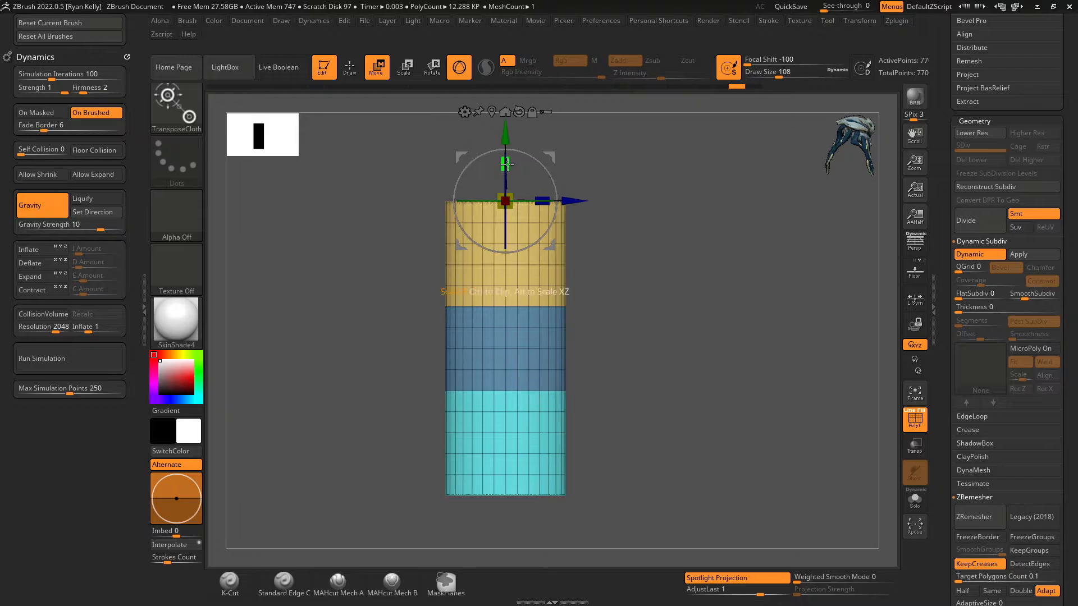
drag(506, 162, 513, 375)
alt+drag(451, 304, 469, 386)
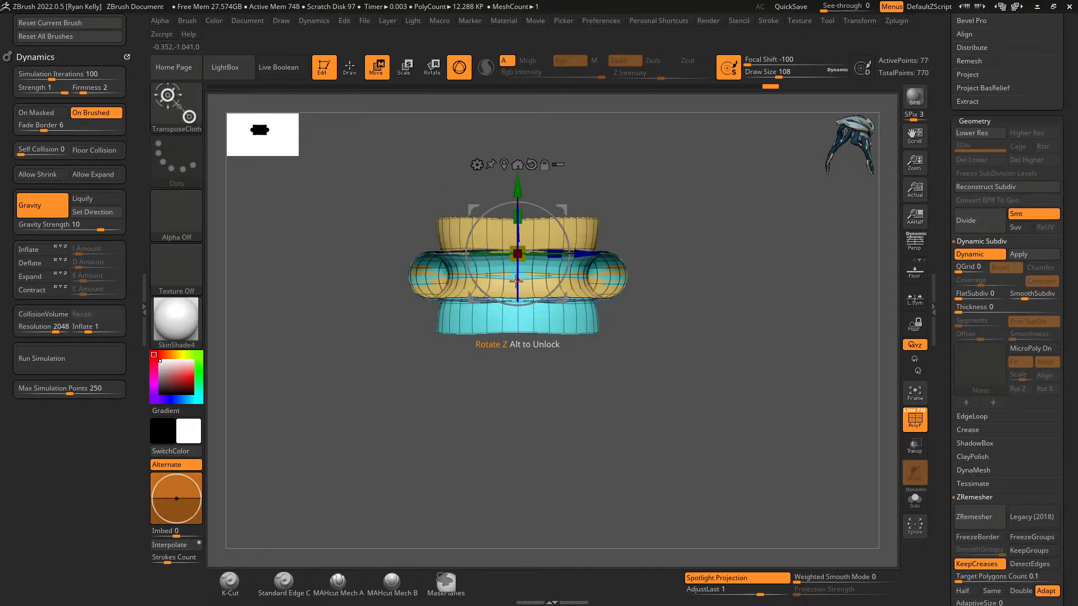
right_drag(517, 280, 539, 315)
shift+right_drag(645, 330, 645, 295)
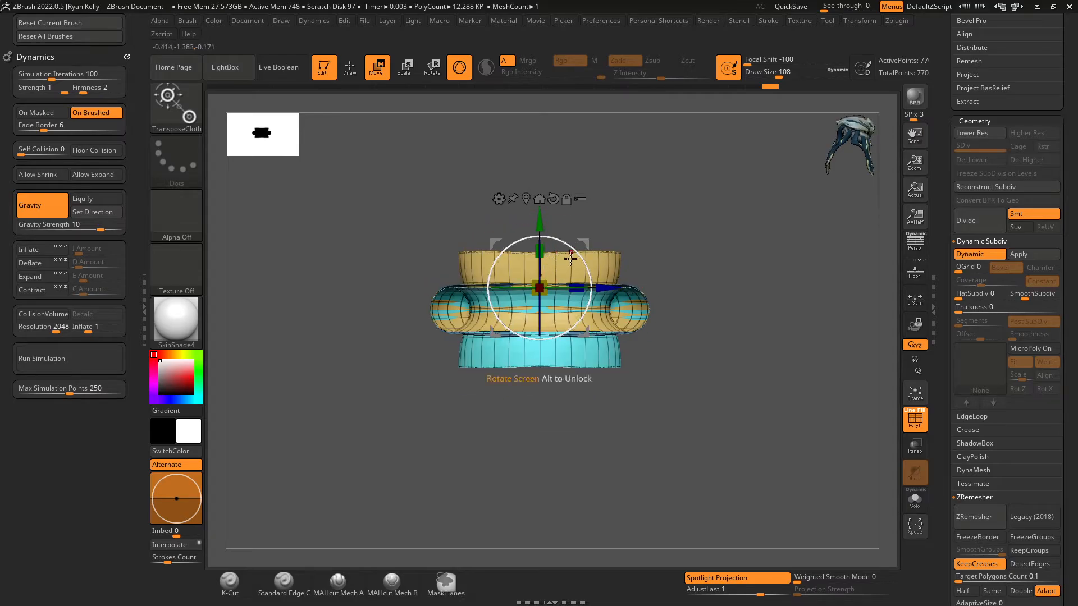
- Set the Dynamics Simulation Iterations to 1000 and undo the cylinder's cloth deformation
drag(65, 75, 54, 77)
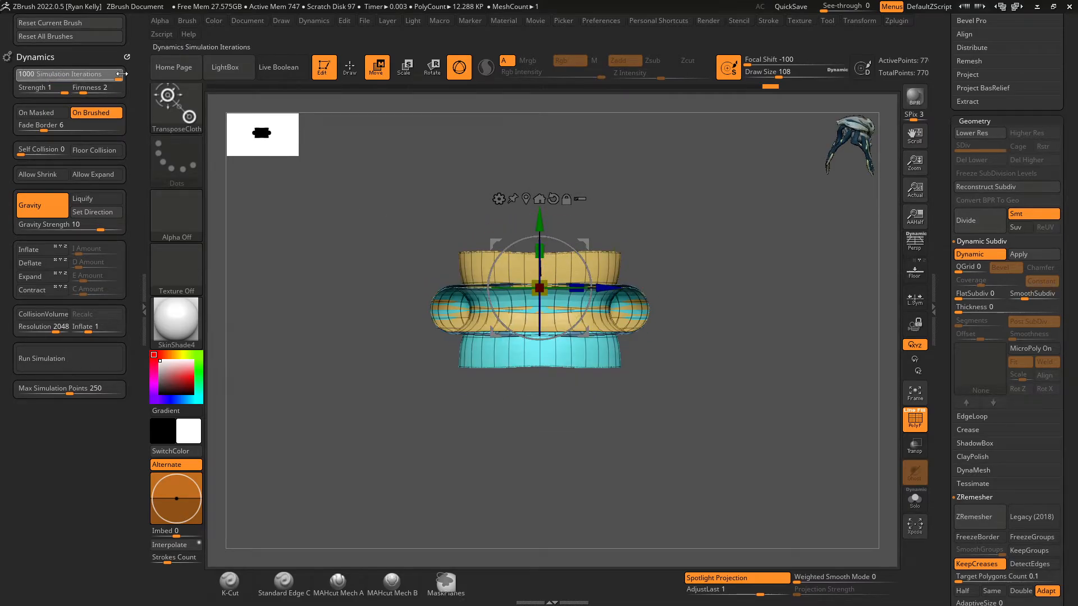
drag(122, 74, 128, 73)
key(ctrl+z)
- Try scaling the cylinder along Y several times with TransposeCloth at 1000 simulation iterations, and undo the deformations
drag(549, 240, 535, 419)
drag(538, 371, 526, 259)
drag(528, 317, 547, 235)
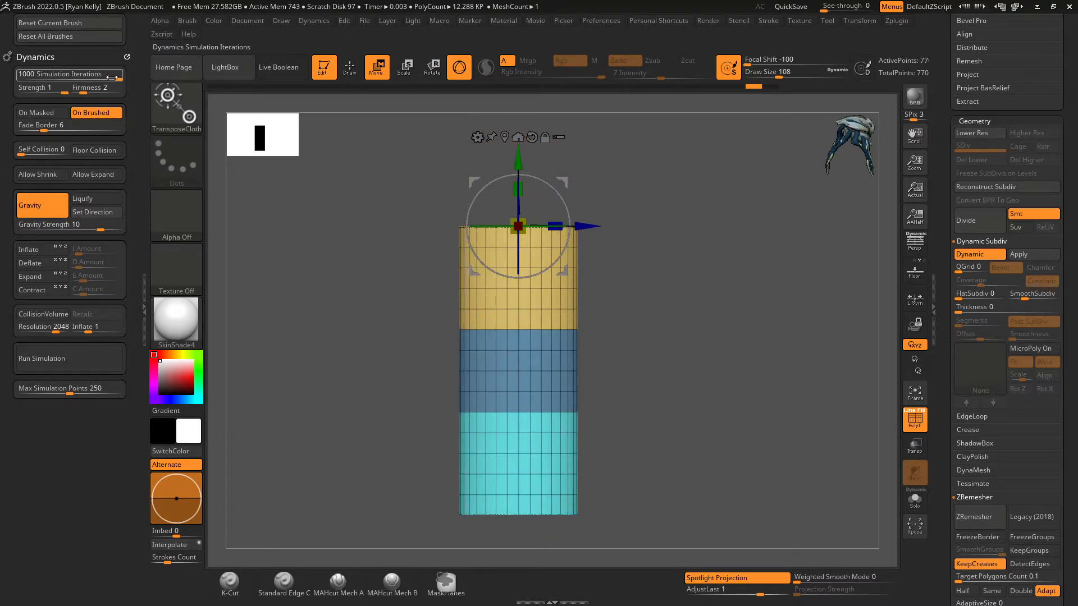
drag(524, 178, 542, 228)
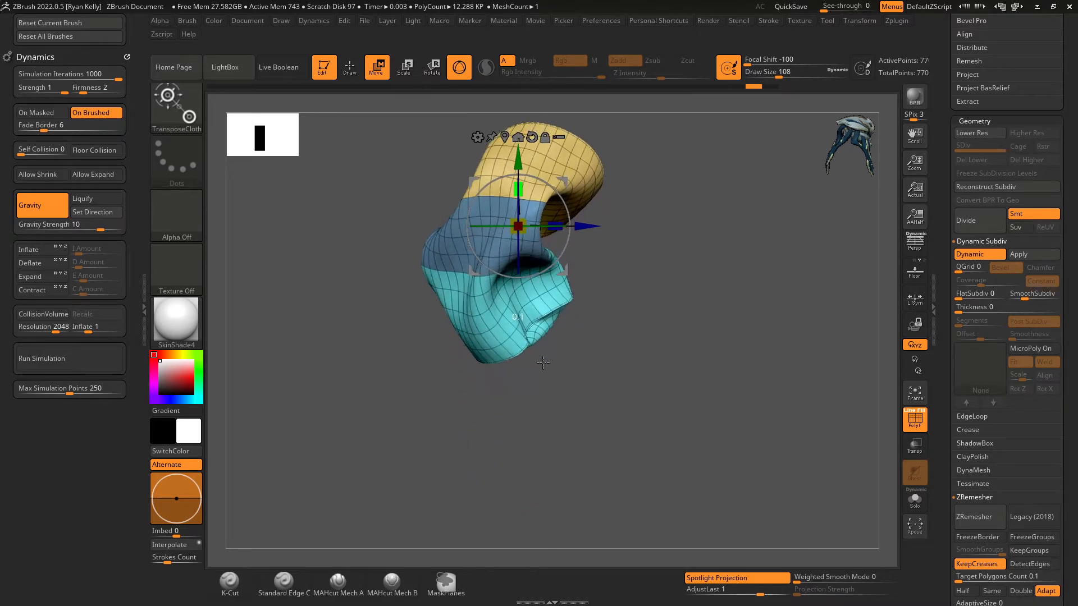
drag(545, 284, 546, 249)
drag(553, 180, 529, 185)
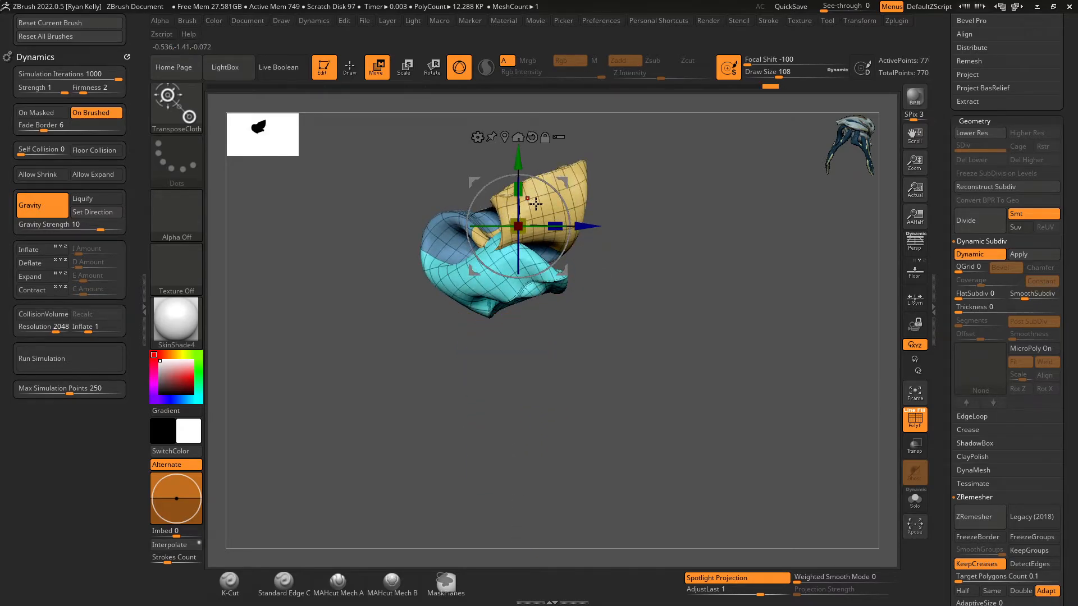
drag(527, 317, 577, 317)
key(ctrl+z)
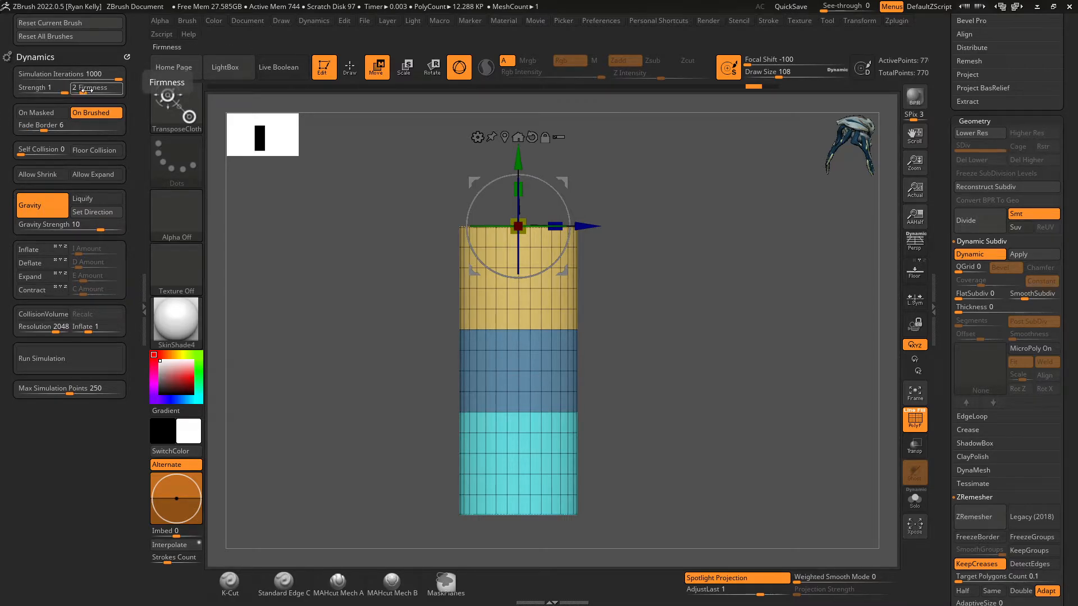
- Set Simulation Iterations to 100, try another TransposeCloth deformation on the cylinder, and undo it
drag(84, 79, 64, 76)
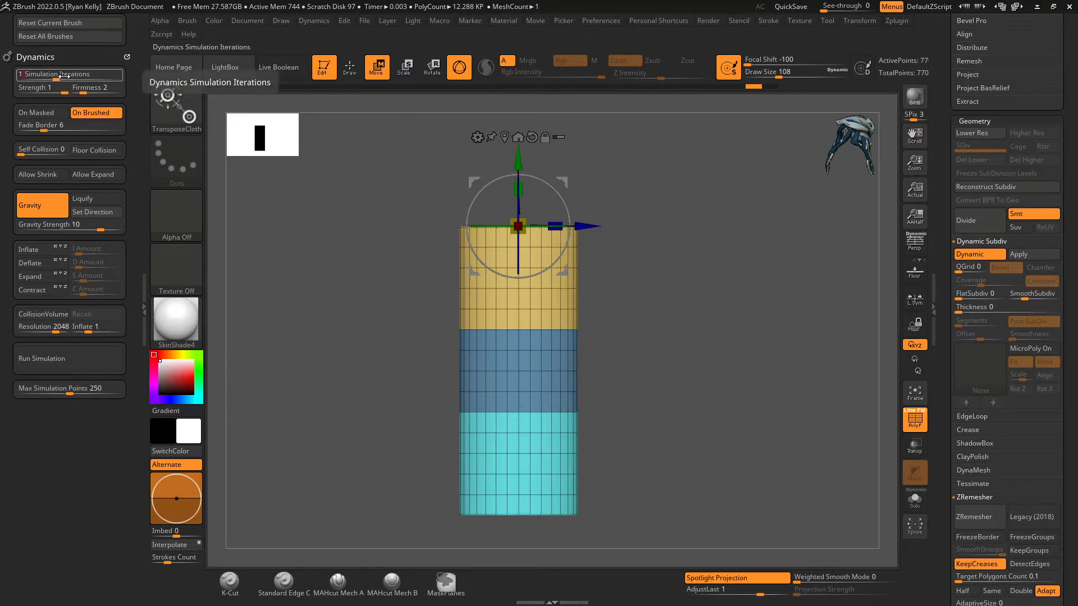
mouse_move(526, 175)
mouse_down()
mouse_move(535, 189)
mouse_move(548, 183)
mouse_move(527, 194)
mouse_move(531, 267)
mouse_up()
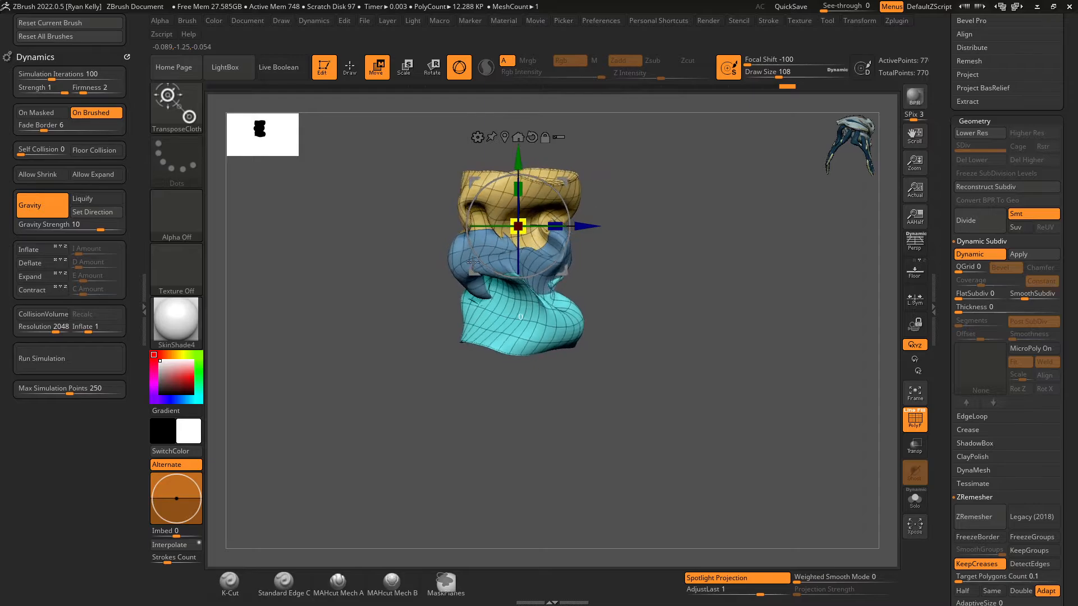
key(ctrl)
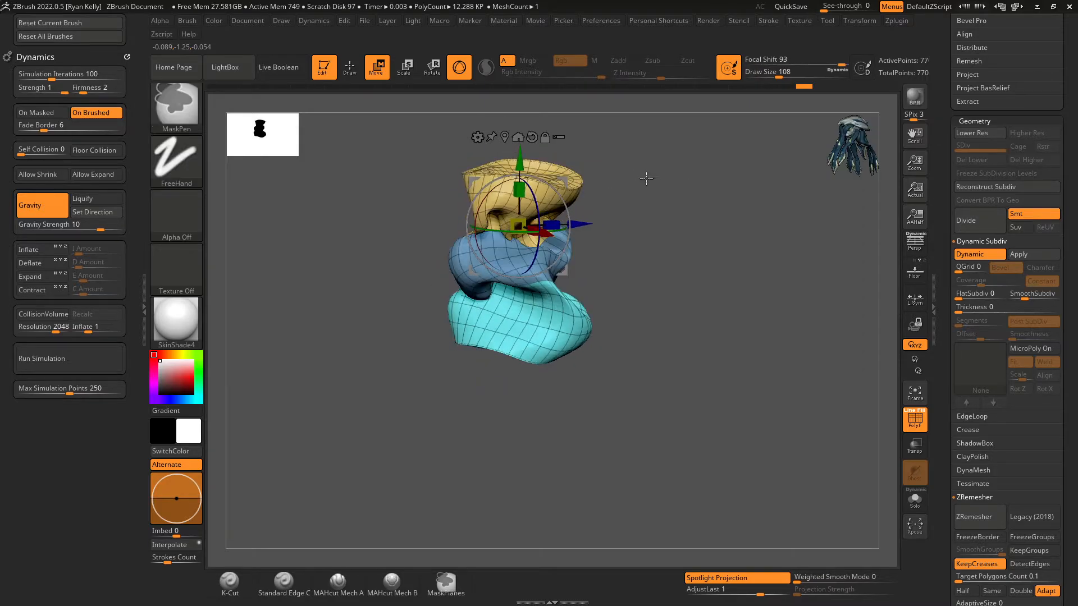
key(ctrl+z)
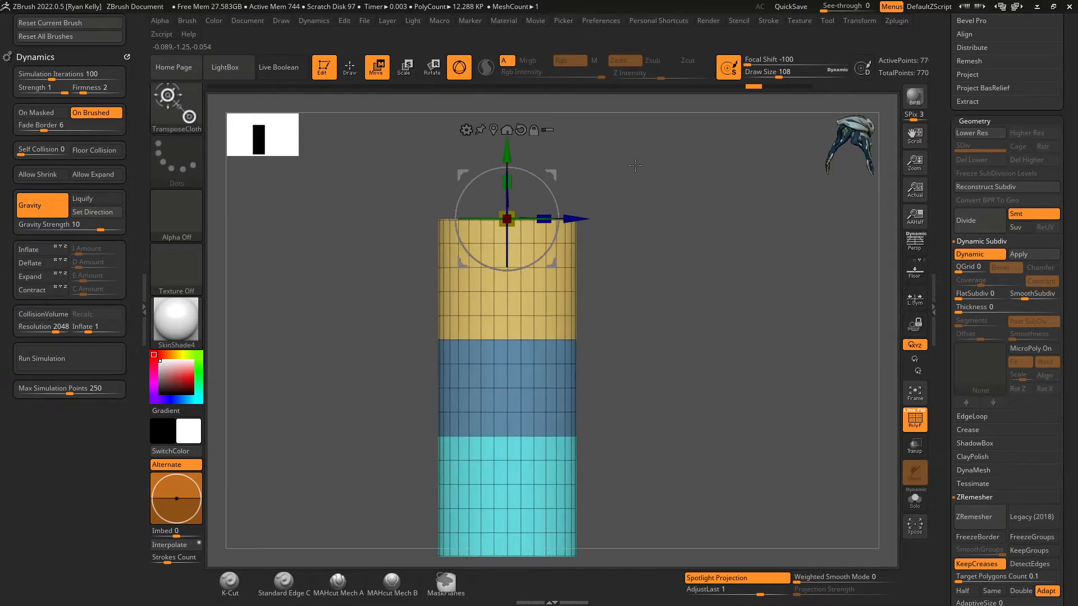
alt+drag(644, 167, 628, 143)
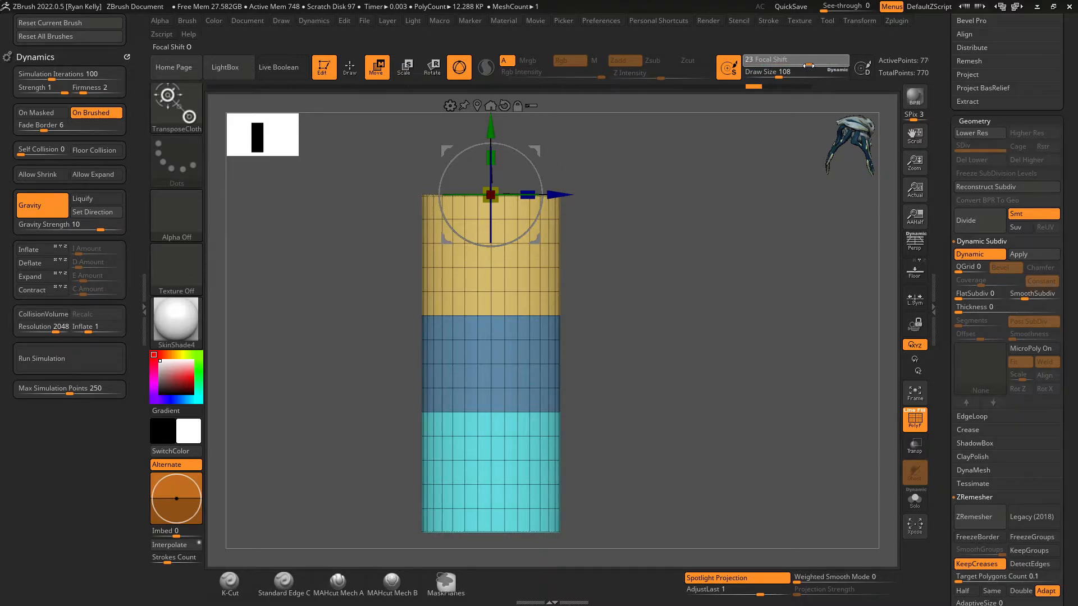
- Set Focal Shift to -100, try the TransposeCloth gizmo on the cylinder, and undo it
drag(816, 59, 727, 67)
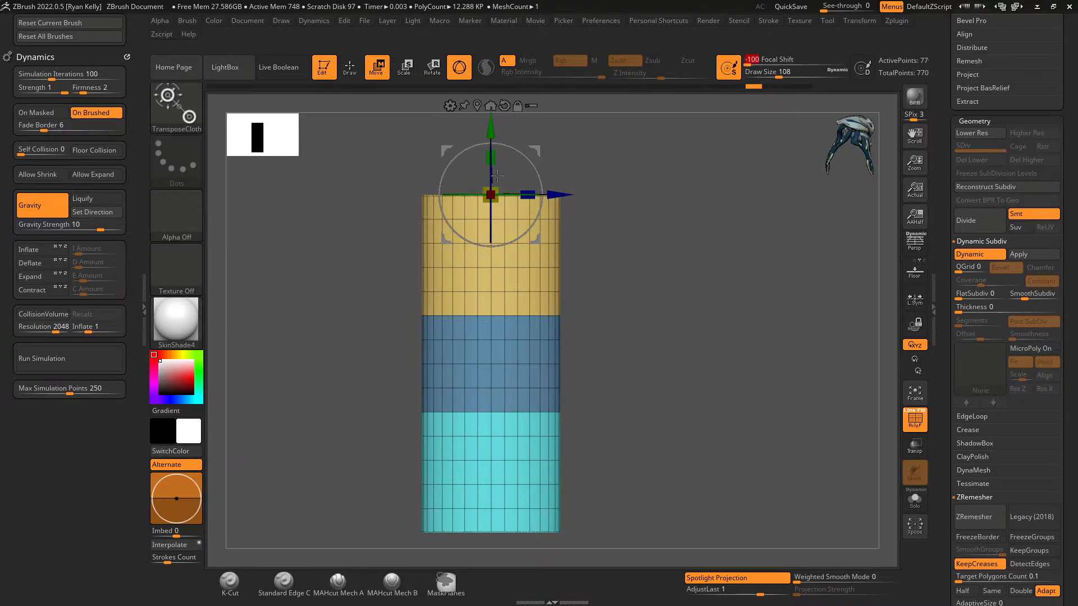
click(497, 176)
key(ctrl+z)
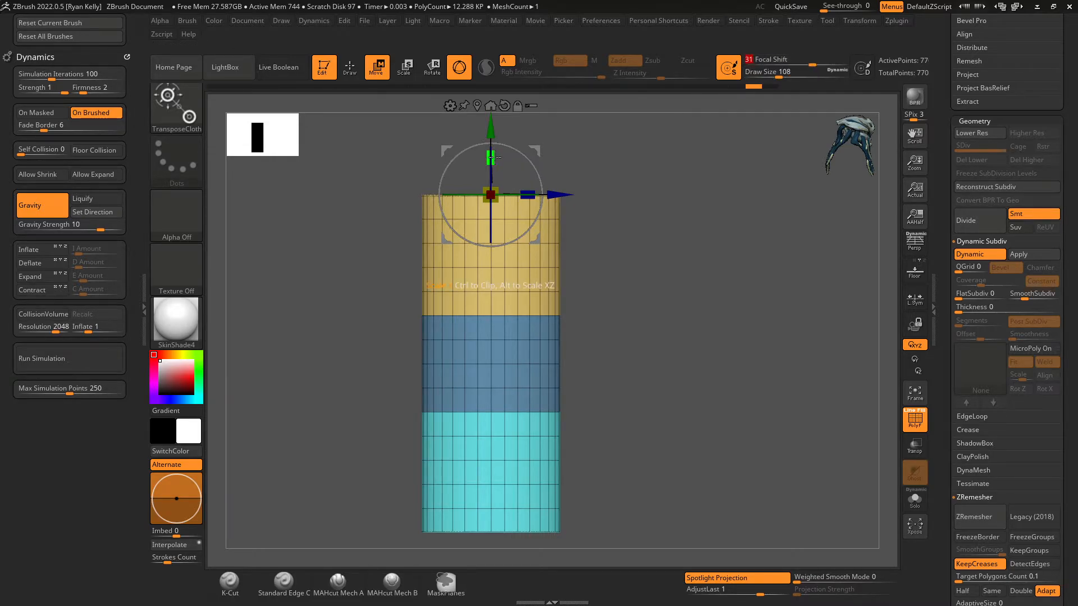
- Set Focal Shift to 31, try scaling the cylinder along Y with TransposeCloth, and undo the attempts
drag(491, 159, 505, 307)
key(ctrl+z)
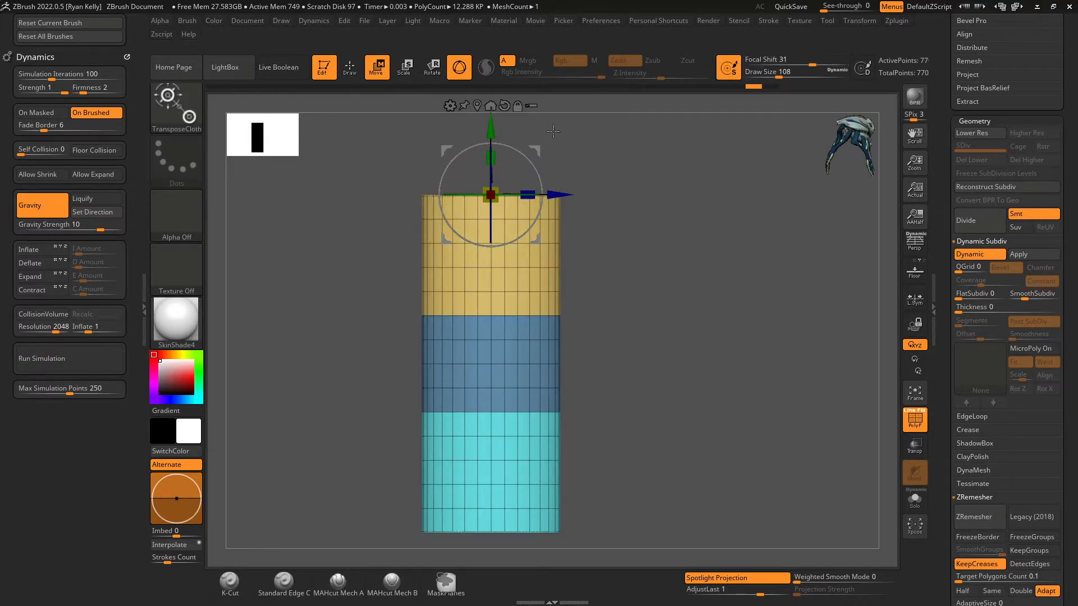
click(494, 160)
key(ctrl+z)
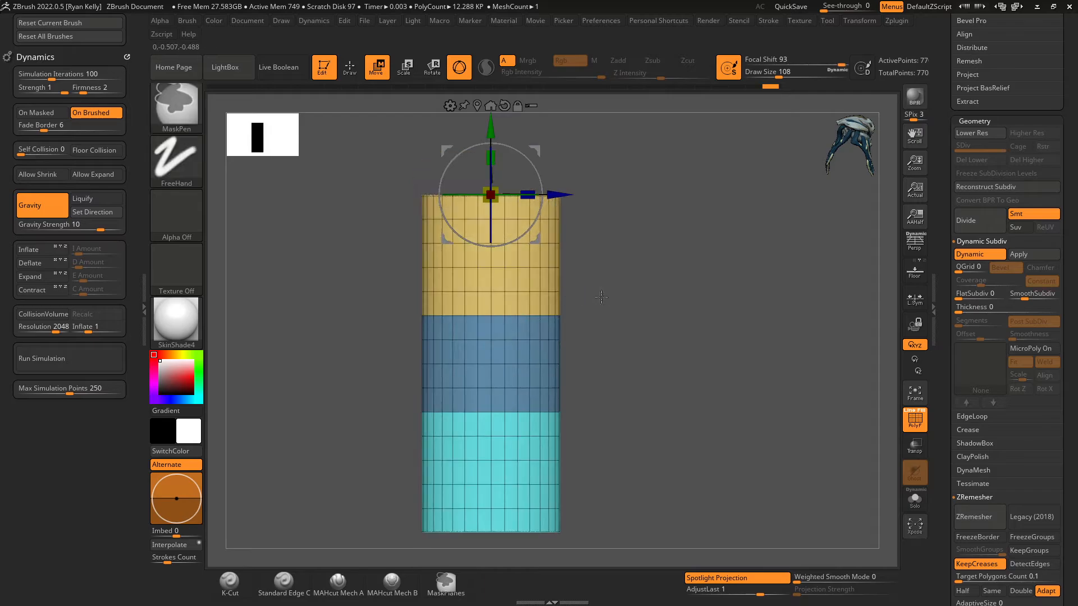
ctrl+drag(656, 276, 387, 560)
key(ctrl+z)
ctrl+shift+click(487, 387)
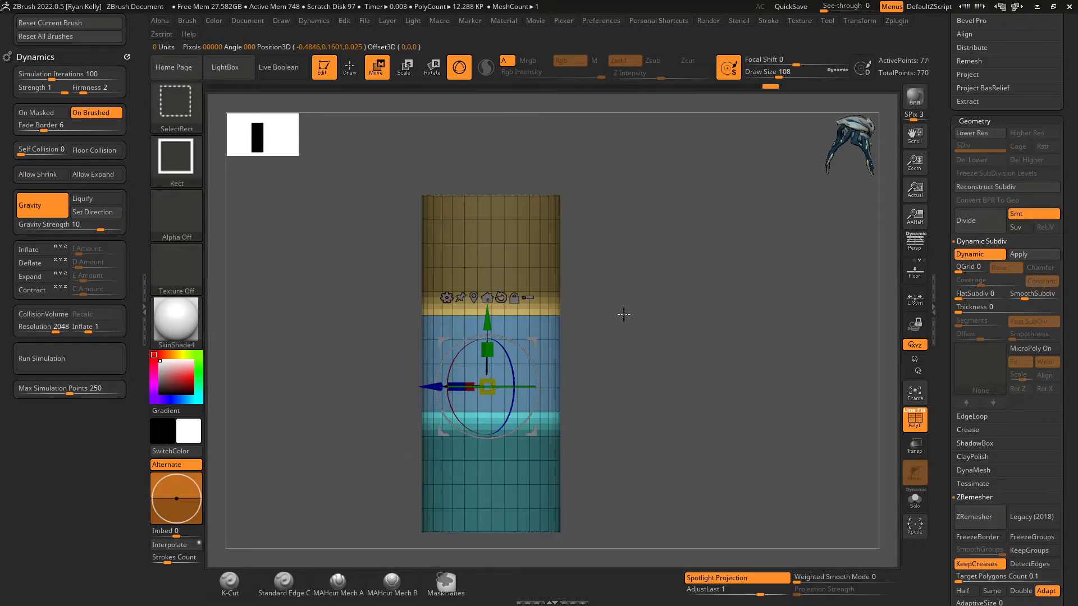
key(q)
ctrl+drag(635, 310, 610, 346)
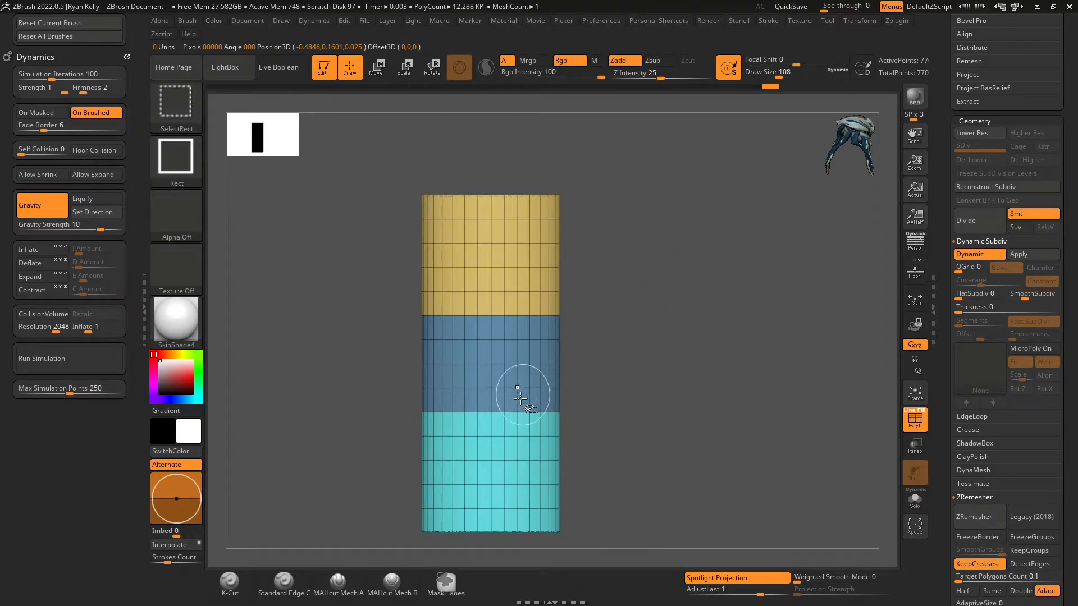
- Mask the cylinder's middle and lower polygroups by hiding the upper one, and show the whole mesh again
ctrl+shift+click(535, 420)
ctrl+click(696, 309)
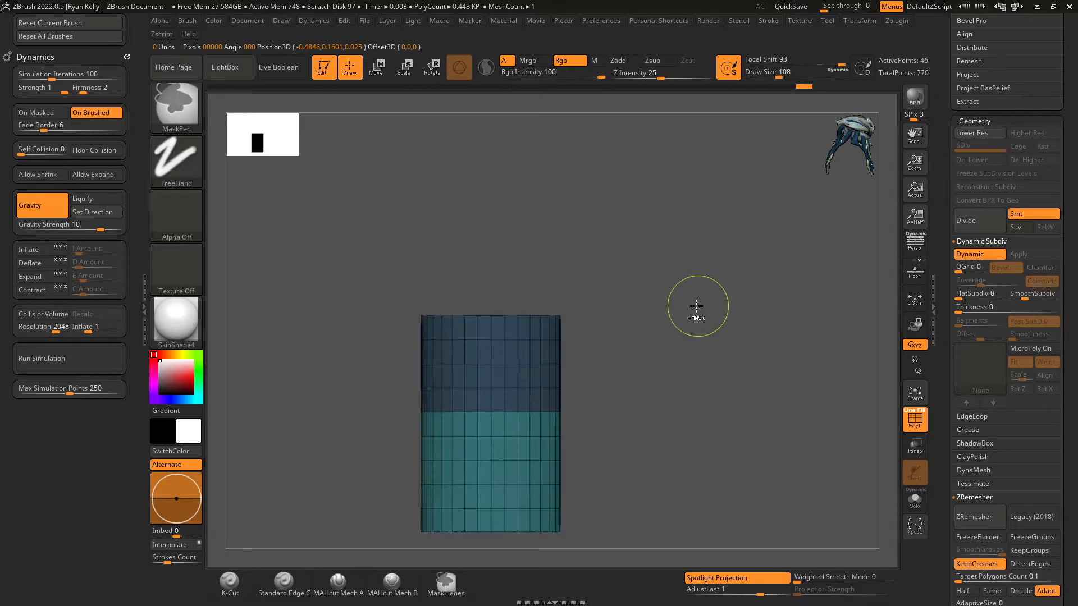
ctrl+shift+click(723, 302)
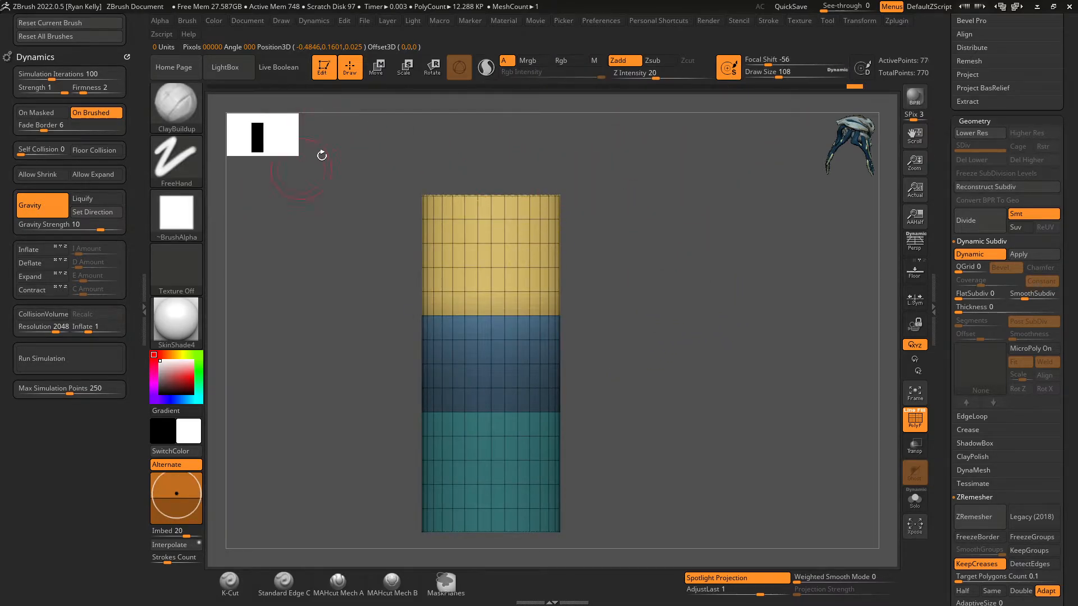
- Bring back the TransposeCloth gizmo at the mask's edge and reset its orientation
key(w)
ctrl+click(474, 297)
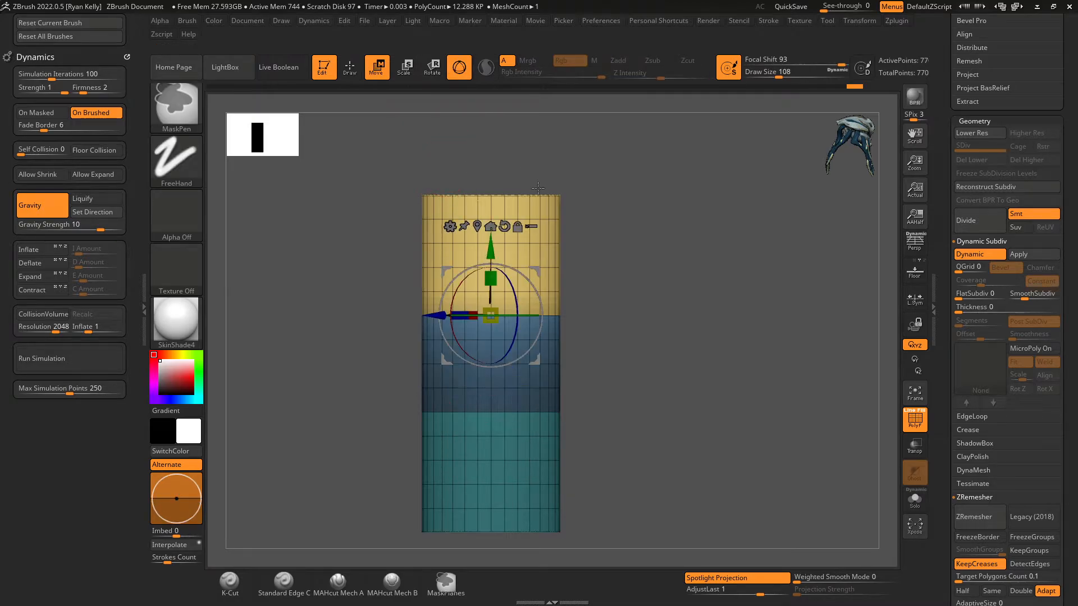
alt+click(504, 227)
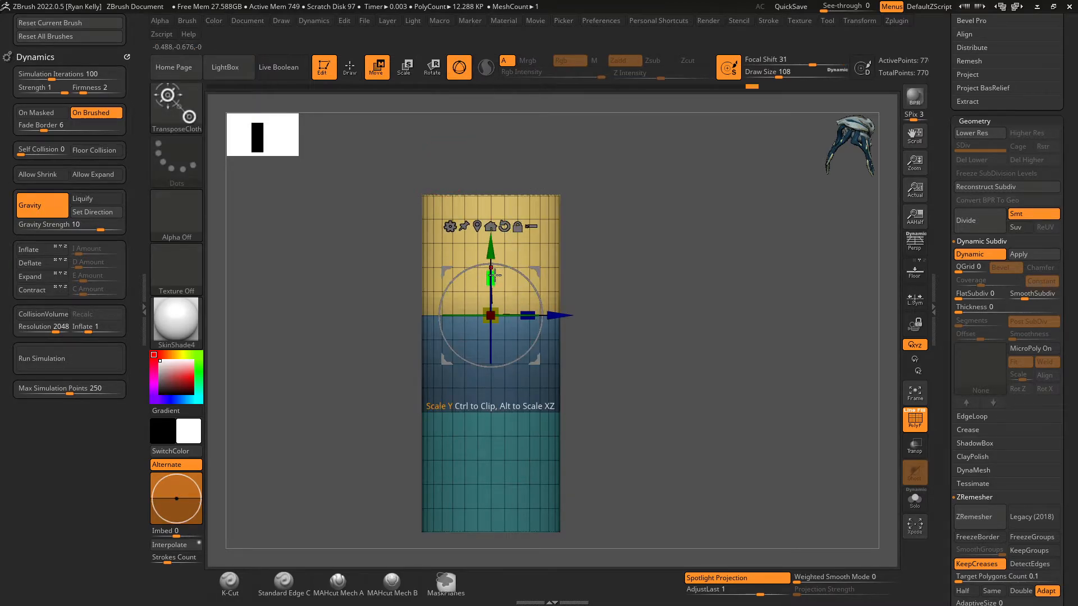
- Set Focal Shift to 64, try deforming the cylinder with the TransposeCloth gizmo, and undo the attempts
drag(492, 275, 507, 351)
click(820, 64)
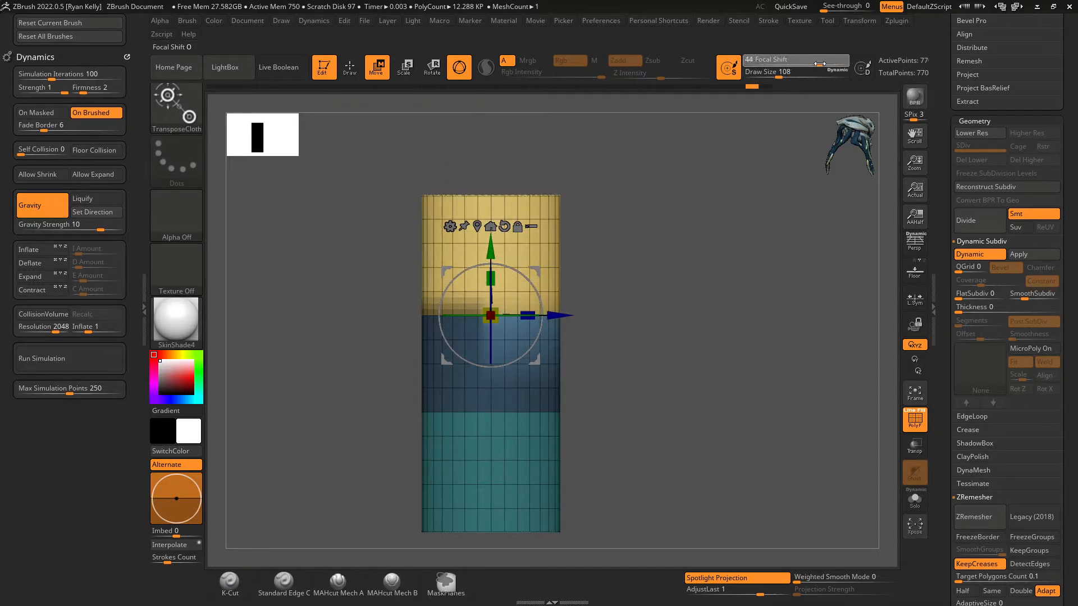
drag(827, 64, 828, 63)
alt+drag(491, 248, 501, 293)
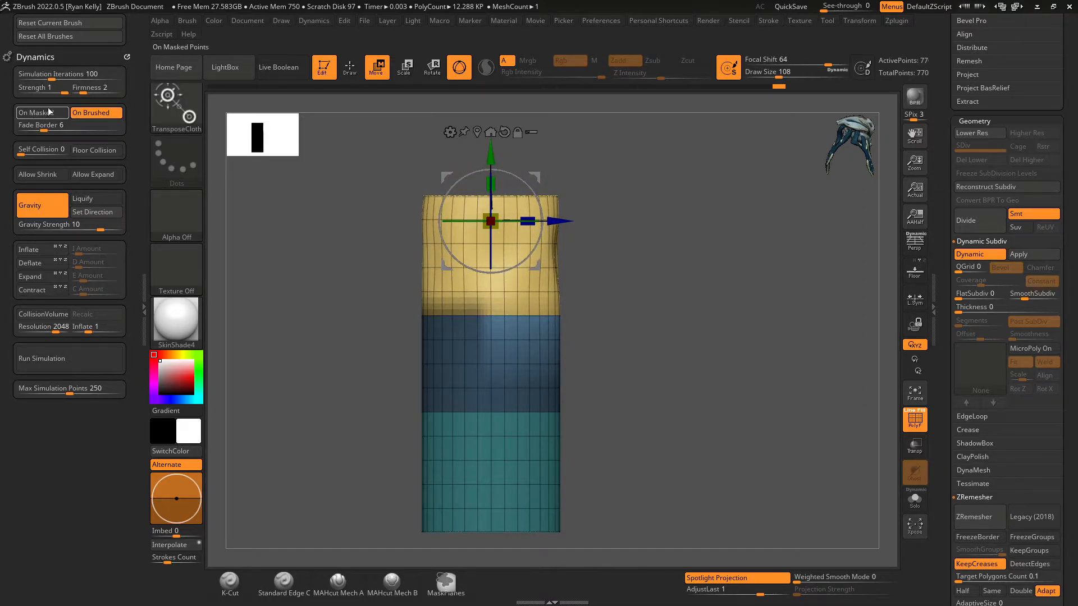
alt+drag(334, 278, 345, 293)
key(ctrl+z)
key(ctrl+z)
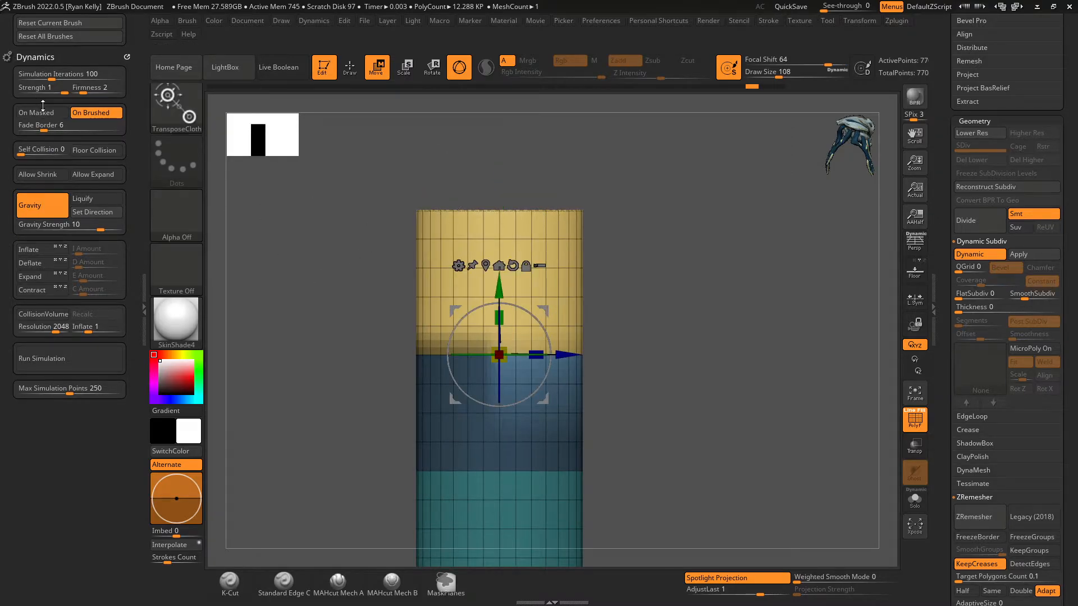
- Place the gizmo at the cylinder's top, mask everything below the upper polygroup, and enable On Masked simulation
alt+drag(330, 272, 359, 246)
alt+drag(478, 242, 479, 119)
mouse_move(328, 253)
mouse_down()
mouse_move(387, 261)
mouse_move(337, 258)
mouse_up()
ctrl+drag(571, 308, 640, 345)
ctrl+drag(675, 290, 344, 568)
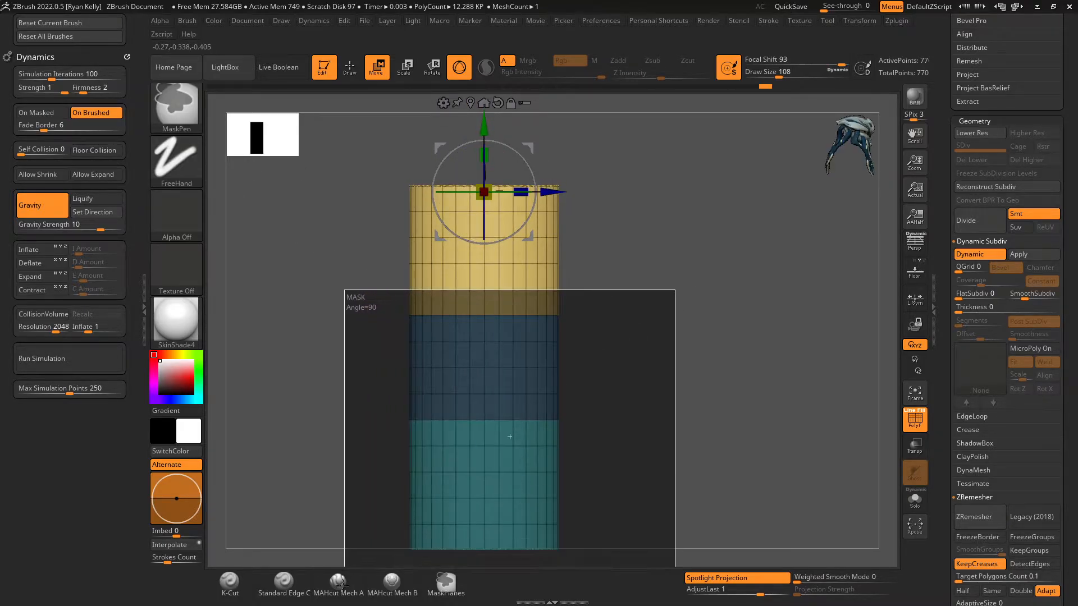
alt+drag(340, 337, 344, 294)
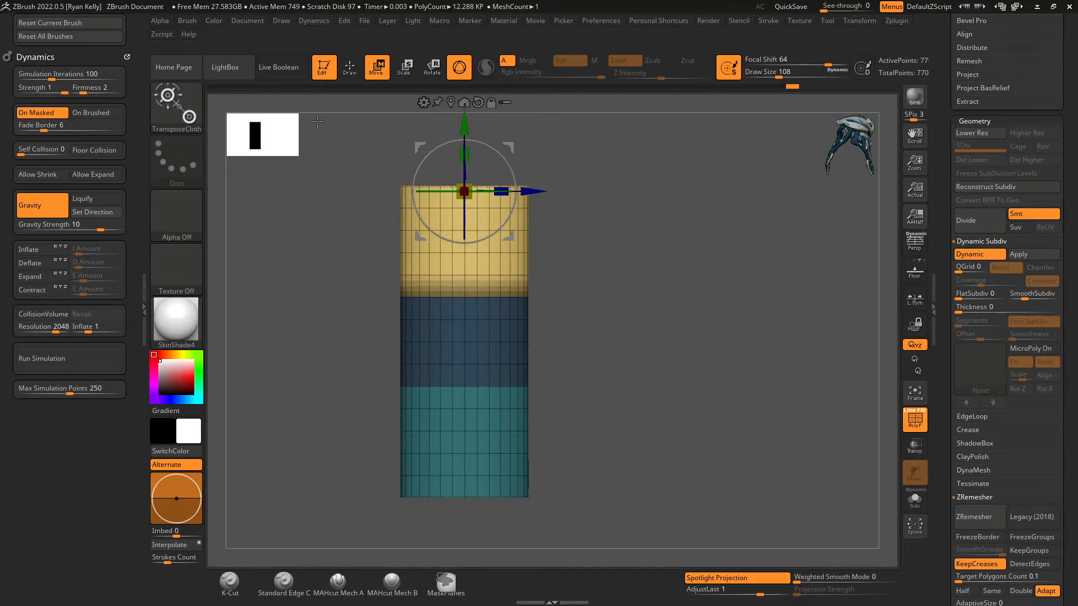
- Try moving the cylinder's upper end upward with TransposeCloth under On Masked, and undo the move
drag(509, 145, 506, 84)
key(ctrl+z)
alt+drag(535, 250, 541, 286)
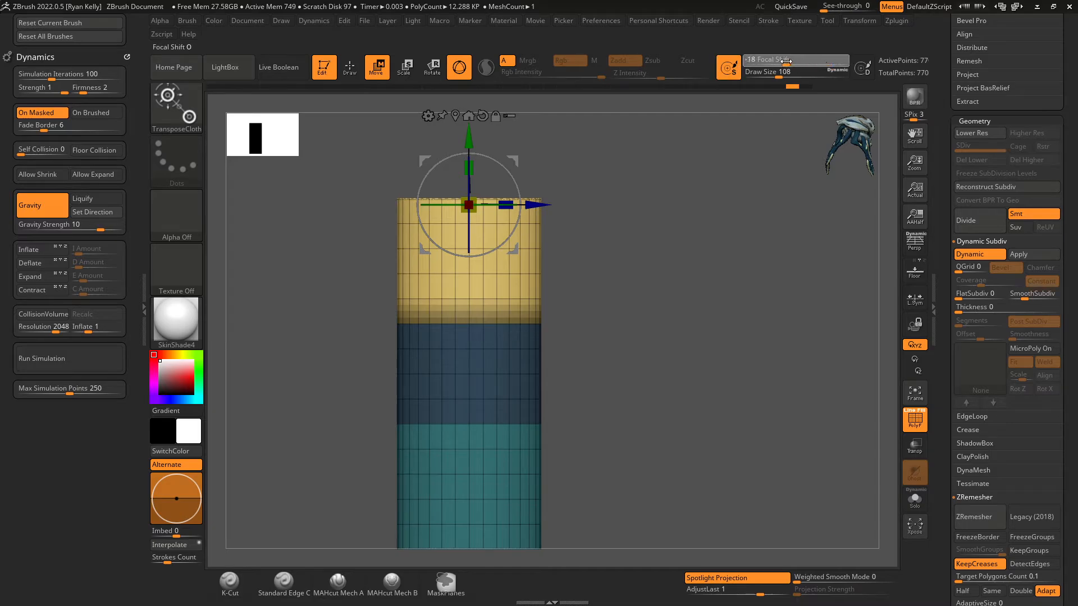
- Set Focal Shift to 0, try swinging the cylinder's upper end around with TransposeCloth, and undo back to the straight shape
drag(511, 161, 506, 543)
key(ctrl+z)
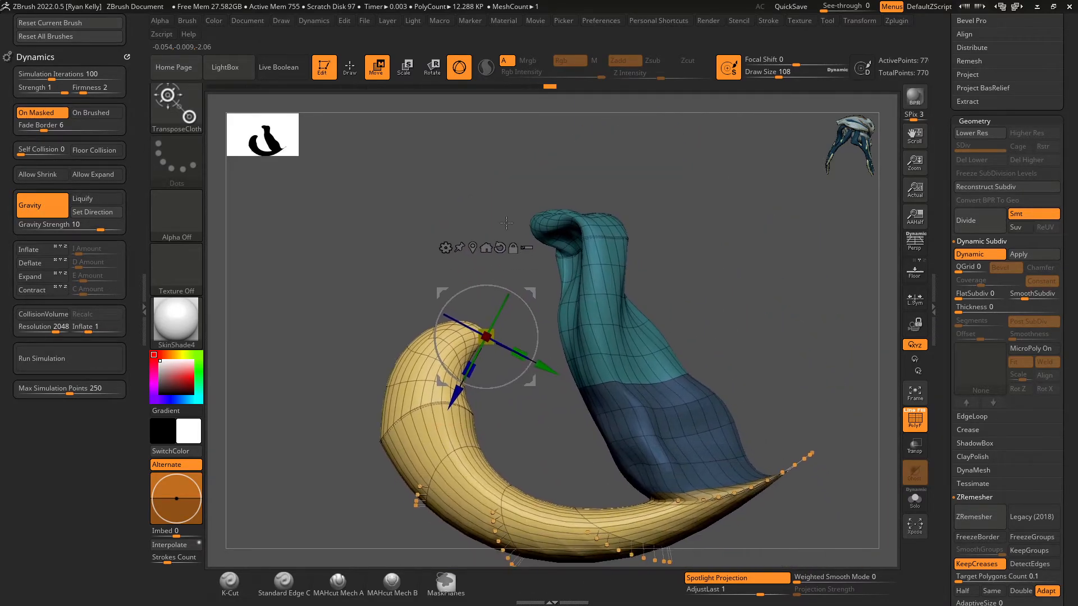
key(ctrl+z)
key(ctrl+z)
key(ctrl+z)
key(ctrl+z)
key(ctrl+z)
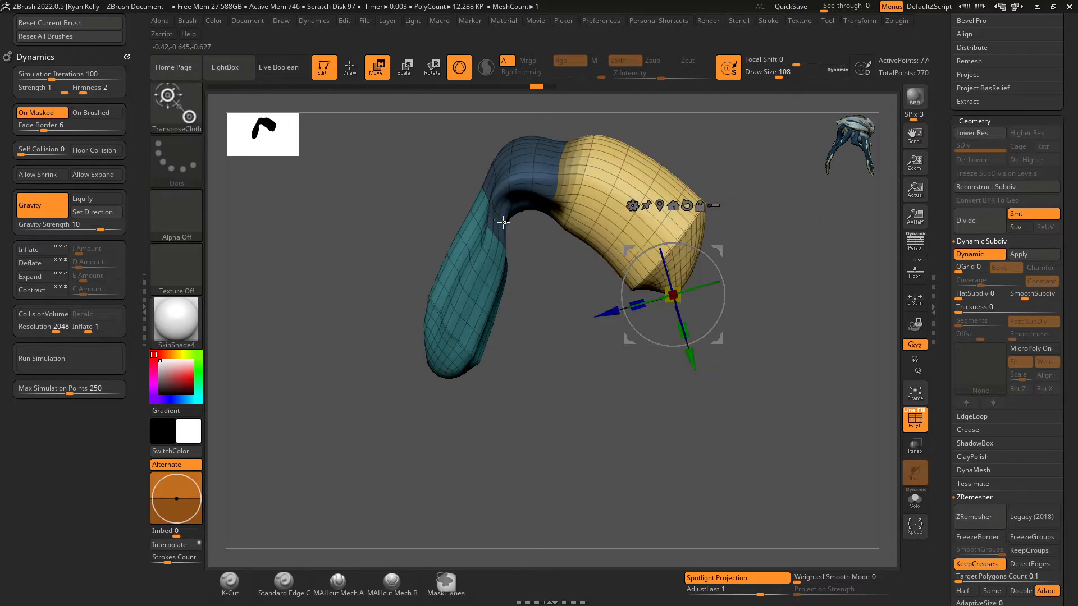
key(ctrl+z)
key(ctrl+z)
key(ctrl+z)
key(ctrl+z)
key(ctrl+z)
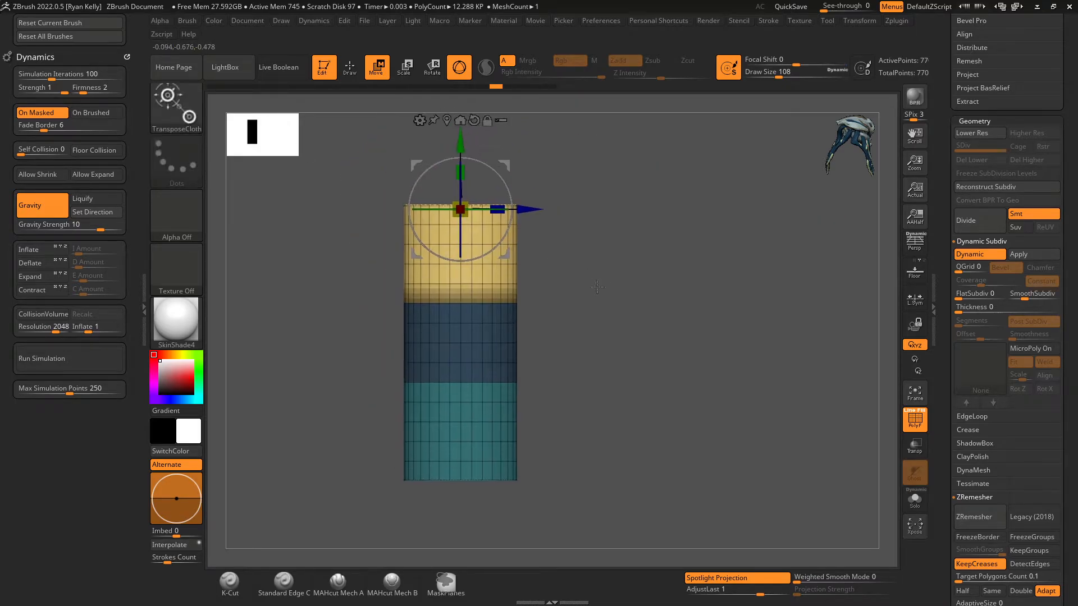
- Clear the existing mask and mask everything except the bottom end of the cylinder
key(ctrl+shift+z)
key(ctrl+shift+z)
key(ctrl+shift+z)
key(ctrl+shift+z)
key(ctrl+shift+z)
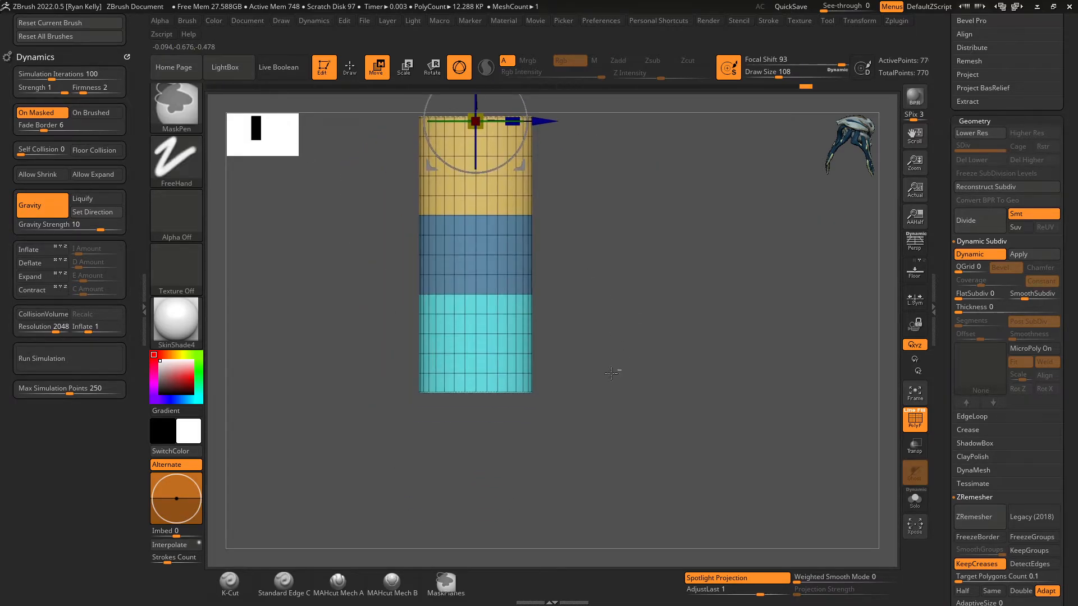
mouse_move(621, 370)
ctrl+mouse_down()
mouse_move(354, 483)
mouse_move(507, 424)
ctrl+mouse_up()
ctrl+click(628, 397)
- Activate the TransposeCloth brush, soften the mask's edge, and center the gizmo on the unmasked bottom end
key(b)
key(t)
key(c)
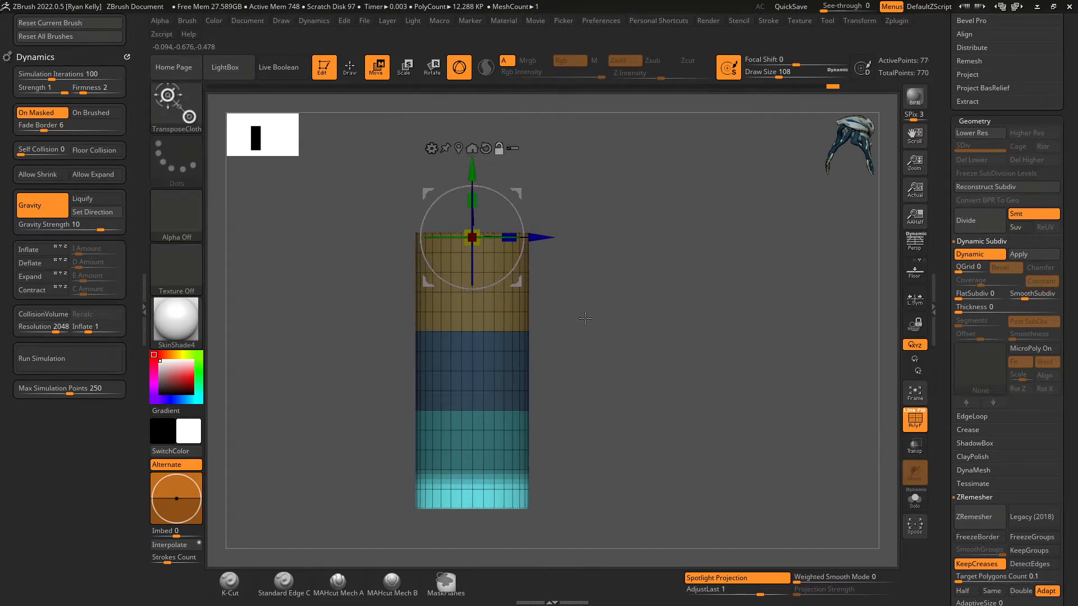
ctrl+click(546, 205)
ctrl+click(552, 219)
alt+drag(551, 222, 558, 128)
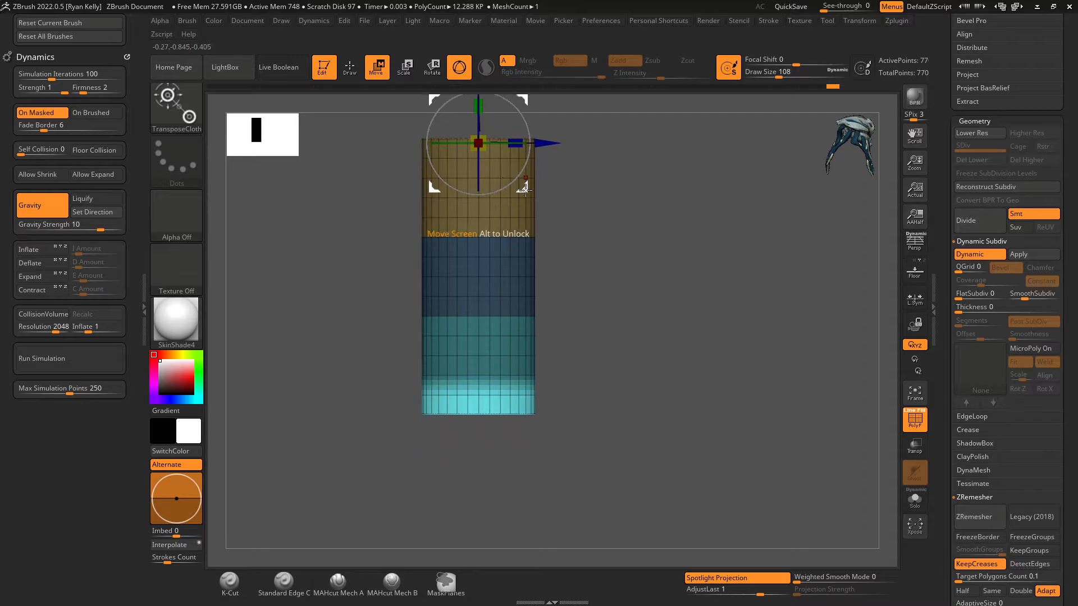
alt+click(540, 243)
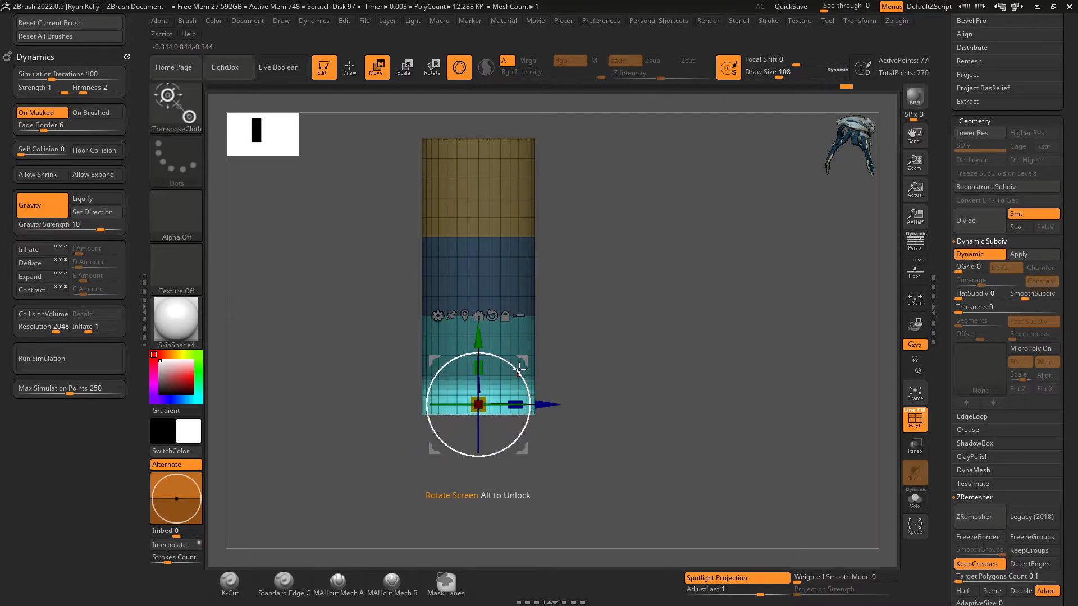
- Try swinging the unmasked bottom end with TransposeCloth under On Masked, and undo back to the straight cylinder
drag(519, 369, 387, 173)
key(ctrl+z)
key(ctrl+z)
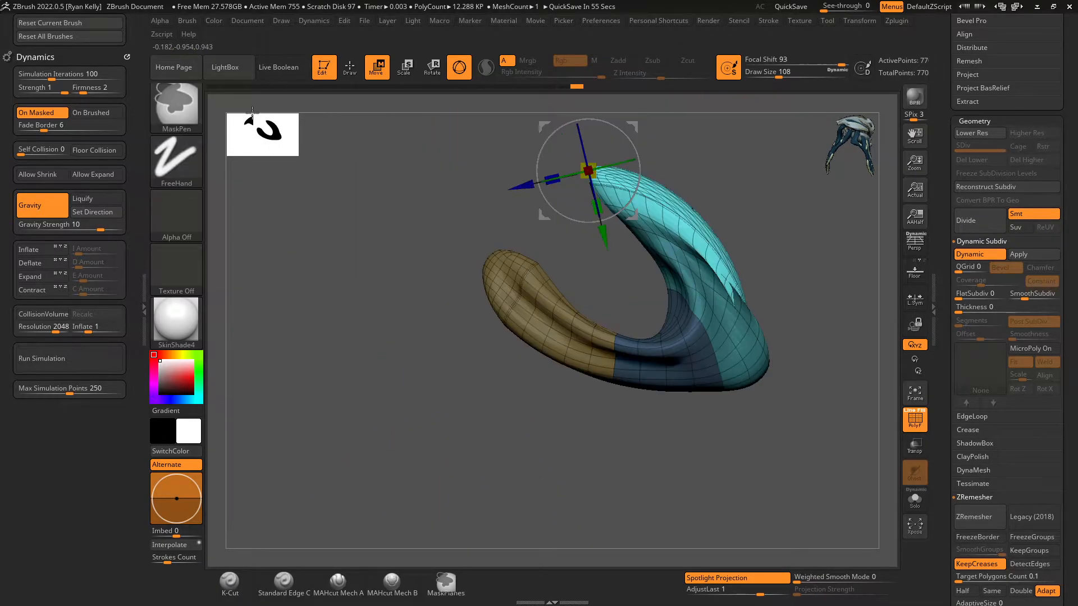
key(ctrl+z)
key(ctrl+z)
key(ctrl+z)
key(ctrl+z)
key(ctrl+z)
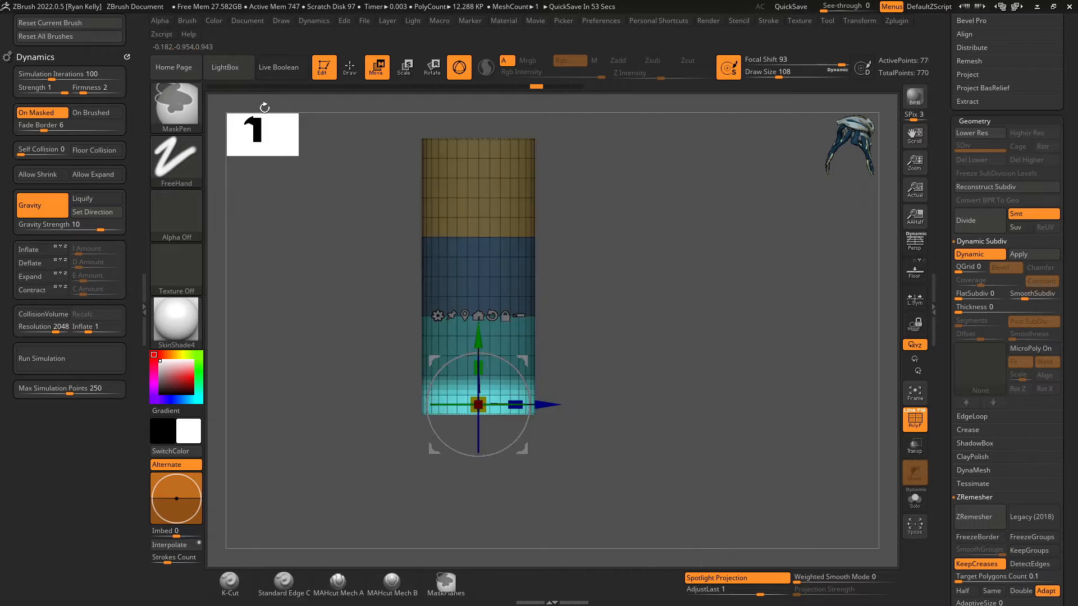
key(ctrl+z)
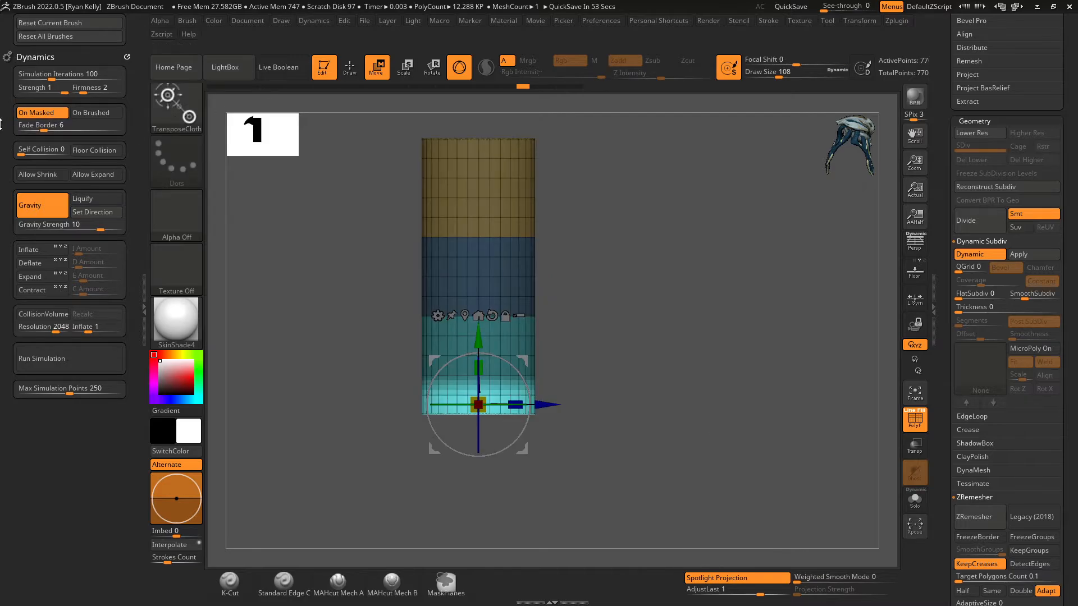
- Turn off both On Masked and On Brushed, clear the mask, and switch to the ClothHook brush
click(107, 112)
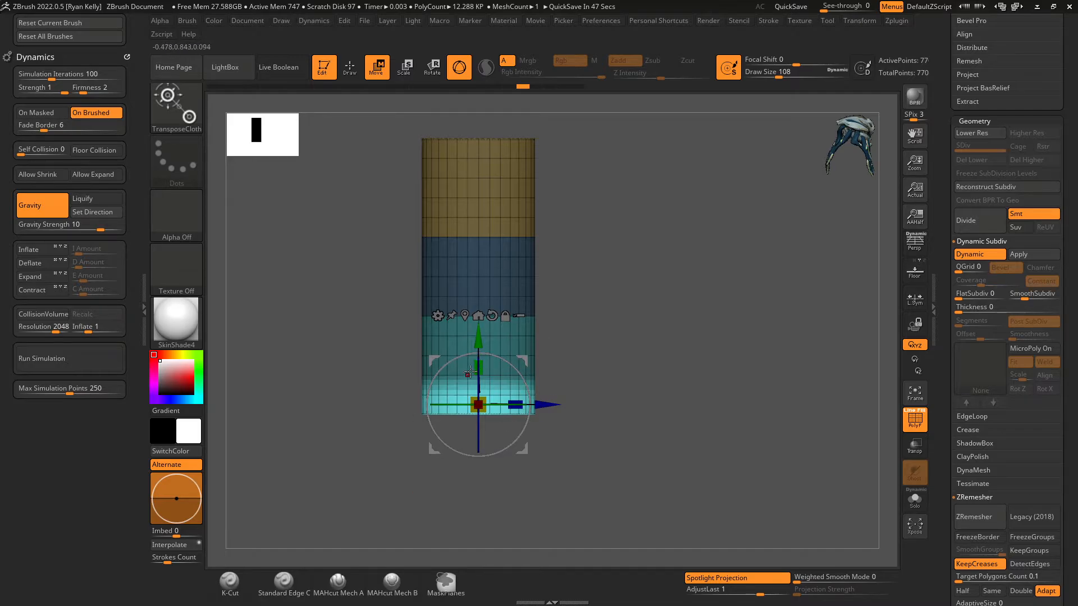
click(87, 113)
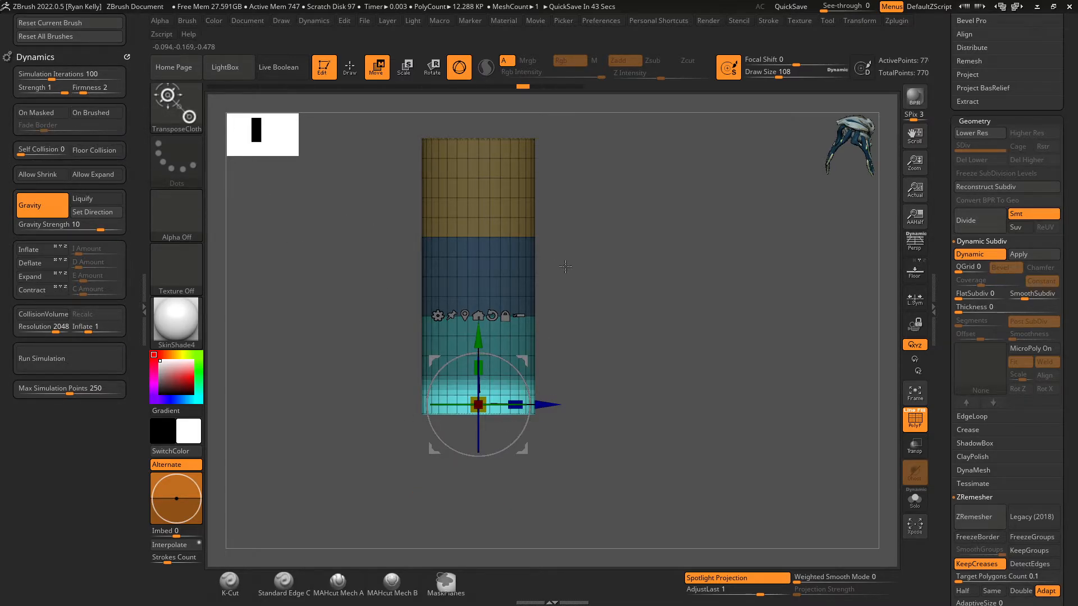
key(q)
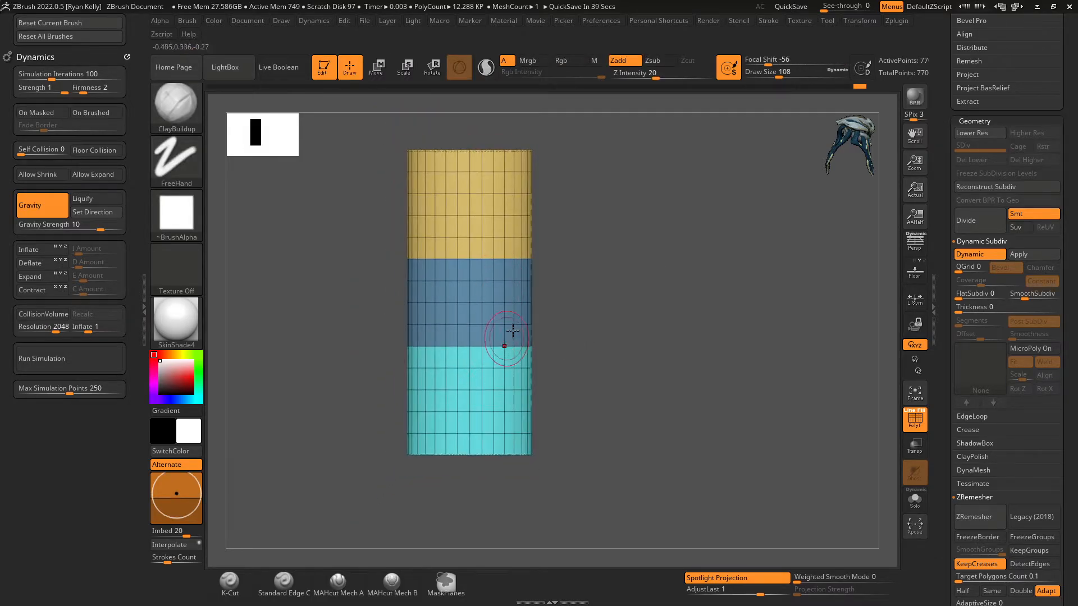
key(b)
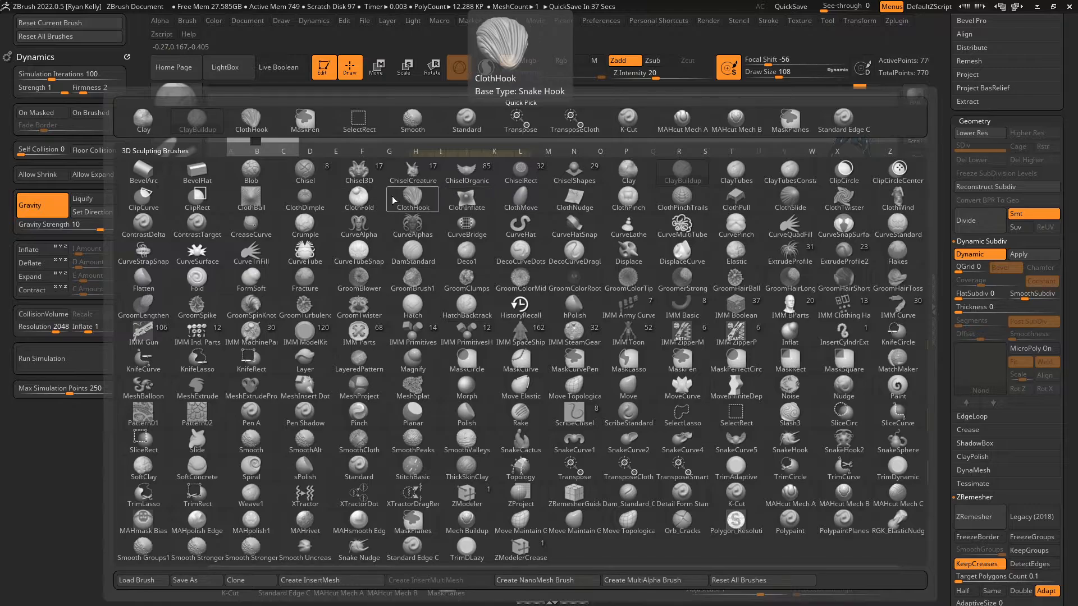
click(423, 205)
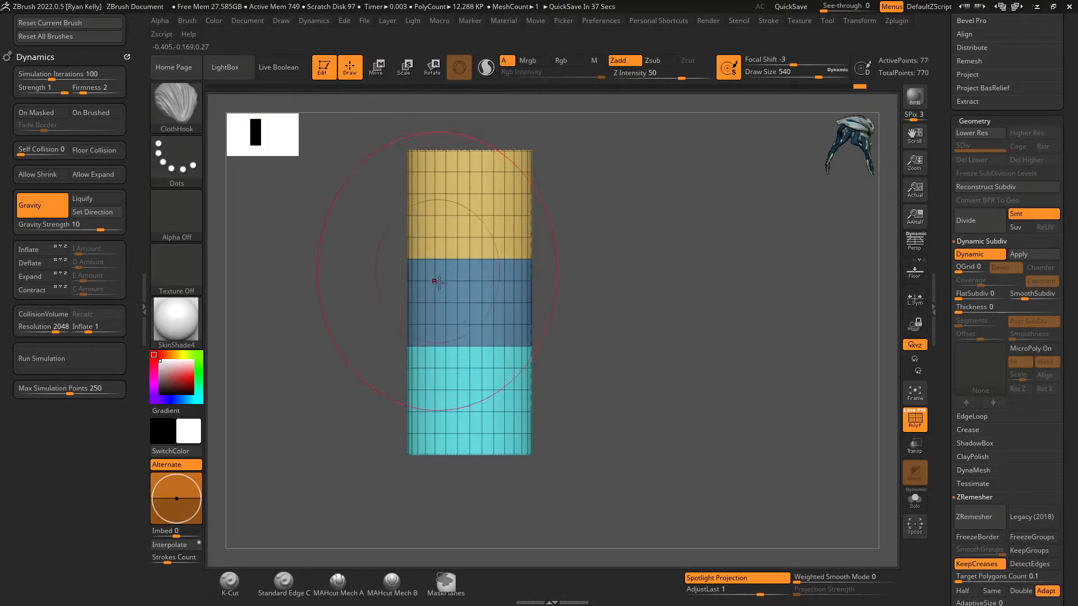
- Enable On Brushed, try pulling the cylinder's bottom end sideways with ClothHook at Draw Size 540, and undo it
click(120, 113)
mouse_move(494, 434)
mouse_down()
mouse_move(509, 373)
mouse_move(501, 353)
mouse_move(523, 417)
mouse_move(584, 443)
mouse_move(709, 387)
mouse_move(759, 256)
mouse_move(746, 209)
mouse_move(761, 164)
mouse_move(744, 269)
mouse_move(668, 342)
mouse_up()
key(ctrl+z)
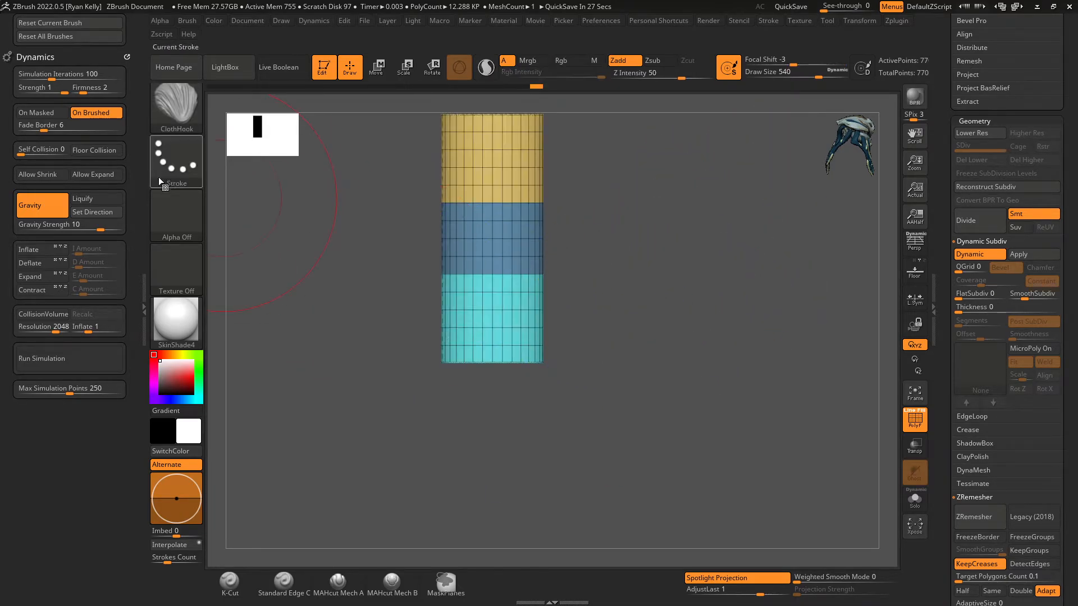
- Turn off On Brushed, try ClothHook strokes on the bottom end at Draw Sizes 540 and 276, and undo both
click(91, 112)
mouse_move(510, 349)
mouse_down()
mouse_move(561, 462)
mouse_move(726, 445)
mouse_move(793, 275)
mouse_move(571, 133)
mouse_up()
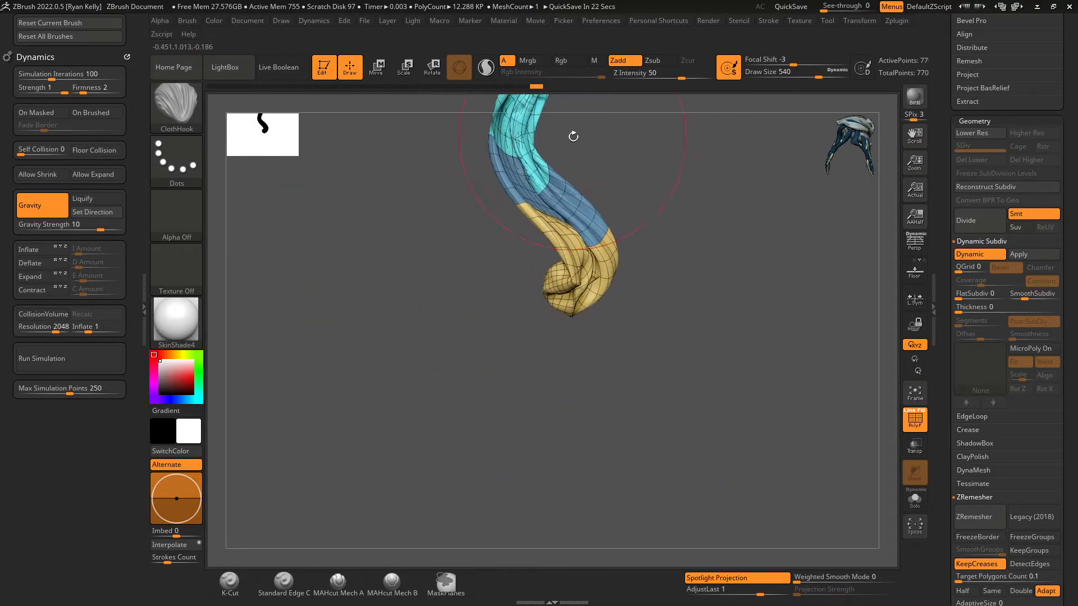
key(ctrl+z)
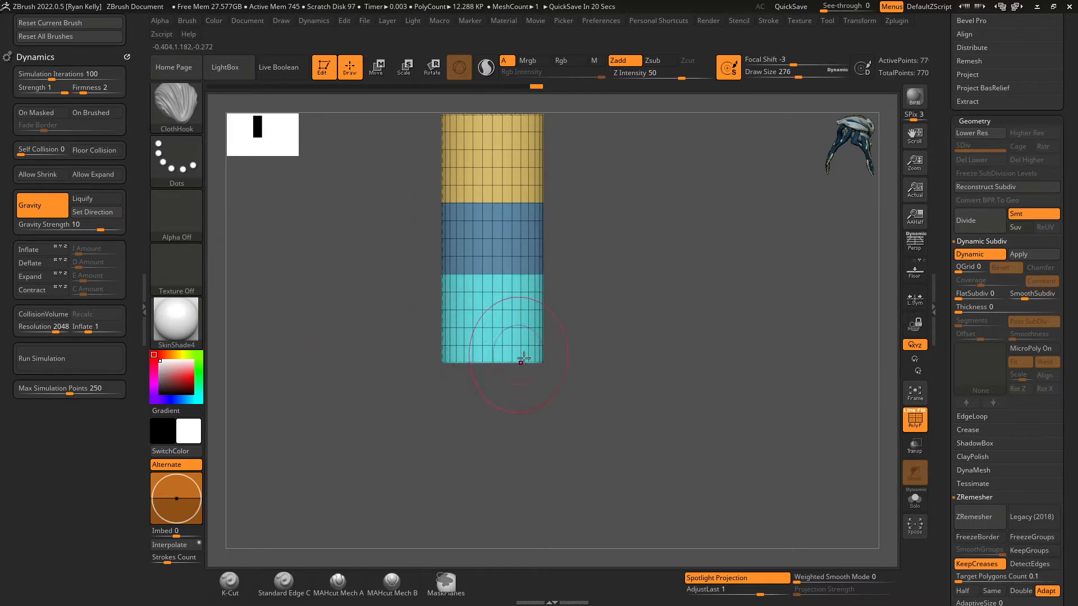
mouse_move(523, 358)
mouse_down()
mouse_move(552, 442)
mouse_move(571, 416)
mouse_up()
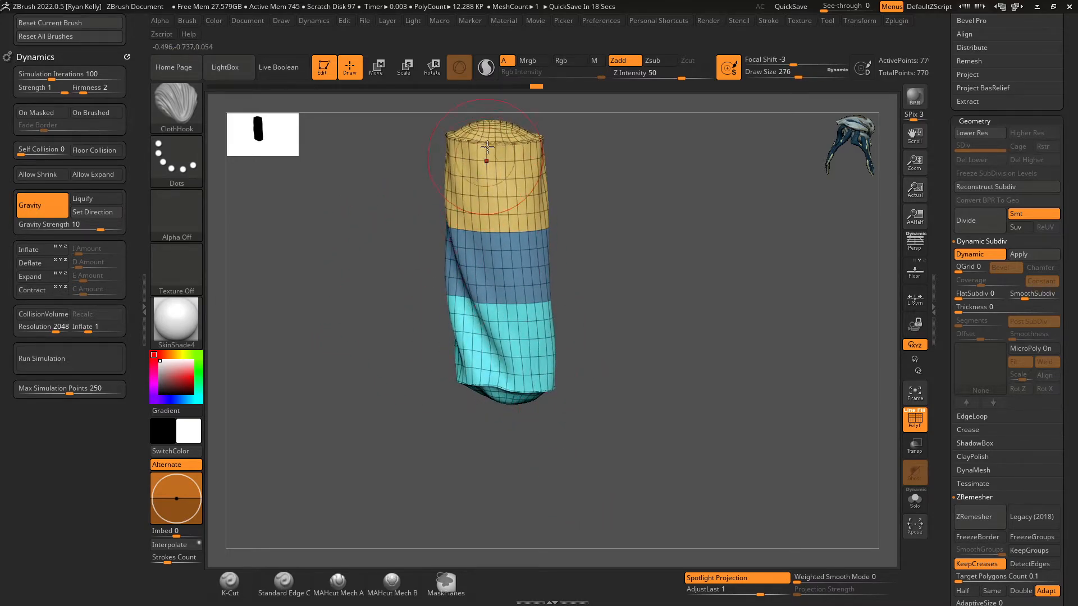
key(ctrl+z)
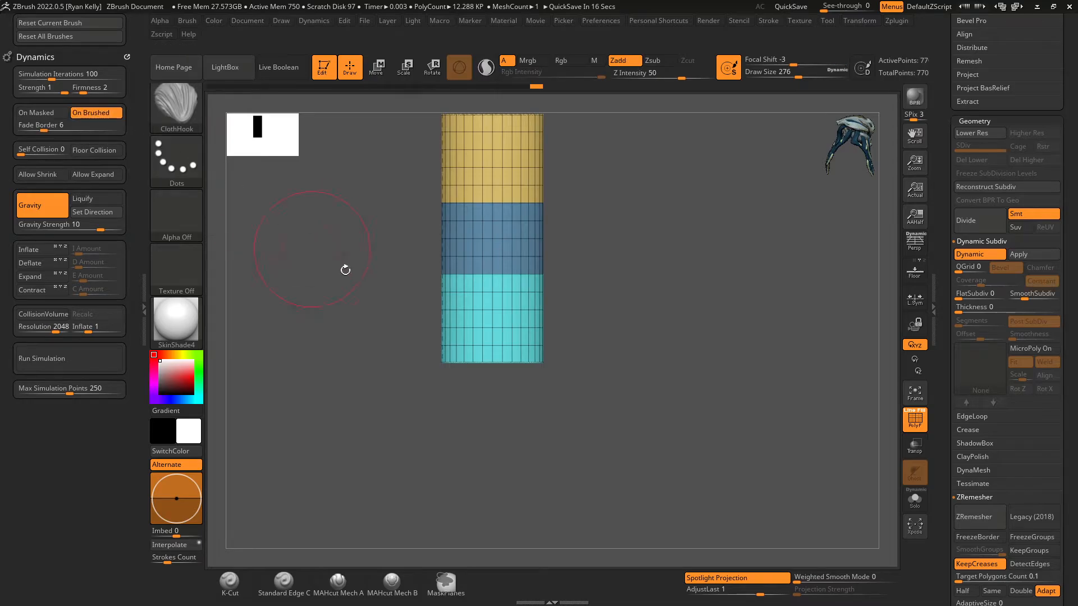
- With On Brushed enabled, try downward ClothHook pulls on the bottom edge at Draw Size 276, and undo them
drag(508, 347, 552, 487)
mouse_move(511, 356)
mouse_down()
mouse_move(537, 455)
mouse_move(519, 387)
mouse_up()
key(ctrl+z)
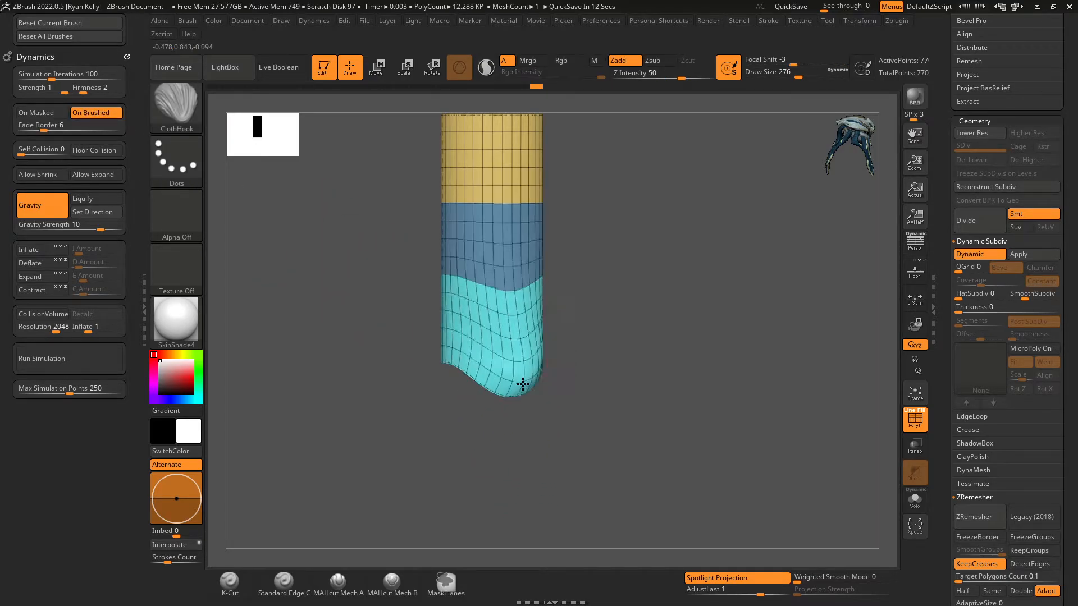
key(ctrl+z)
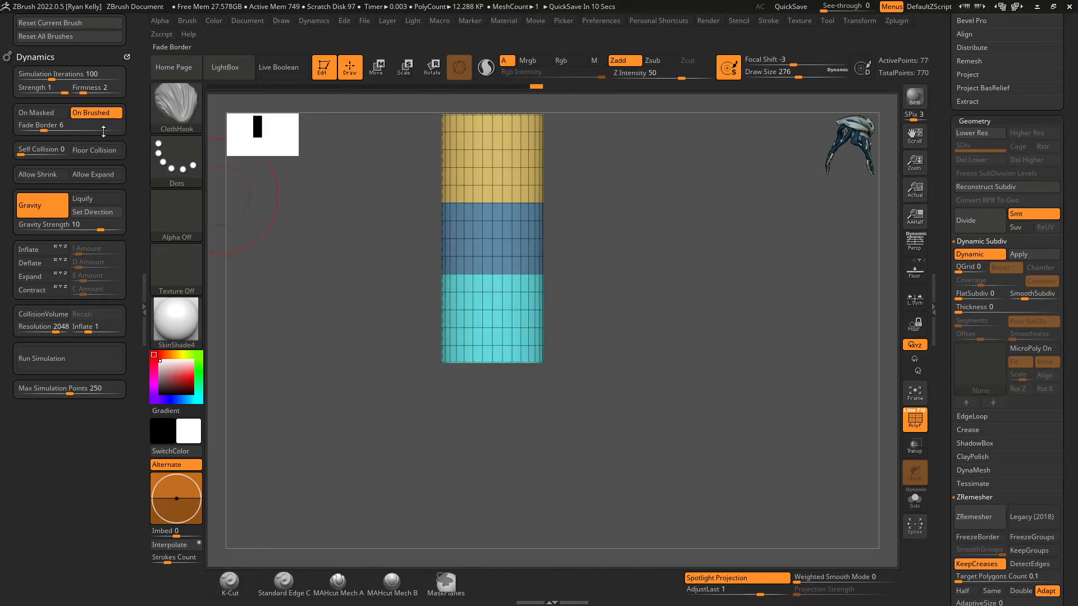
- Disable On Brushed again, try dragging the whole cylinder down by its lower end with ClothHook, and undo the stroke
click(94, 114)
drag(572, 363, 636, 448)
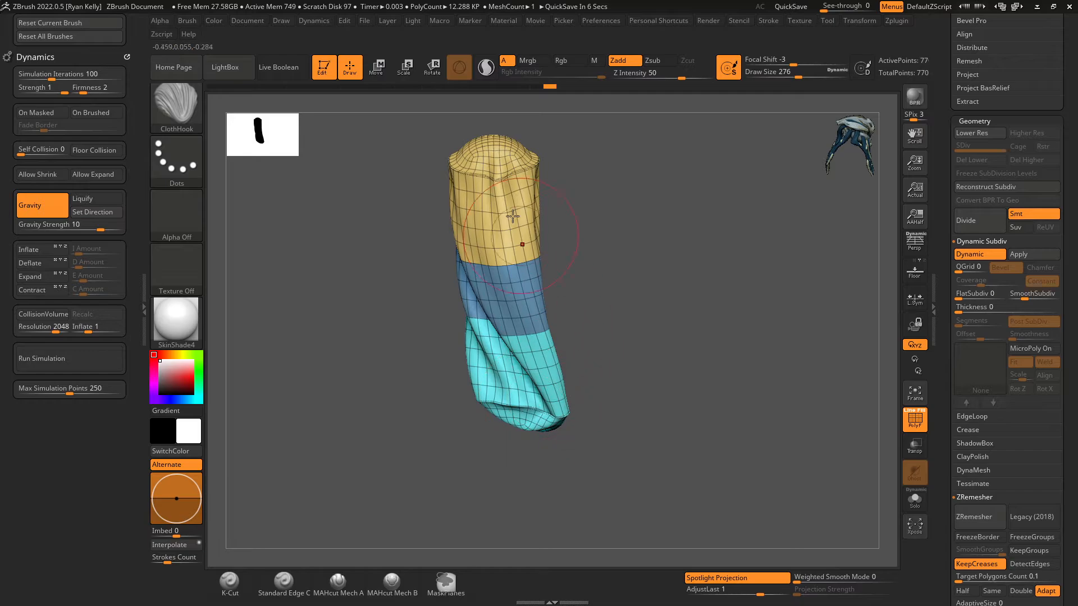
key(ctrl+z)
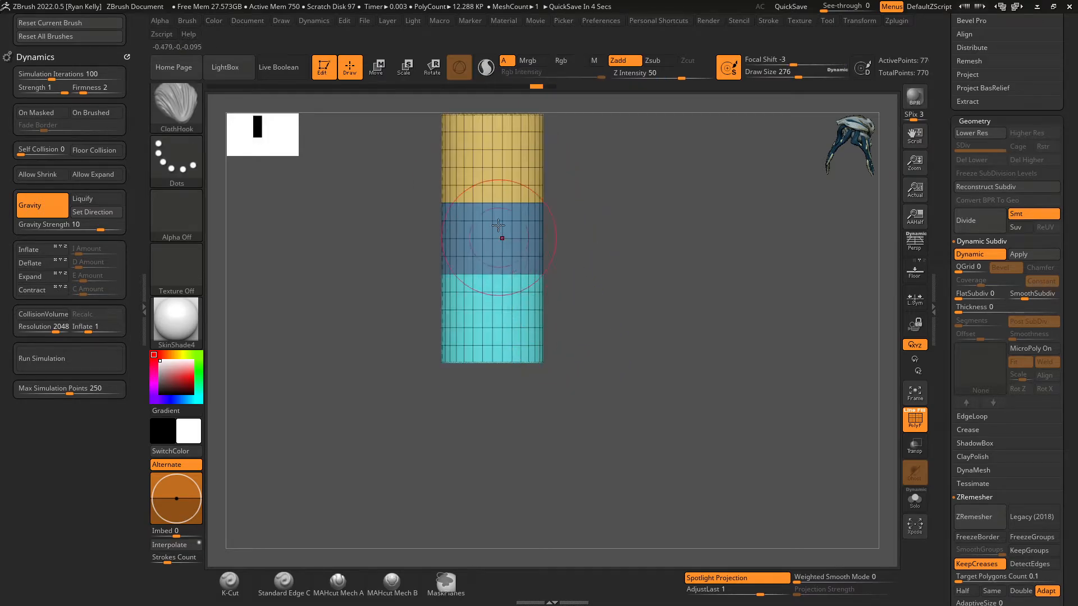
- Try pulling the middle of the cylinder downward with the ClothHook brush, and undo the stroke
drag(500, 236, 498, 356)
key(ctrl+z)
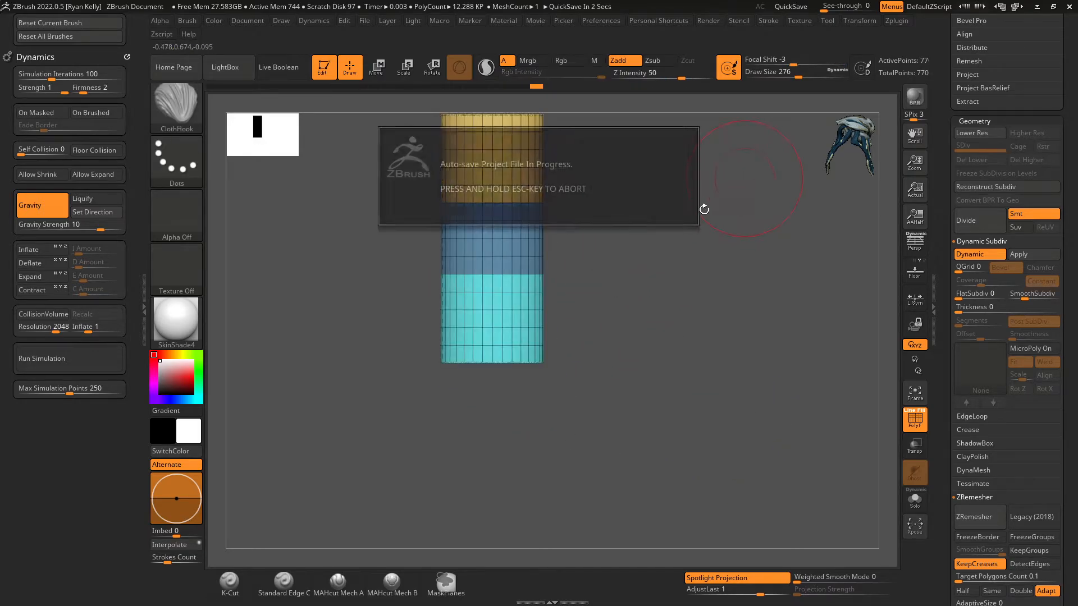
- Turn off dynamic subdivision for the cylinder and divide its mesh to subdivision level 2
alt+drag(712, 225, 743, 356)
click(982, 254)
alt+drag(681, 289, 668, 324)
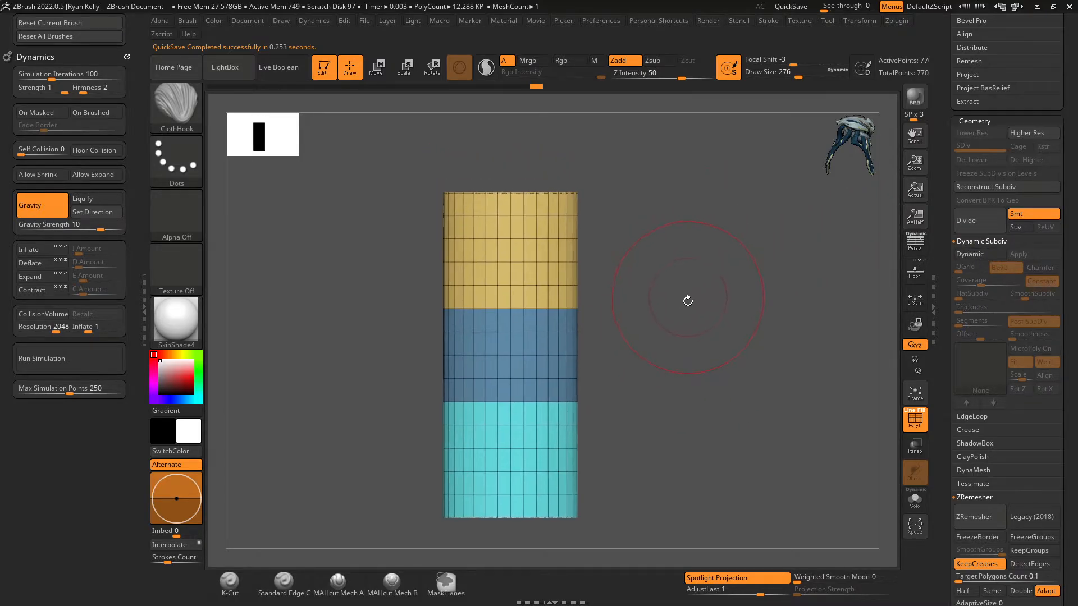
key(ctrl+d)
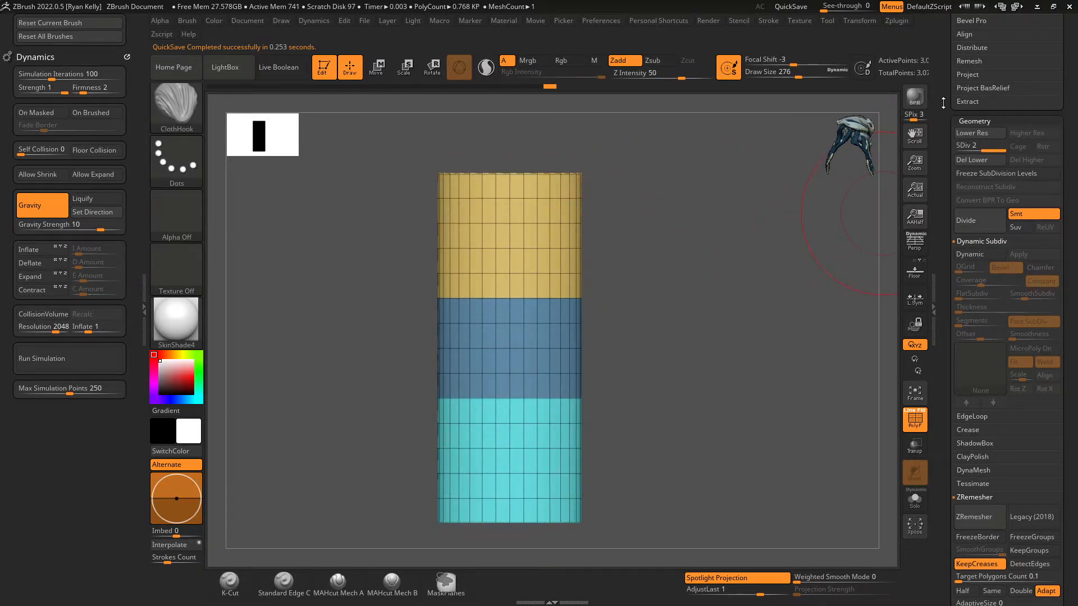
key(ctrl)
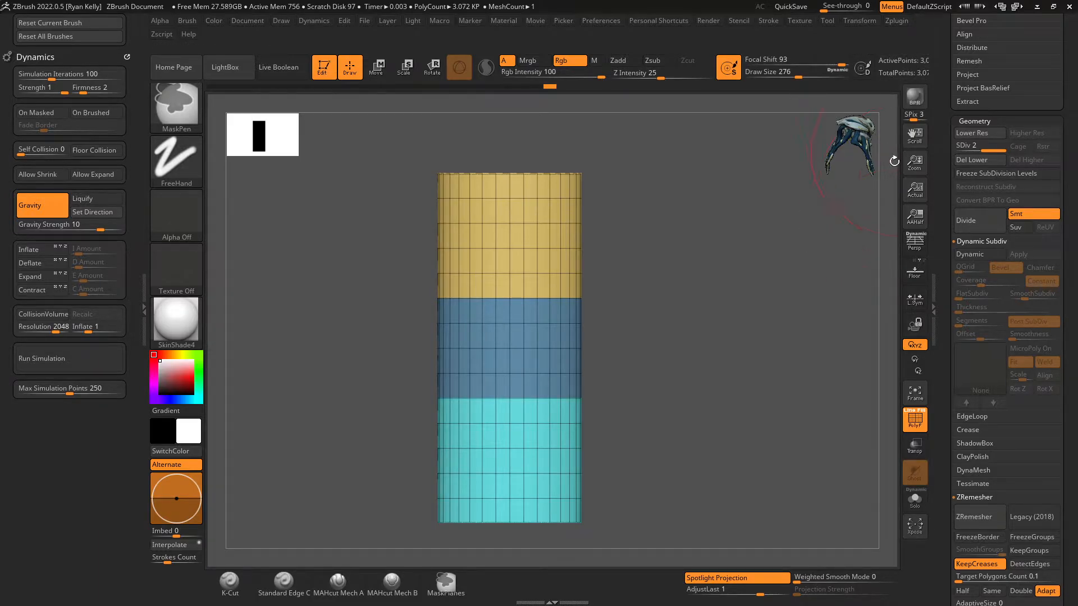
key(ctrl)
drag(897, 54, 824, 61)
alt+drag(387, 256, 383, 221)
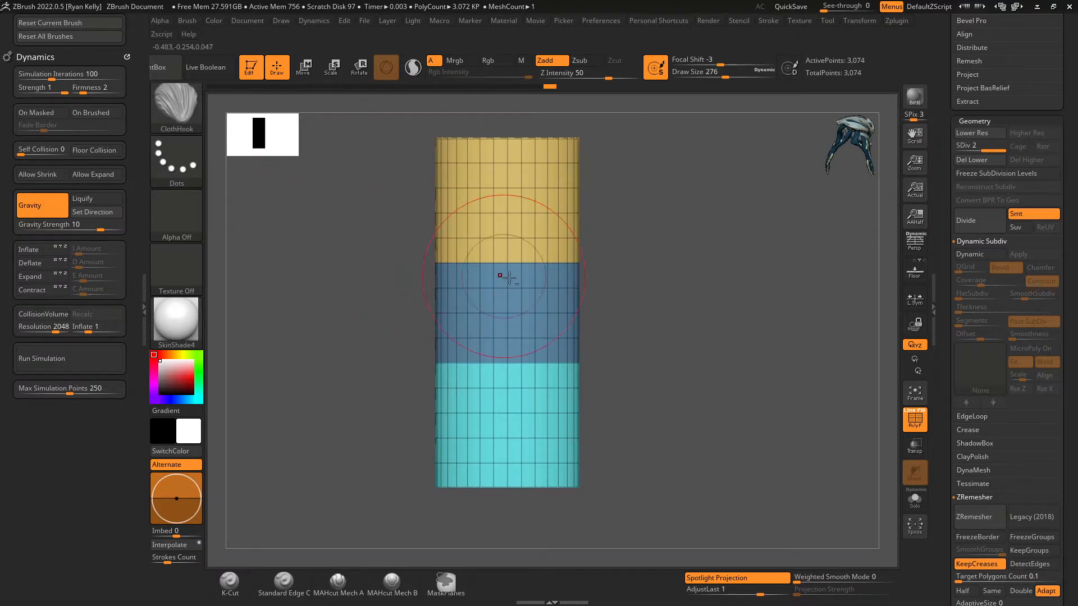
- Hide the polyframe on the cylinder and switch to the ClothNudge brush
click(902, 424)
mouse_move(832, 380)
mouse_down()
mouse_move(729, 279)
mouse_move(654, 280)
mouse_move(195, 113)
mouse_up()
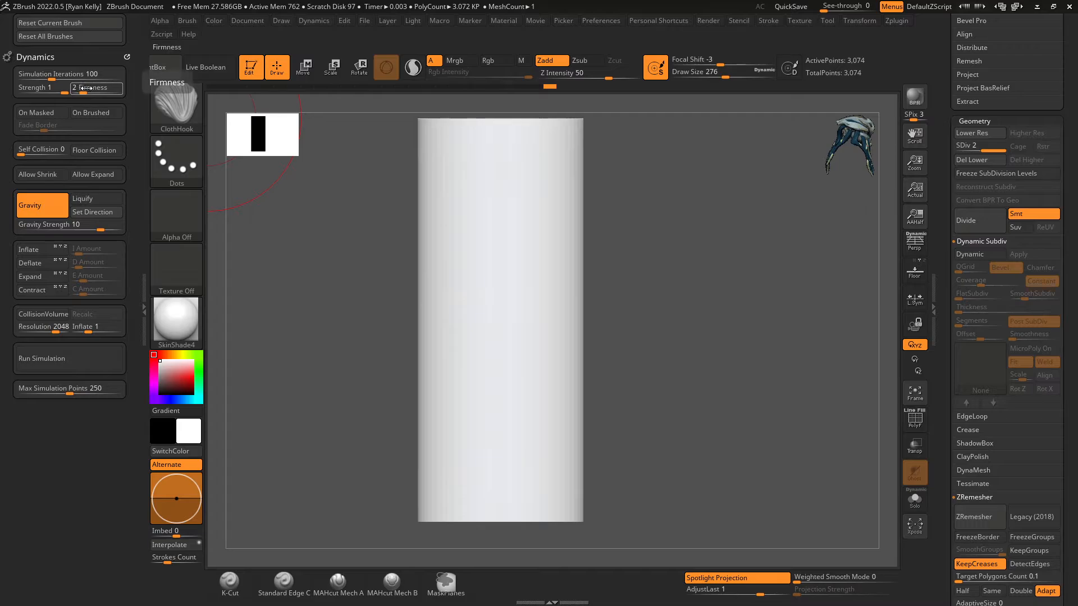
key(b)
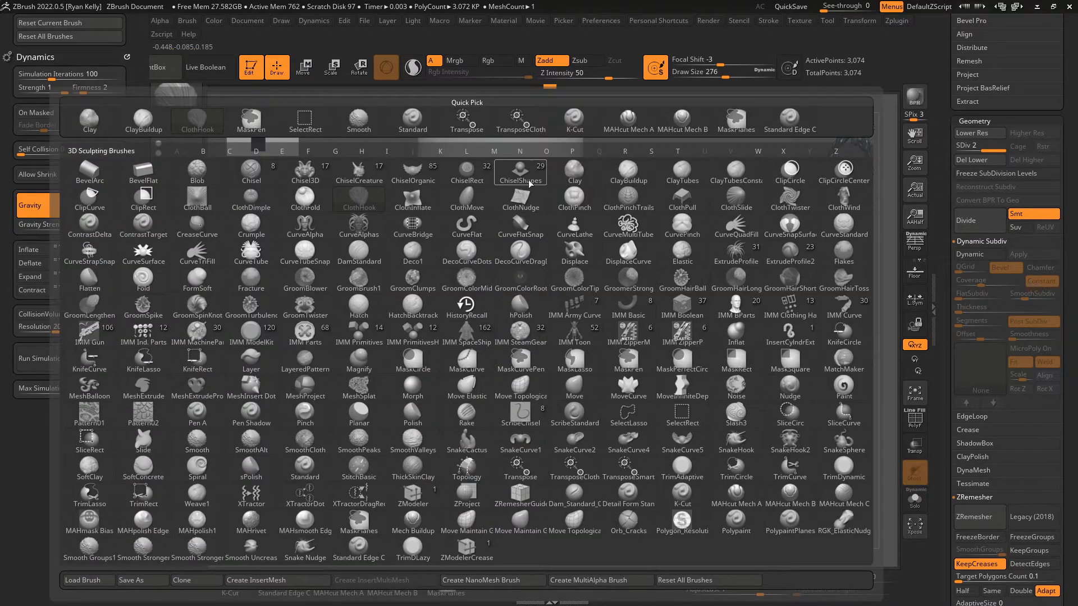
click(522, 202)
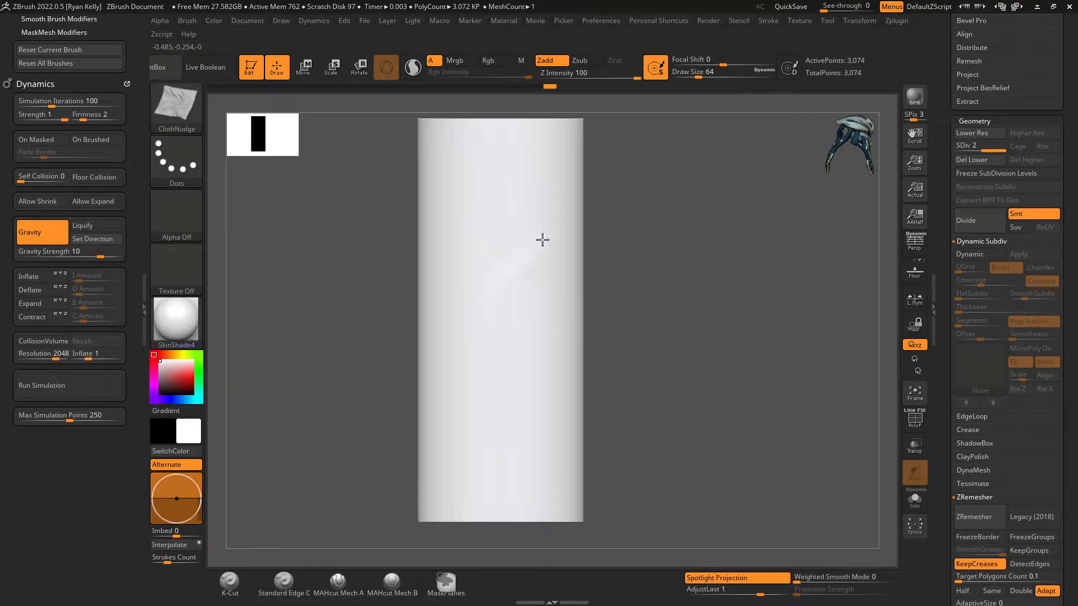
- Check the cylinder's wireframe density and divide the mesh three more times, up to subdivision level 5
drag(642, 271, 851, 350)
click(915, 420)
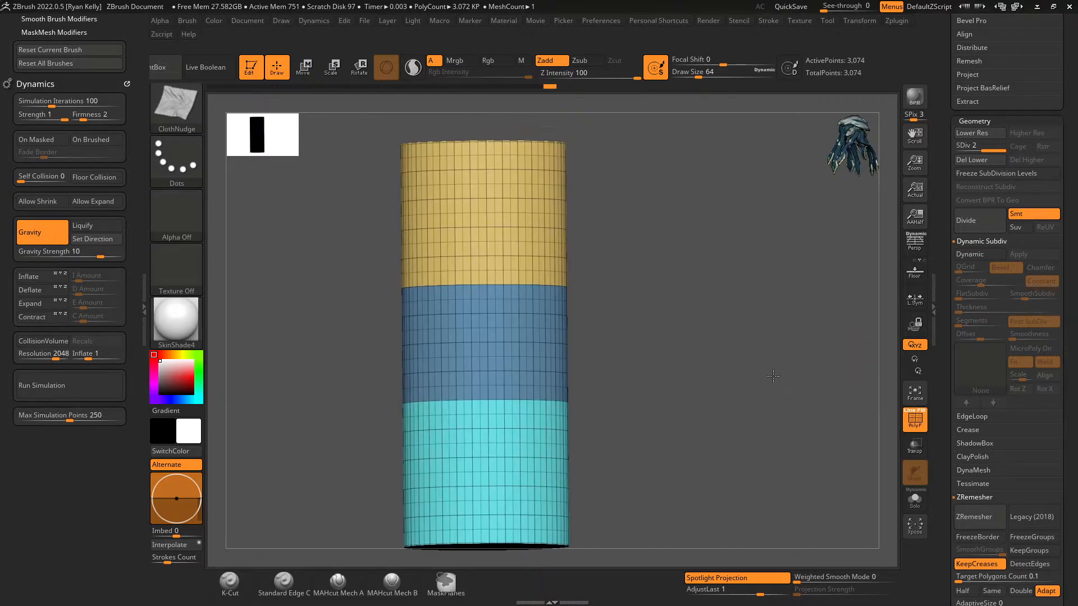
drag(864, 409, 680, 313)
click(914, 419)
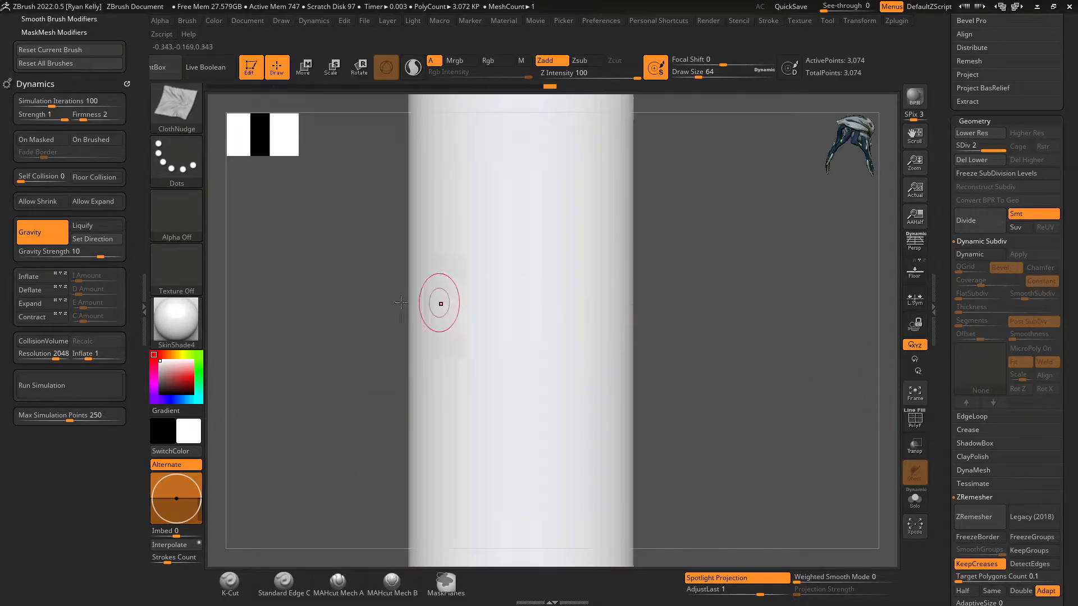
drag(168, 366, 160, 367)
drag(236, 320, 381, 324)
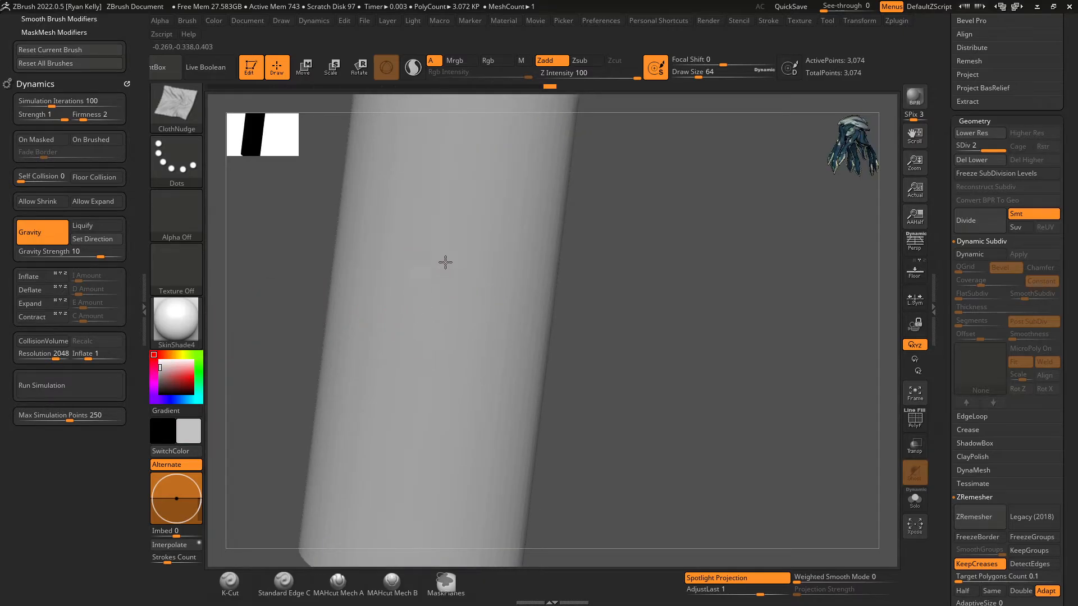
shift+right_drag(486, 248, 621, 221)
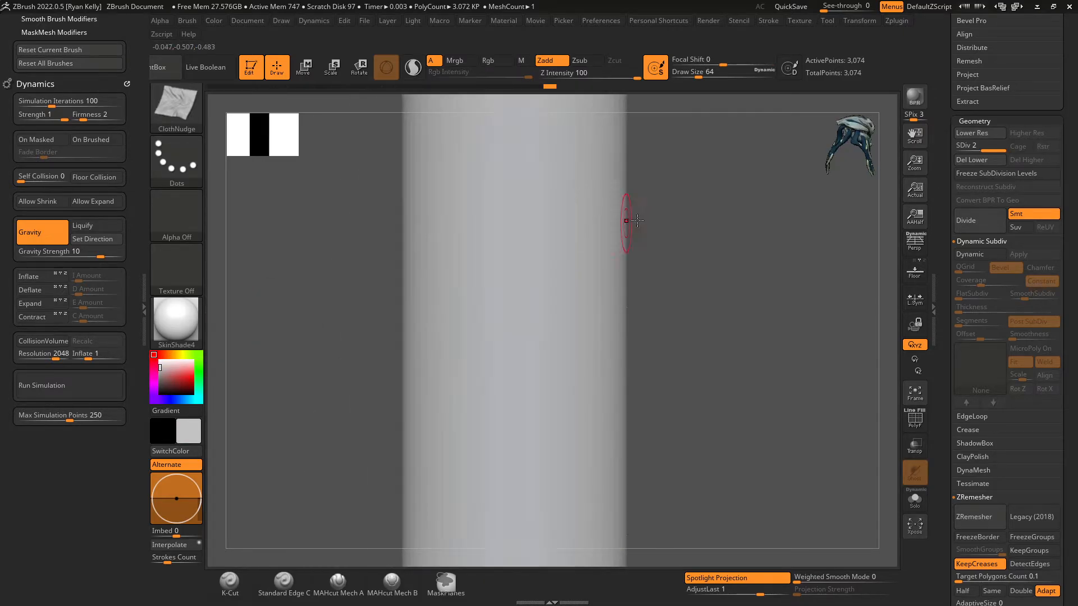
key(ctrl+d)
key(ctrl+d)
key(ctrl+d)
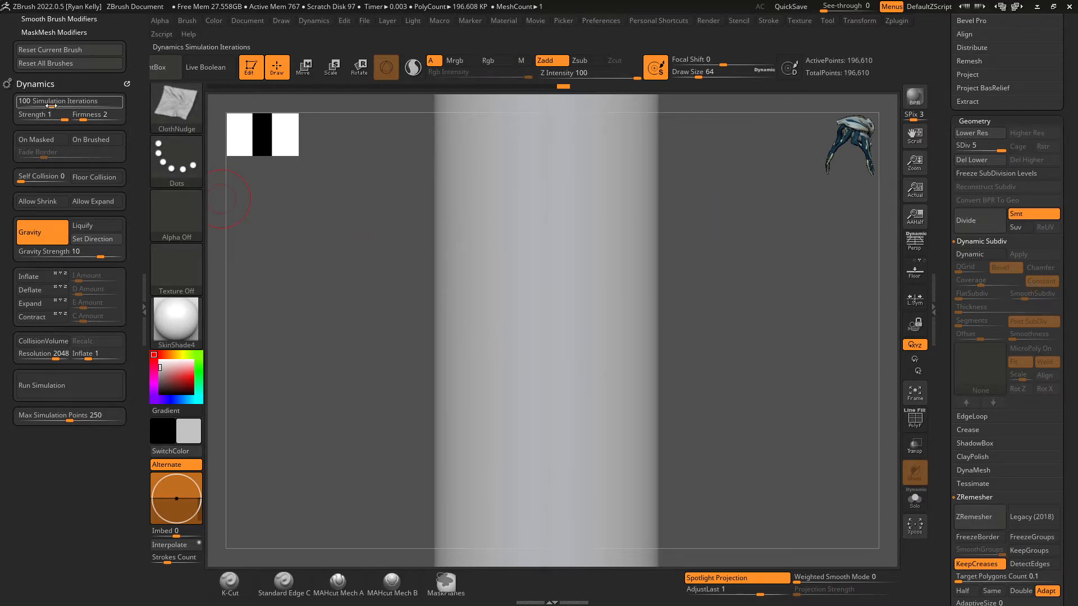
- Try a curved ClothNudge stroke on the front of the cylinder at 100 simulation iterations, and undo it
click(62, 414)
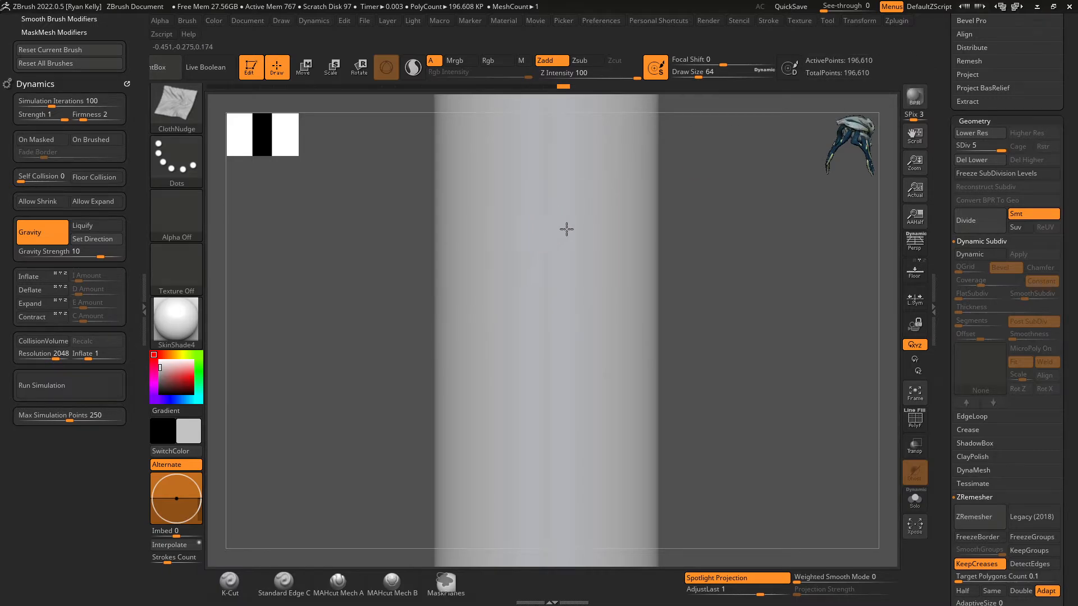
drag(562, 238, 570, 235)
key(ctrl)
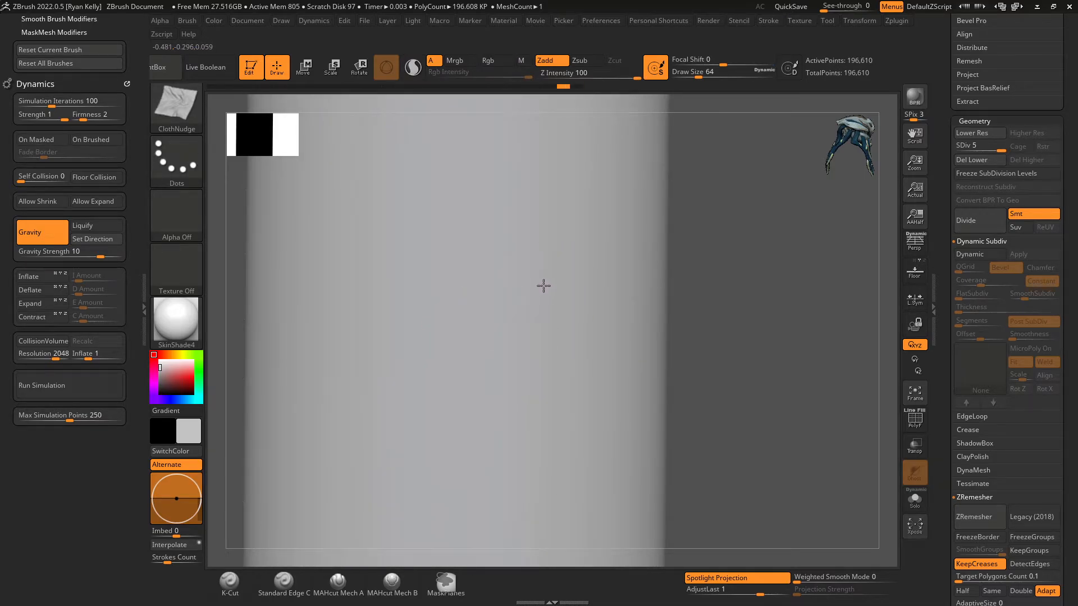
drag(544, 285, 552, 270)
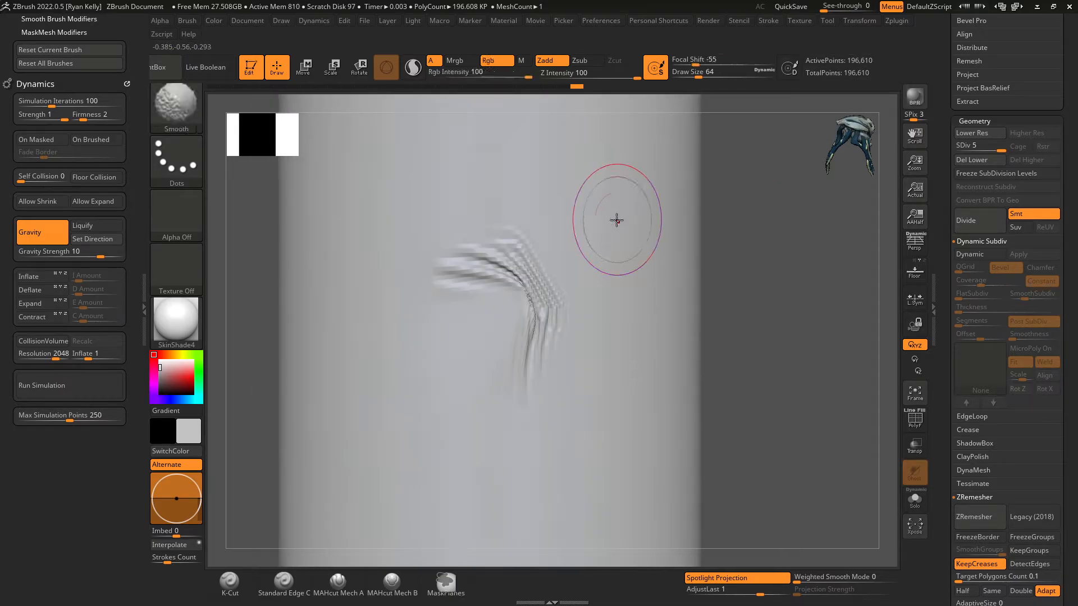
key(ctrl+z)
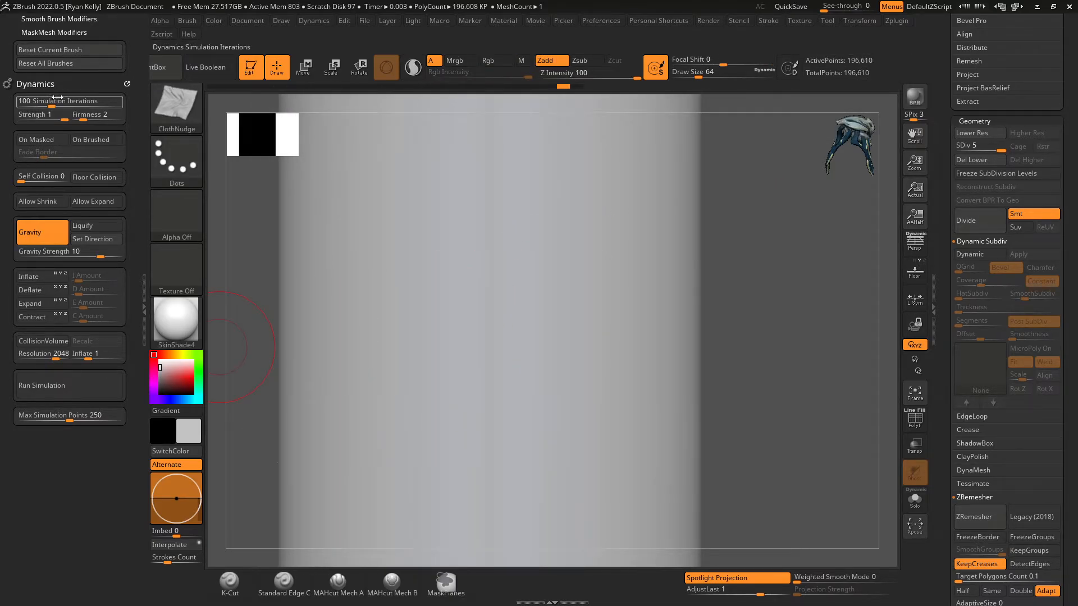
- Set the simulation iterations to 1000, try a ClothNudge stroke on the cylinder, and undo it
click(126, 105)
right_drag(416, 235, 433, 312)
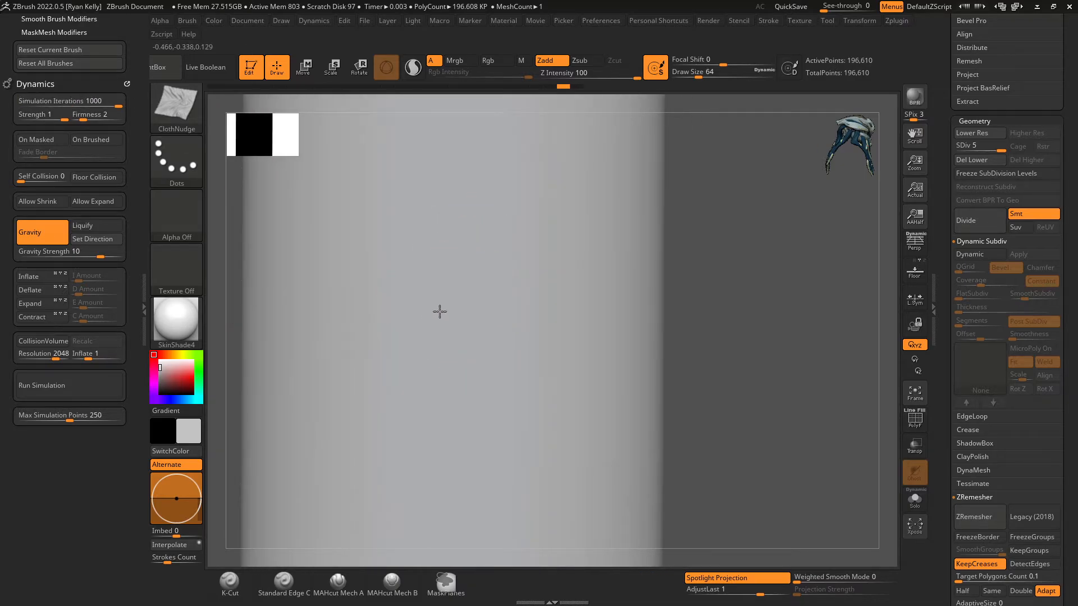
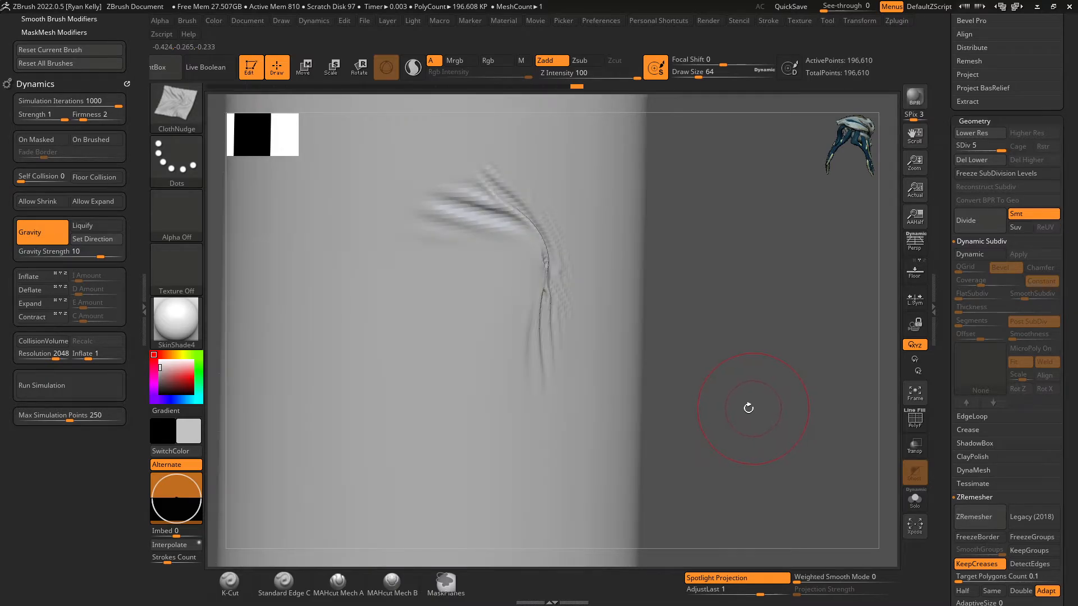
drag(748, 408, 719, 297)
drag(444, 197, 404, 235)
shift+right_drag(517, 234, 541, 230)
key(ctrl+z)
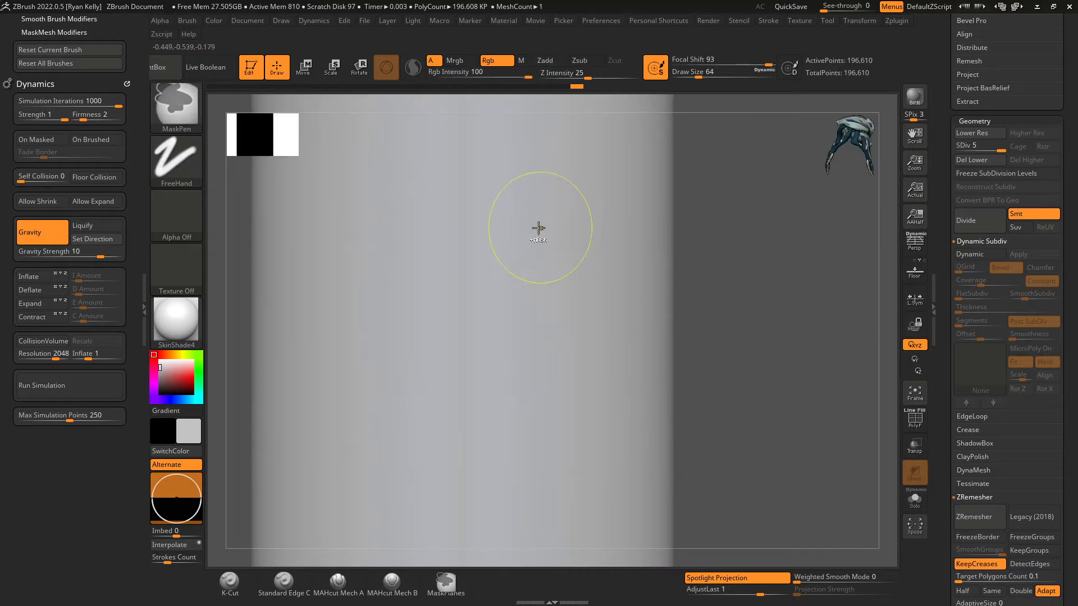
- Set the simulation iterations to 100 and lower the cylinder to subdivision level 4
drag(110, 100, 49, 102)
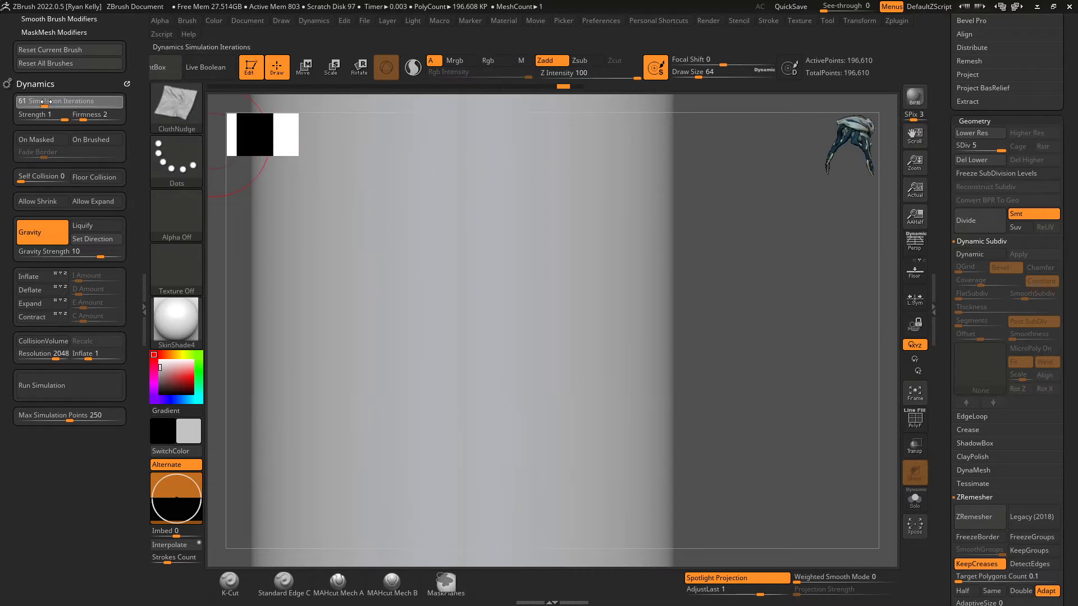
click(54, 102)
text(1)
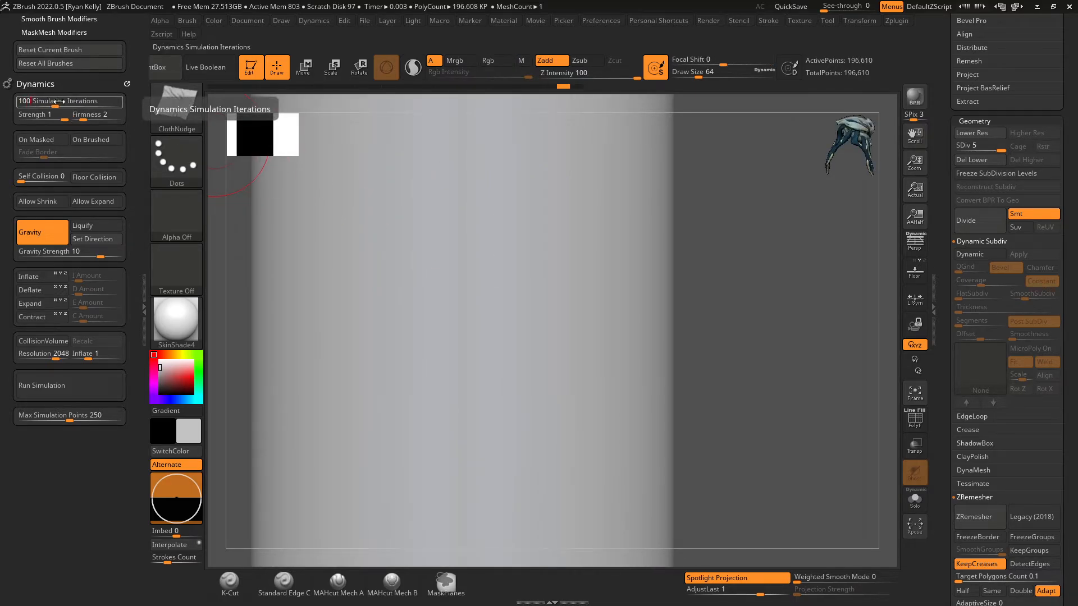
key(Return)
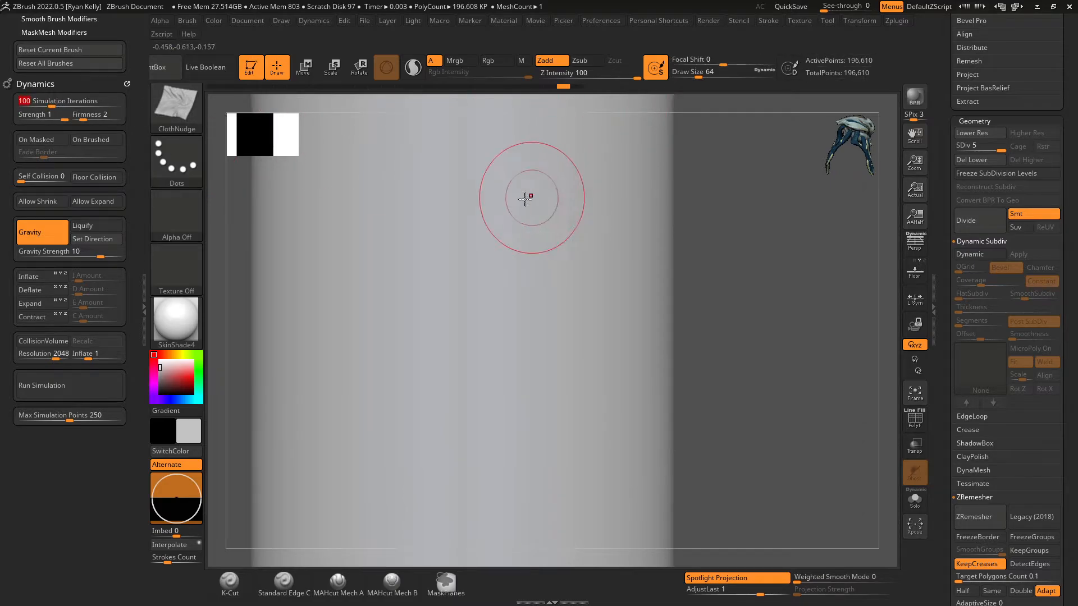
key(shift+d)
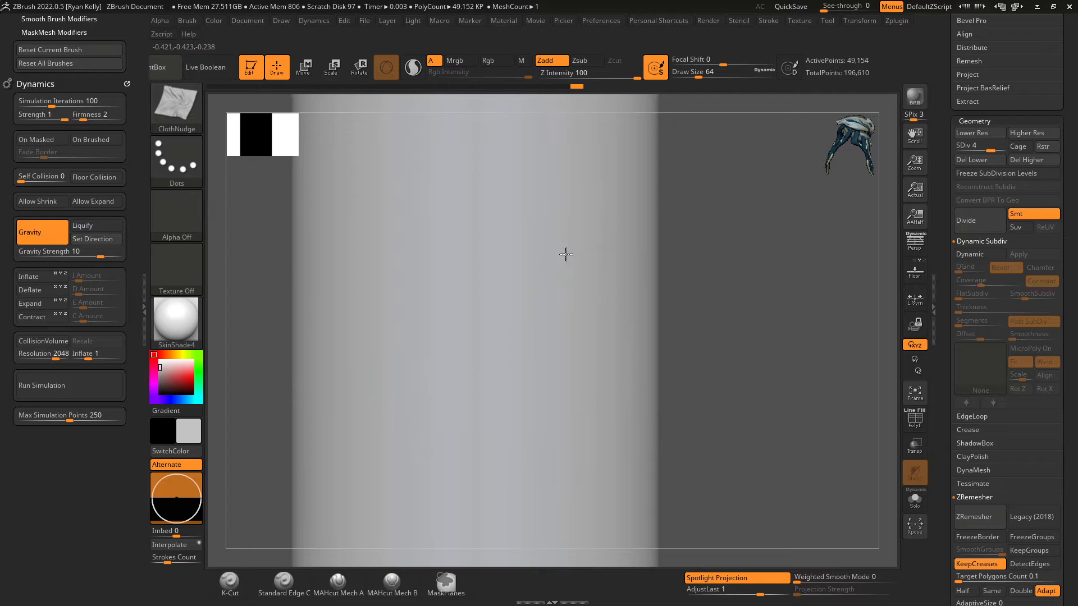
- Try diagonal ClothNudge strokes across the cylinder, both without and with the On Brushed option enabled
mouse_move(610, 219)
mouse_down()
mouse_move(634, 196)
mouse_move(491, 303)
mouse_move(419, 395)
mouse_move(592, 236)
mouse_move(629, 225)
mouse_move(507, 300)
mouse_move(378, 455)
mouse_up()
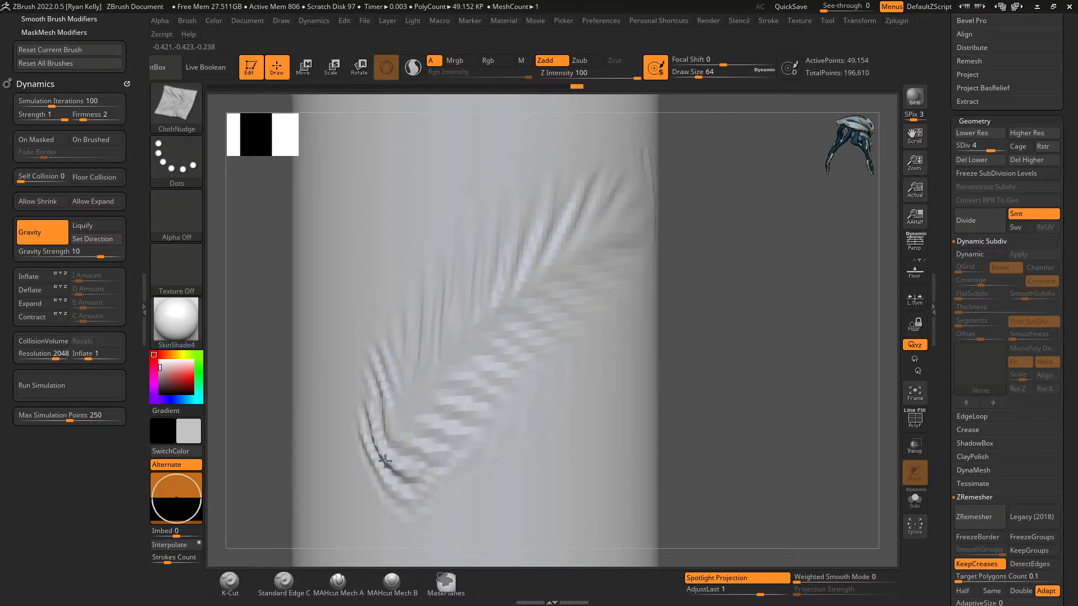
key(ctrl+z)
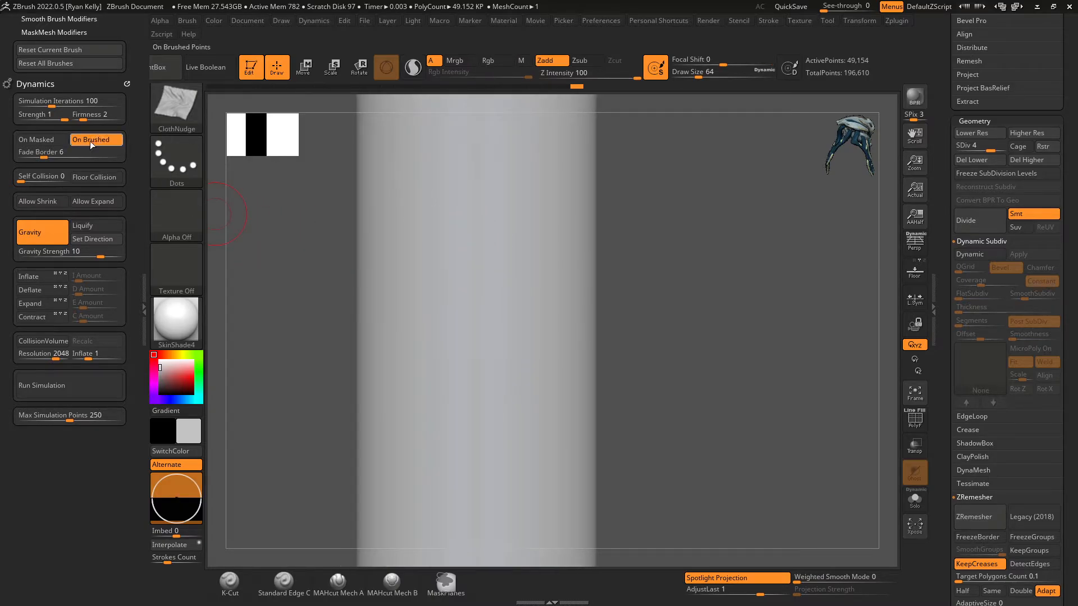
mouse_move(511, 241)
mouse_down()
mouse_move(430, 303)
mouse_move(557, 207)
mouse_move(433, 284)
mouse_move(532, 219)
mouse_move(412, 356)
mouse_move(561, 202)
mouse_move(406, 341)
mouse_move(570, 193)
mouse_move(414, 336)
mouse_move(391, 386)
mouse_move(561, 207)
mouse_move(705, 200)
mouse_up()
key(ctrl+z)
key(ctrl+z)
mouse_move(385, 392)
mouse_down()
mouse_move(495, 311)
mouse_move(562, 213)
mouse_move(426, 436)
mouse_move(447, 438)
mouse_move(611, 316)
mouse_move(583, 404)
mouse_up()
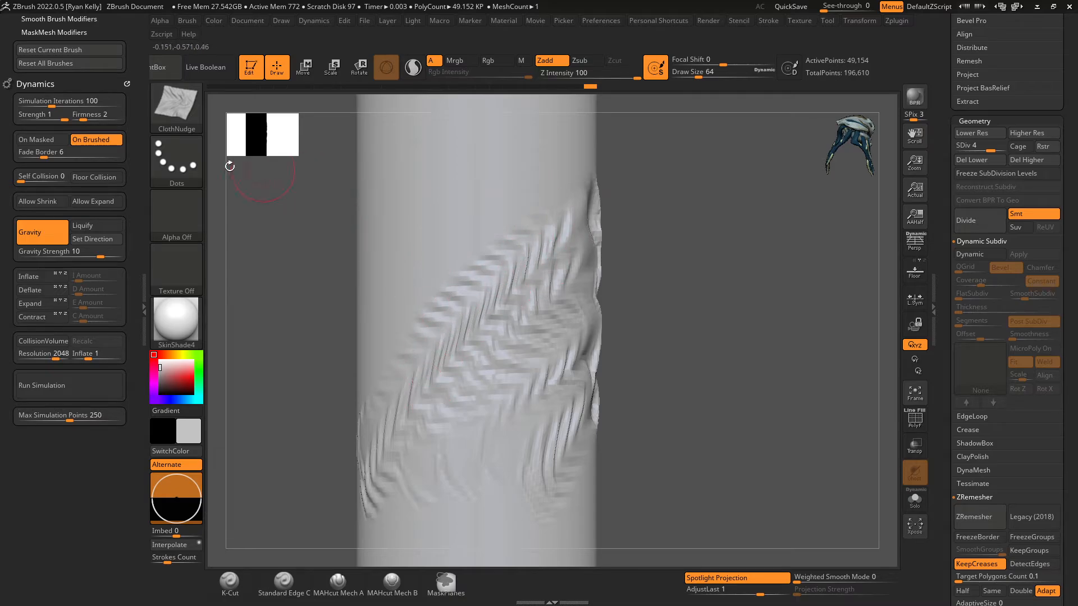
click(50, 150)
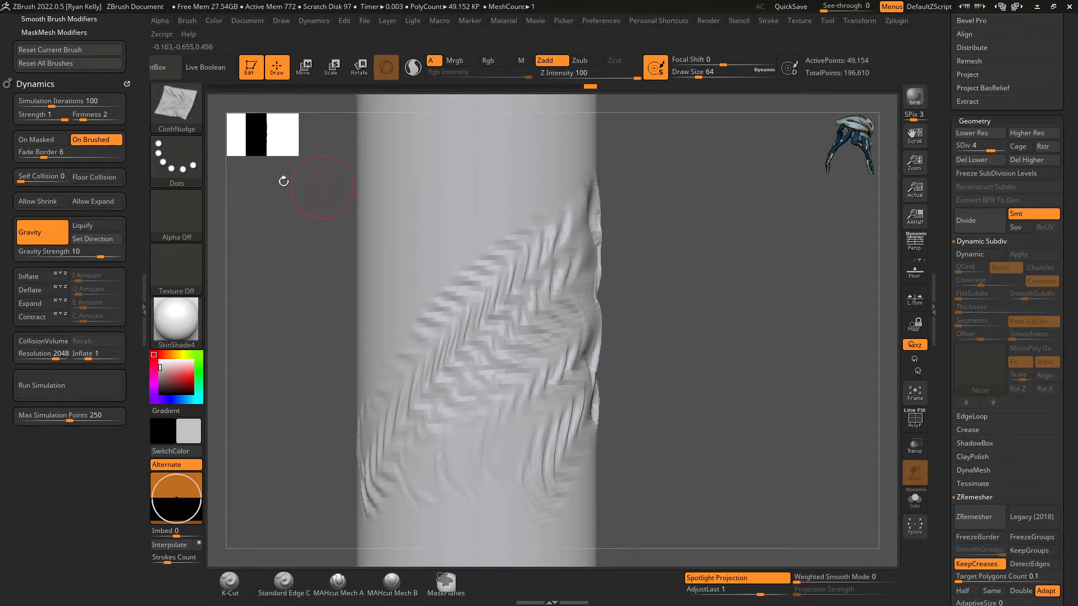
- Disable On Brushed, undo the wrinkles, try more diagonal ClothNudge strokes on the cylinder, and undo those as well
click(88, 141)
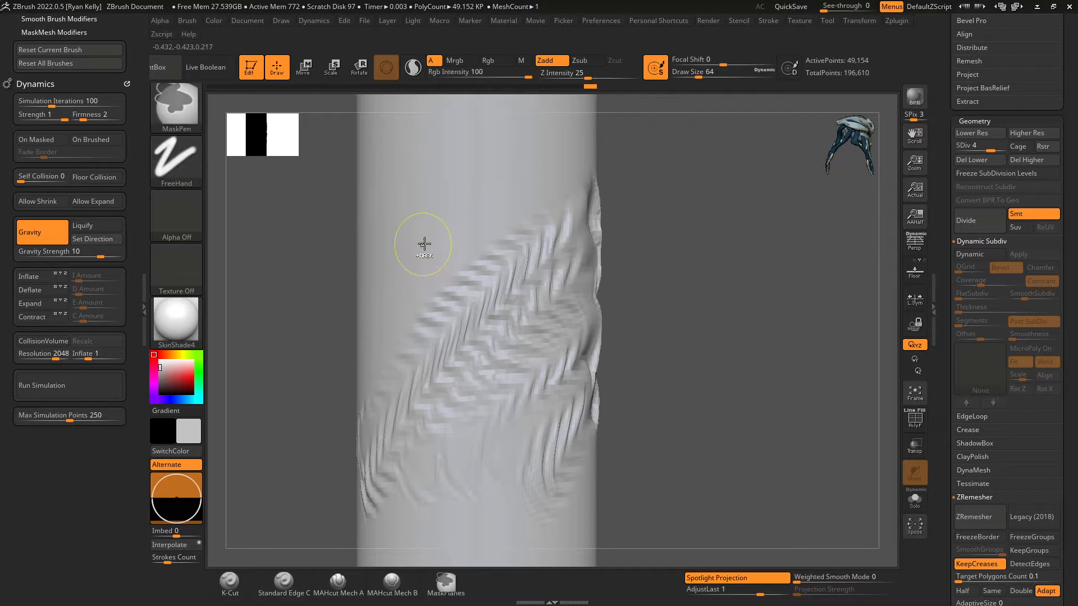
key(ctrl+z)
mouse_move(402, 315)
mouse_down()
mouse_move(520, 249)
mouse_move(609, 152)
mouse_move(603, 186)
mouse_move(584, 174)
mouse_up()
drag(420, 271, 464, 212)
key(ctrl+z)
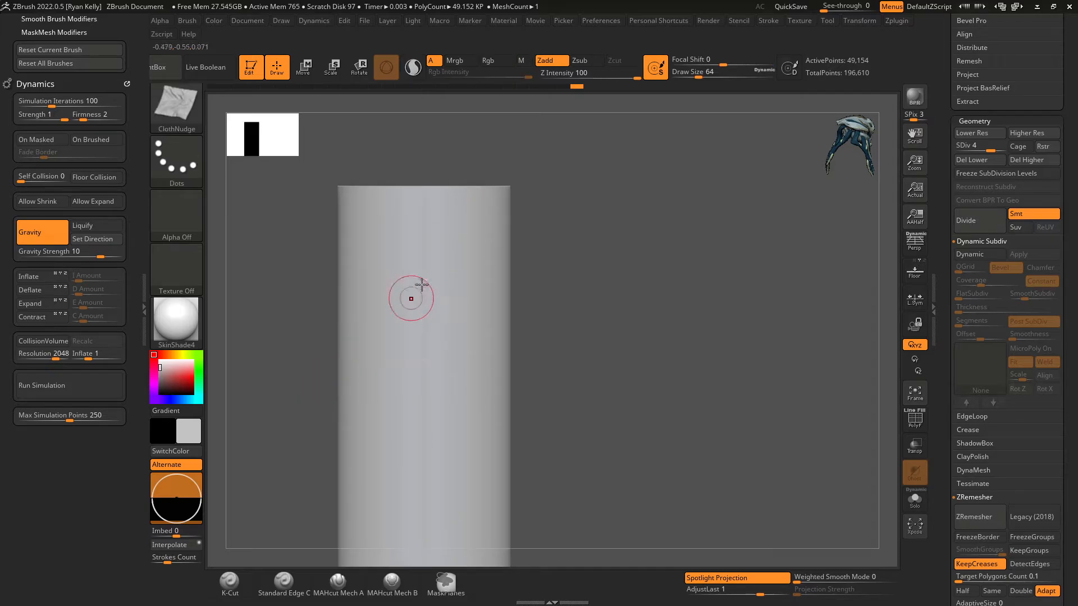
mouse_move(413, 352)
mouse_down()
mouse_move(511, 264)
mouse_move(506, 233)
mouse_up()
key(ctrl+z)
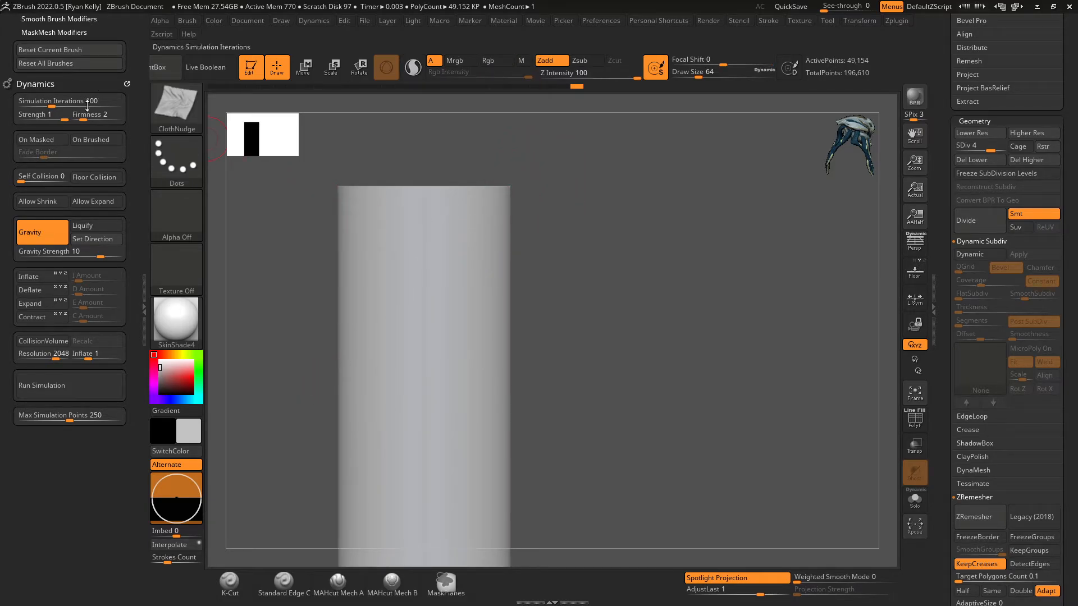
- Enable On Brushed and set Self Collision to 1 for the cloth simulation, checking the cylinder's wireframe
click(89, 139)
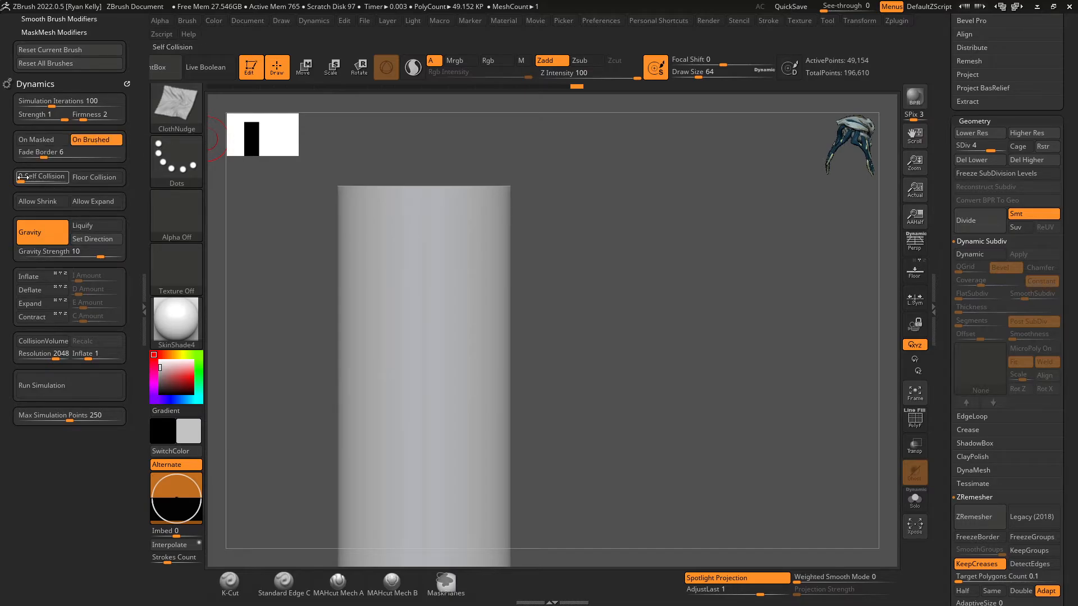
alt+right_drag(360, 250, 394, 253)
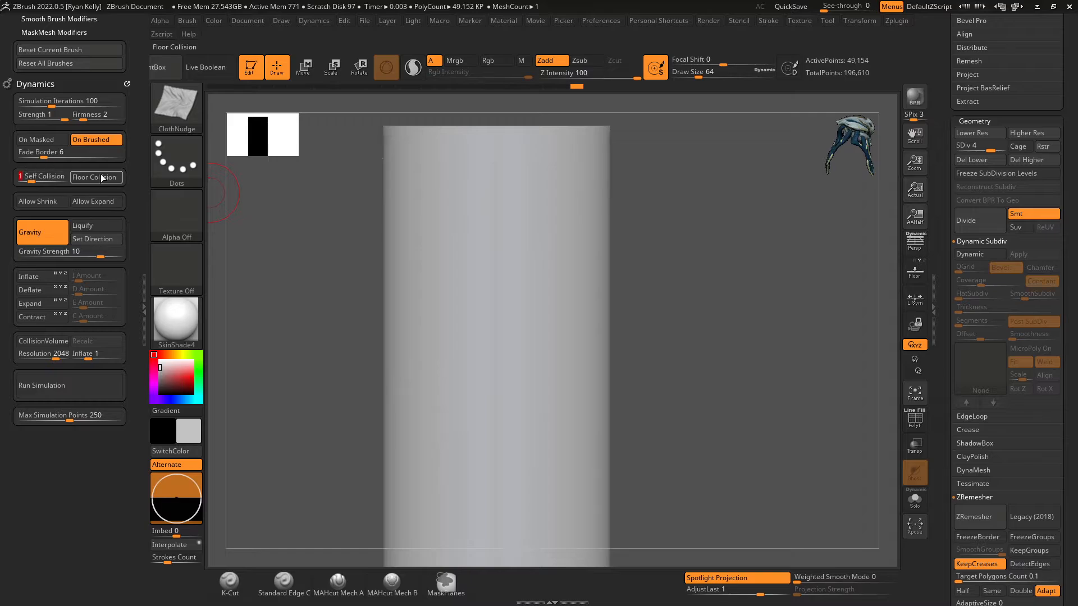
key(f)
click(914, 419)
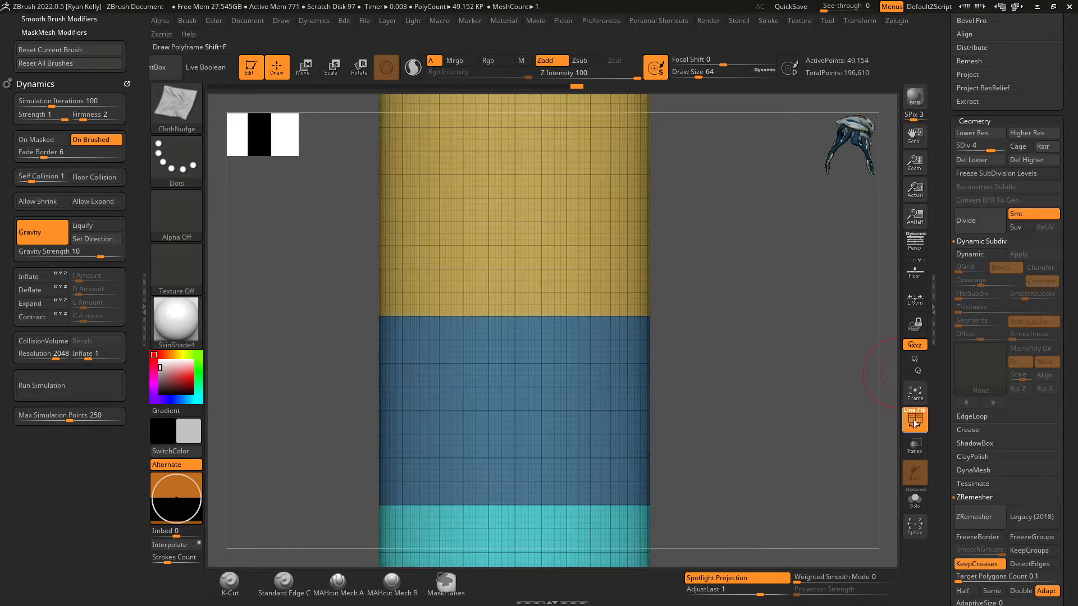
alt+drag(828, 398, 724, 327)
click(915, 419)
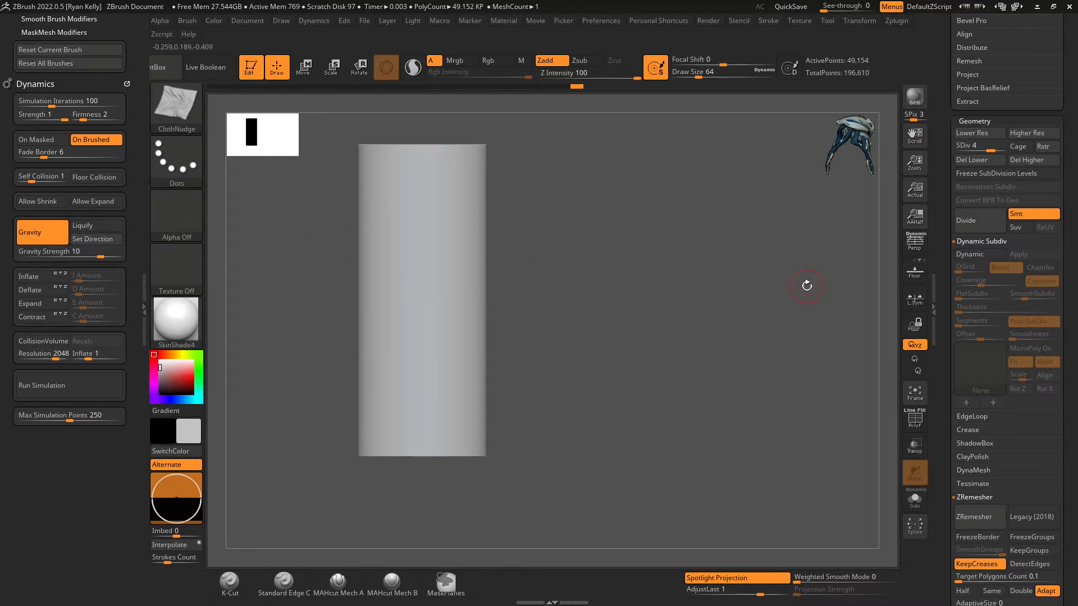
- Show the floor grid and try running the cloth simulation on the subdivision level 4 cylinder
click(914, 271)
drag(809, 272, 589, 260)
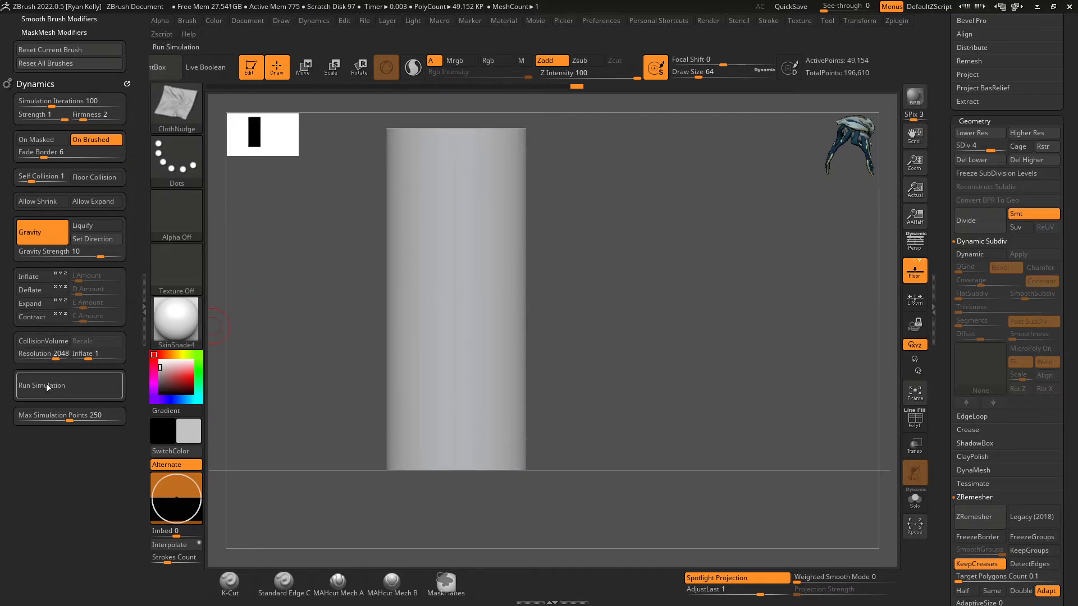
click(79, 374)
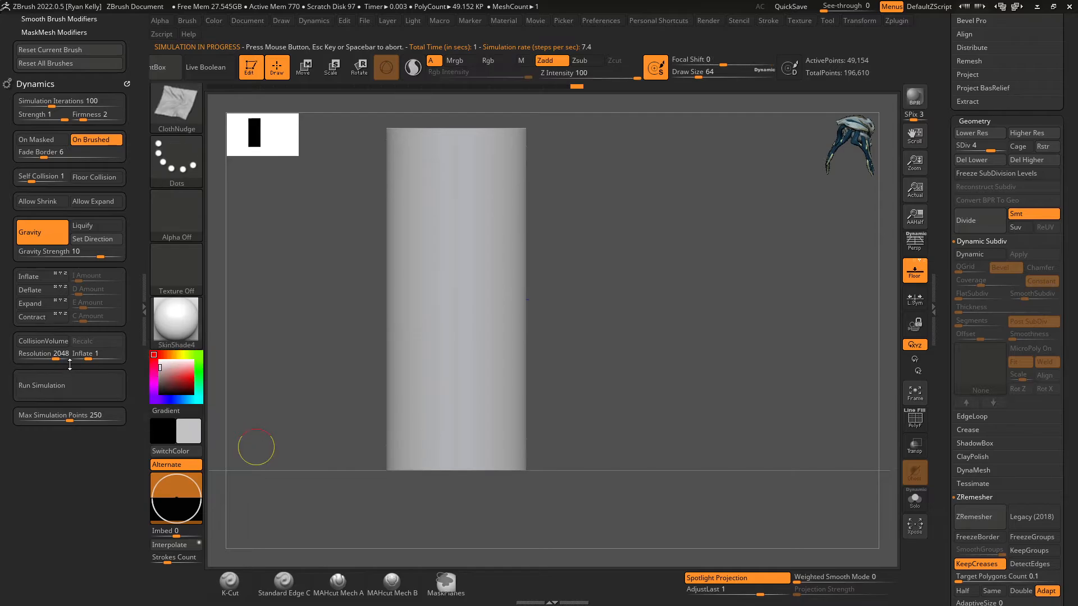
- Enable Floor Collision, set Self Collision to 0, and lower the cylinder to subdivision level 3
click(97, 177)
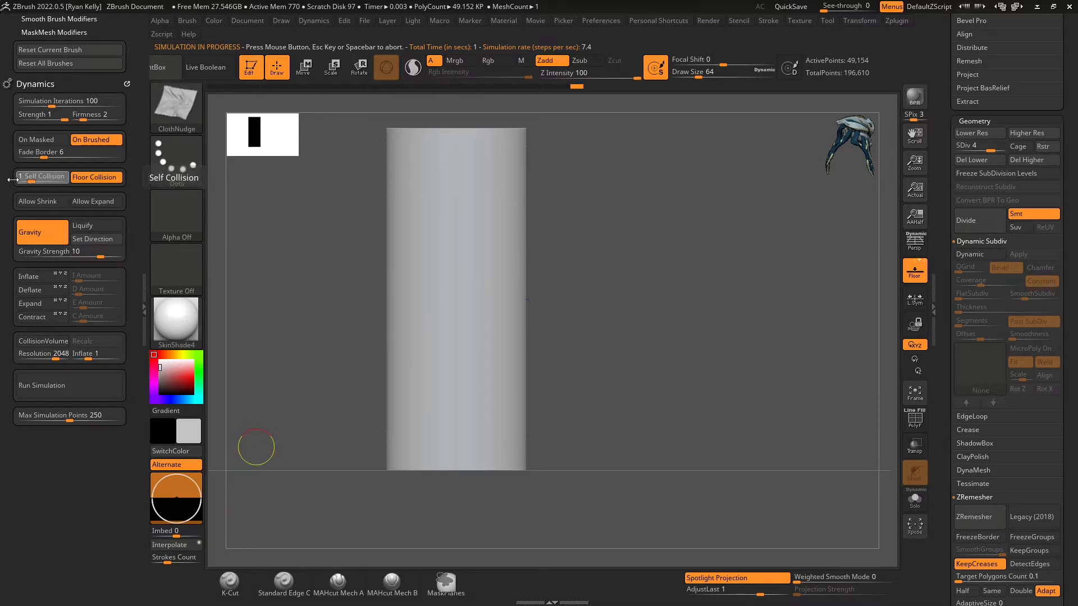
drag(32, 178, 22, 179)
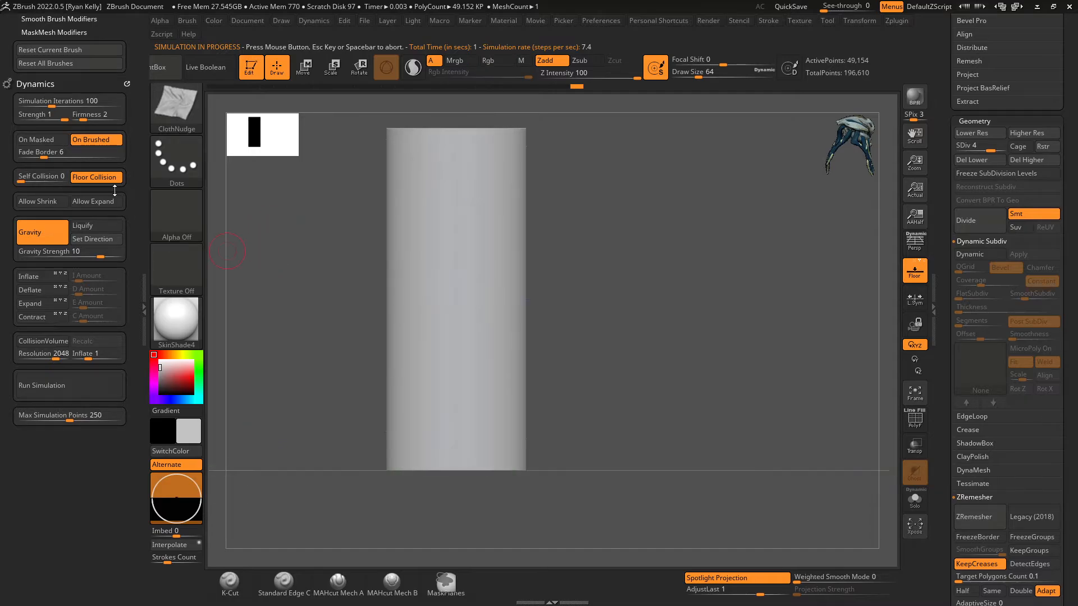
key(shift)
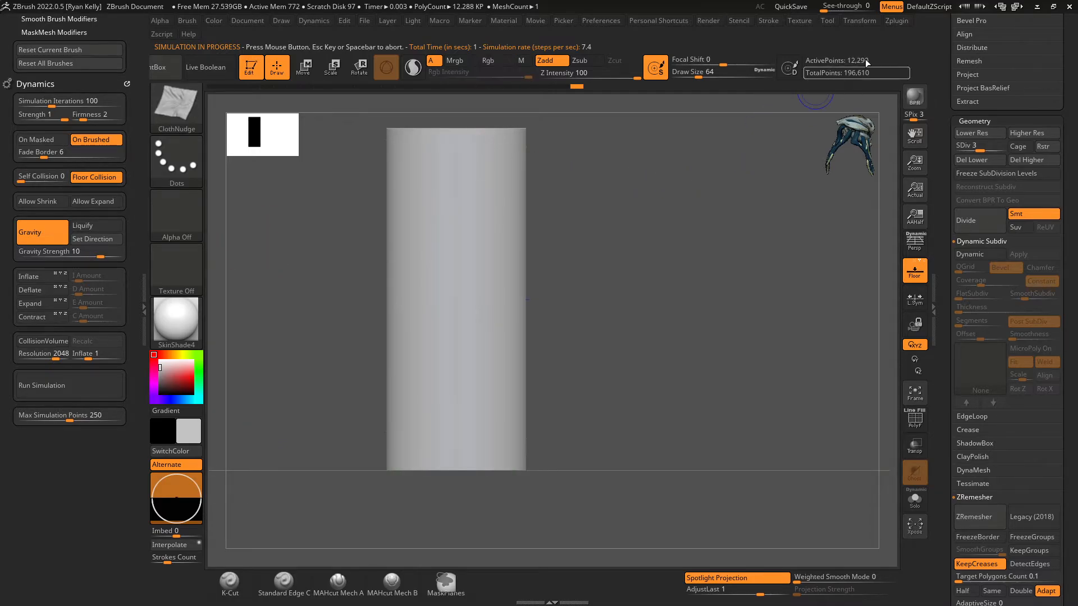
- Run the gravity simulation on the cylinder, stop it, and examine the resulting mesh with its wireframe shown
click(37, 388)
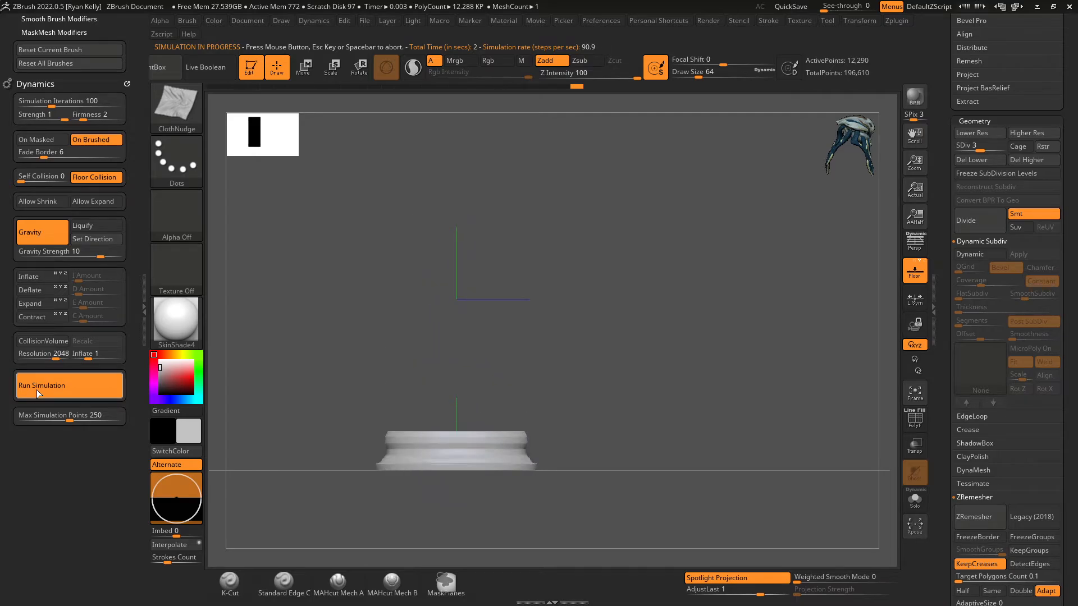
click(65, 382)
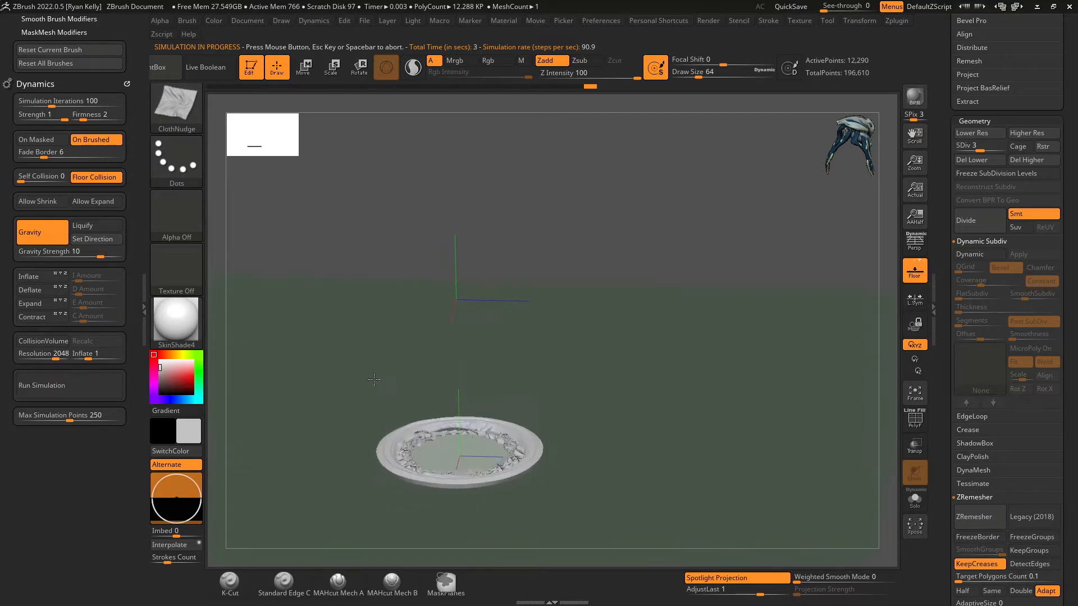
mouse_move(378, 340)
mouse_down()
mouse_move(340, 341)
mouse_move(383, 341)
mouse_up()
mouse_move(381, 331)
mouse_down()
mouse_move(392, 291)
mouse_move(384, 321)
mouse_up()
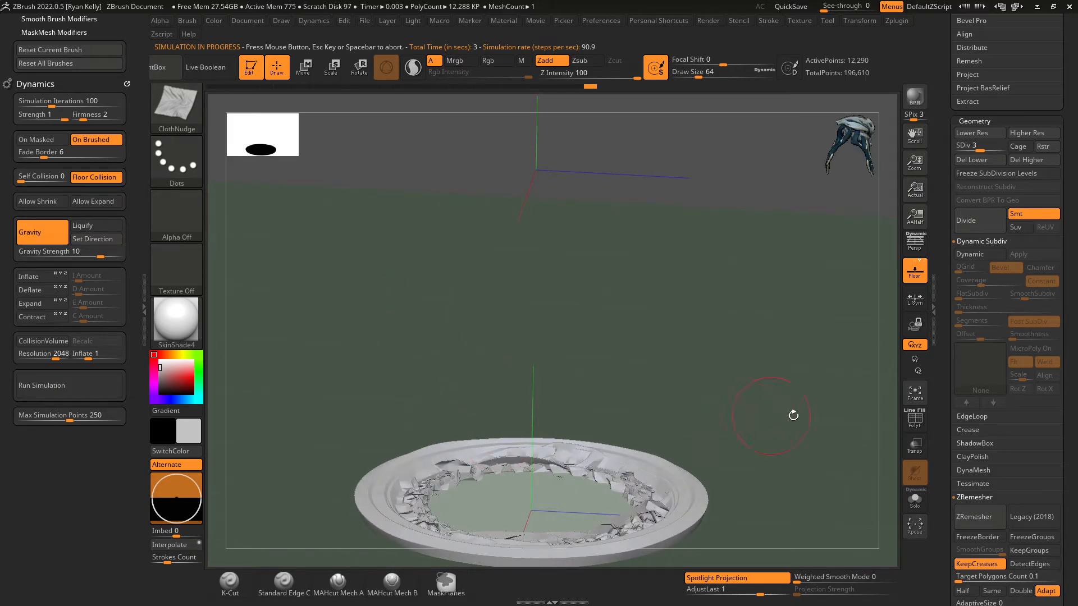
click(915, 420)
drag(830, 404, 678, 371)
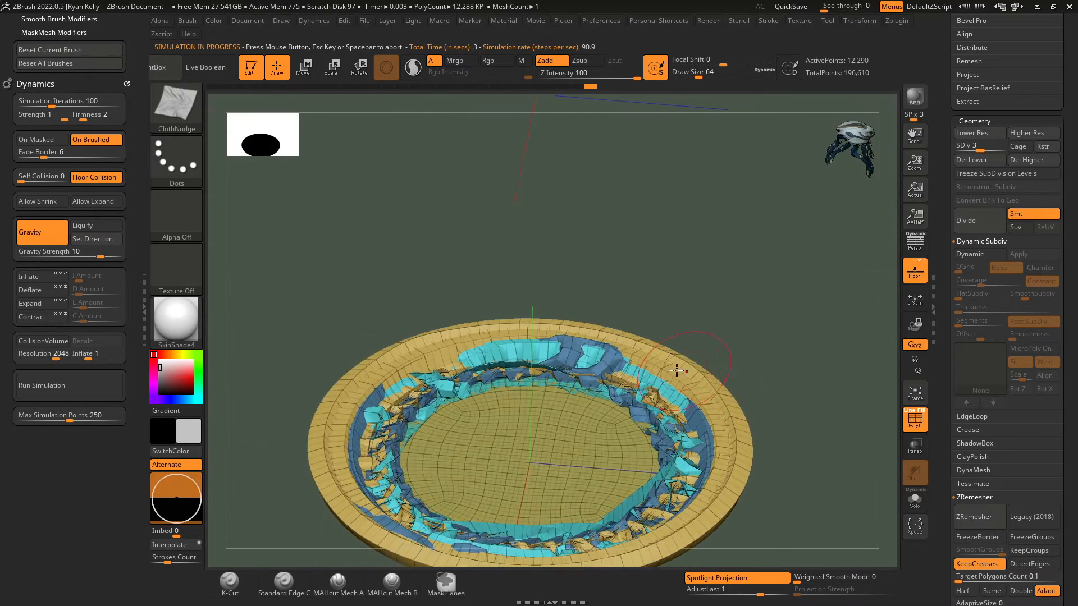
click(921, 420)
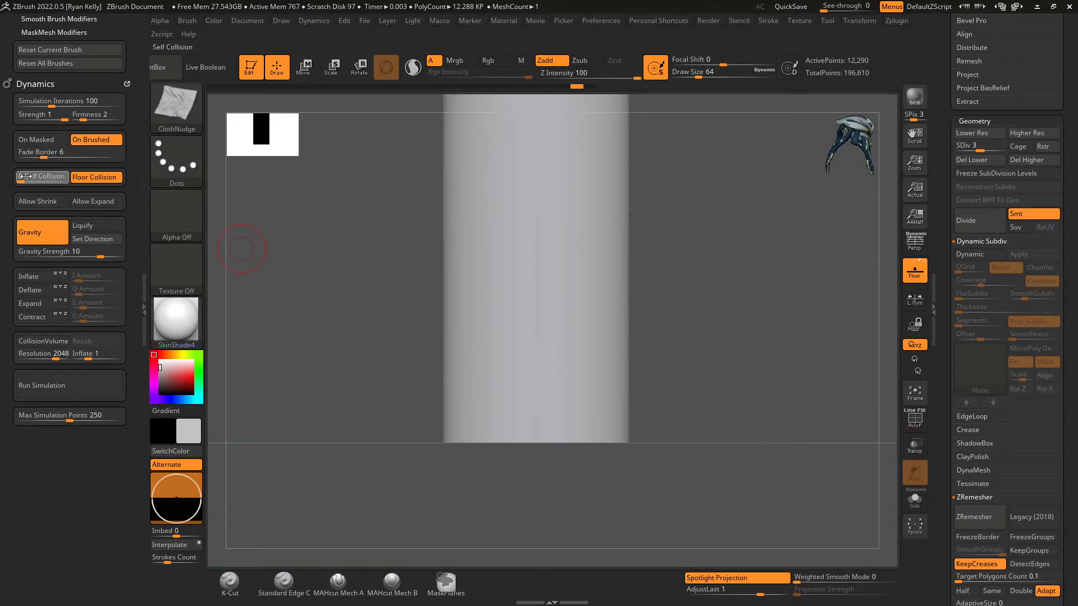
- Set Self Collision to 1, run the cloth simulation again, and undo the simulated deformation
click(67, 391)
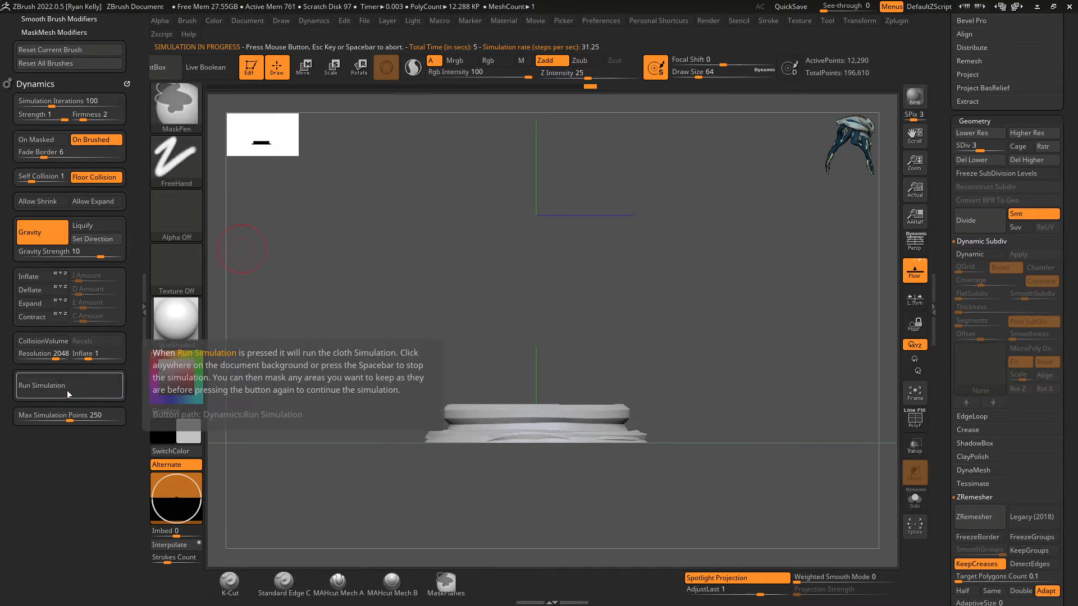
key(ctrl+z)
- Set Gravity Strength to 3.61545 and run the cloth simulation on the cylinder
drag(100, 256, 98, 254)
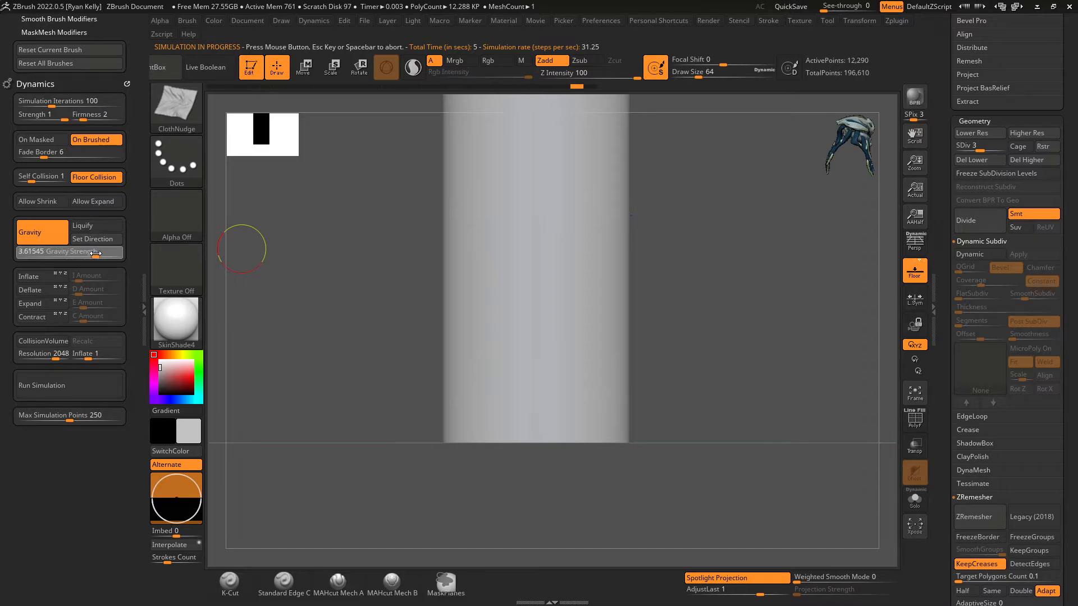
drag(96, 253, 95, 254)
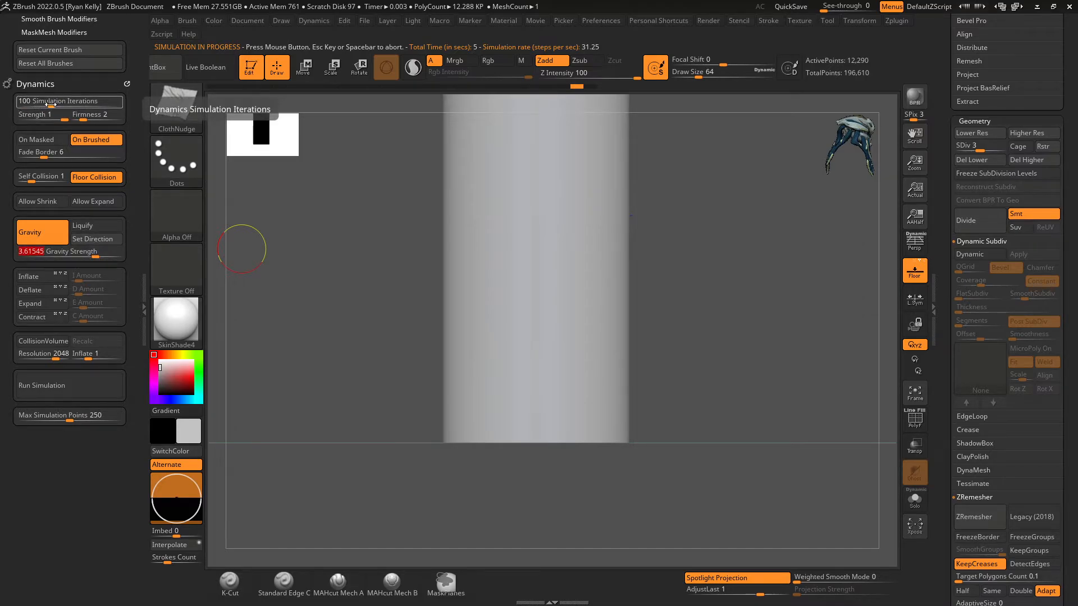
click(72, 385)
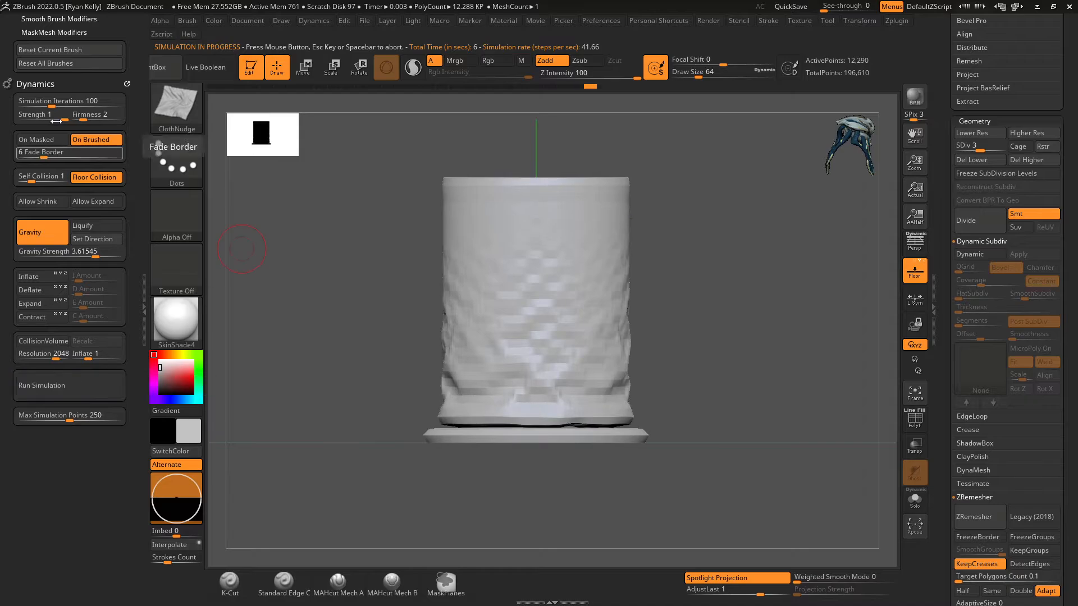
- Set the simulation iterations to 337, then rerun the cloth simulation and stop it once folds have formed
drag(55, 104, 59, 104)
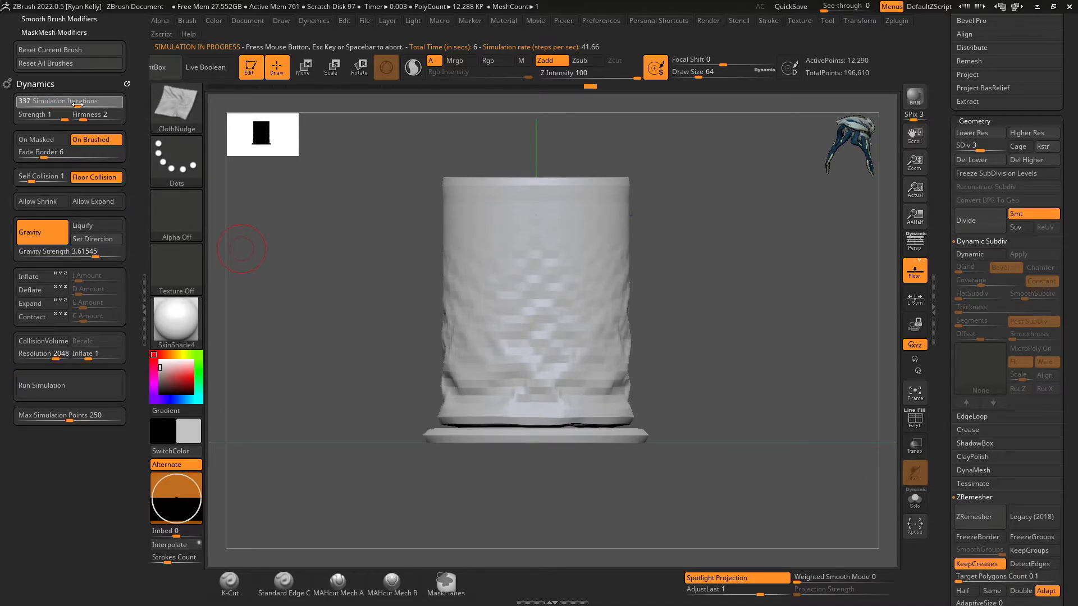
click(43, 389)
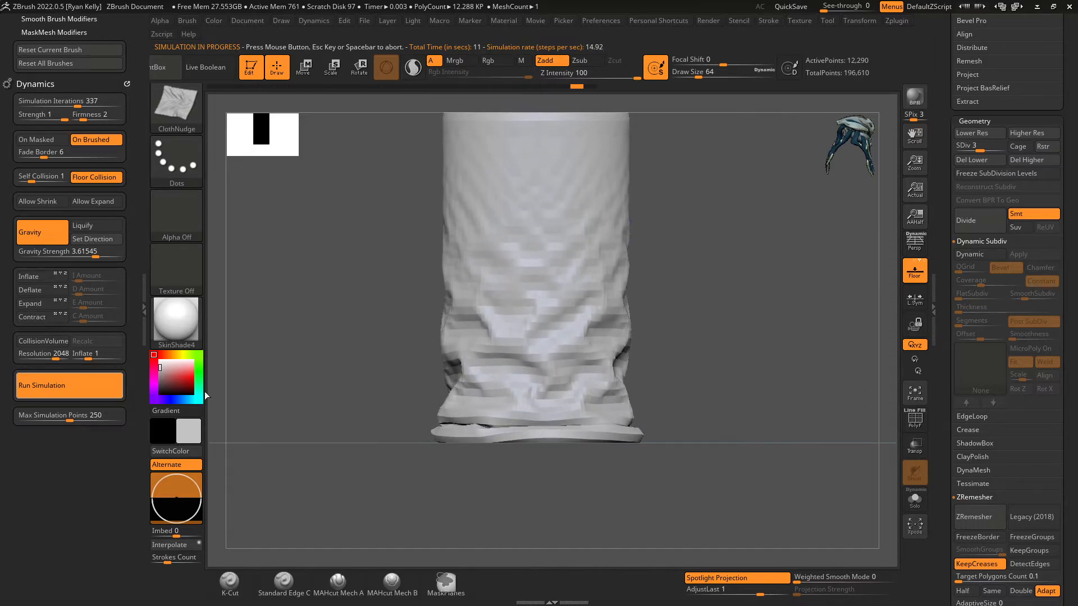
click(78, 385)
- Compare the simulated cylinder's wrinkles at subdivision levels 1, 2 and 3 from several angles
drag(356, 288, 335, 325)
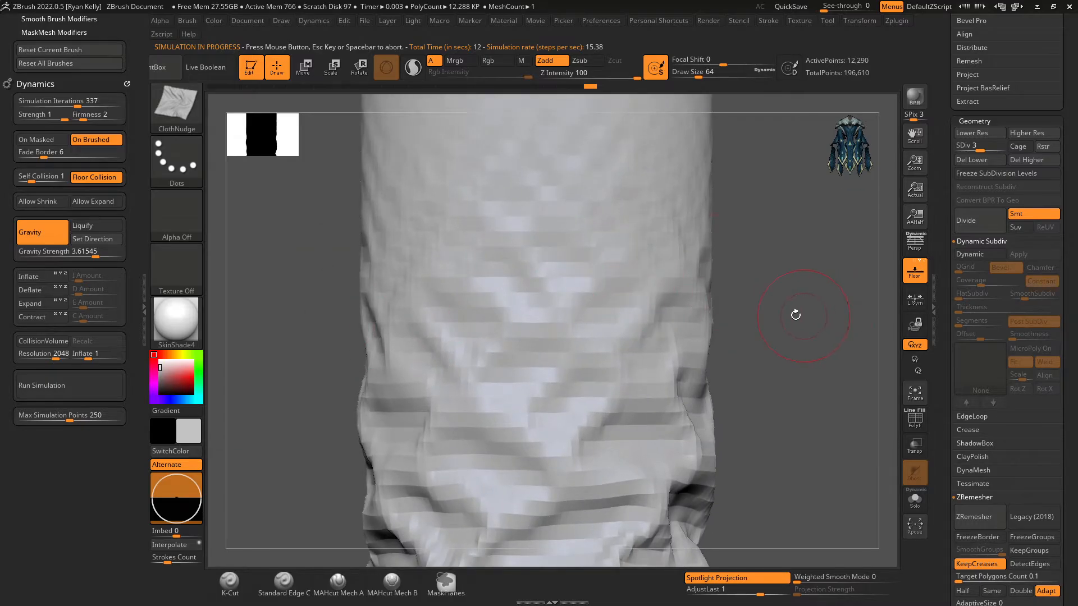
alt+drag(795, 315, 702, 303)
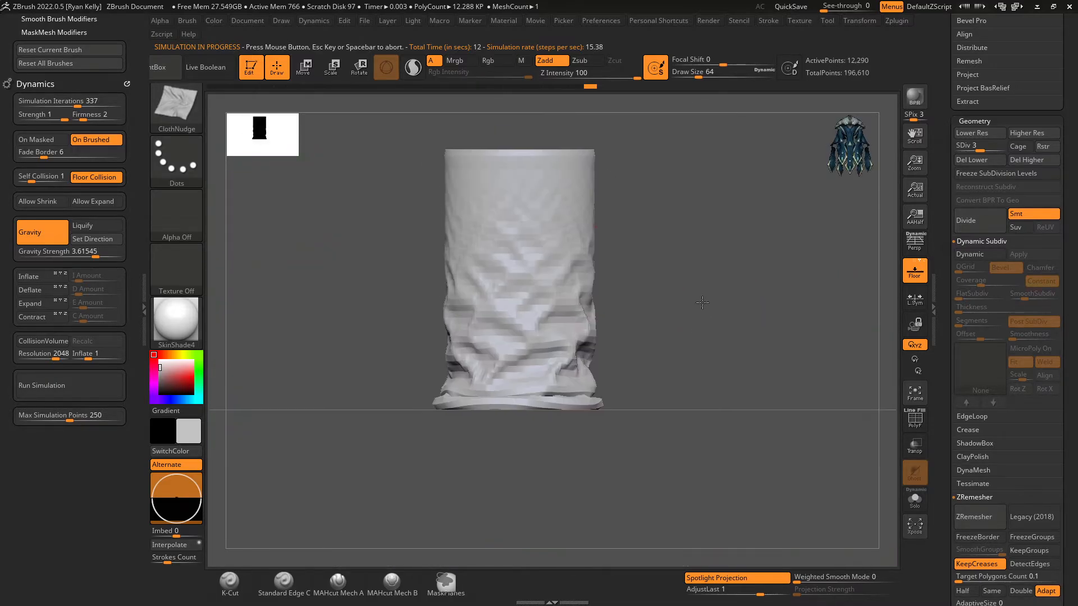
key(shift+d)
key(shift+d)
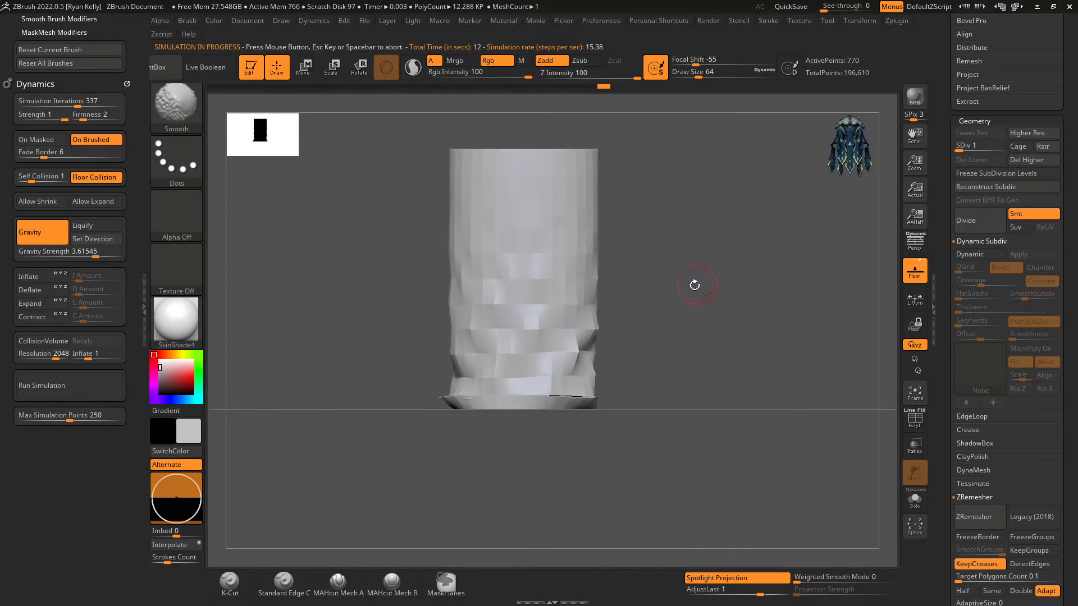
key(d)
key(d)
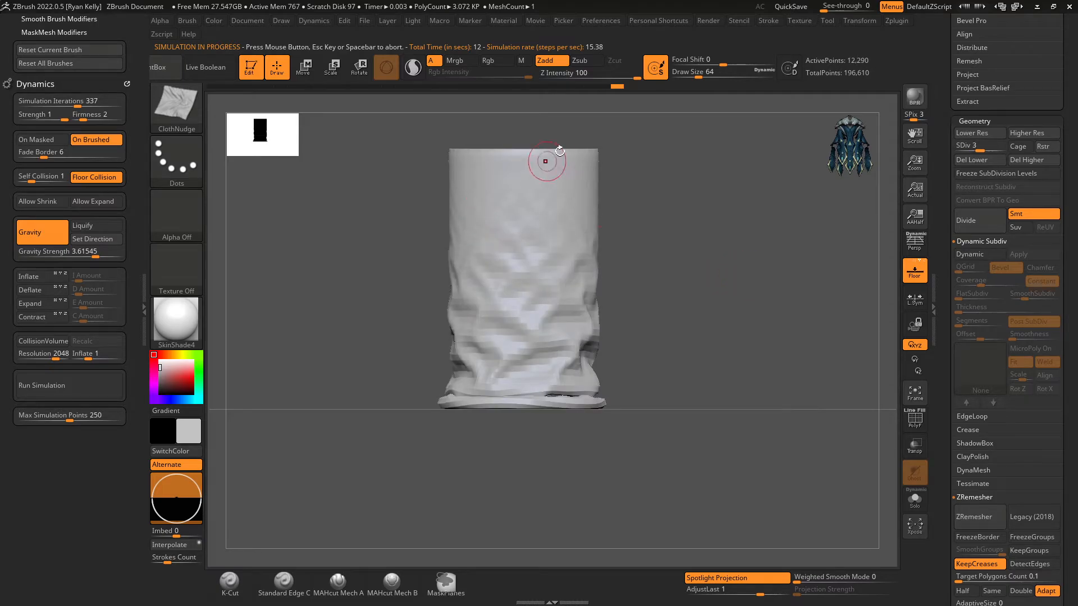
key(shift+d)
key(shift+d)
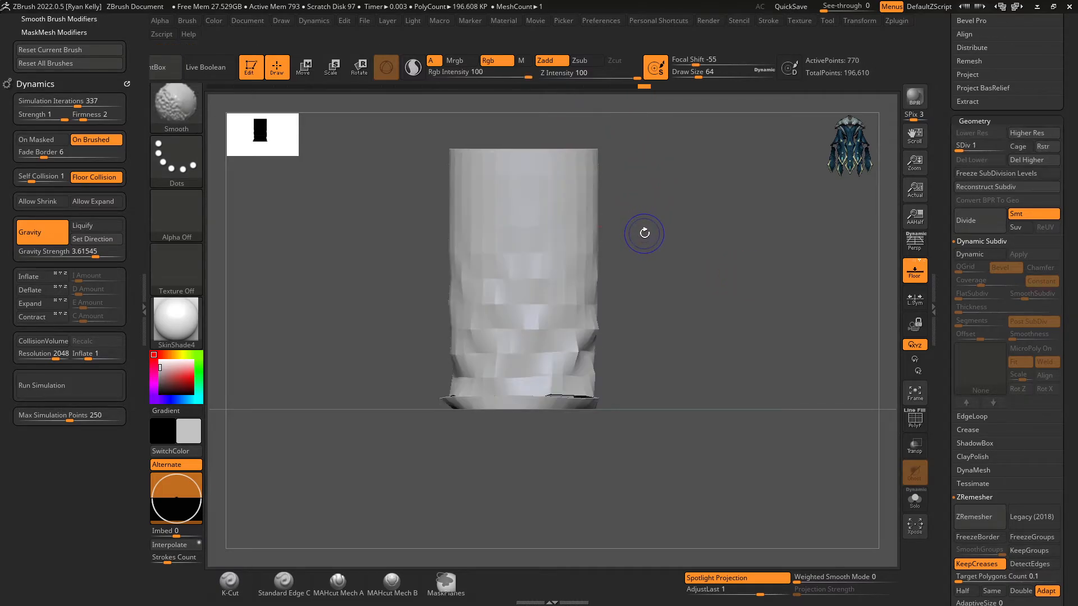
key(d)
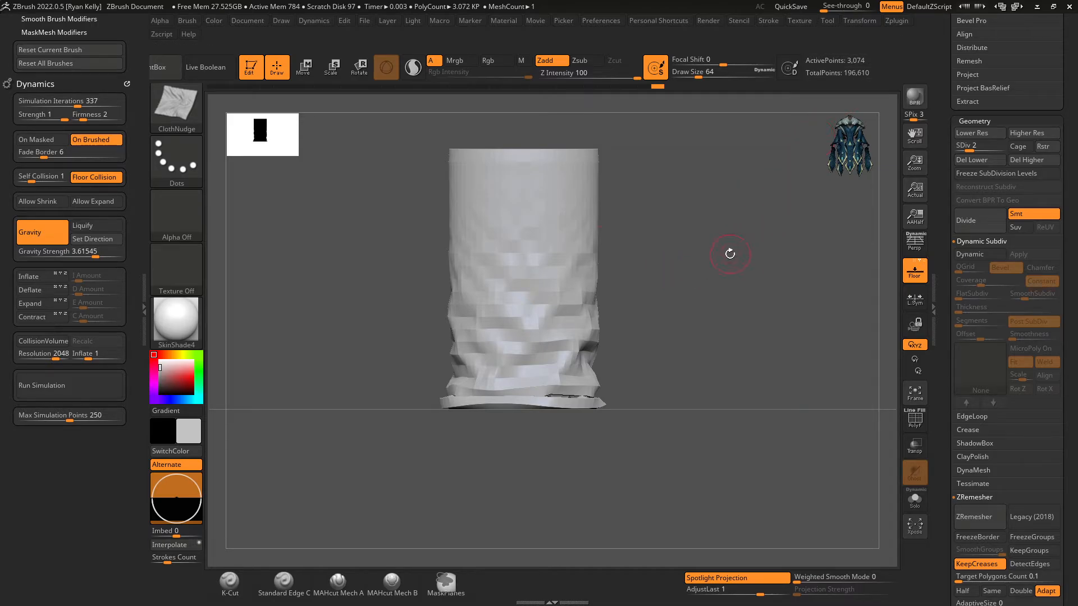
alt+drag(729, 254, 659, 312)
key(d)
right_drag(612, 303, 595, 303)
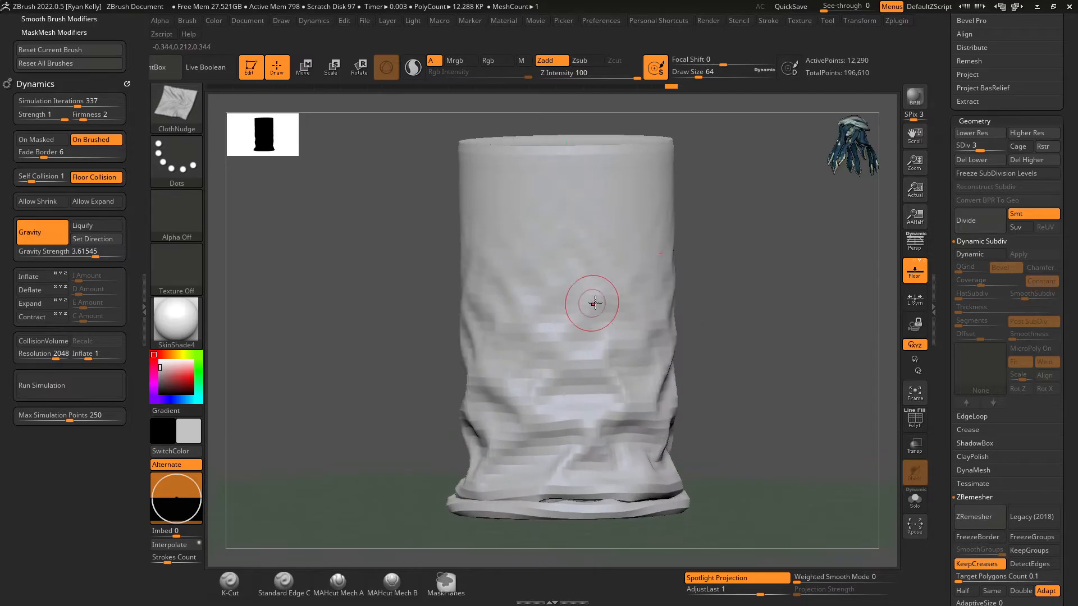
- Raise the cylinder to subdivision level 4, try diagonal ClothNudge strokes across its middle, and undo them
key(d)
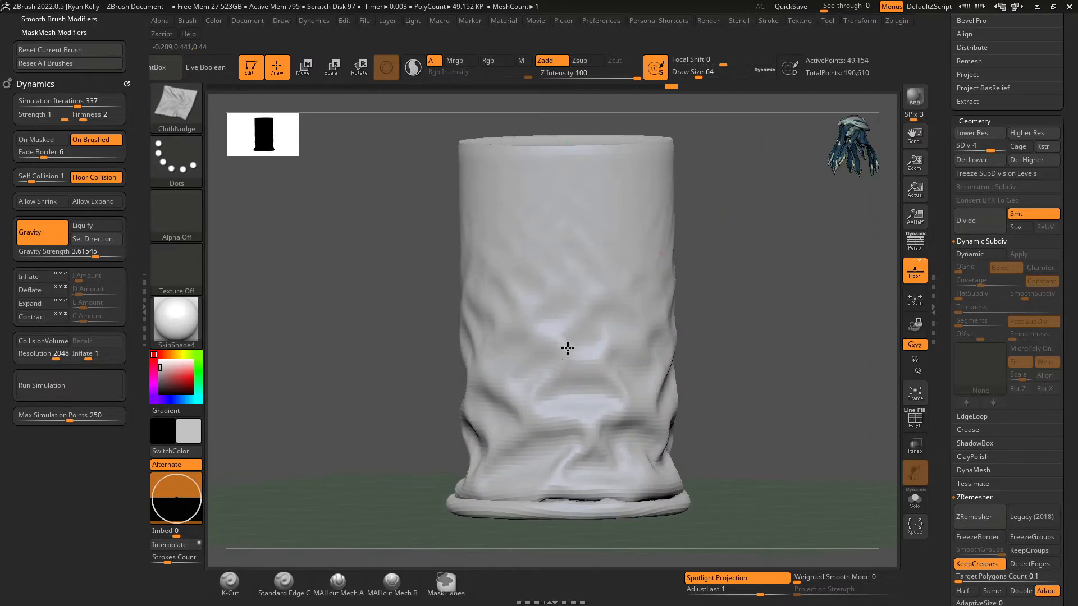
drag(616, 301, 563, 350)
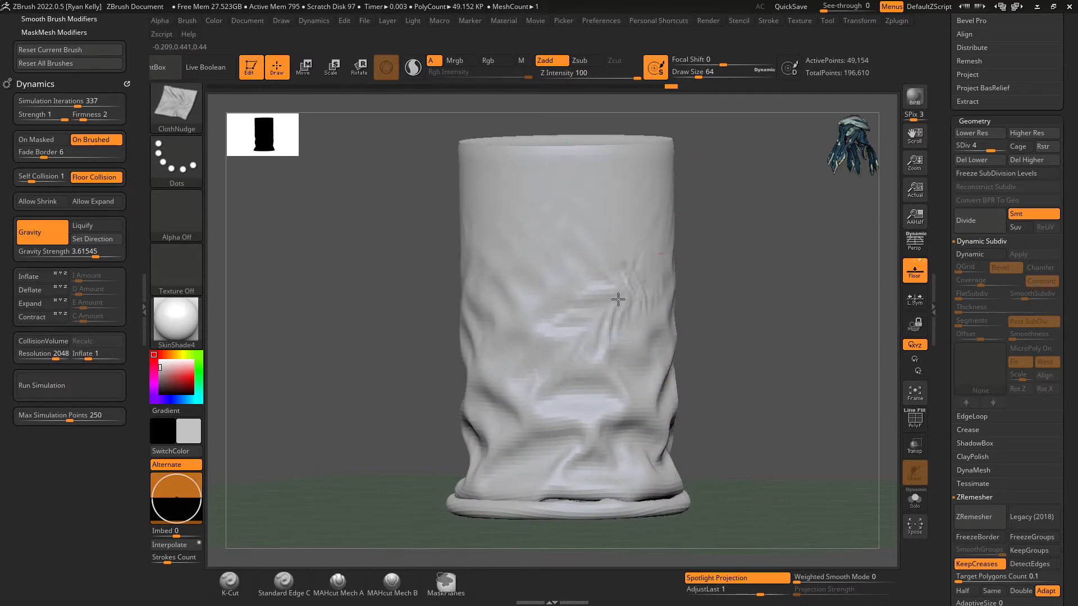
drag(621, 293, 560, 347)
drag(601, 307, 577, 325)
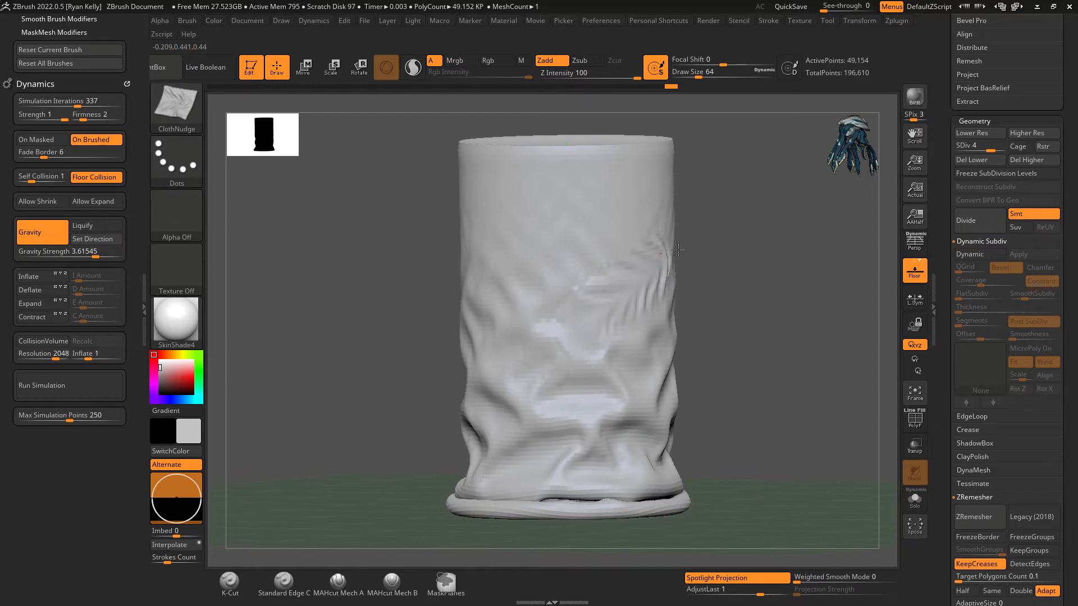
alt+drag(676, 259, 646, 201)
key(ctrl+z)
- Try another diagonal ClothNudge stroke on a different side of the wrinkled cylinder and review the folds
alt+drag(681, 286, 594, 380)
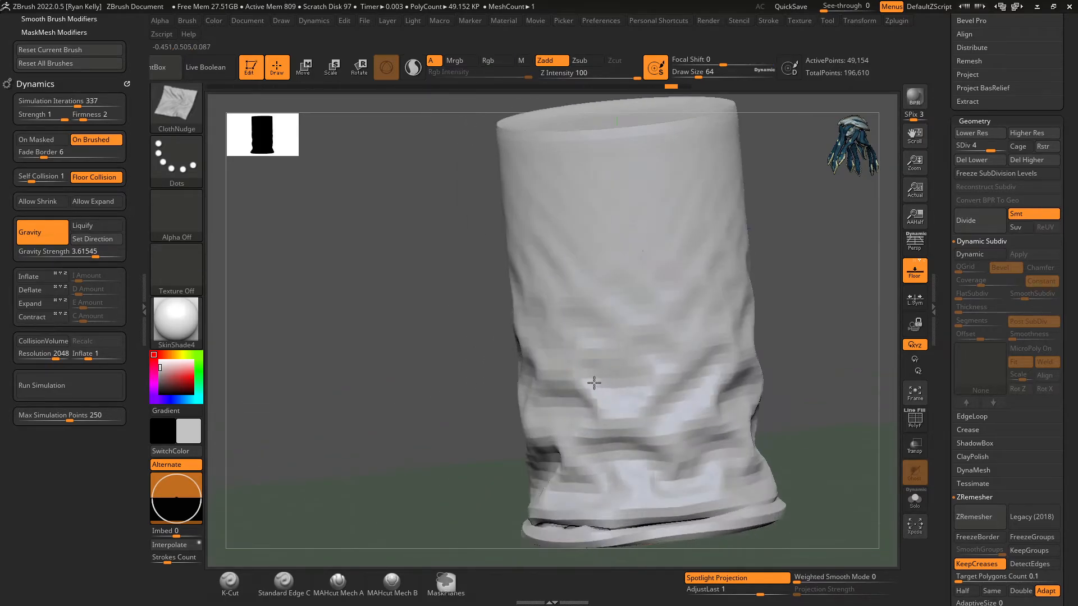
mouse_move(618, 306)
mouse_down()
mouse_move(659, 296)
mouse_move(553, 379)
mouse_move(561, 367)
mouse_up()
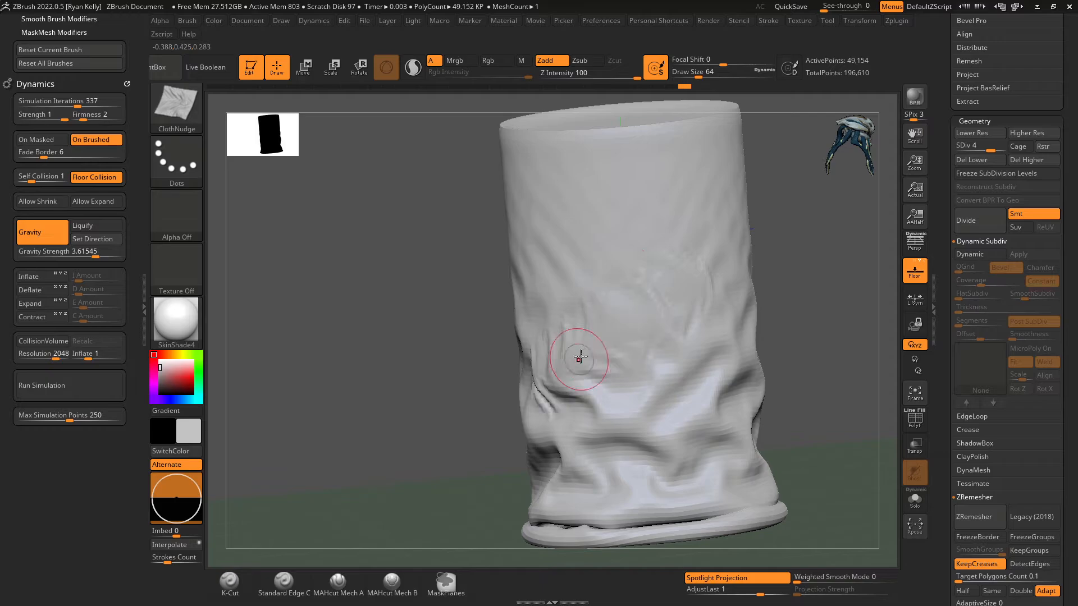
right_drag(580, 352, 661, 271)
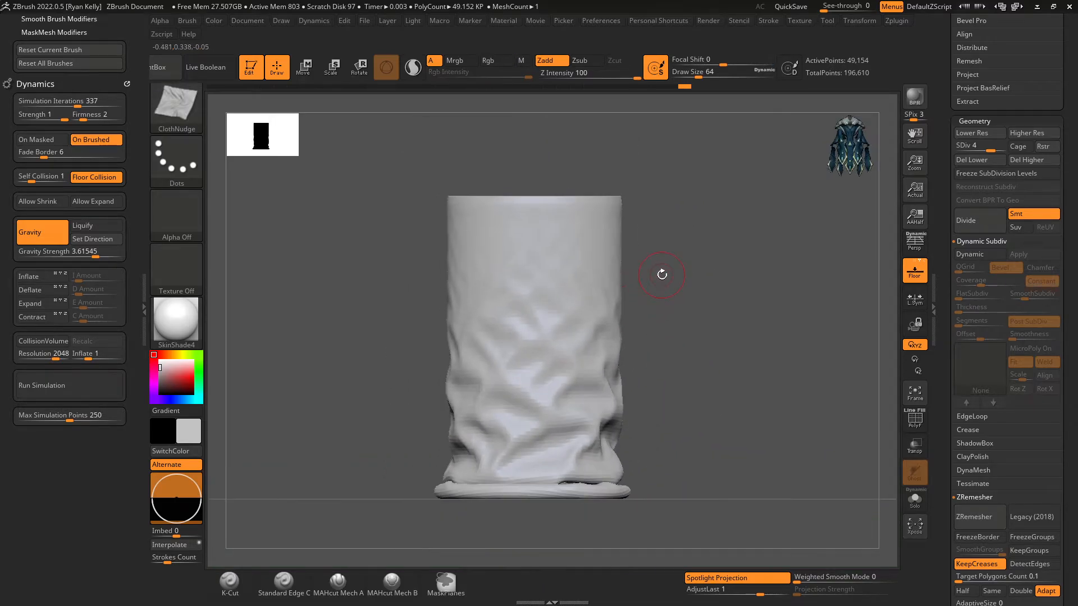
ctrl+right_drag(300, 268, 251, 241)
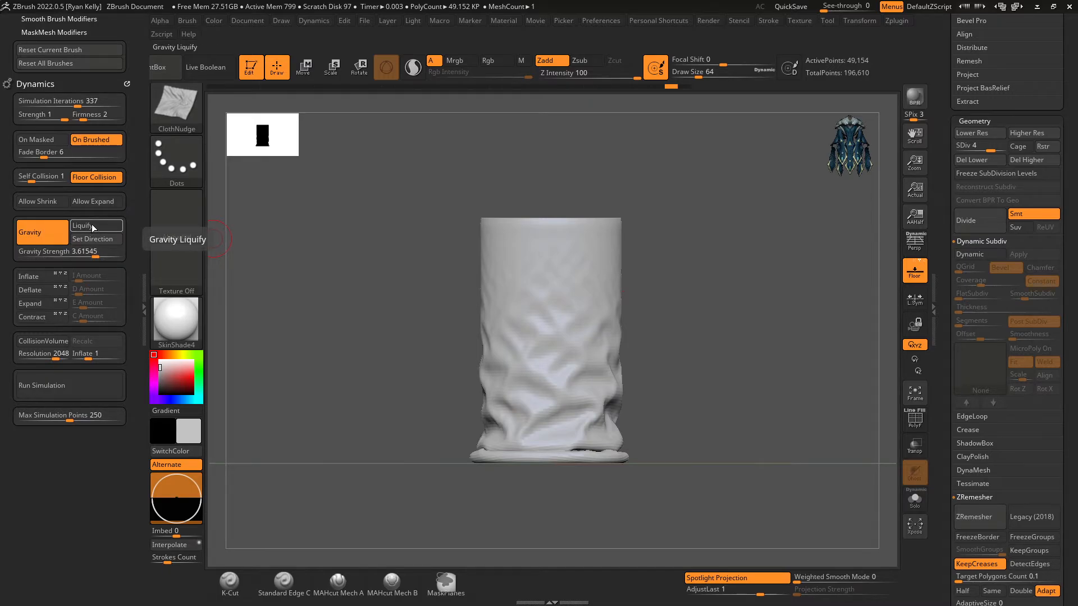
mouse_move(323, 242)
mouse_down()
mouse_move(335, 225)
mouse_move(325, 257)
mouse_move(225, 247)
mouse_up()
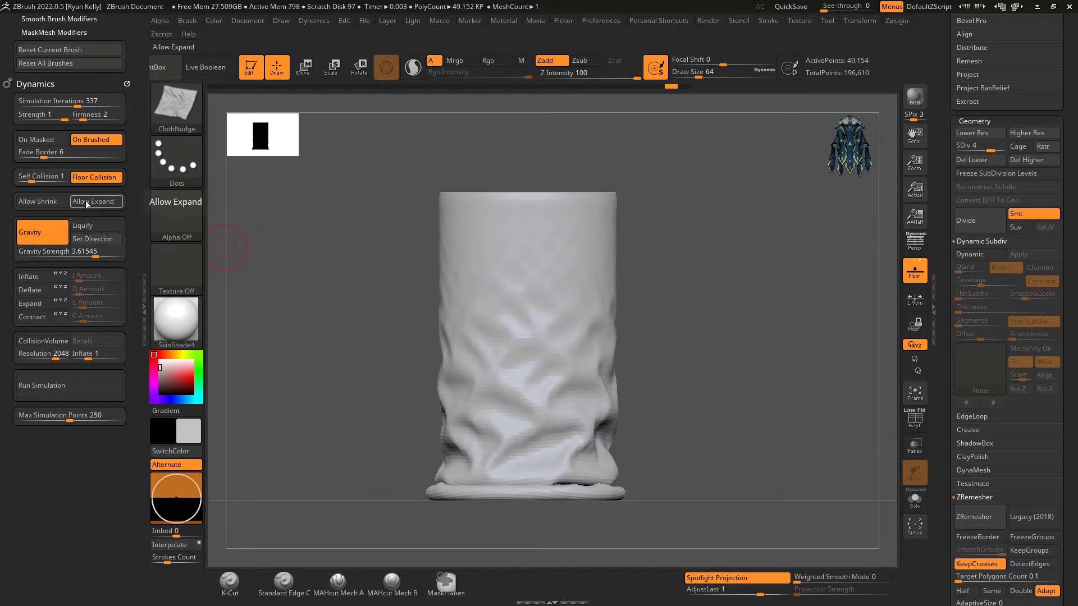
- Enable Contract and turn off Gravity for the cloth simulation
click(36, 318)
click(45, 230)
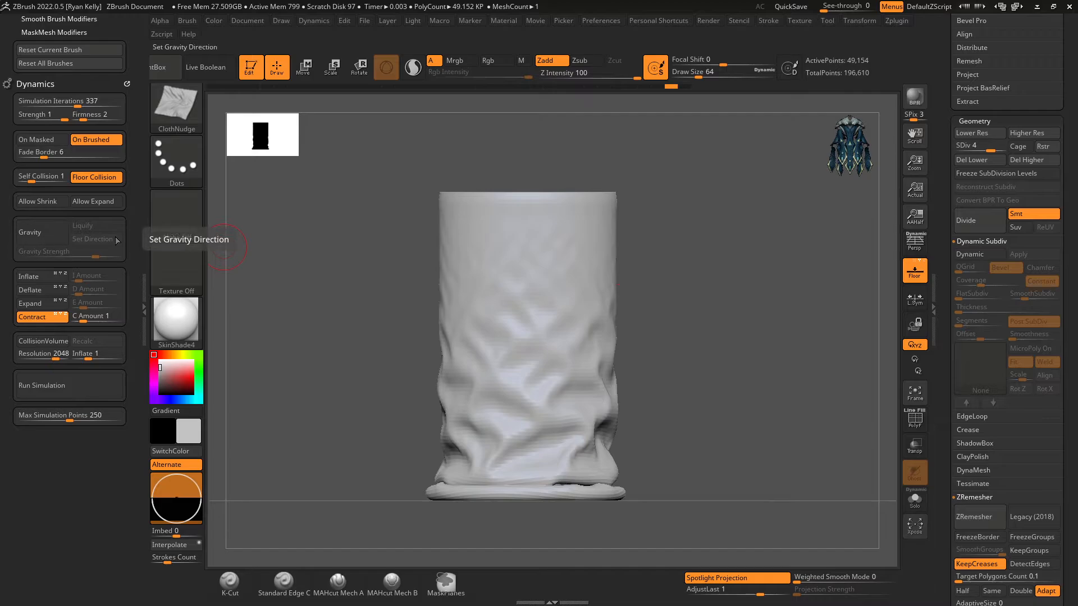
- Undo the wrinkles back to the smooth cylinder at subdivision level 4 and run the simulation with Contract
key(ctrl)
key(shift+d)
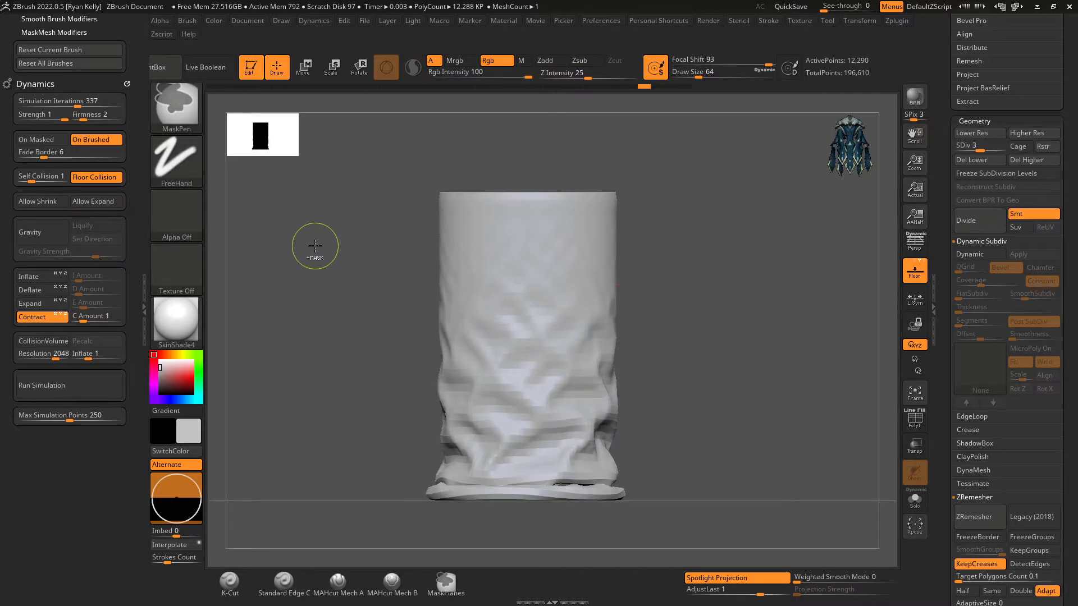
key(ctrl+z)
alt+drag(331, 272, 320, 217)
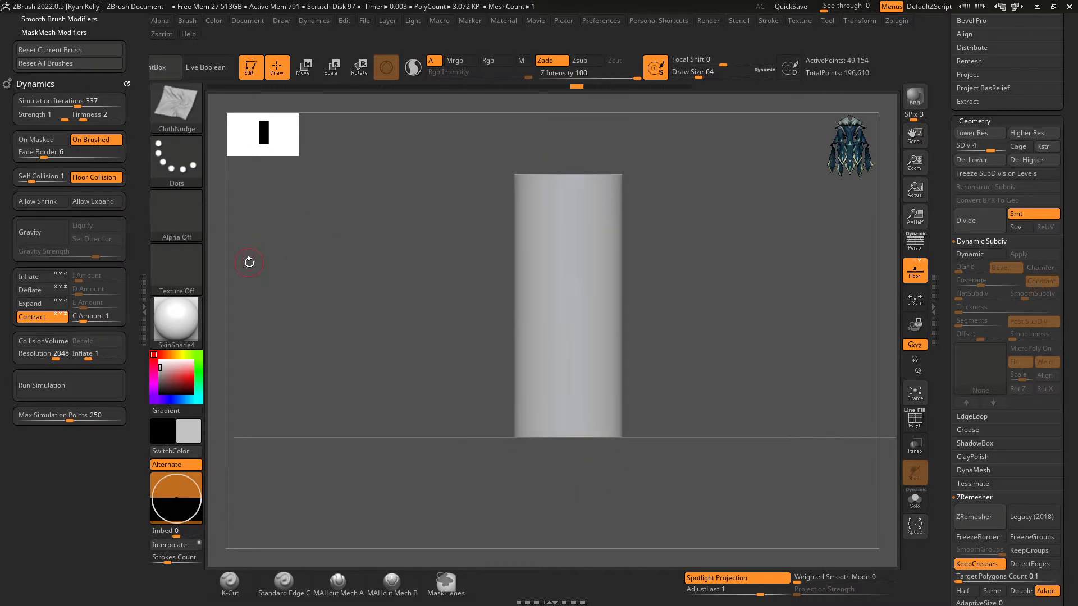
click(51, 393)
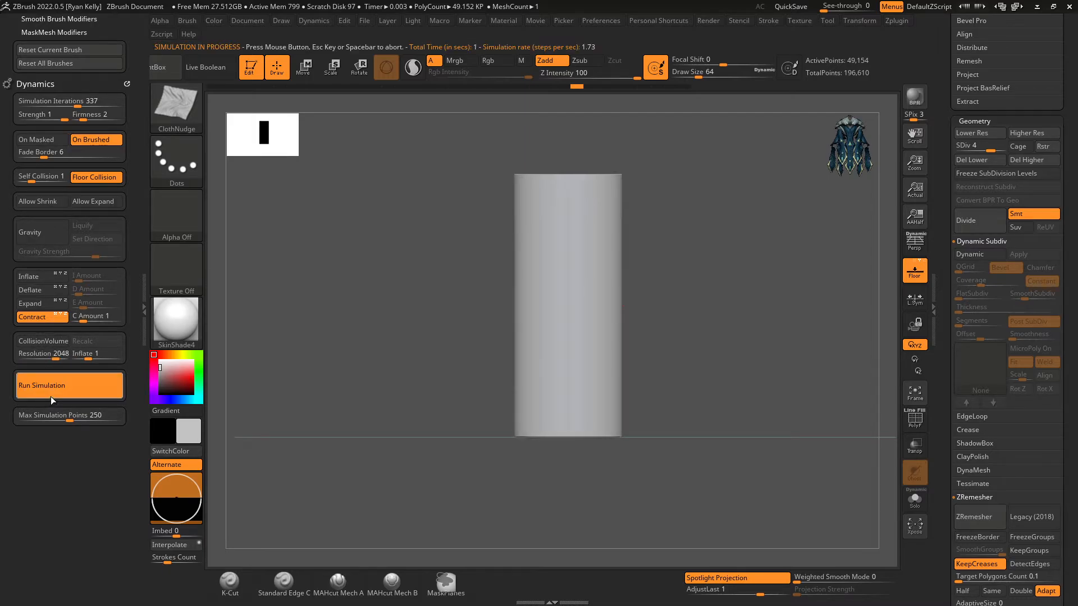
- Lower the cylinder to subdivision level 3, run the simulation with a Contract amount of 3.957, and undo the result
click(292, 317)
drag(296, 320, 331, 335)
alt+drag(337, 241, 334, 281)
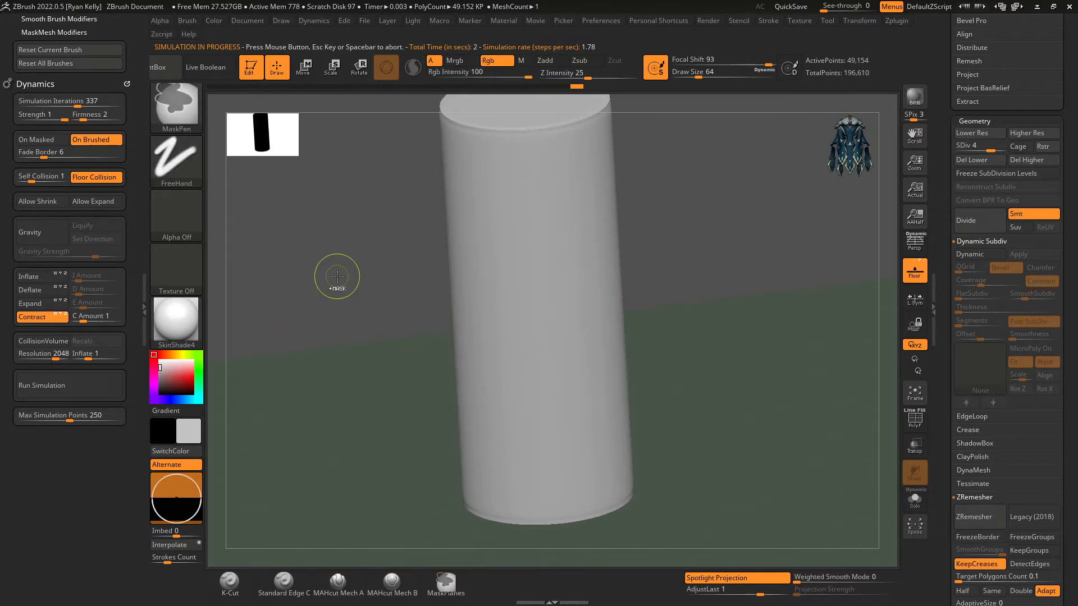
key(shift+d)
drag(83, 318, 86, 321)
click(87, 393)
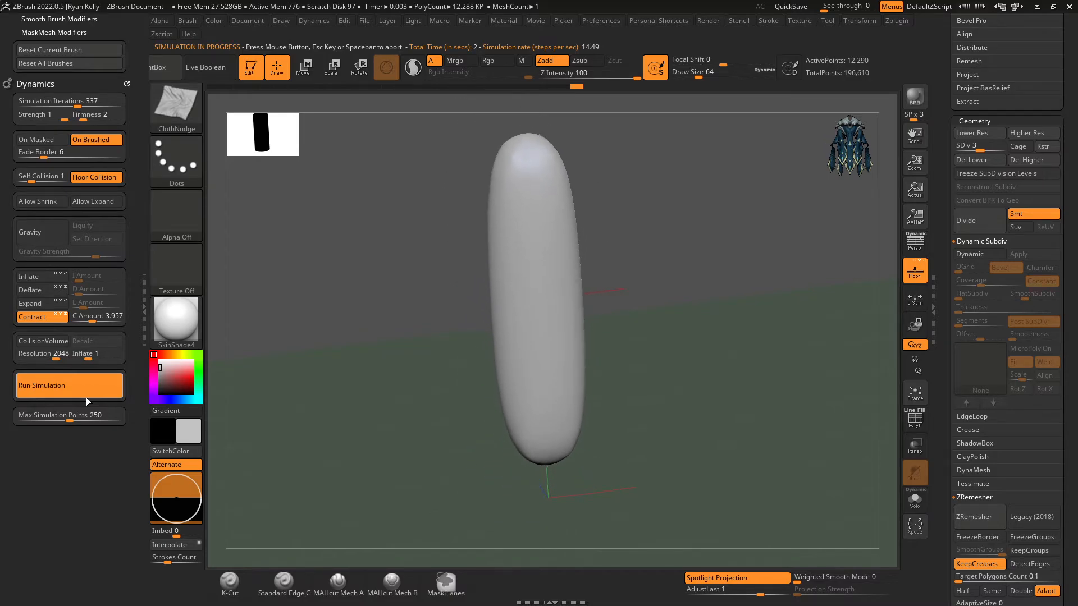
click(86, 398)
key(ctrl+z)
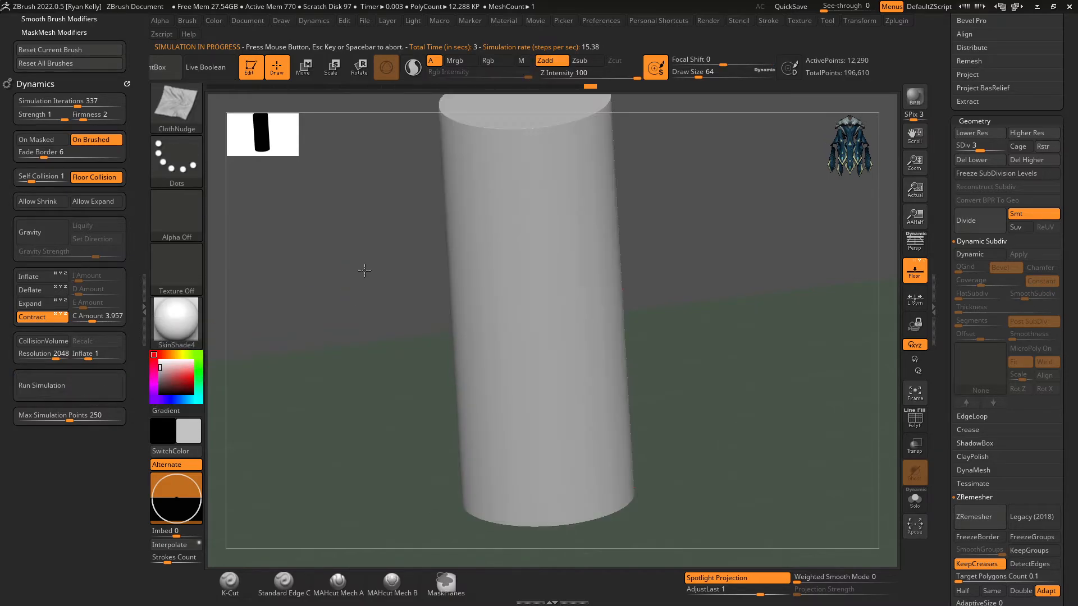
- Append a Sphere3D as a new subtool and make it the active subtool
alt+drag(336, 292, 369, 264)
scroll(952, 262, up, 10)
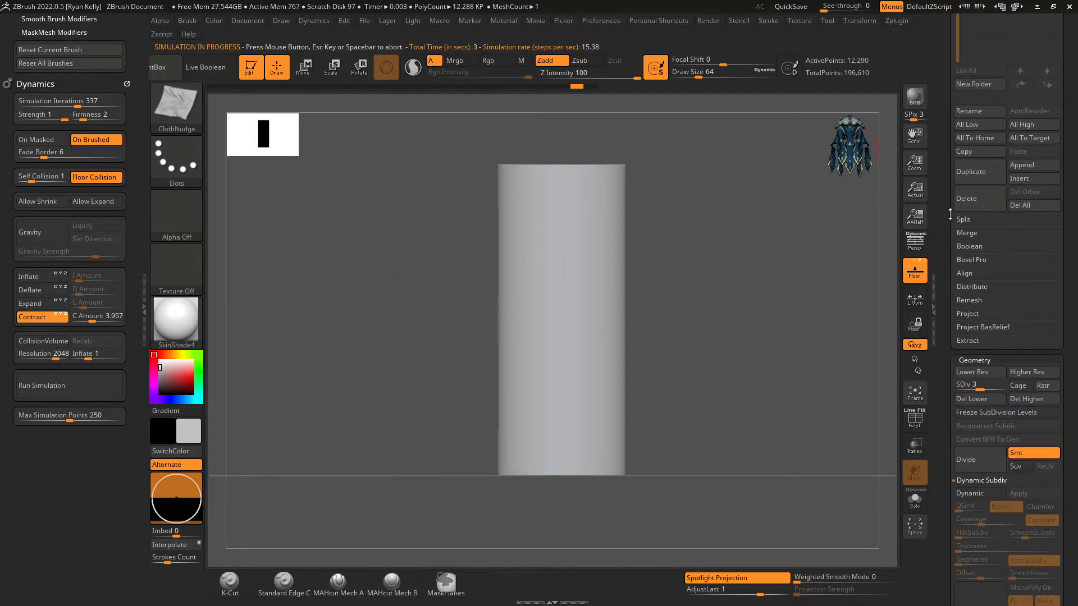
click(1016, 475)
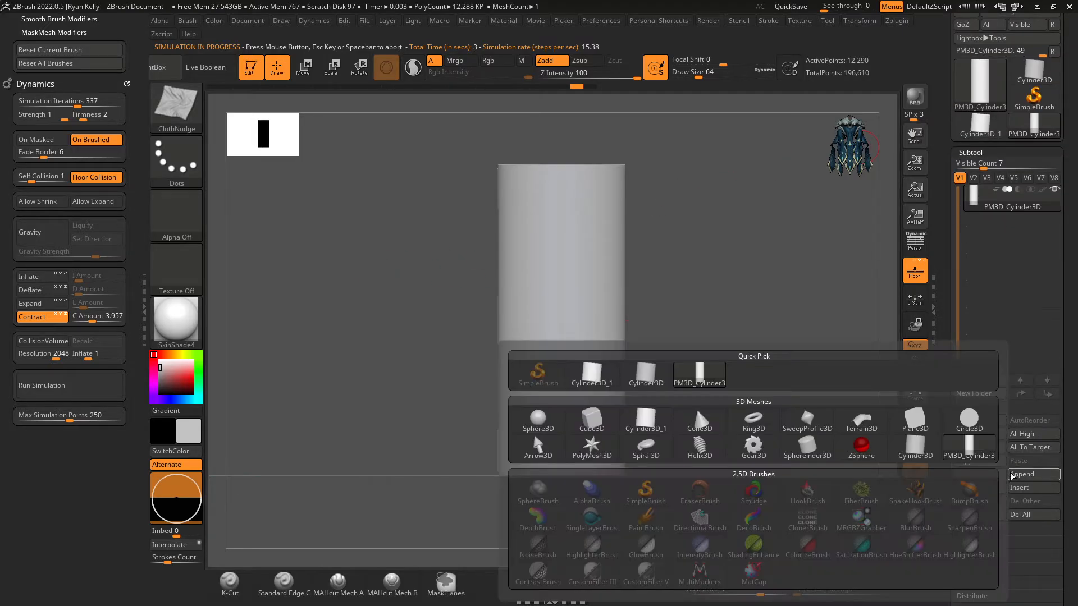
click(537, 420)
alt+click(527, 346)
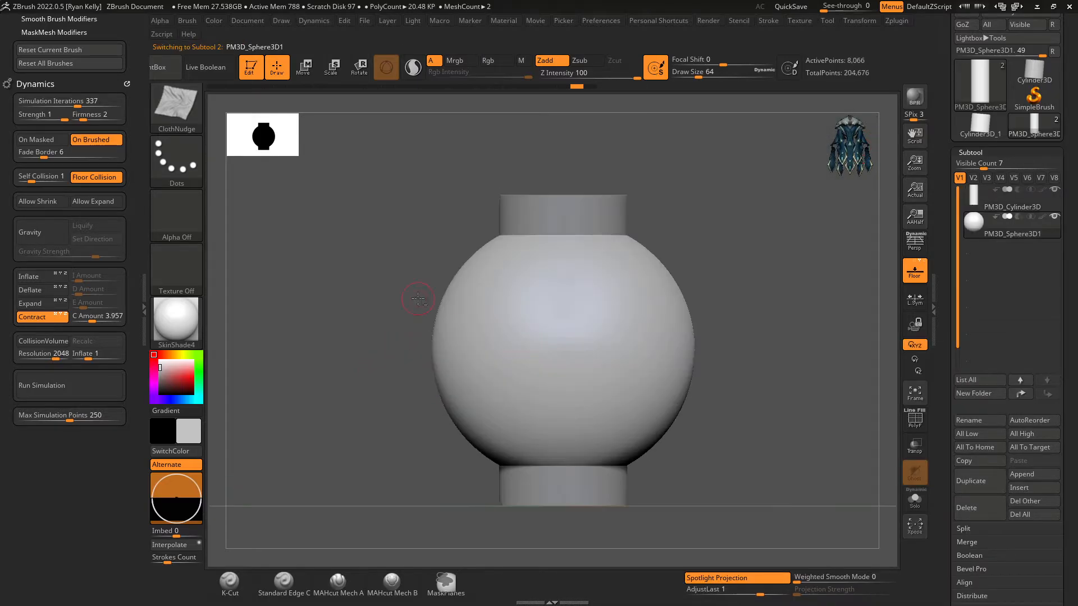
- Try moving the sphere above the cylinder with the gizmo, set Focal Shift to -100, and undo the moves
drag(409, 301, 394, 274)
click(306, 67)
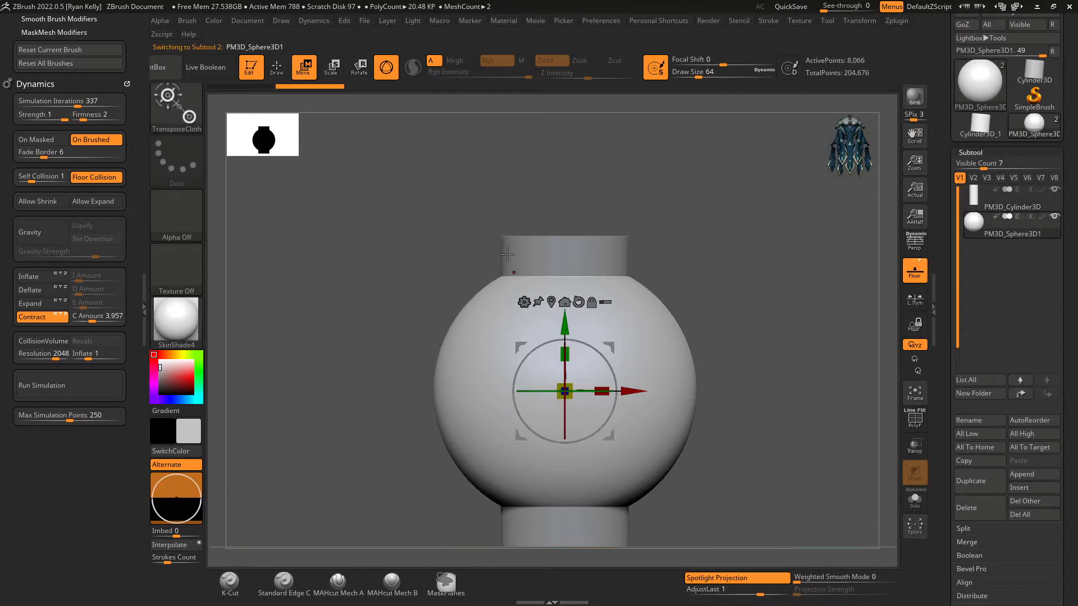
drag(563, 331, 662, 170)
key(ctrl+z)
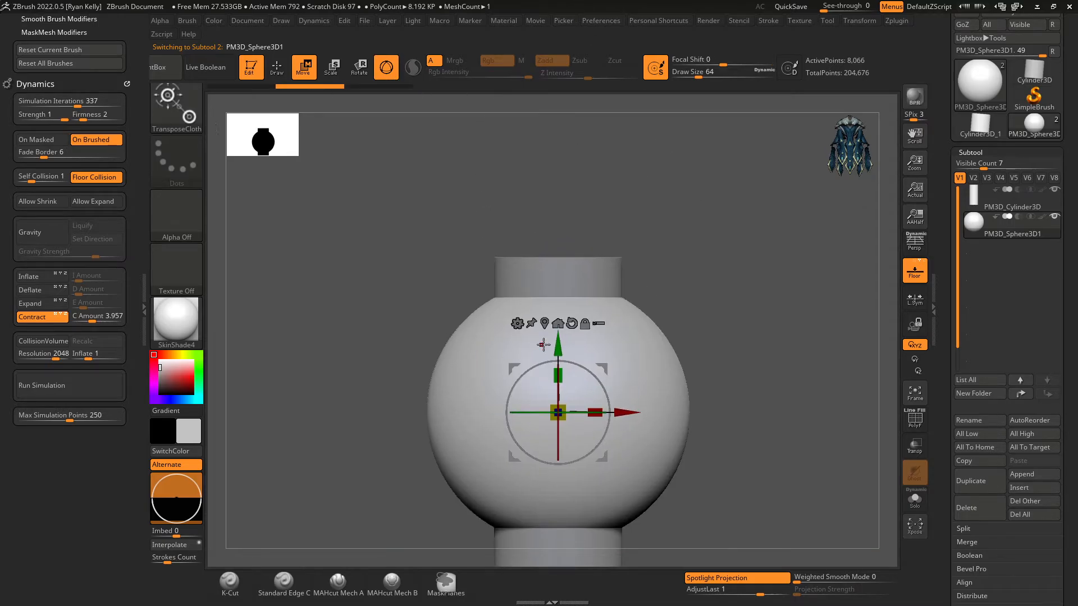
drag(558, 348, 555, 62)
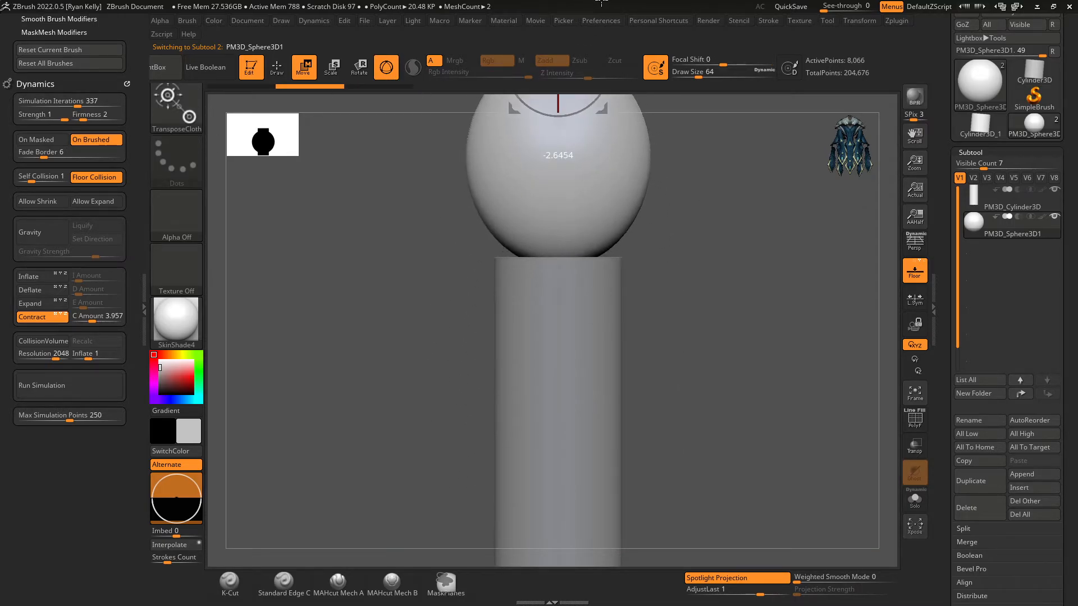
drag(727, 62, 662, 62)
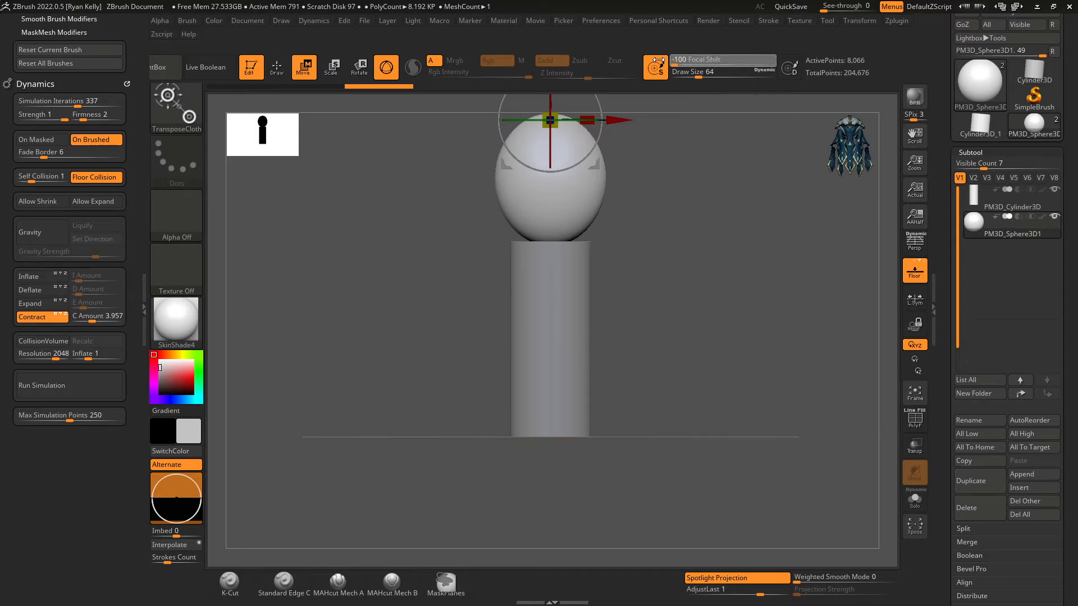
key(ctrl+z)
- Turn off Contract, undo the distorted move, and raise the sphere clear above the cylinder
alt+drag(665, 191, 663, 242)
drag(553, 322, 569, 166)
click(32, 317)
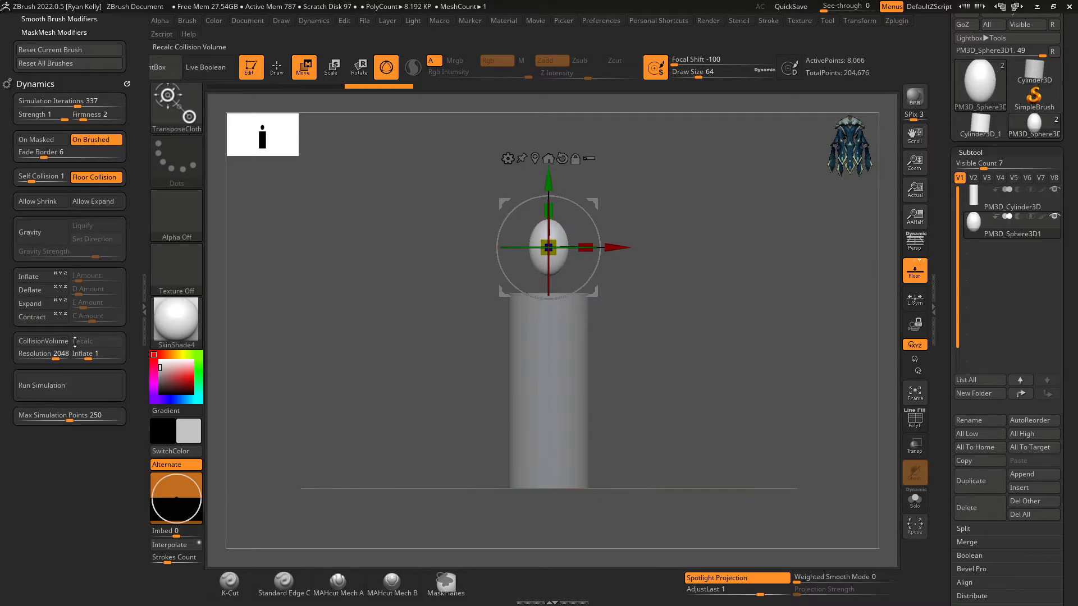
key(ctrl+z)
alt+drag(331, 332, 340, 326)
drag(571, 291, 572, 2)
alt+drag(699, 217, 686, 371)
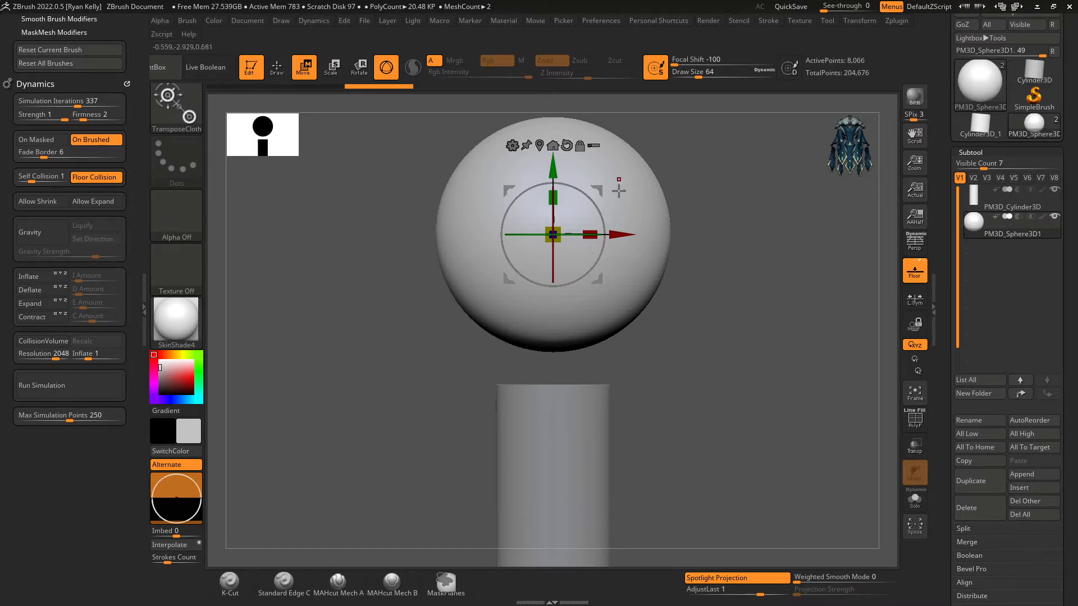
alt+drag(377, 254, 377, 301)
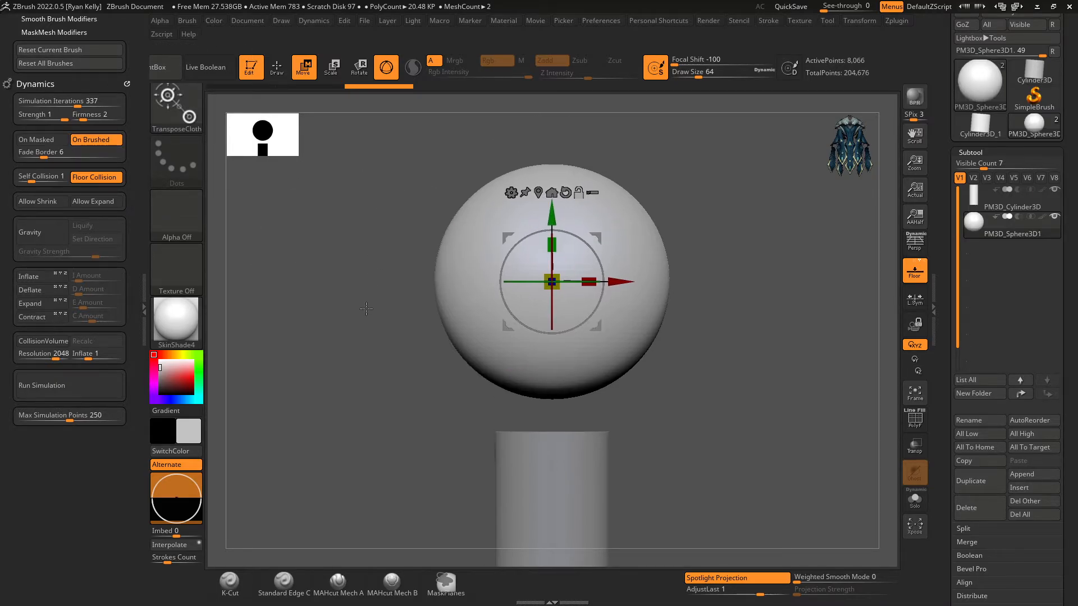
- Turn on Inflate and try scaling the sphere down uniformly with the gizmo, repeating the test with Self Collision at 0
click(34, 279)
drag(553, 212, 545, 274)
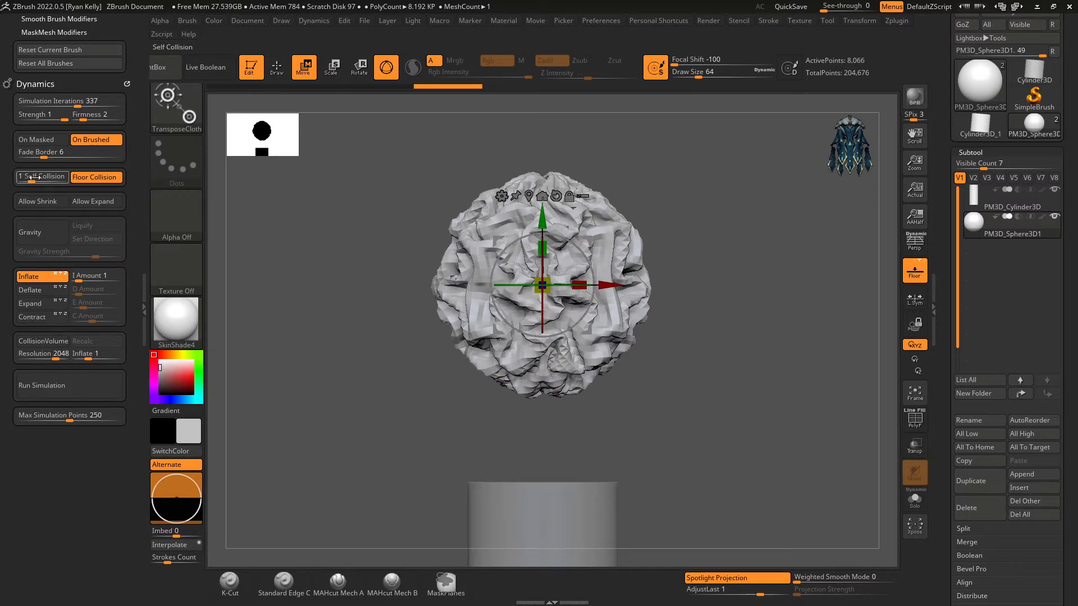
drag(30, 177, 21, 178)
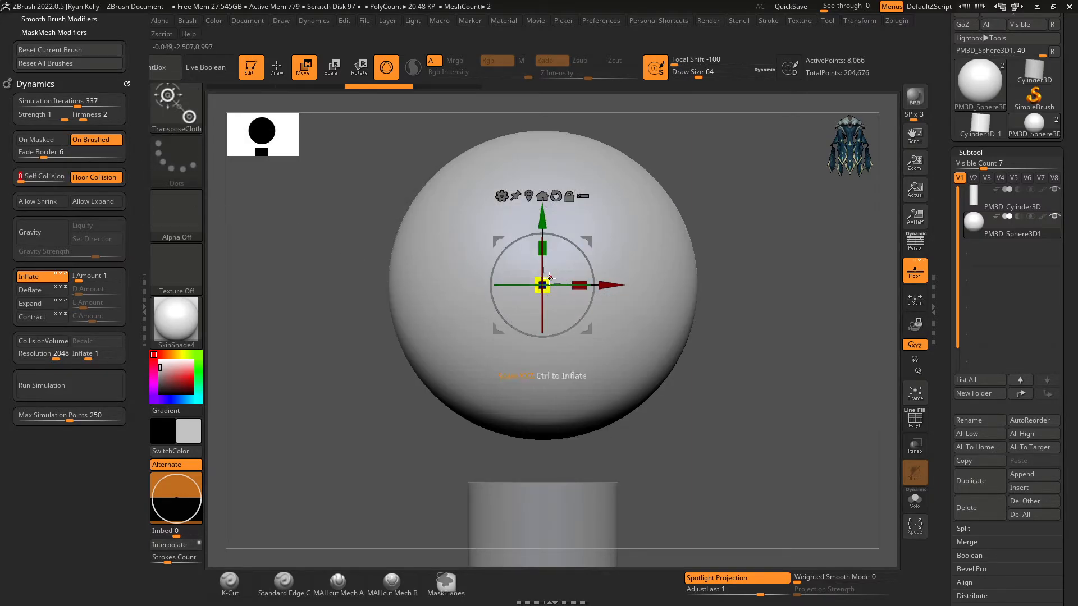
drag(549, 278, 521, 316)
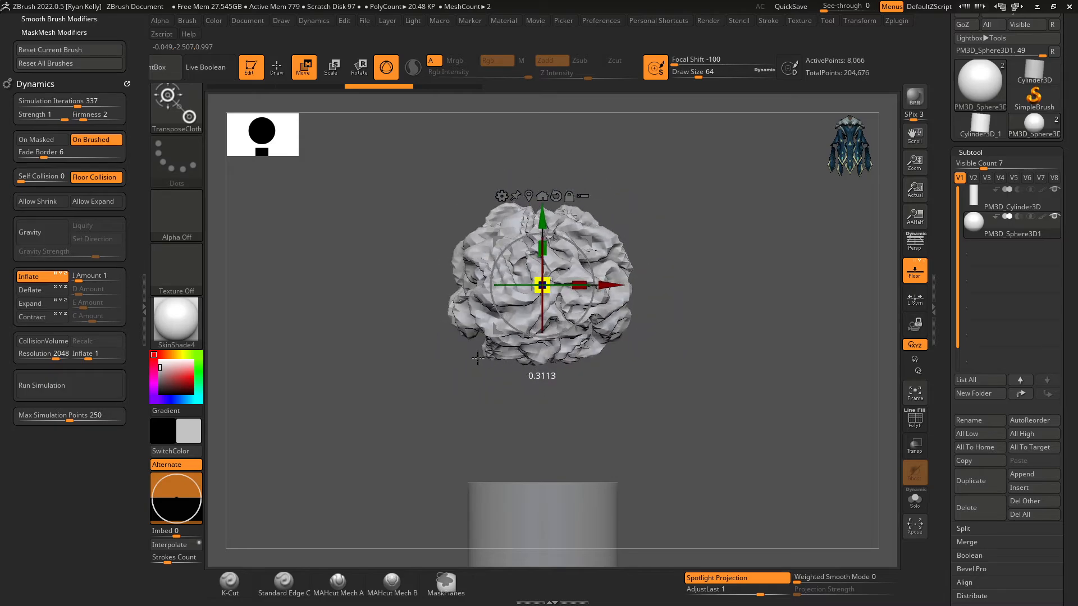
drag(477, 357, 368, 290)
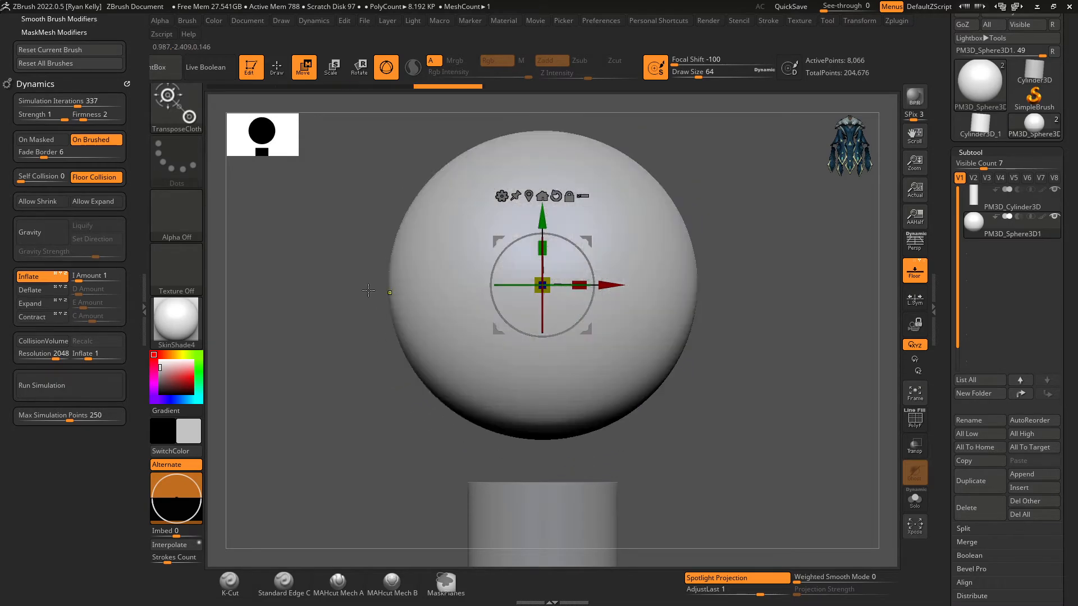
- Set Self Collision to 4, scale the sphere down to crumple it, inspect the folds, and undo the scaling
drag(24, 178, 79, 171)
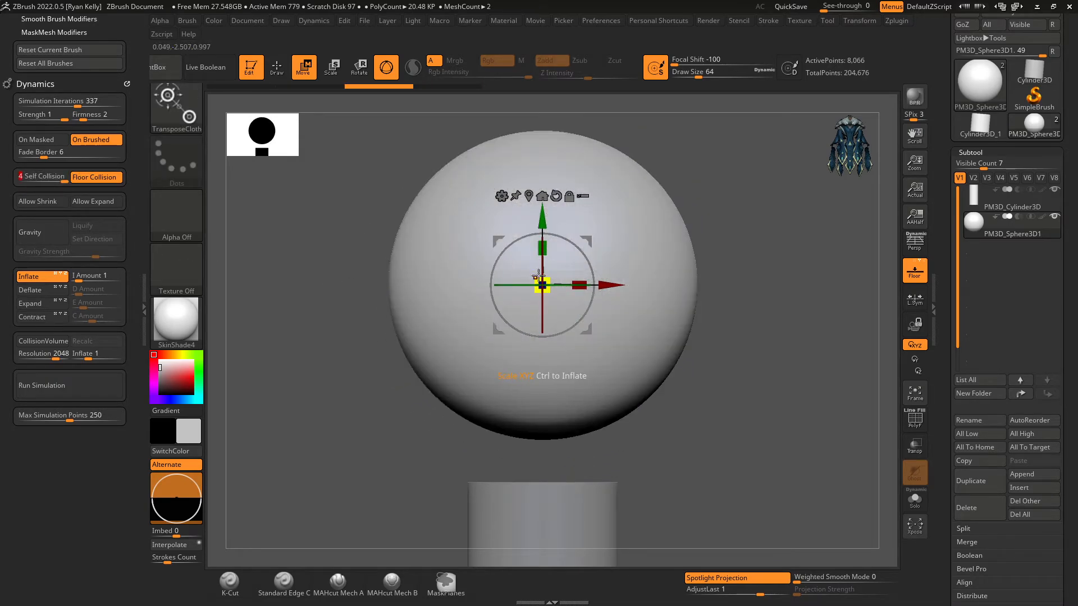
drag(542, 283, 489, 327)
drag(379, 337, 436, 334)
scroll(436, 335, up, 5)
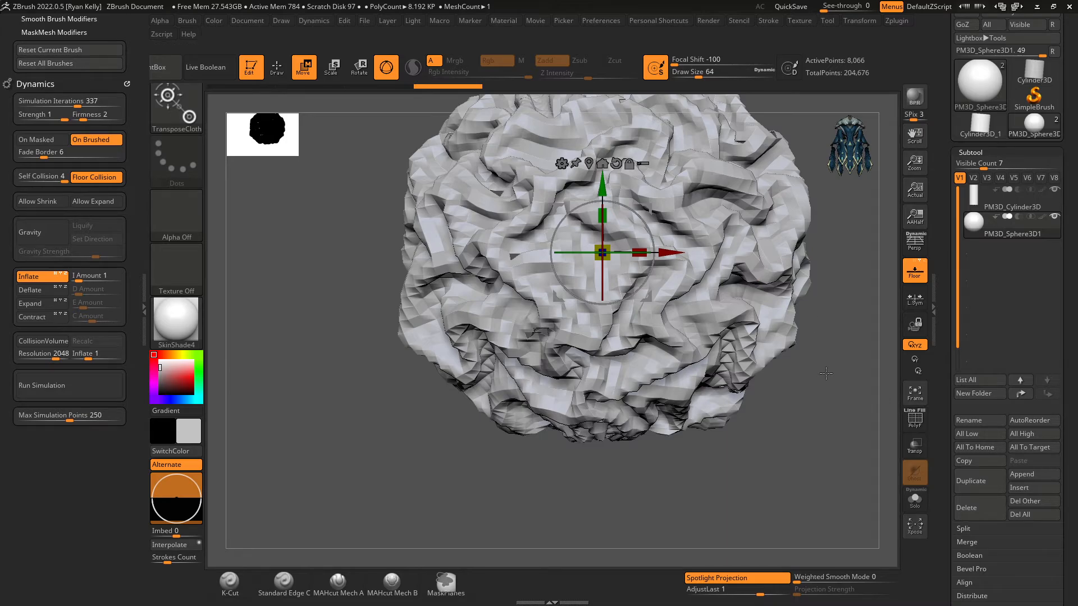
key(ctrl+z)
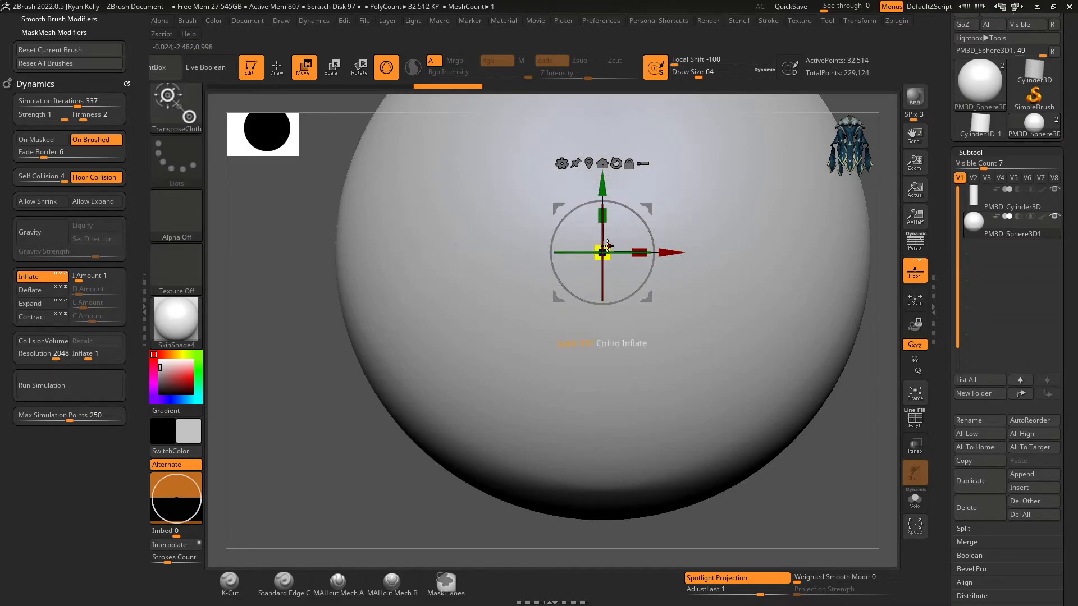
- Subdivide the sphere once and scale it down uniformly to about 0.84 with the gizmo
drag(602, 253, 579, 268)
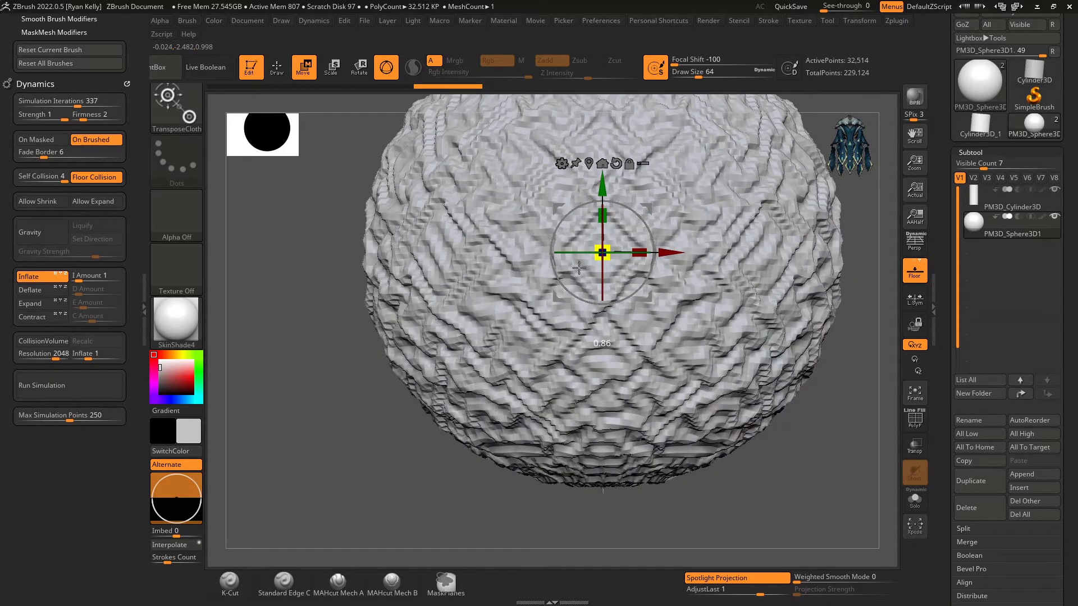
drag(751, 134, 859, 51)
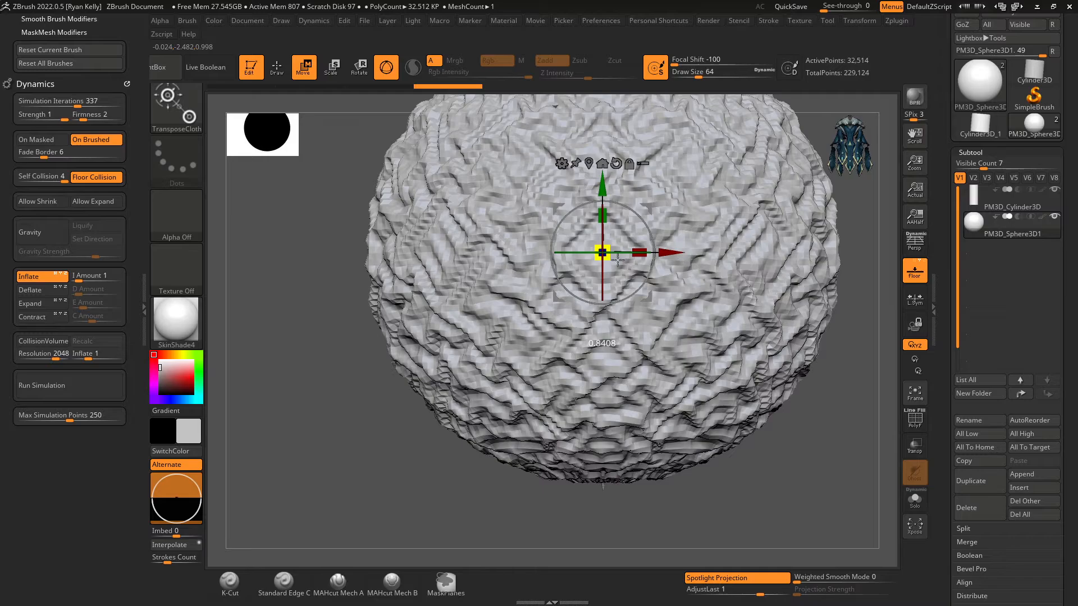
drag(617, 259, 612, 260)
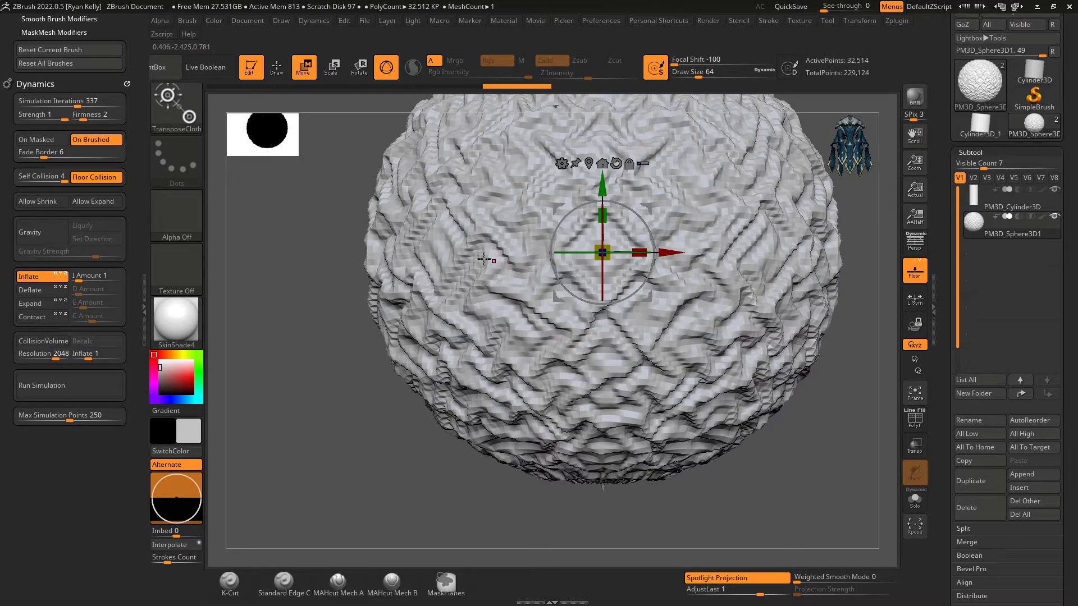
- Set Self Collision to 2, undo the wrinkles, and scale the smooth sphere down to about 0.85
click(53, 178)
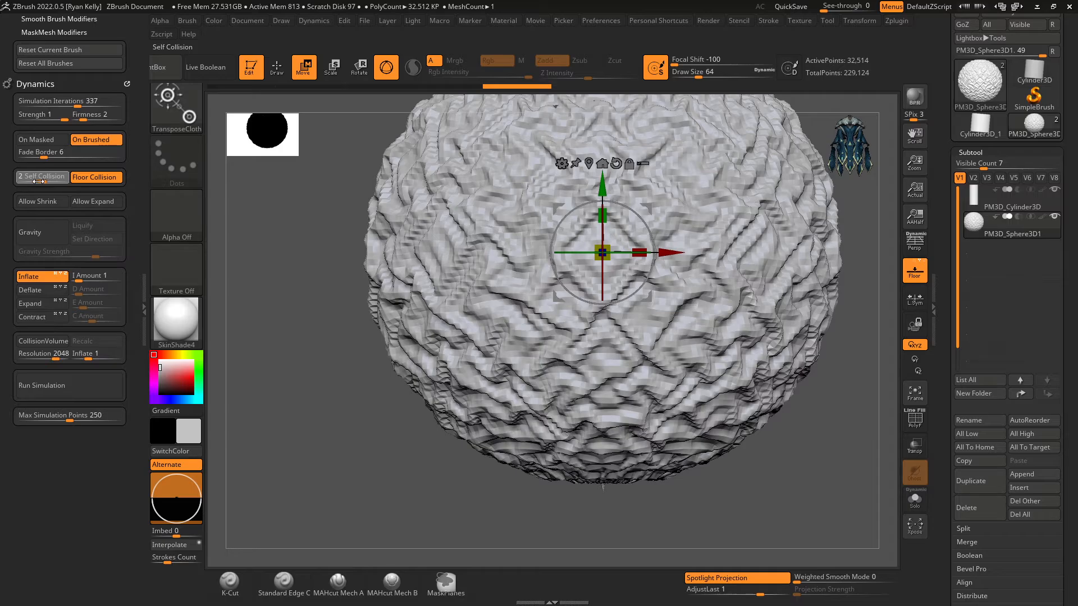
key(Return)
key(ctrl+z)
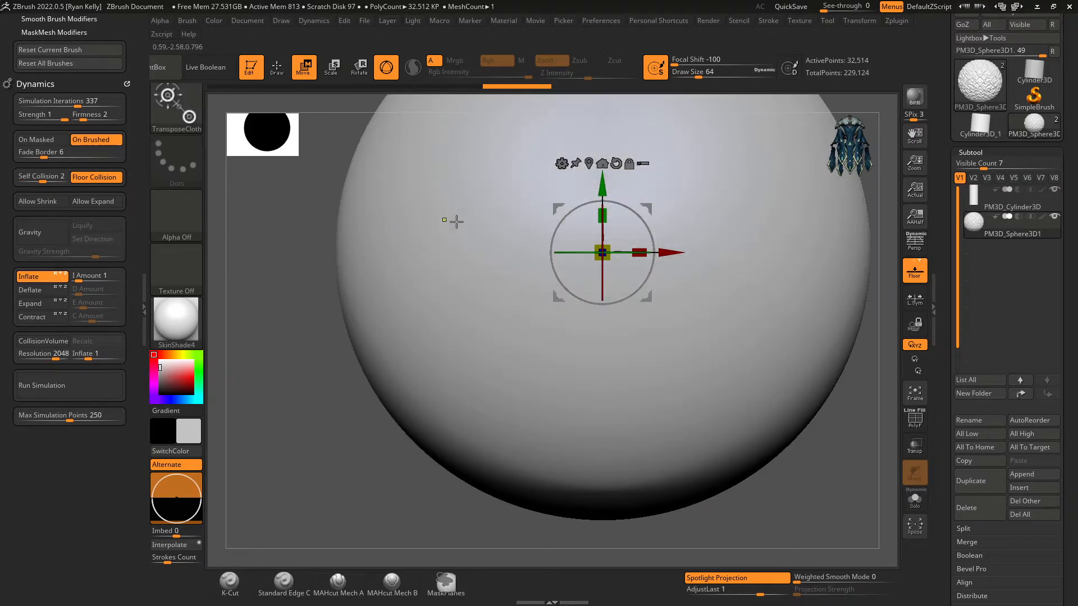
drag(605, 249, 570, 274)
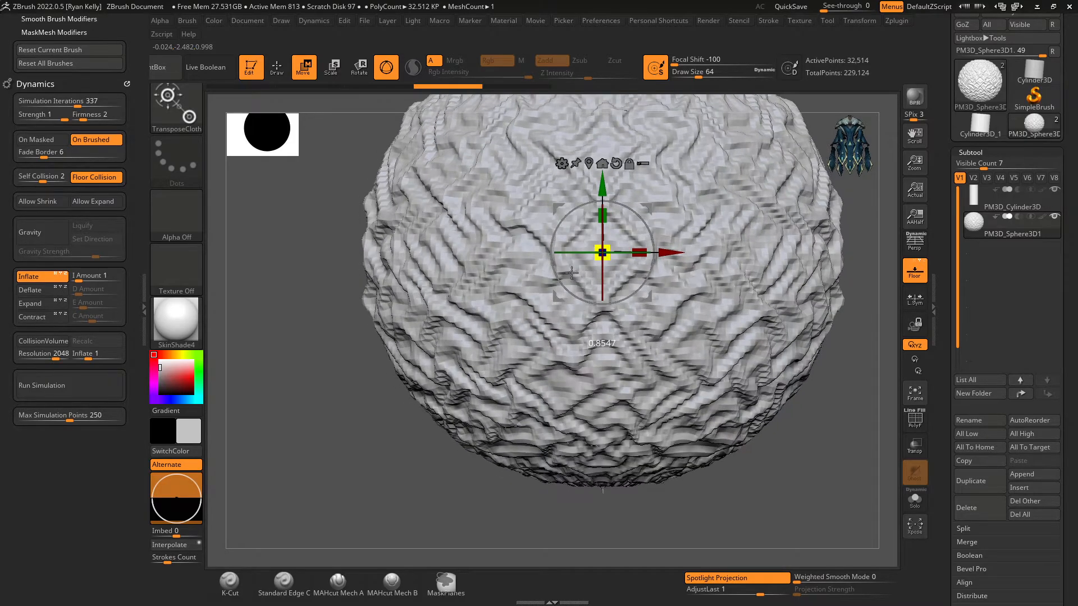
- Set Simulation Iterations to 100 and undo the wrinkles on the sphere
click(85, 101)
drag(86, 104, 50, 107)
key(ctrl+z)
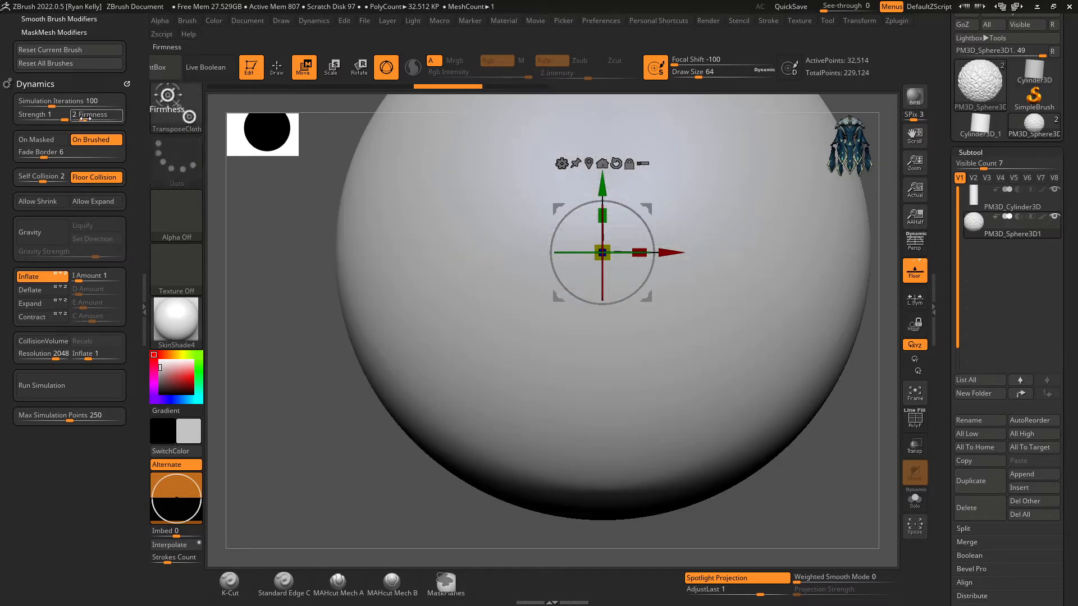
- Set Firmness to 4, scale the sphere down with the gizmo to form broad folds, inspect them, and undo the scaling
alt+right_drag(148, 196, 139, 169)
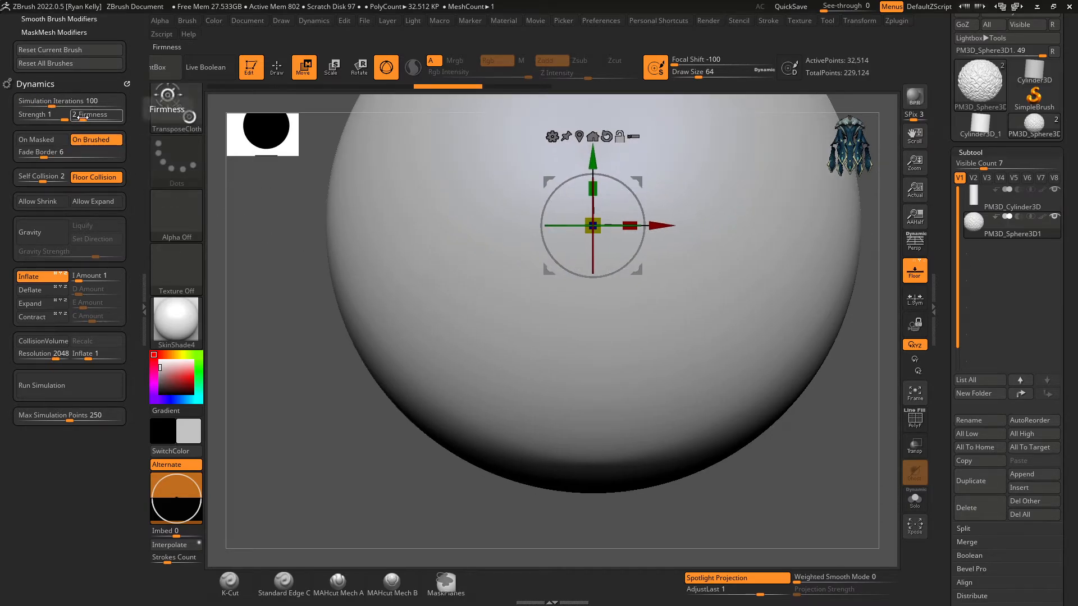
key(Return)
drag(592, 224, 501, 290)
key(ctrl+z)
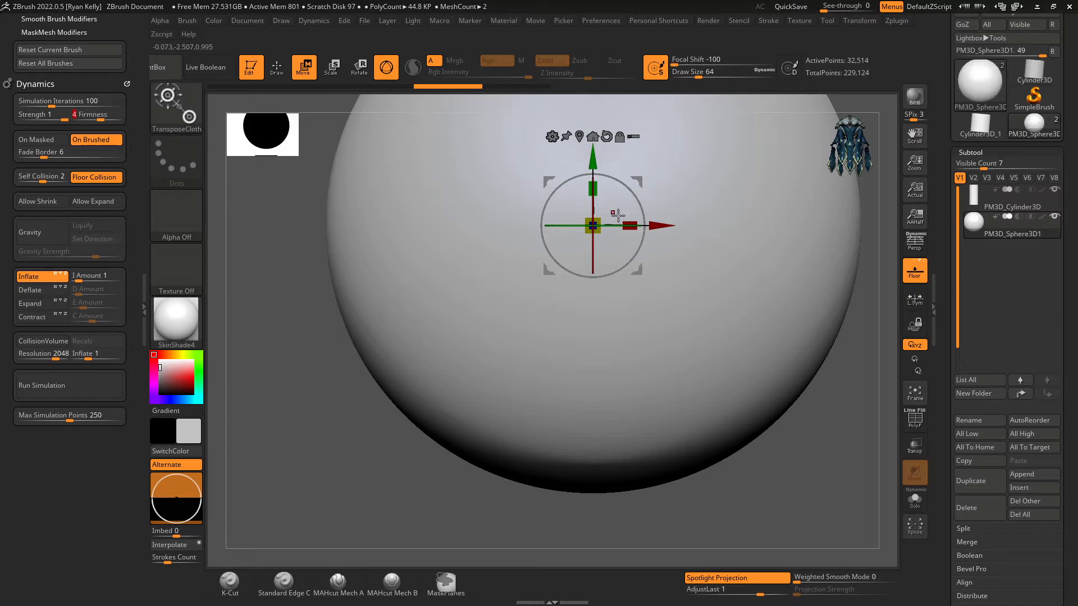
drag(598, 220, 550, 270)
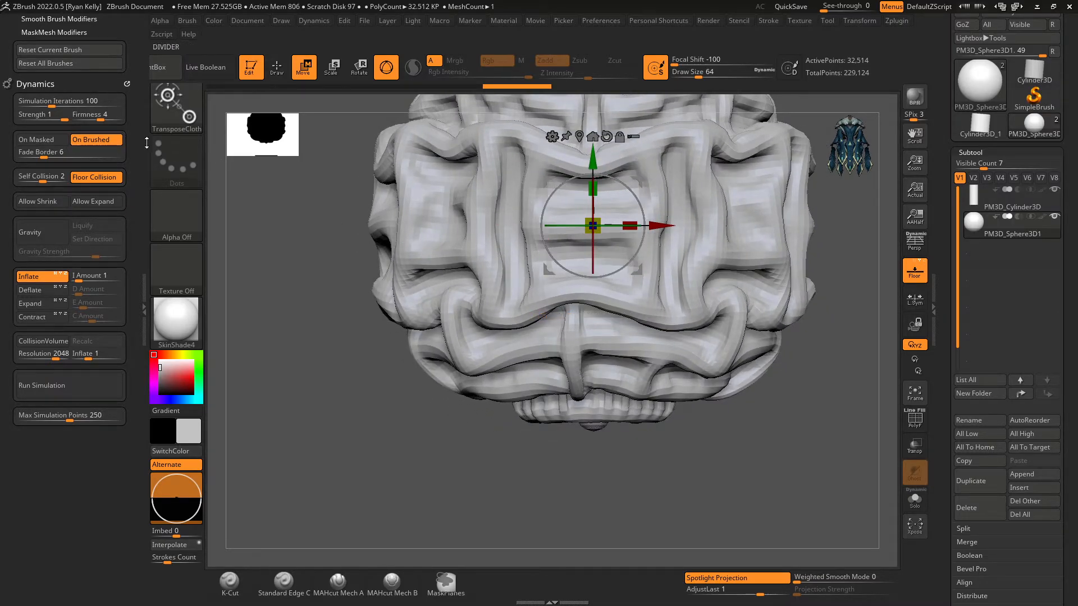
drag(319, 302, 391, 275)
shift+drag(476, 215, 407, 208)
key(ctrl+z)
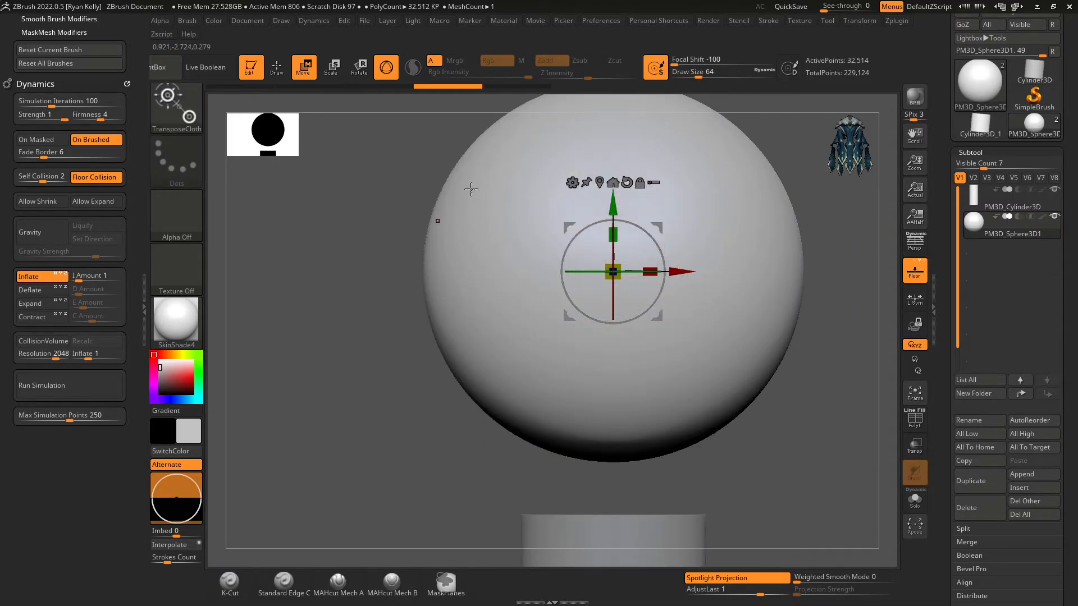
- Return to Draw mode and display the polyframe wireframe on the sphere
alt+drag(256, 212, 325, 258)
key(q)
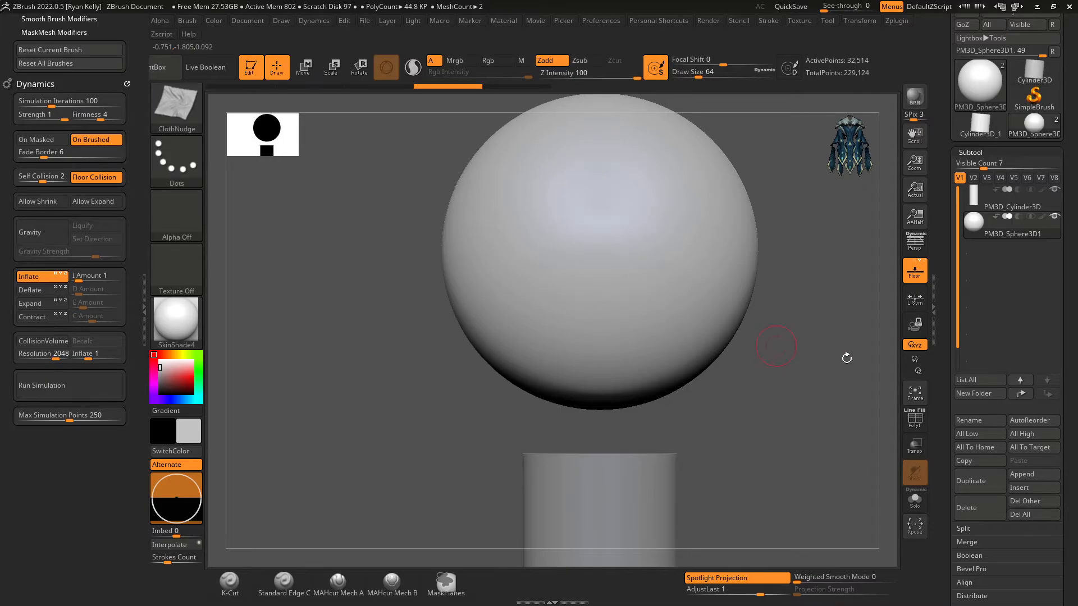
click(916, 422)
alt+drag(821, 385, 821, 402)
key(ctrl+shift)
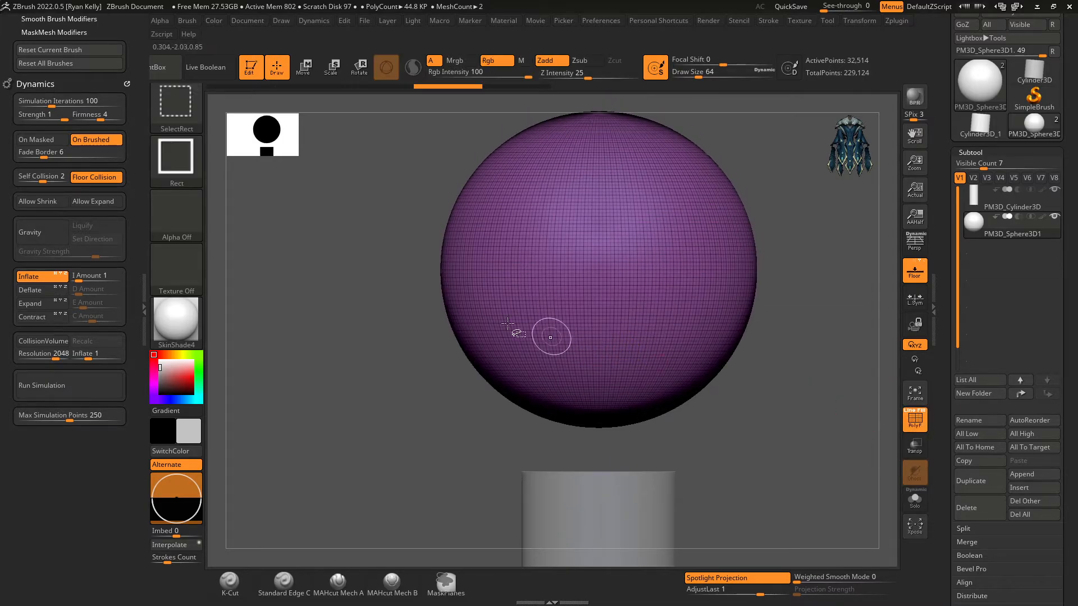
- Lower the sphere to subdivision level 1 and duplicate it as a new subtool
key(shift+d)
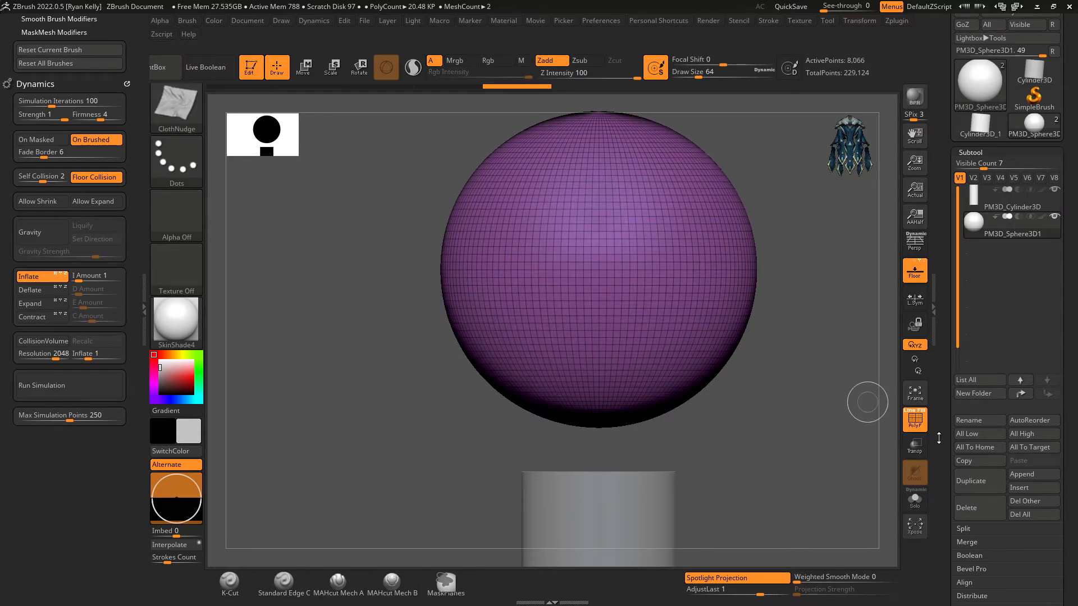
key(ctrl+shift+d)
drag(940, 438, 971, 350)
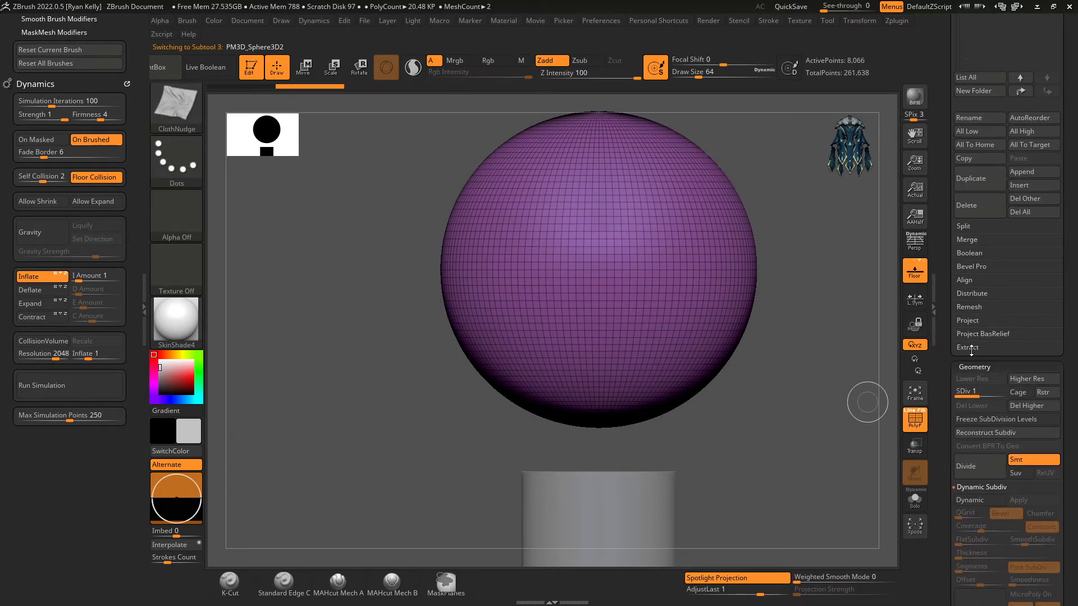
- Delete the duplicate sphere's higher subdivision levels and remove its lower half with Del Hidden, keeping the upper dome
click(1032, 405)
key(ctrl+shift)
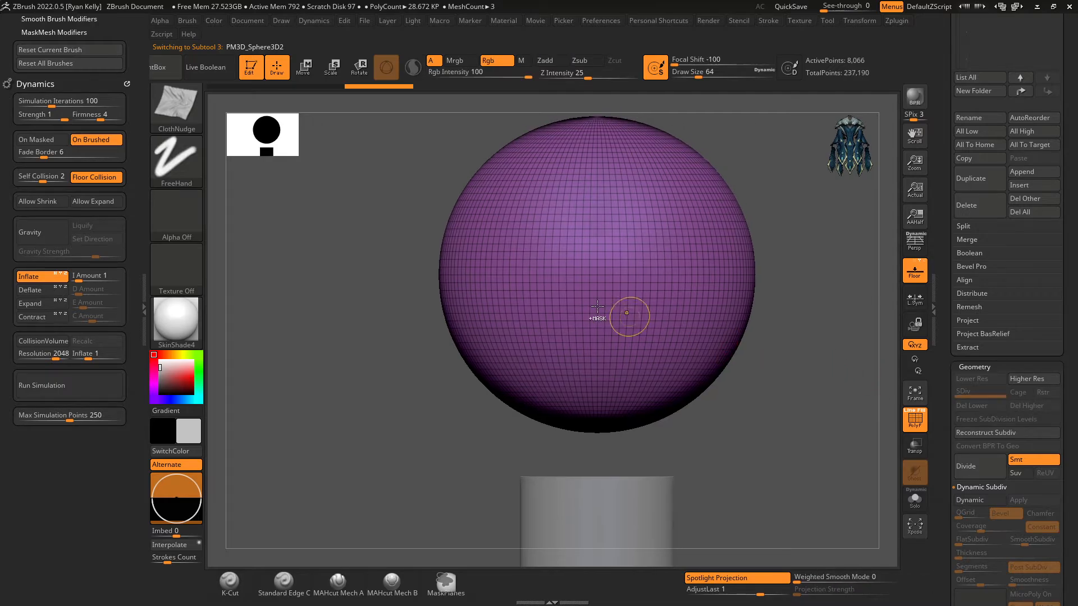
ctrl+shift+drag(331, 259, 820, 447)
key(ctrl)
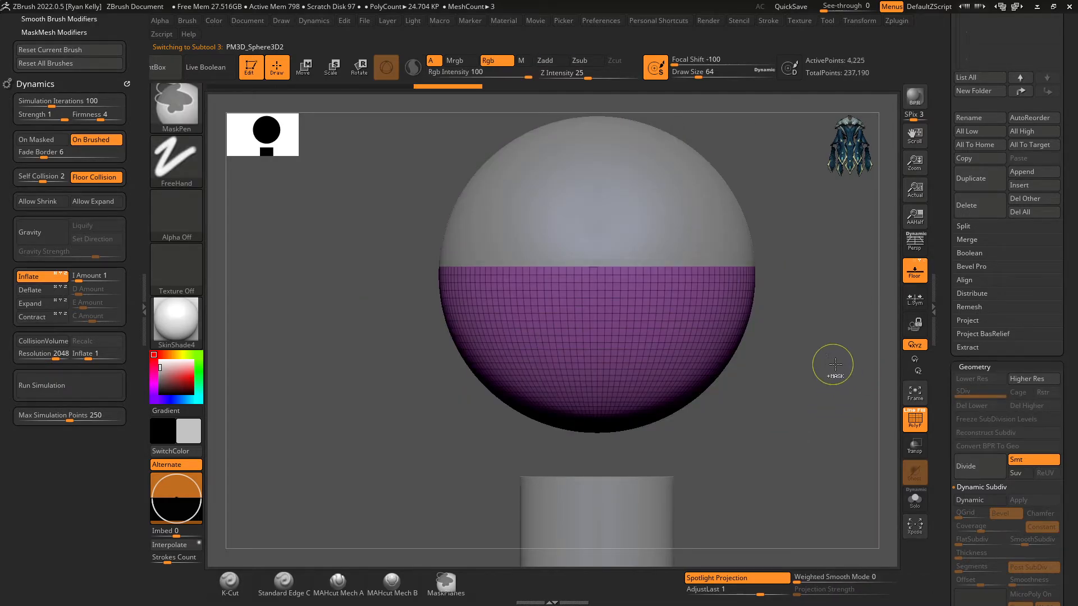
ctrl+shift+drag(845, 366, 777, 398)
key(space)
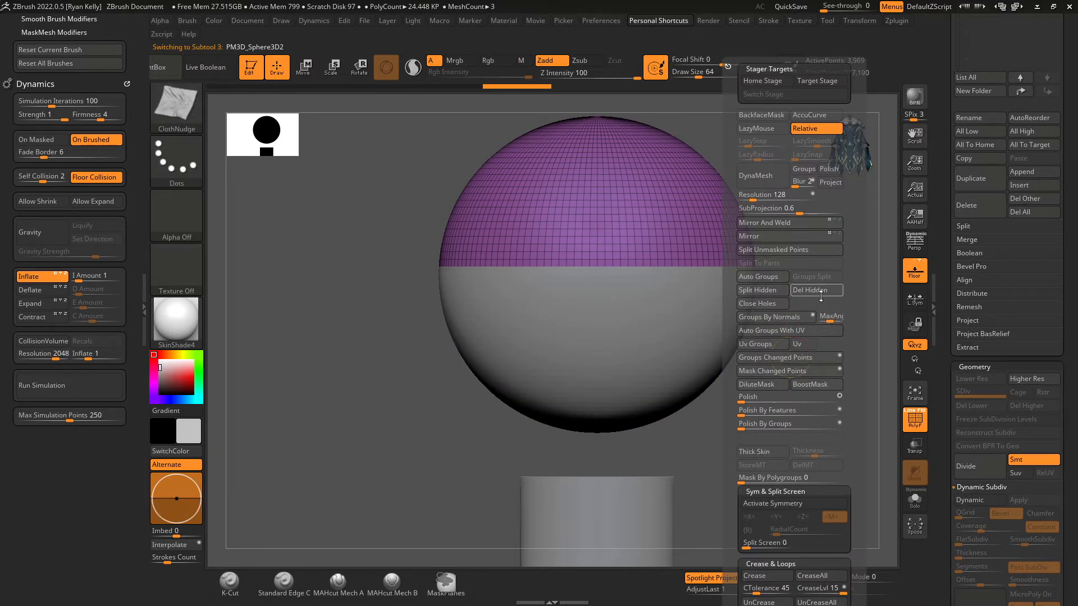
click(821, 291)
key(f)
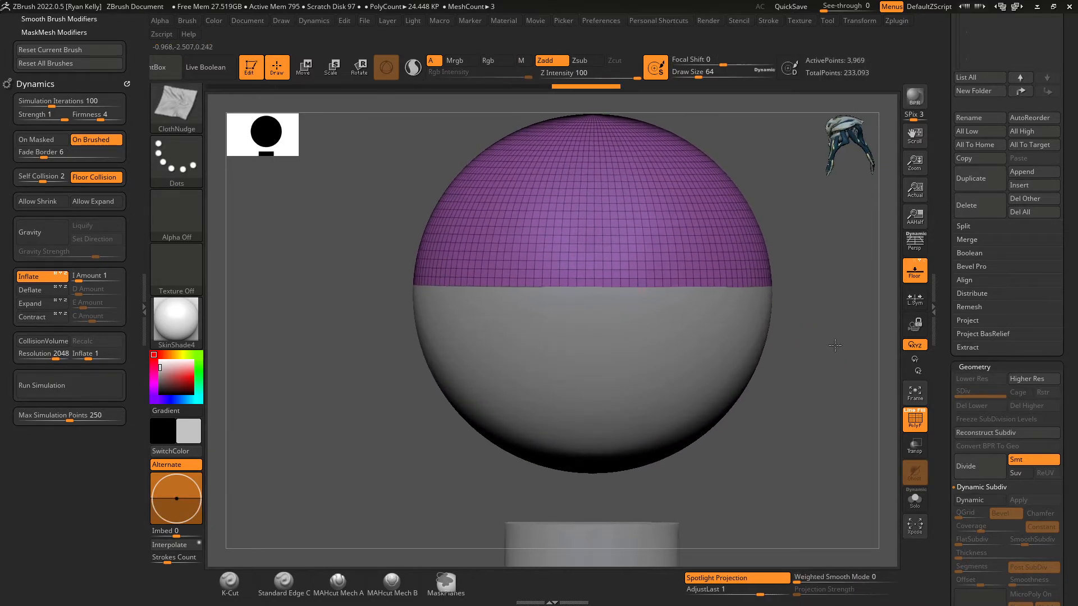
- Hide the original full sphere subtool, PM3D_Sphere3D1, keeping the dome and cylinder in view
scroll(949, 276, up, 6)
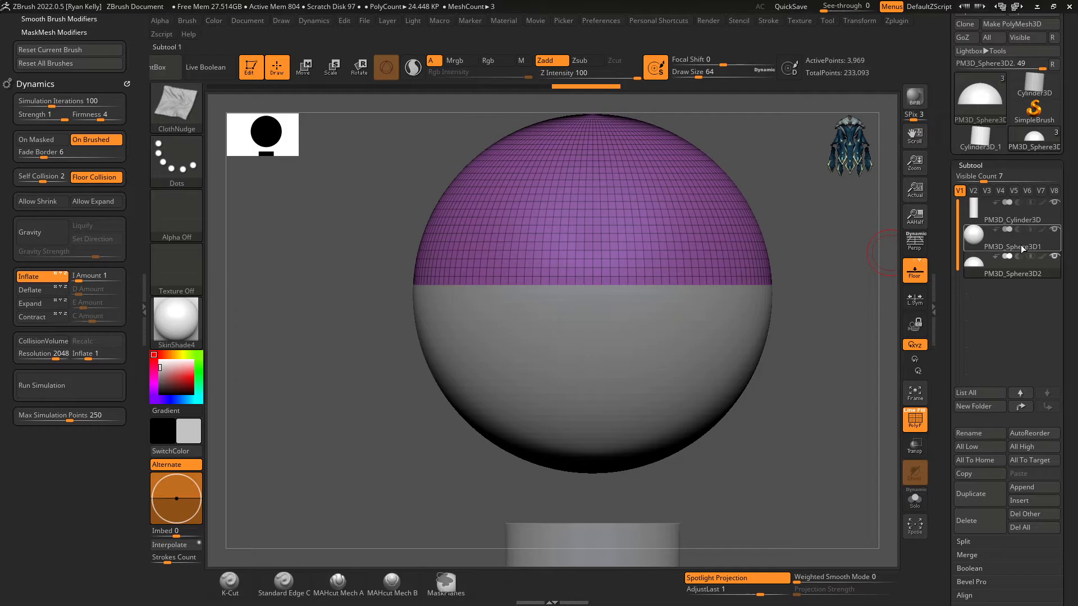
click(1053, 232)
alt+drag(844, 305, 812, 275)
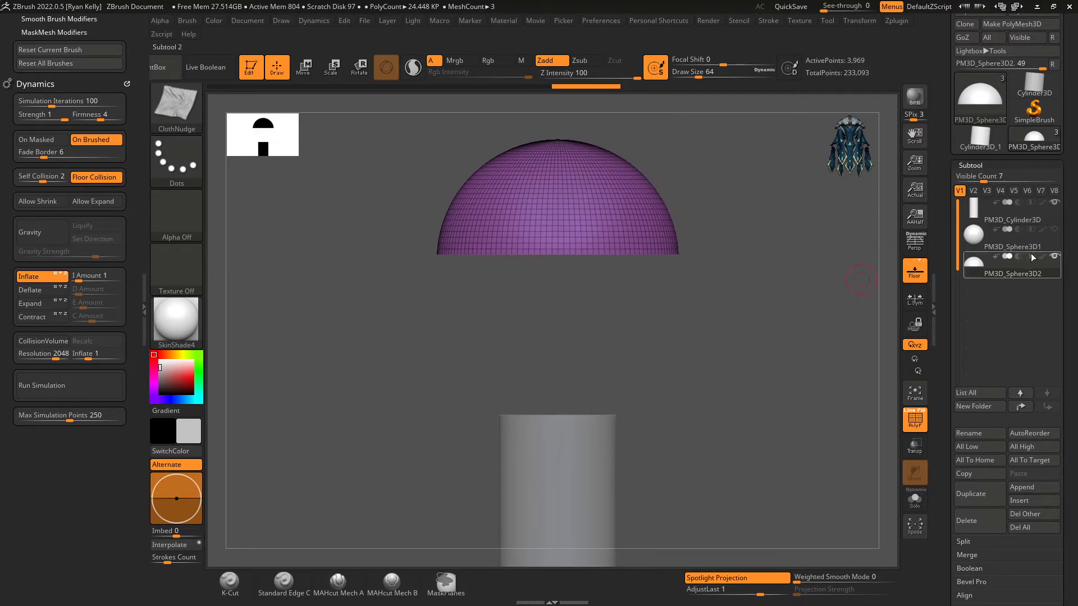
alt+drag(812, 313, 727, 302)
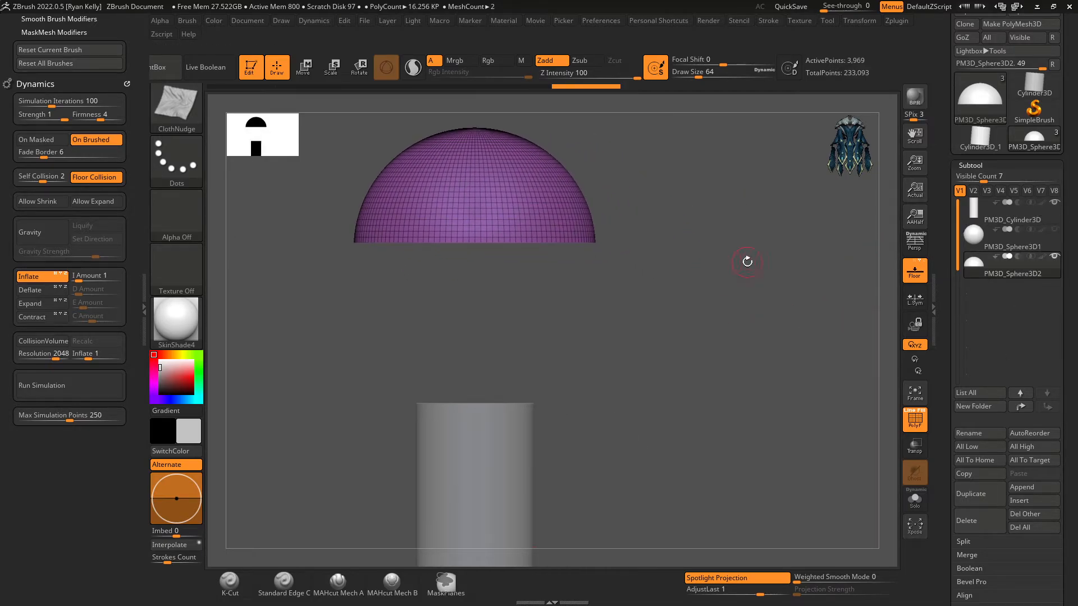
alt+drag(747, 261, 761, 284)
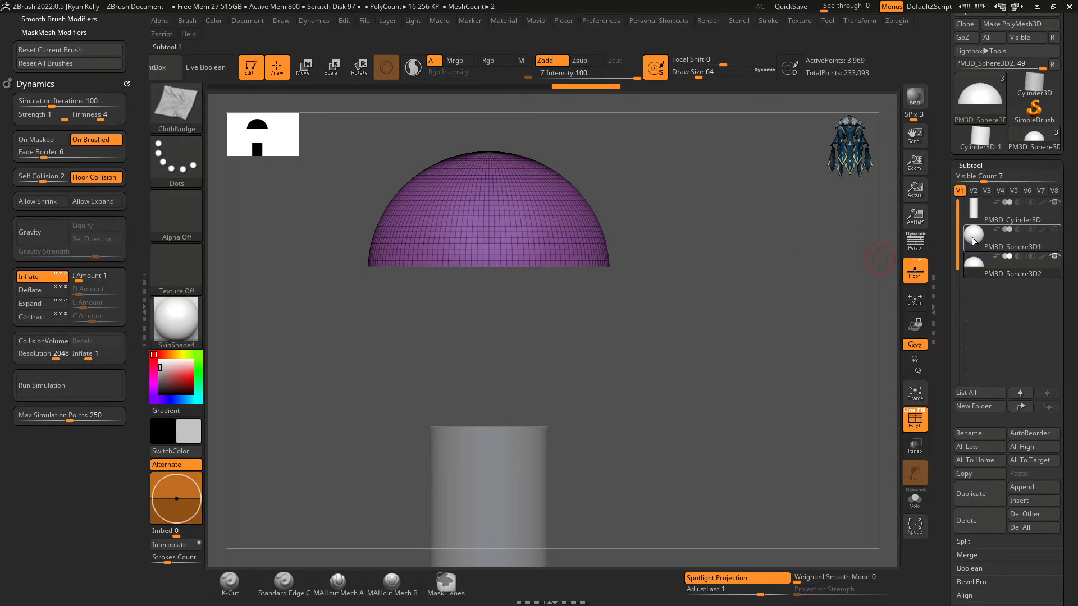
- Show the full sphere again for comparison with the dome, and hide it again
mouse_move(987, 239)
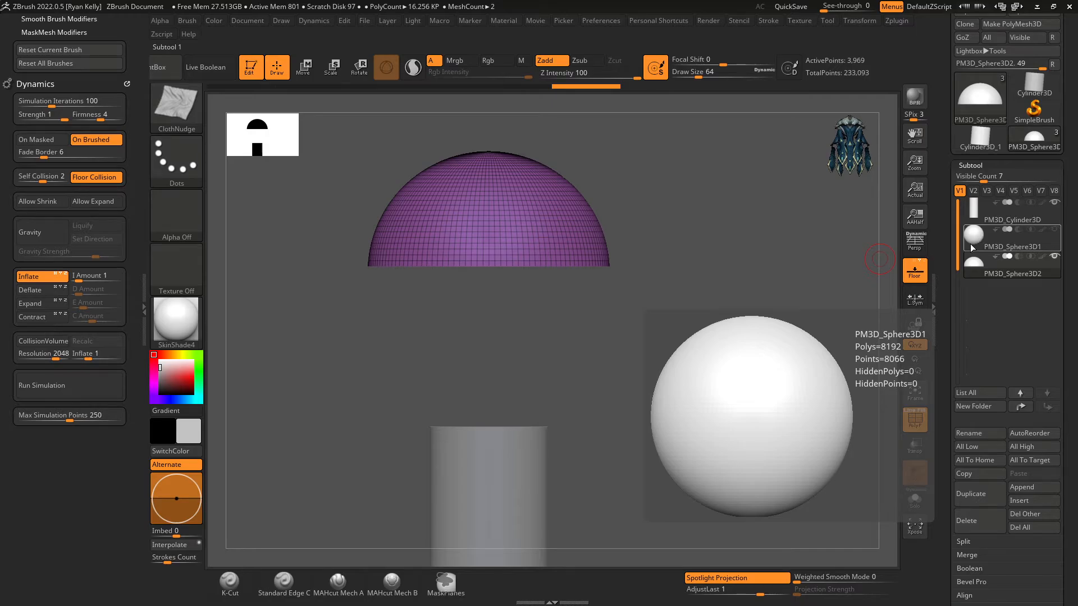
click(1055, 231)
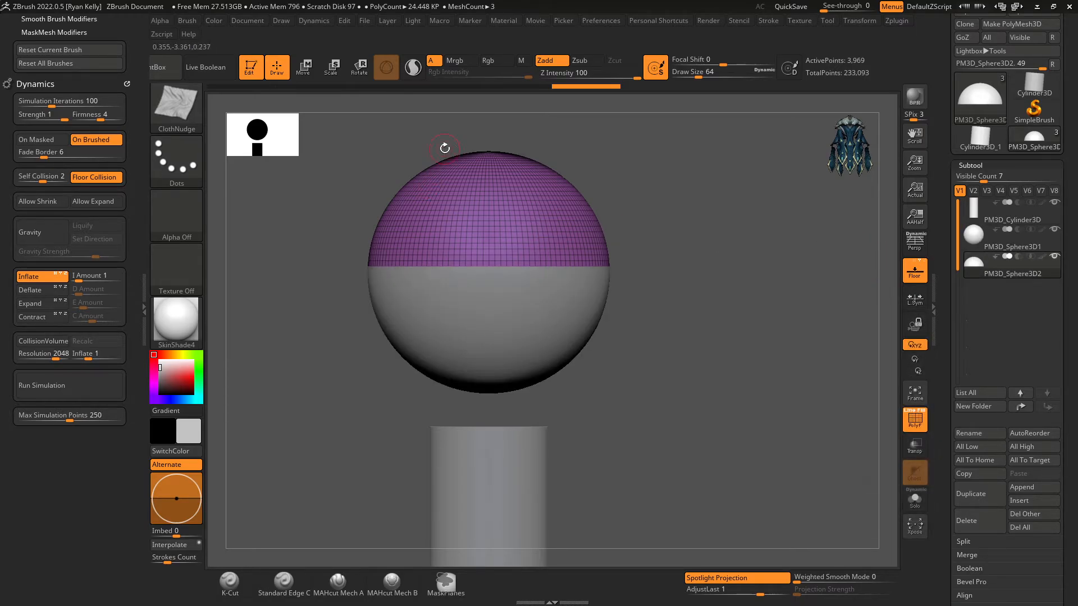
click(1054, 230)
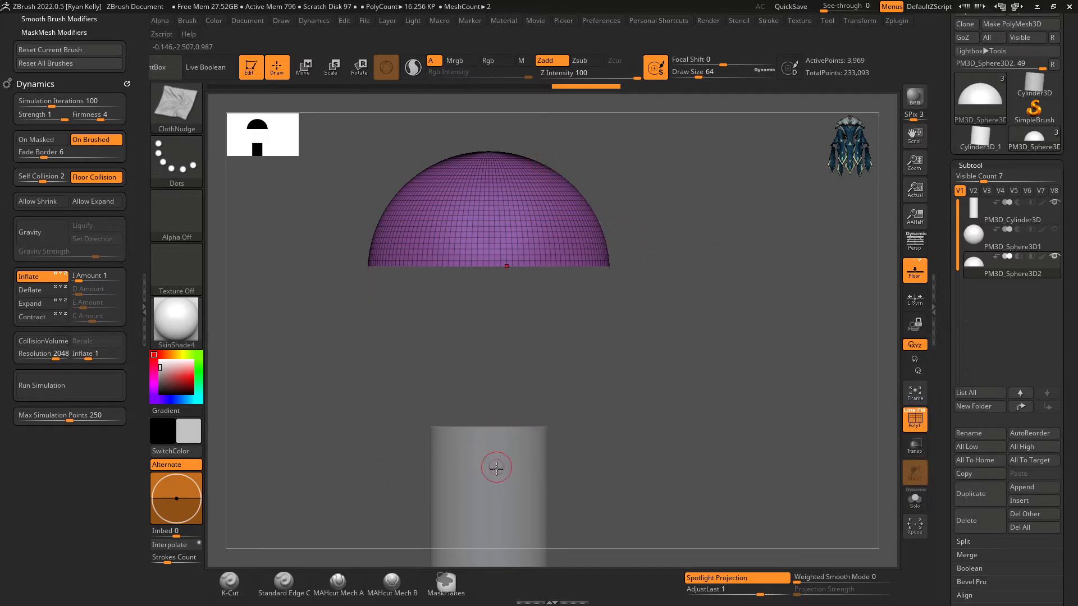
mouse_move(496, 467)
mouse_down()
mouse_move(651, 378)
mouse_move(650, 394)
mouse_move(486, 391)
mouse_up()
alt+drag(657, 376, 675, 339)
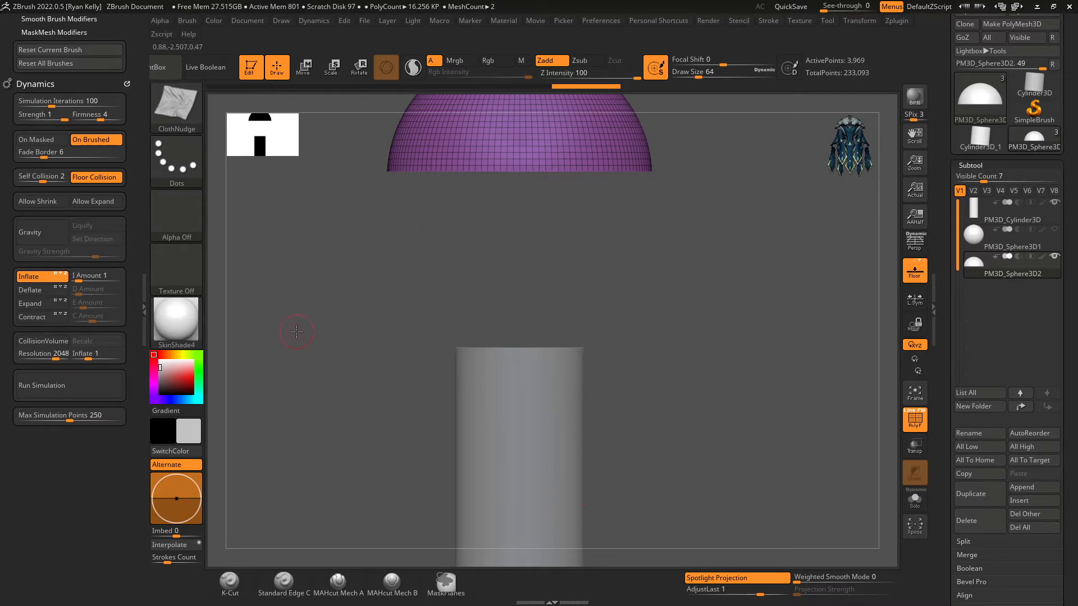
- Enable CollisionVolume in Dynamics and run the simulation on the dome with Inflate active
ctrl+right_drag(296, 332, 256, 354)
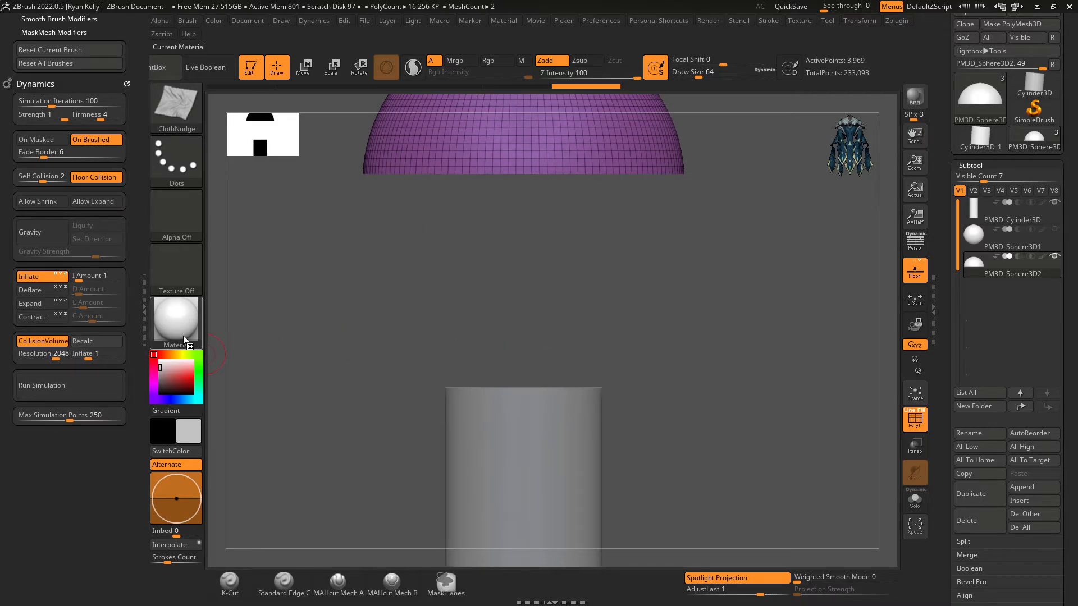
mouse_move(301, 331)
alt+mouse_down()
mouse_move(296, 298)
mouse_move(291, 348)
alt+mouse_up()
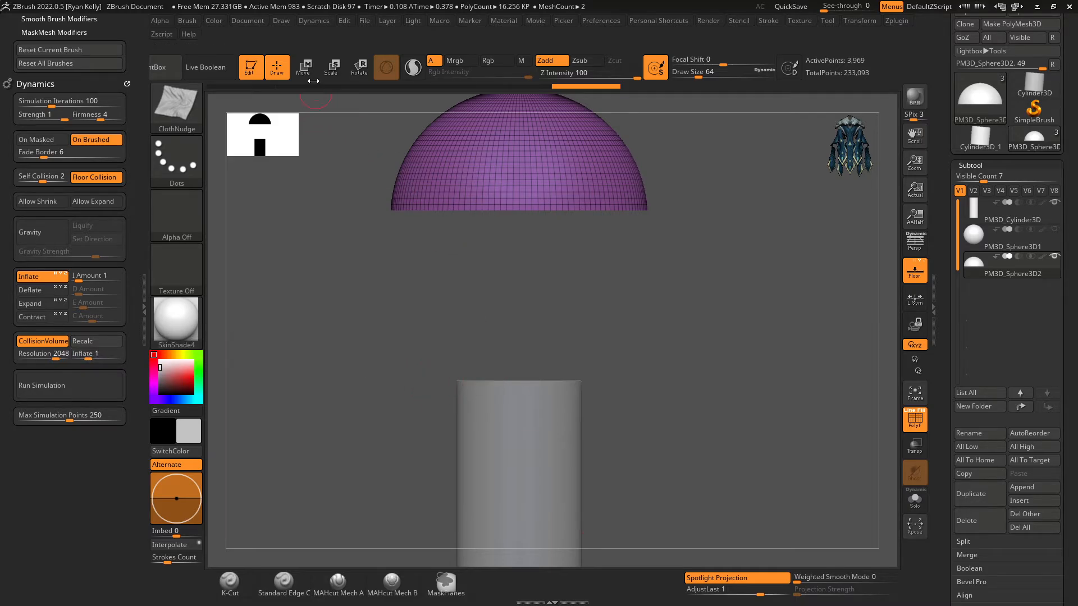
ctrl+right_drag(375, 229, 376, 234)
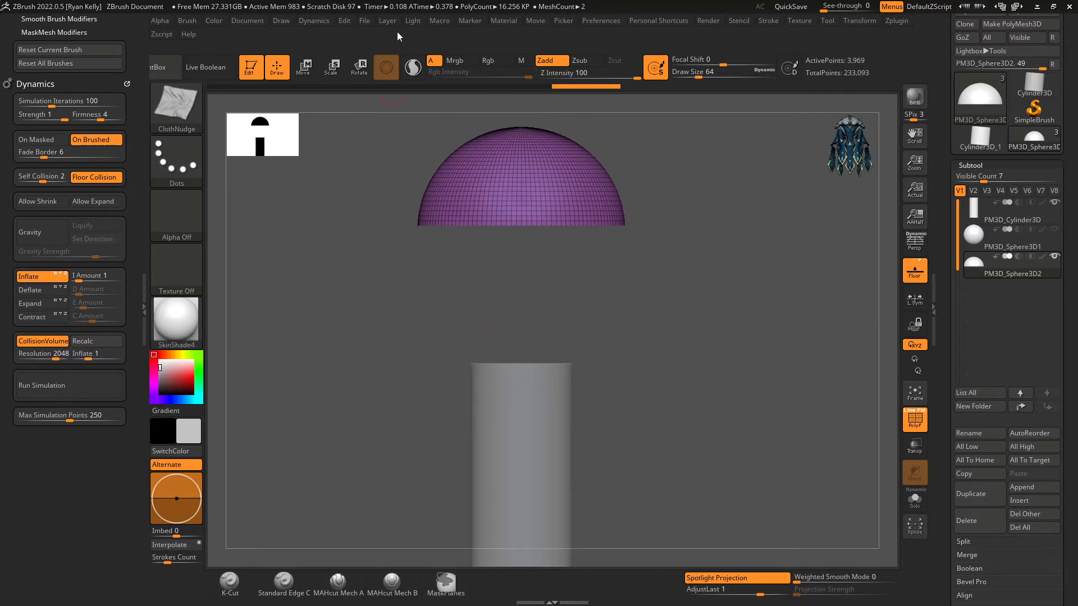
click(67, 386)
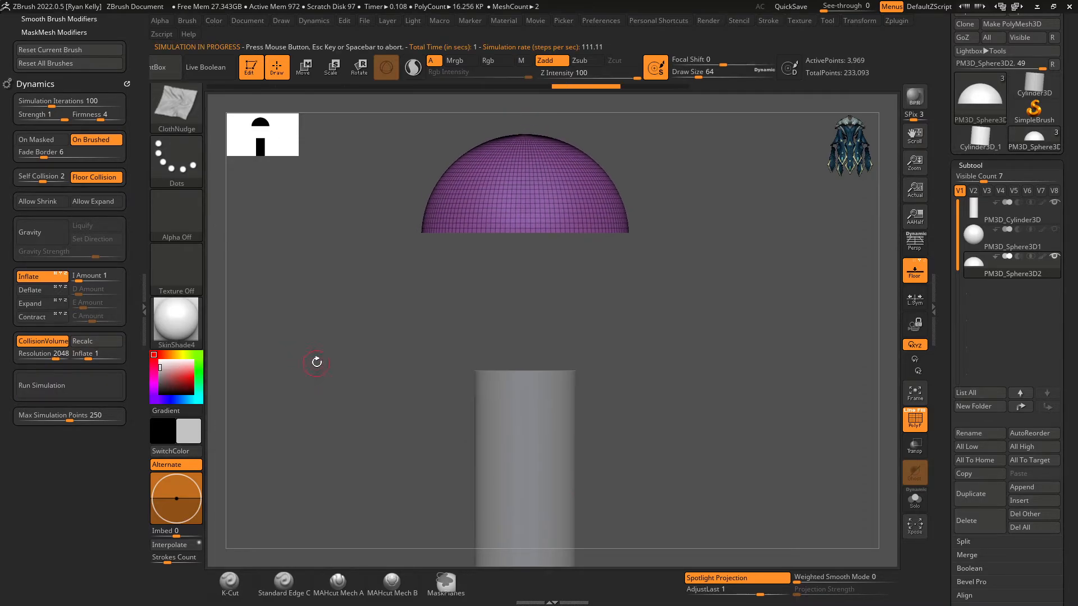
- Replace Inflate with Gravity in the Dynamics settings and set Gravity Strength to about 30
click(34, 232)
click(37, 276)
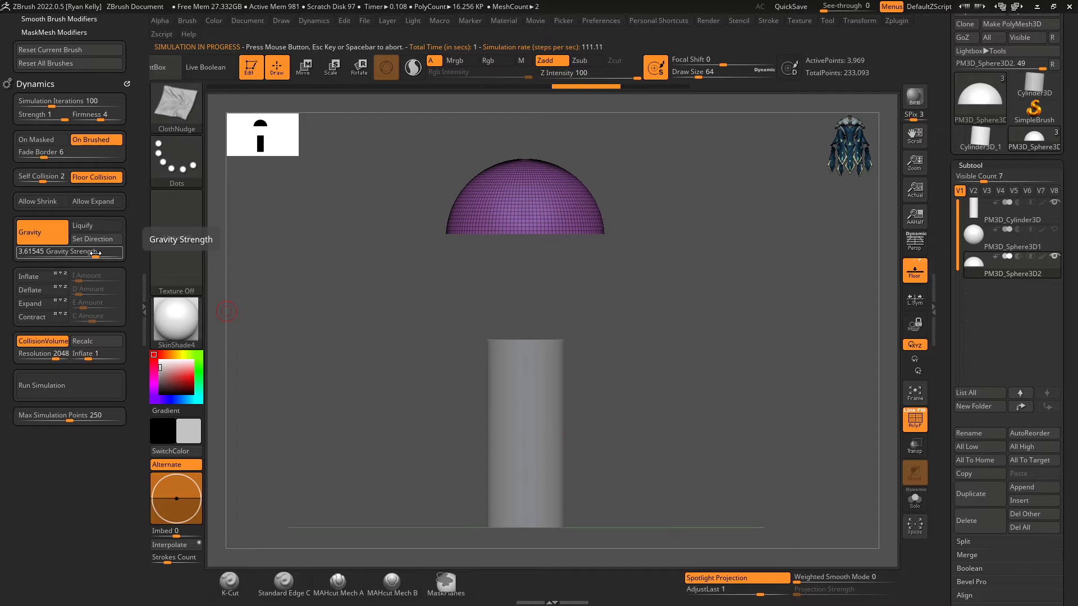
drag(95, 254, 109, 255)
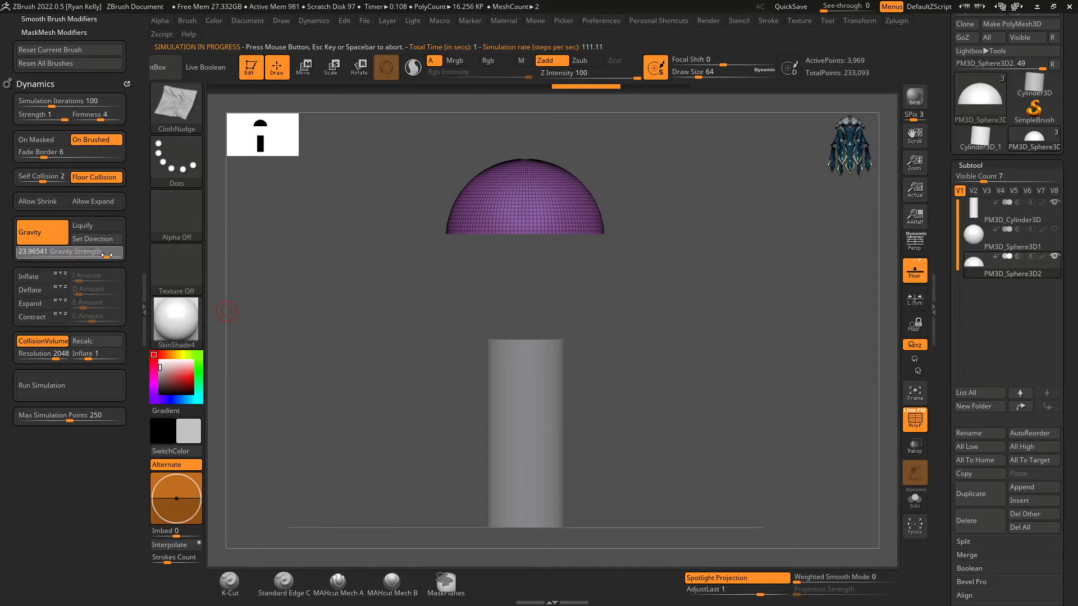
- Run the gravity simulation to drape the dome over the cylinder, inspect the folds, and undo the drape
click(87, 383)
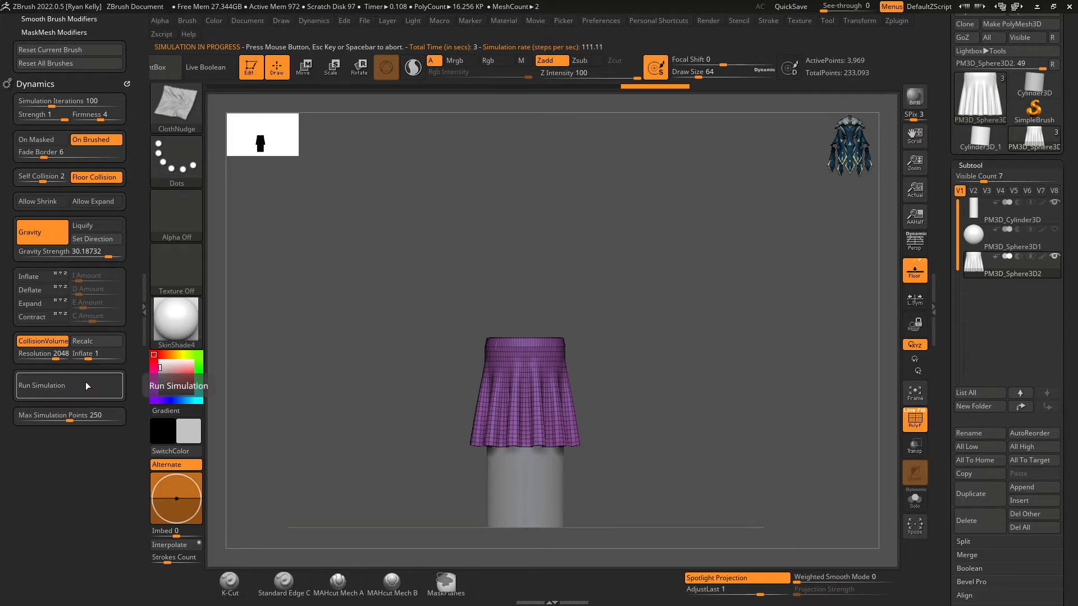
drag(365, 314, 452, 252)
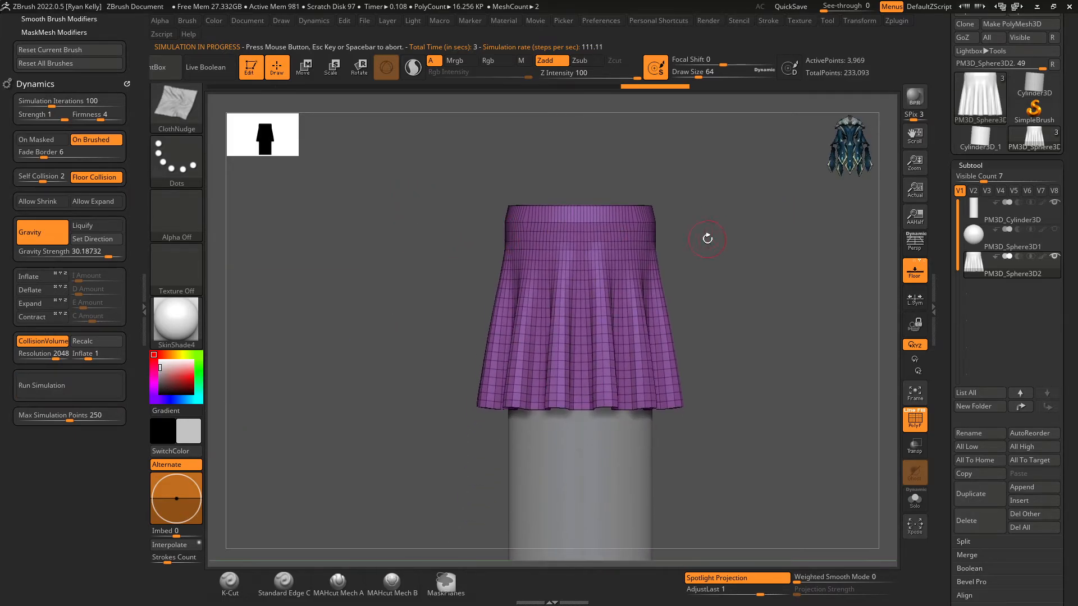
key(ctrl+z)
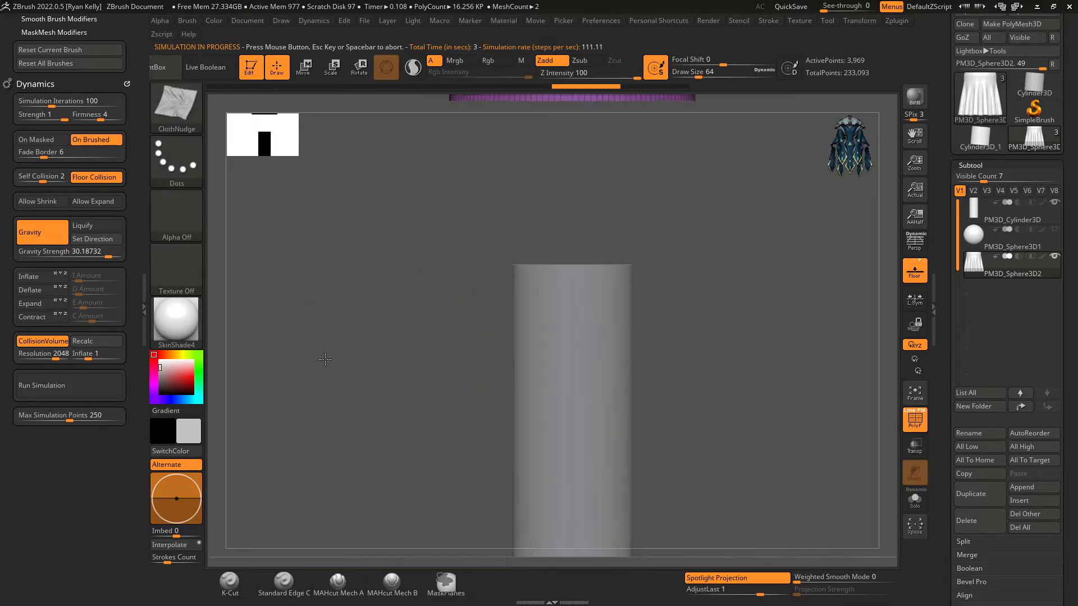
alt+drag(331, 307, 313, 396)
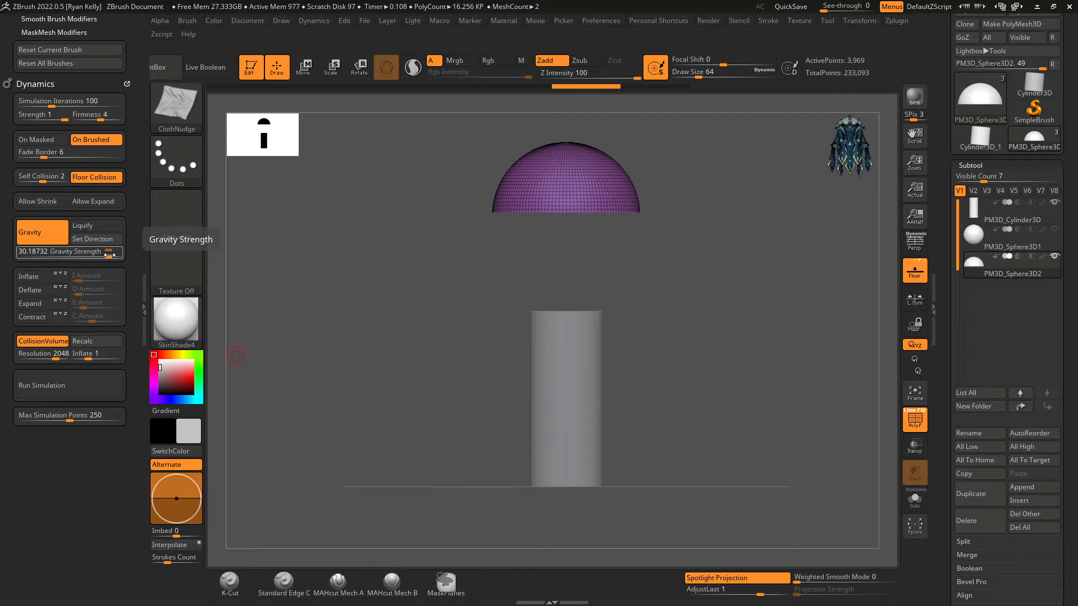
- Set Gravity Strength to 100 and simulate the dome falling over the cylinder
drag(110, 255, 125, 253)
click(78, 387)
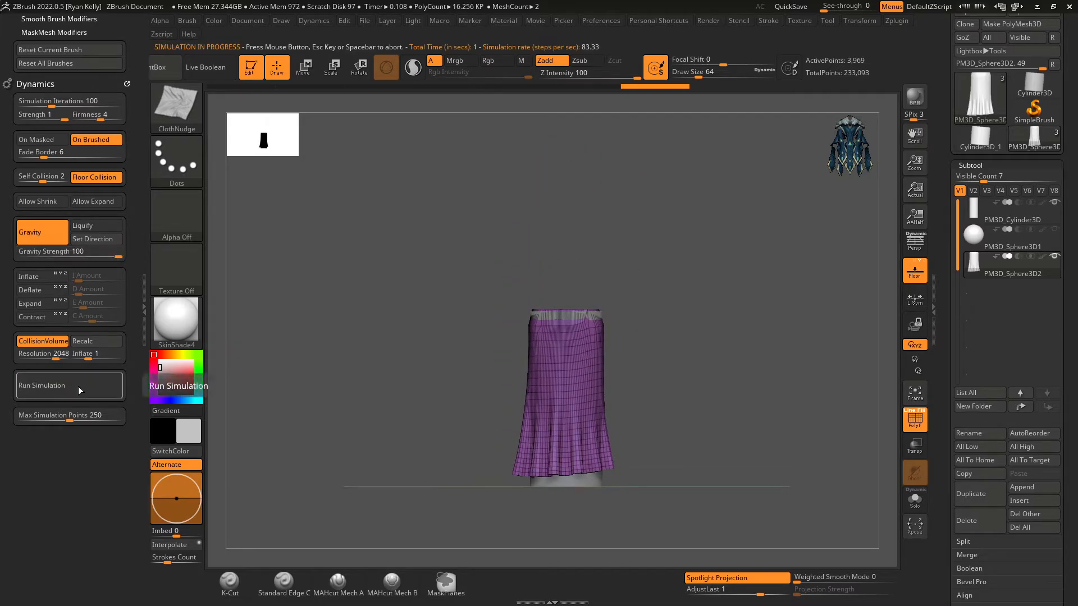
click(78, 386)
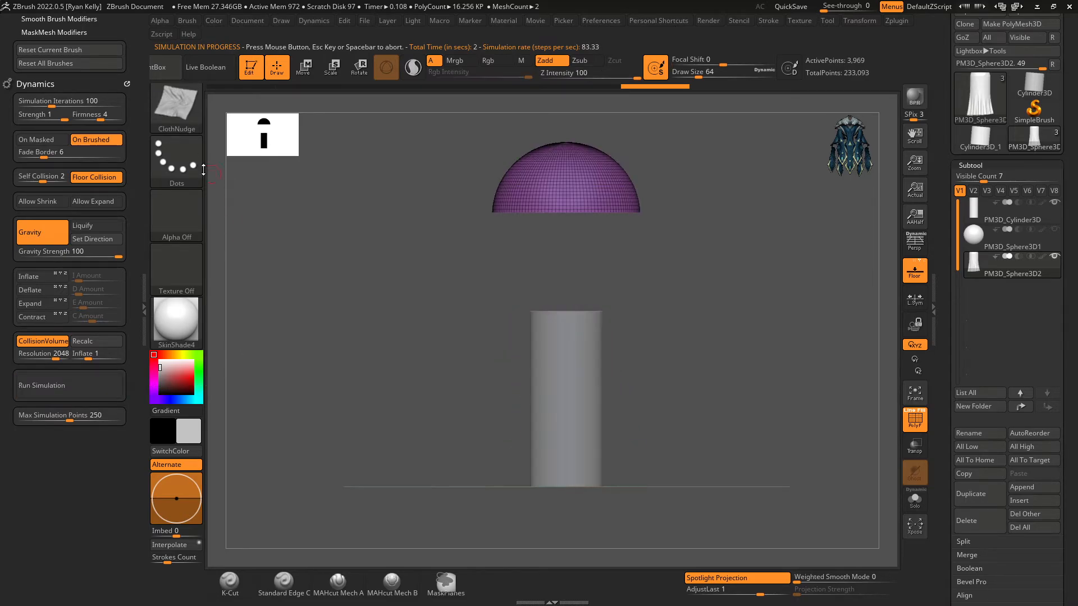
- Set Firmness to 1, simulate the dome falling onto the cylinder and floor, and undo the drape
click(48, 391)
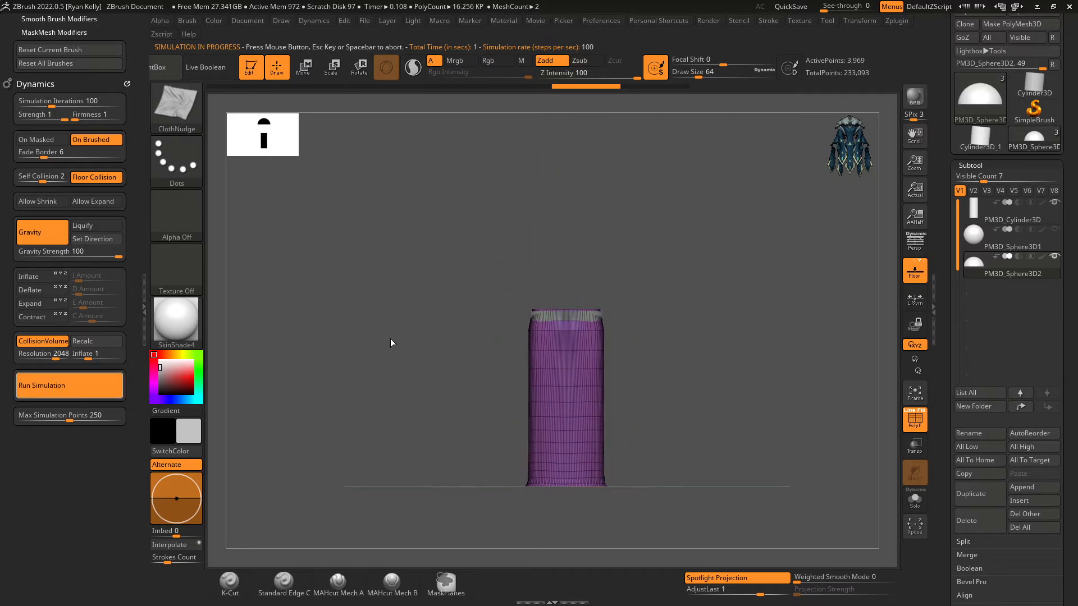
drag(391, 343, 400, 426)
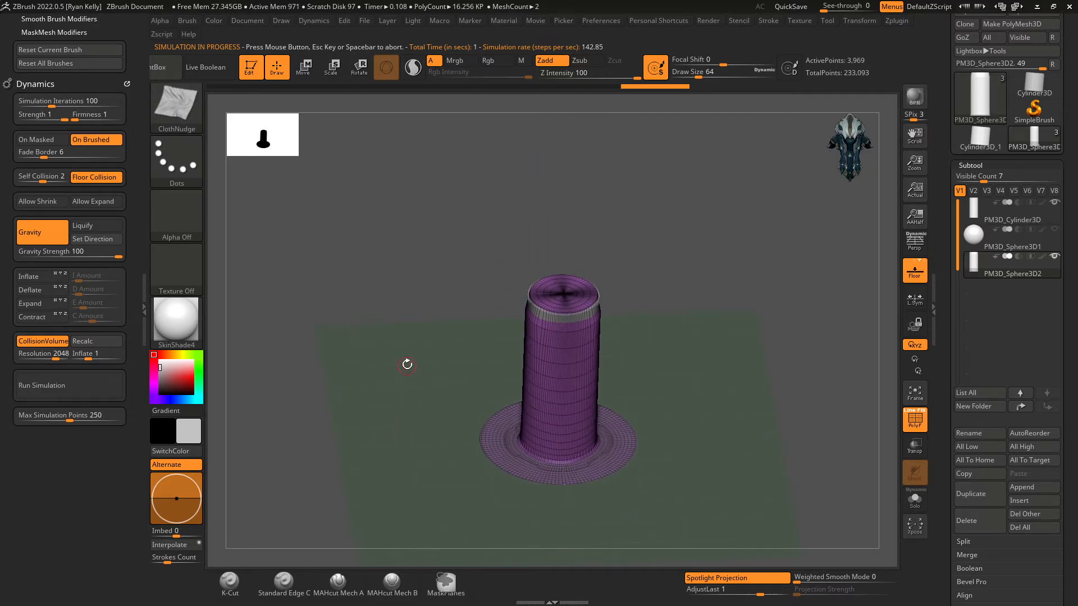
drag(407, 364, 392, 320)
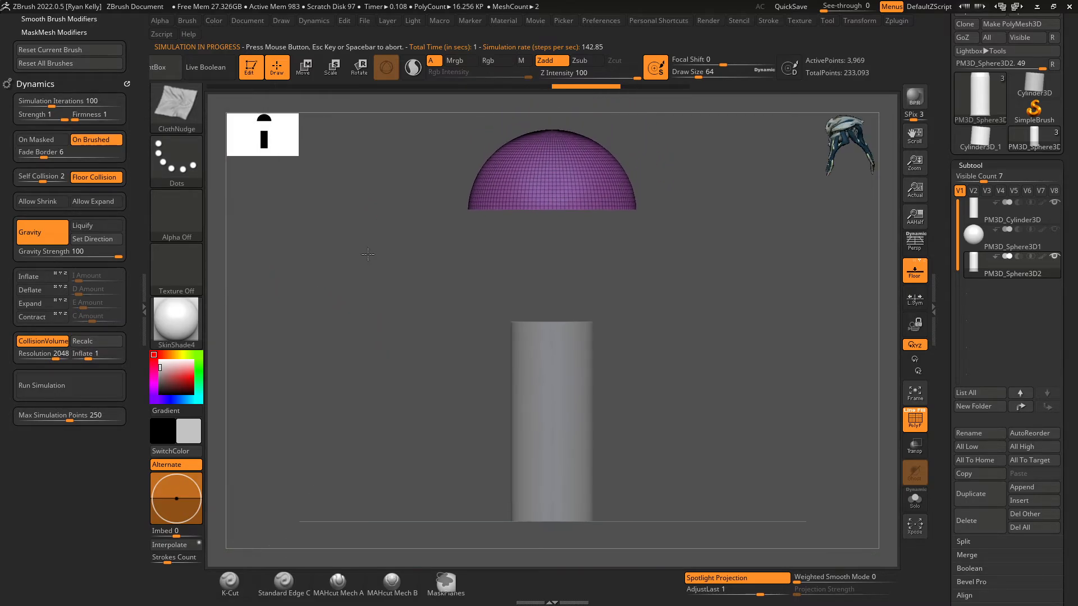
- Set Firmness to 6, simulate the dome draping over the cylinder, and undo the drape
text(6)
key(Return)
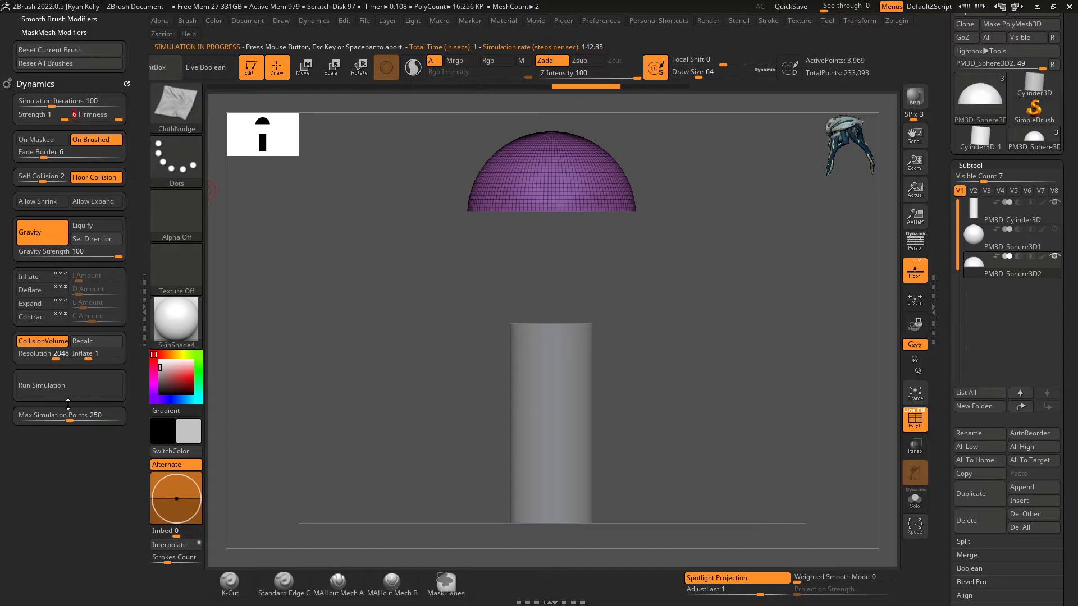
click(66, 392)
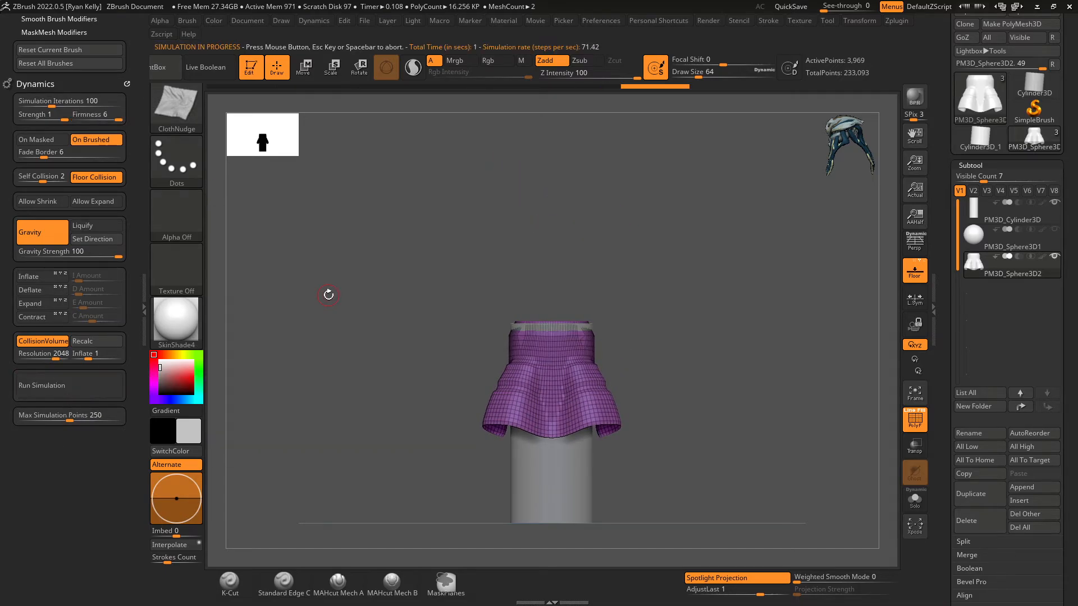
click(325, 308)
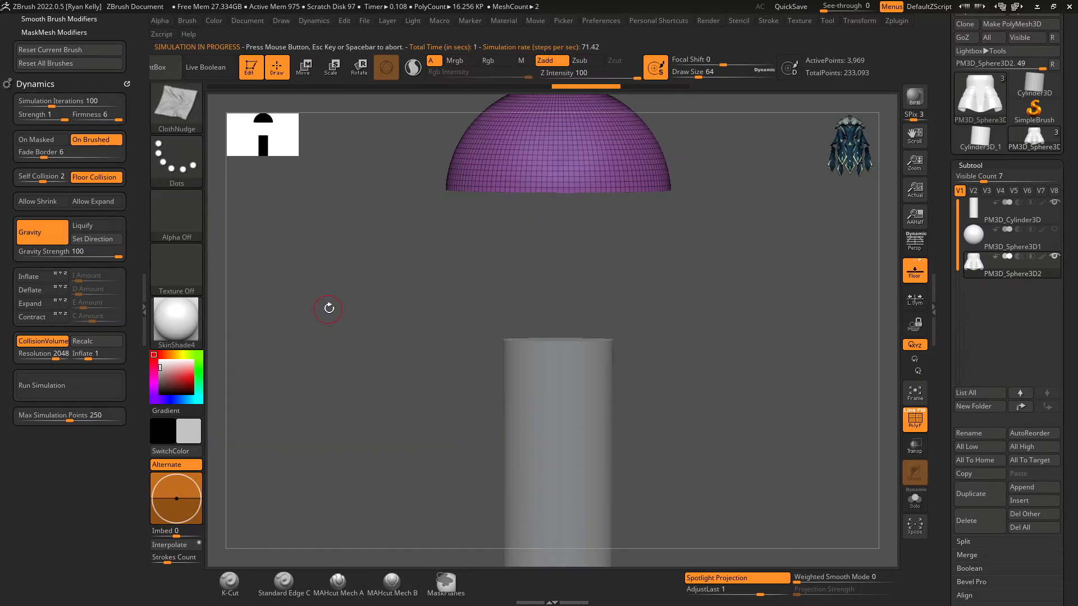
- Select the TransposeCloth brush, pull the dome down onto the cylinder with the gizmo, and undo the move
key(b)
key(t)
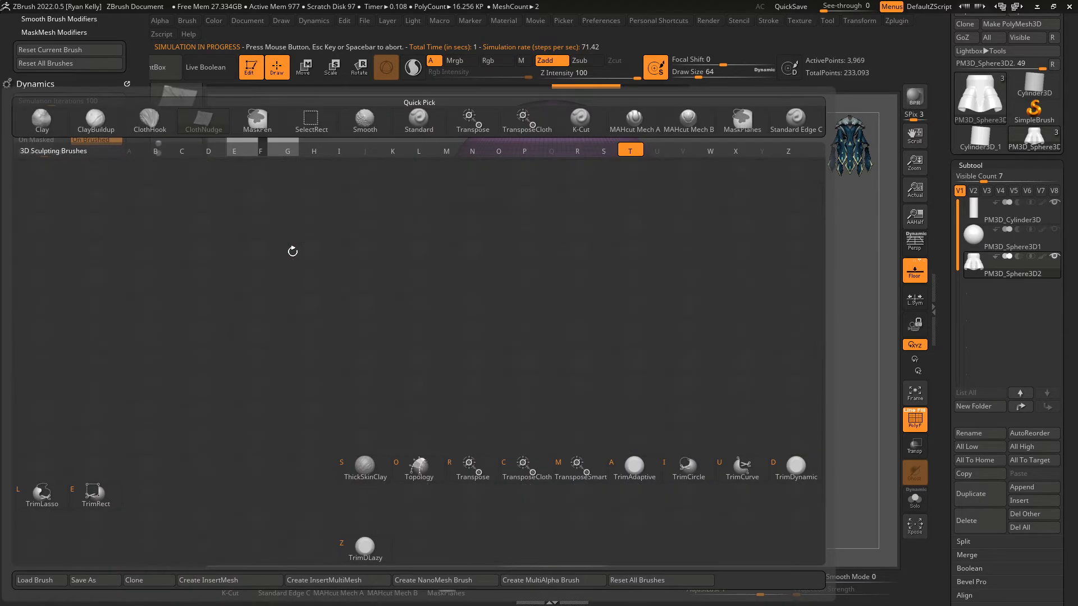
key(b)
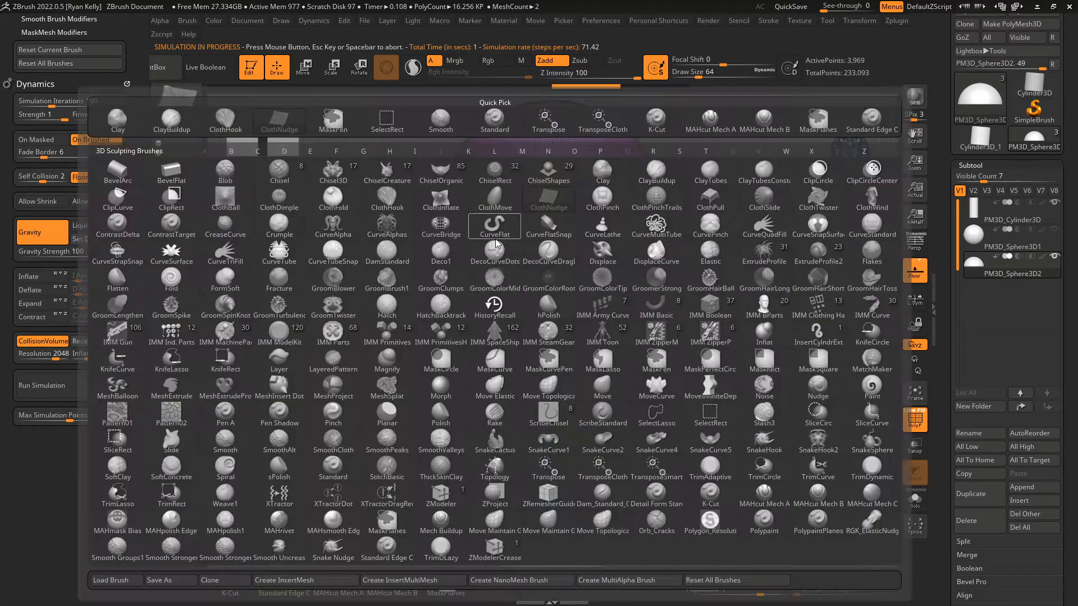
key(t)
key(c)
alt+drag(434, 253, 416, 317)
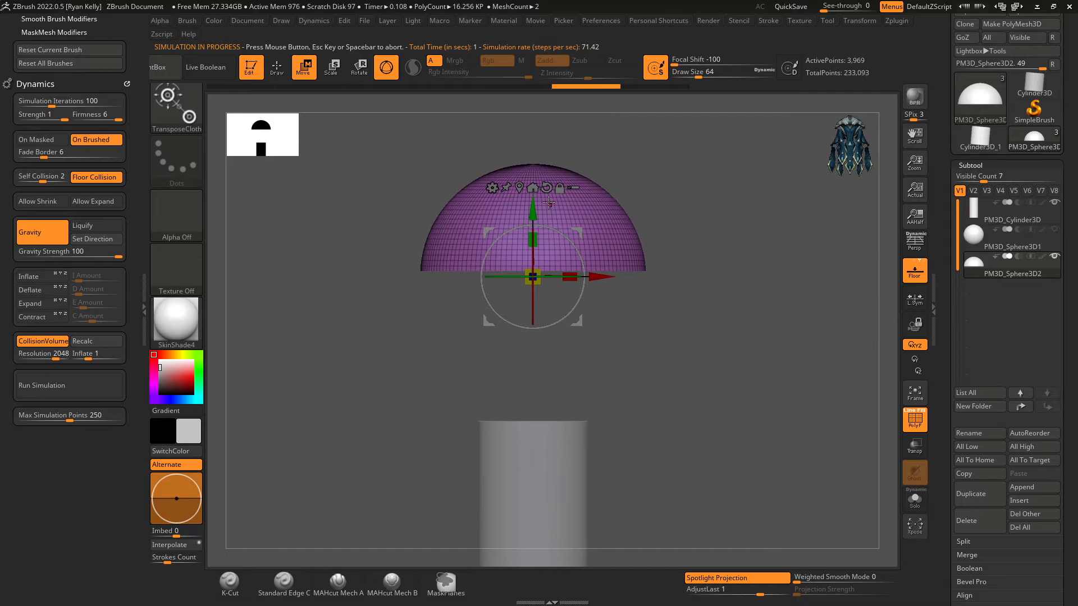
mouse_move(533, 209)
mouse_down()
mouse_move(542, 507)
mouse_move(544, 444)
mouse_up()
key(ctrl+z)
- Switch to the regular Transpose brush and try moving the dome down toward the cylinder with the gizmo
key(b)
key(Escape)
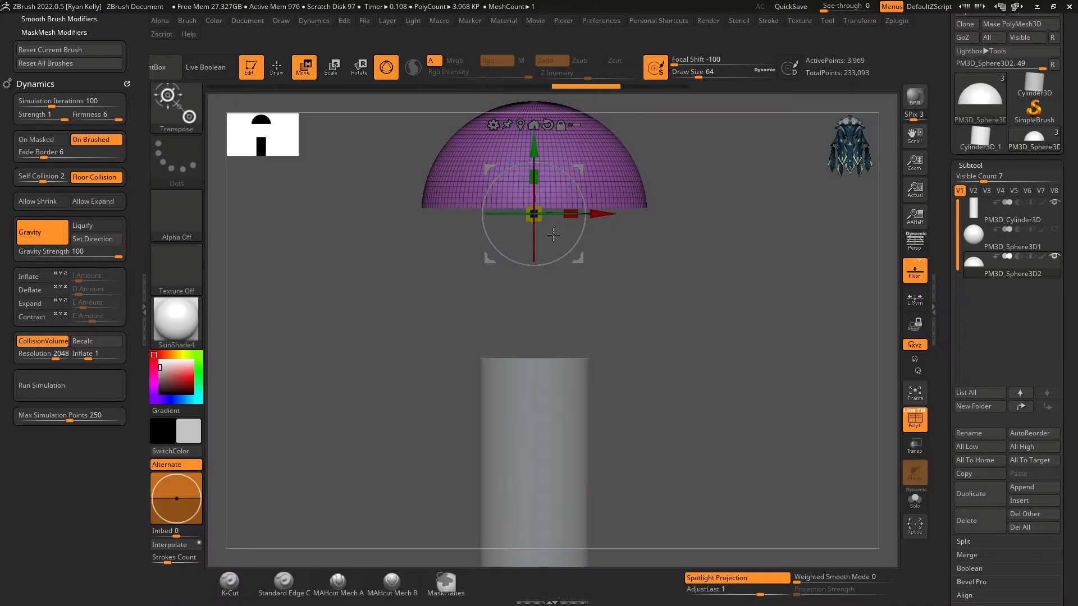
mouse_move(534, 137)
mouse_down()
mouse_move(539, 435)
mouse_move(531, 163)
mouse_move(539, 185)
mouse_up()
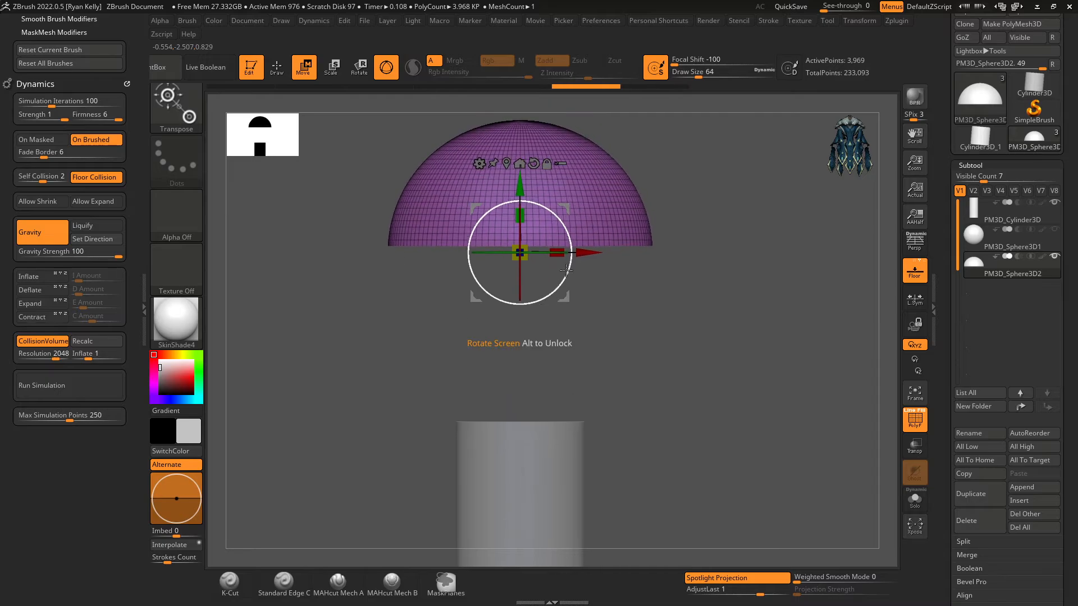
- Reselect the Transpose brush, try moving the dome straight down toward the cylinder with the gizmo, and undo the move
key(q)
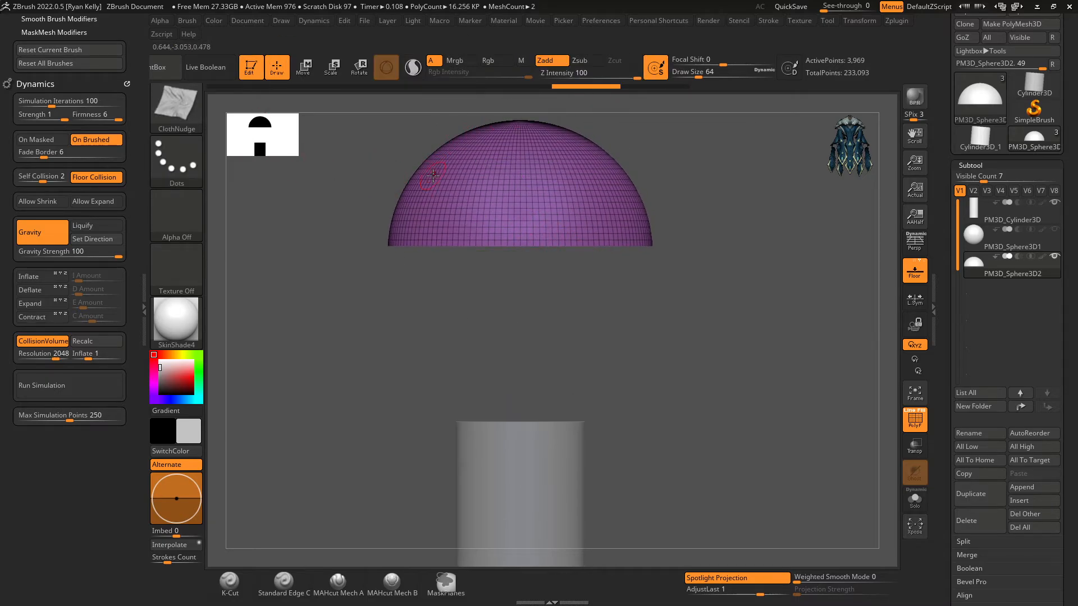
key(b)
key(t)
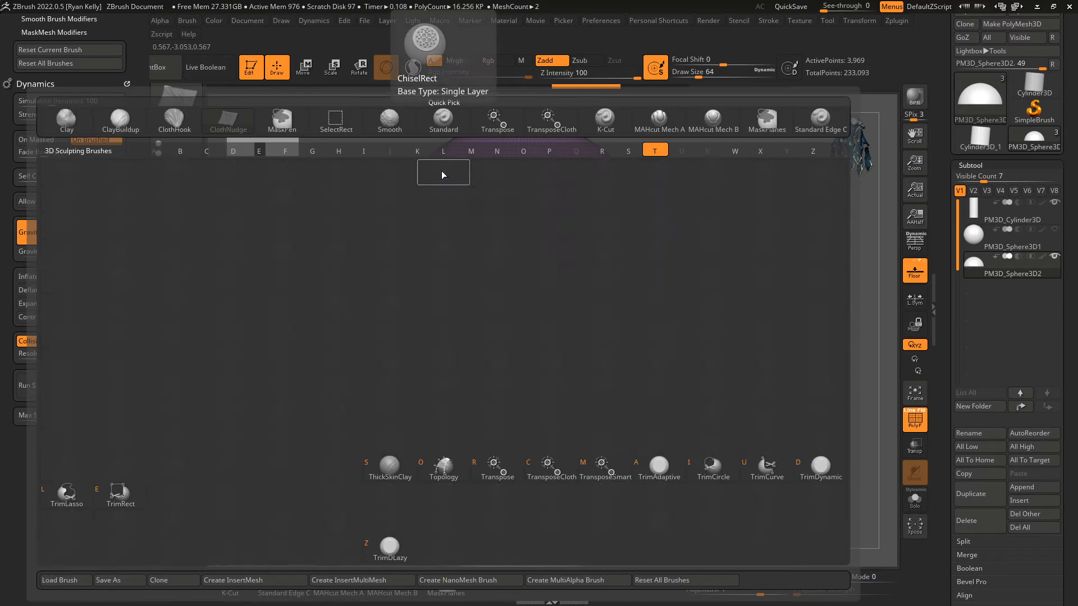
key(r)
alt+right_drag(481, 176, 478, 258)
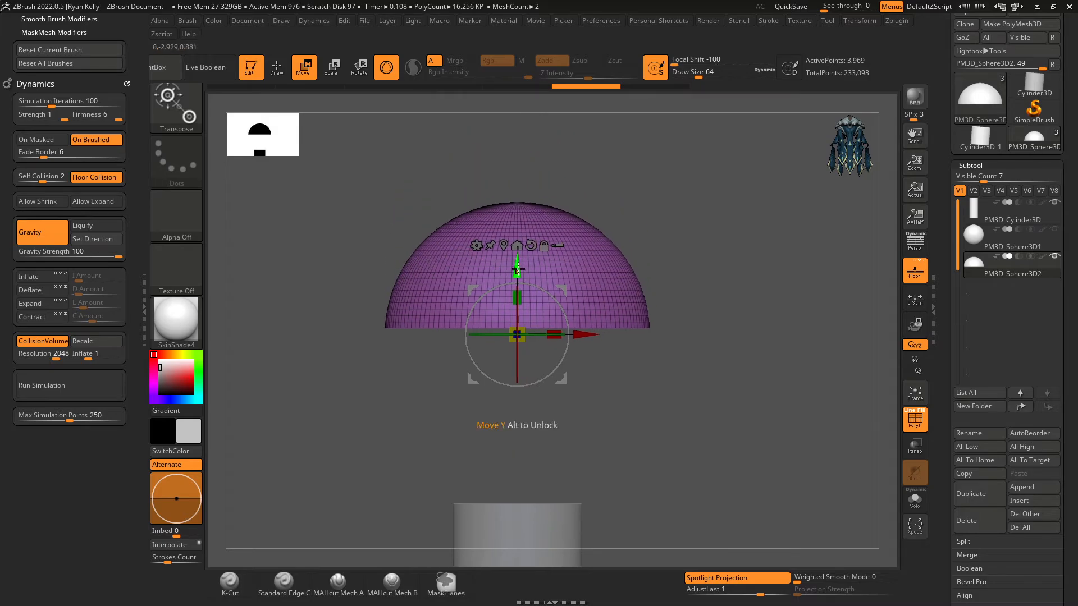
mouse_move(517, 270)
mouse_down()
mouse_move(519, 522)
mouse_move(527, 572)
mouse_move(554, 592)
mouse_move(525, 455)
mouse_up()
key(ctrl+z)
- Switch back to the TransposeCloth brush, pull the dome down over the cylinder with the gizmo, and undo the move
key(b)
key(t)
key(c)
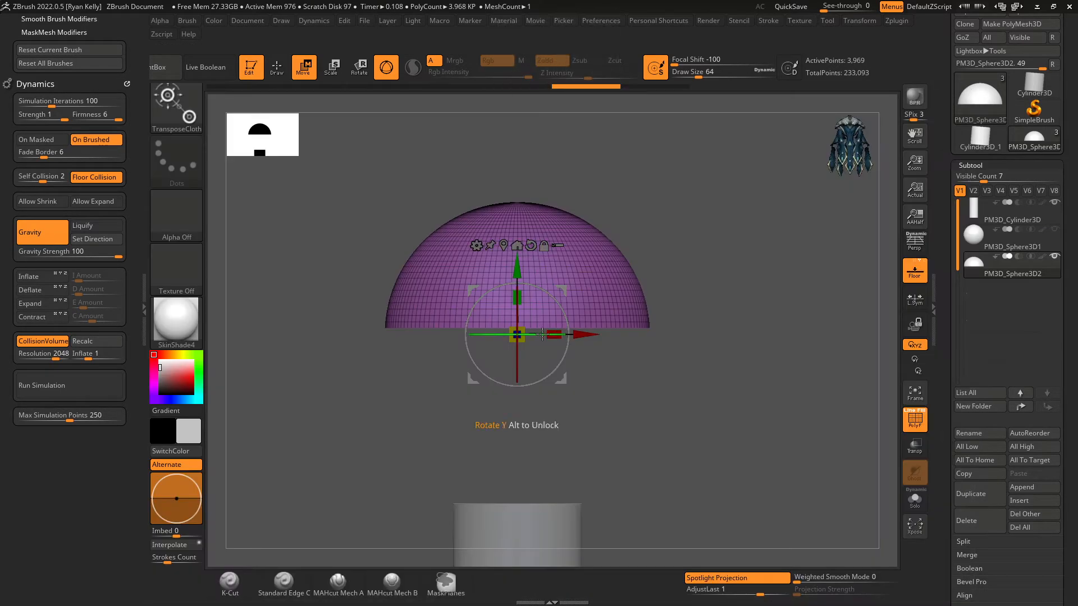
drag(542, 334, 542, 583)
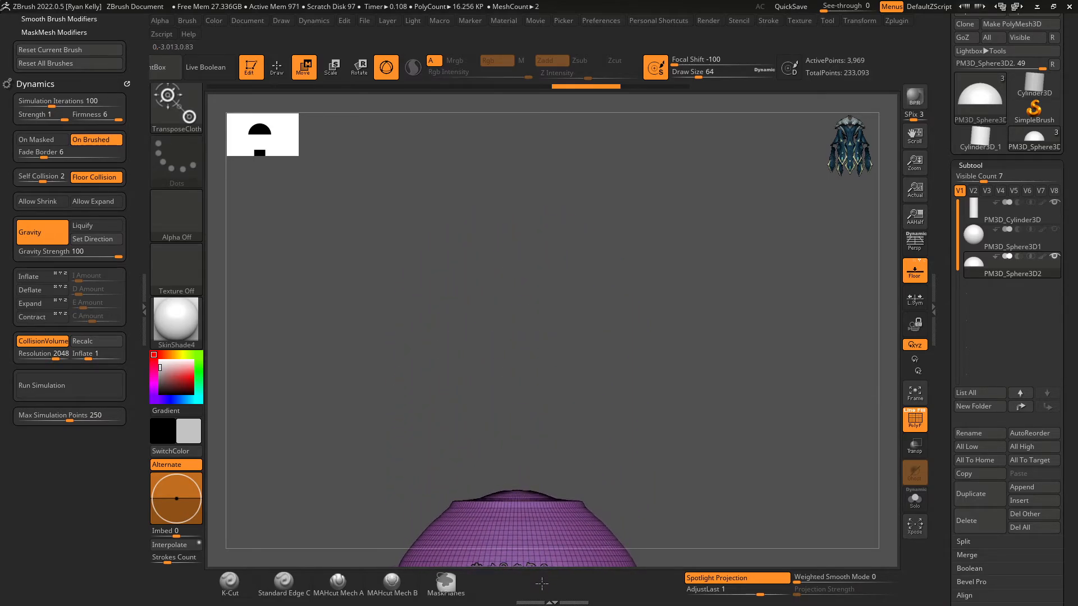
key(ctrl+z)
- Scale the dome with the gizmo's X handle so its cloth reacts against the cylinder
alt+drag(561, 261, 574, 105)
drag(579, 432, 559, 437)
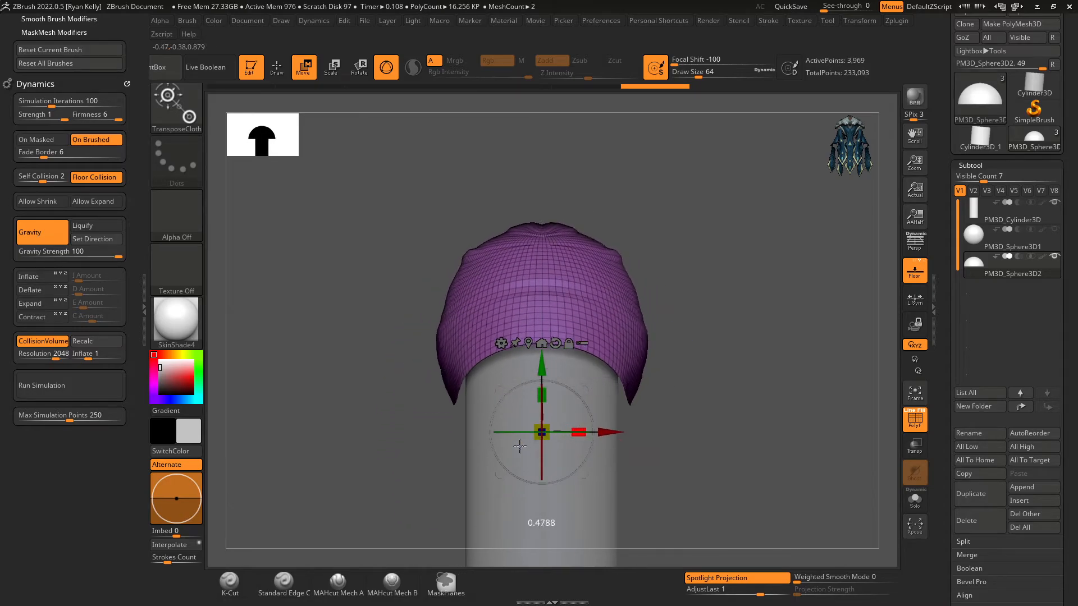
drag(485, 464, 483, 465)
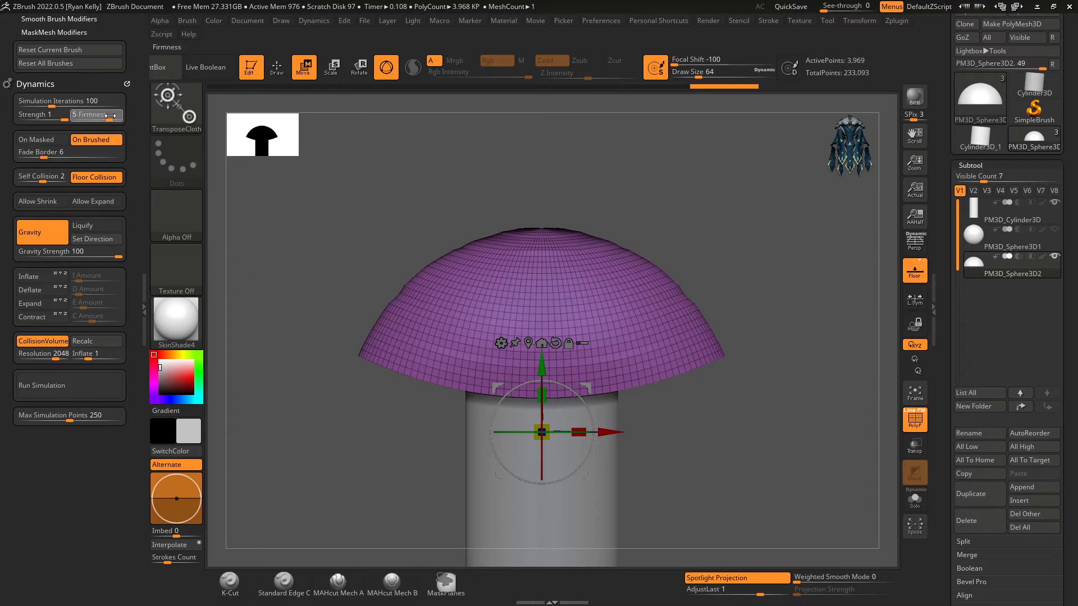
- Set Firmness to 4 and use the TransposeCloth gizmo to drape the dome into skirt-like folds over the cylinder
drag(97, 119, 93, 115)
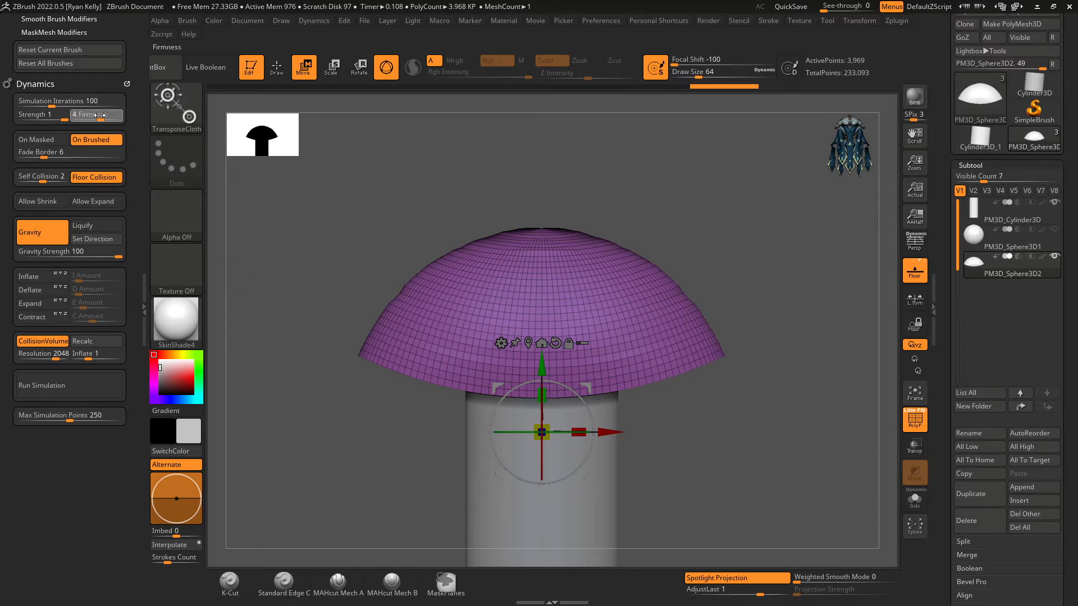
drag(551, 428, 518, 450)
right_drag(623, 359, 570, 372)
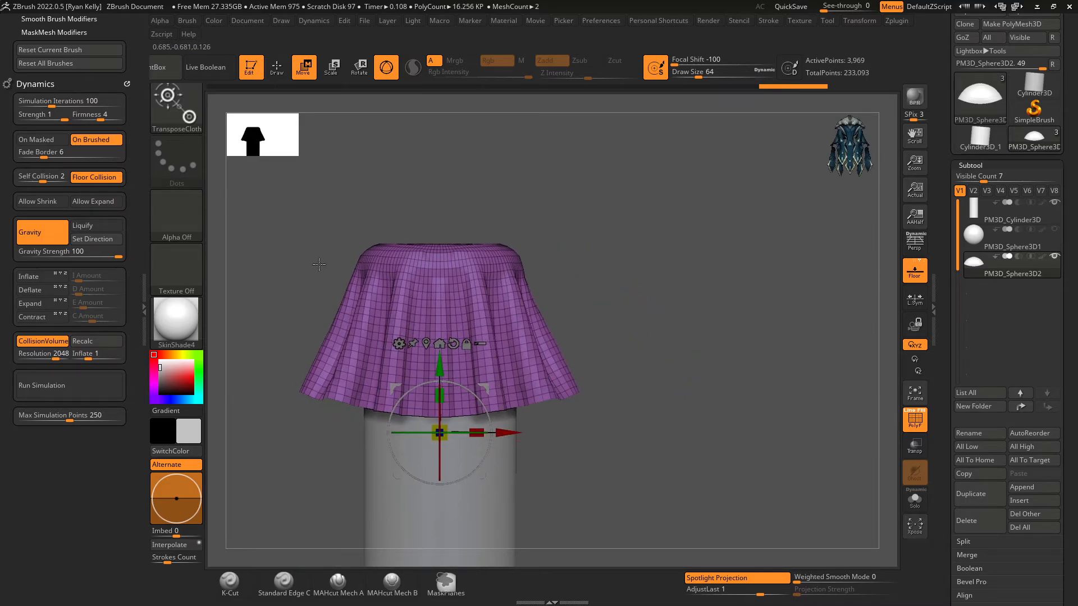
alt+drag(331, 237, 423, 267)
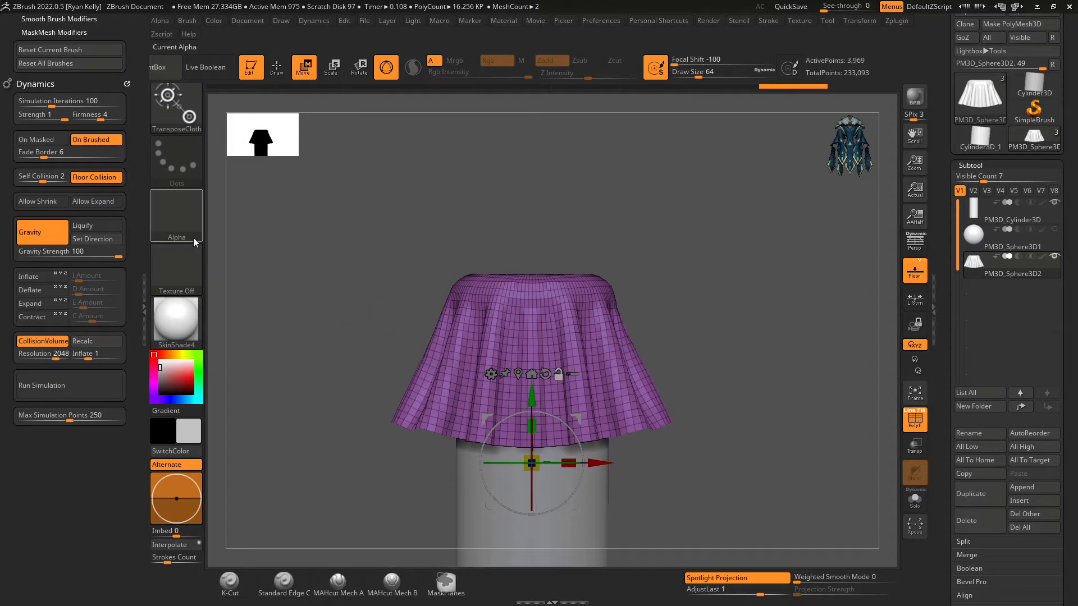
- Turn off Gravity, enable Contract with an amount of 1, and run the simulation on the skirt
click(33, 317)
click(30, 224)
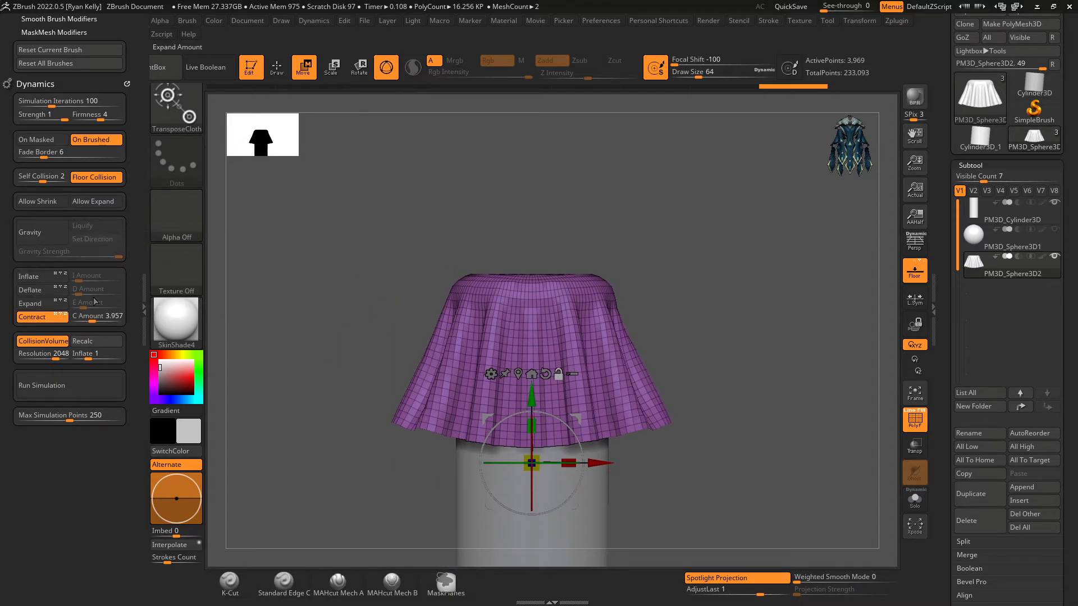
click(77, 389)
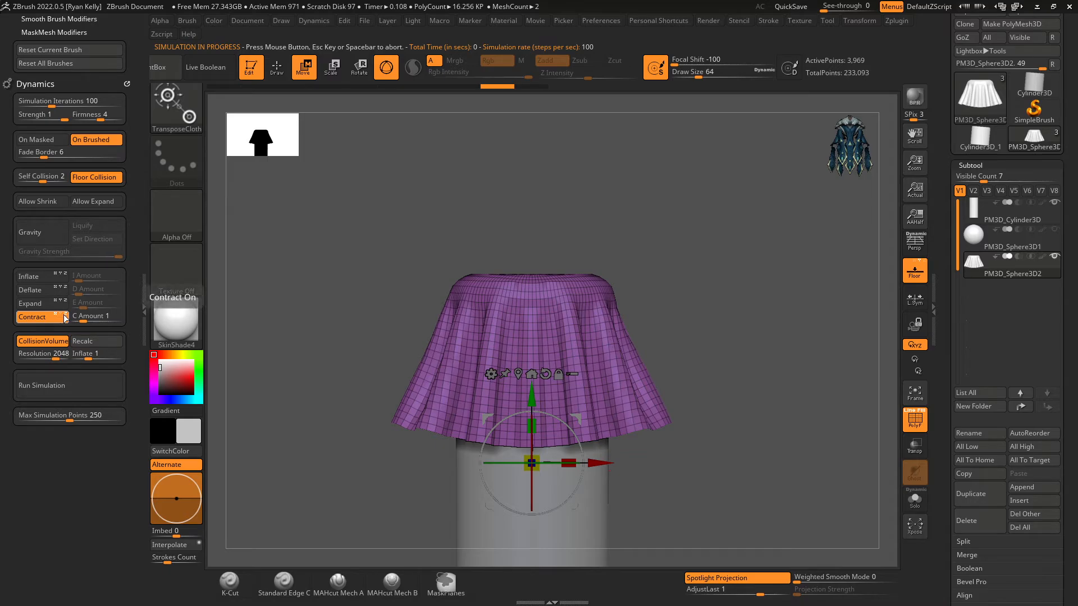
click(62, 386)
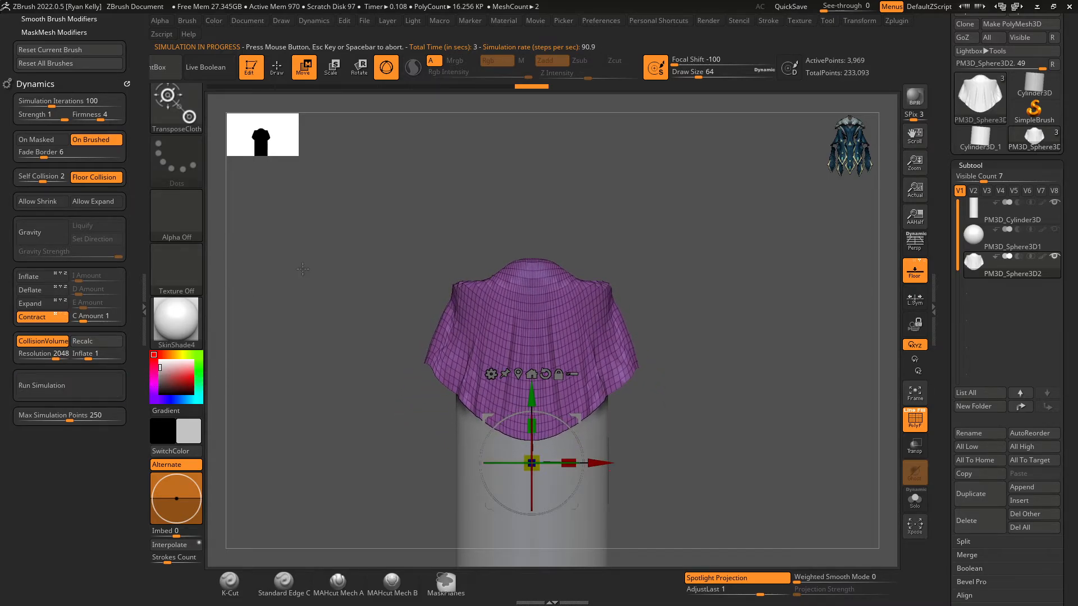
drag(300, 270, 326, 281)
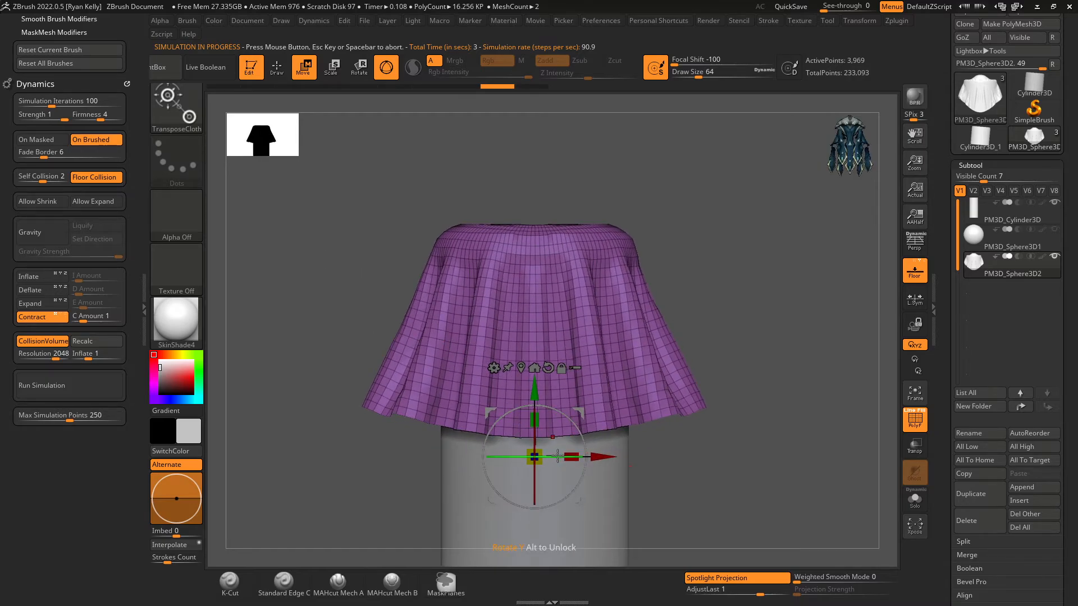
- Twist the draped skirt around its vertical axis with the gizmo and undo the twist
drag(559, 456, 508, 457)
key(ctrl+z)
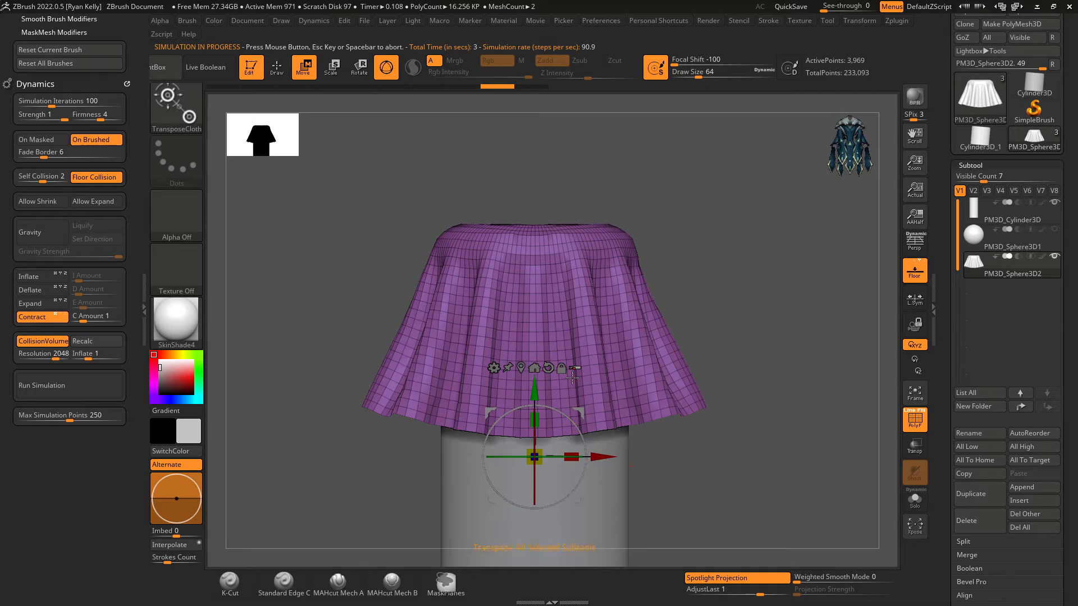
alt+right_drag(591, 354, 585, 372)
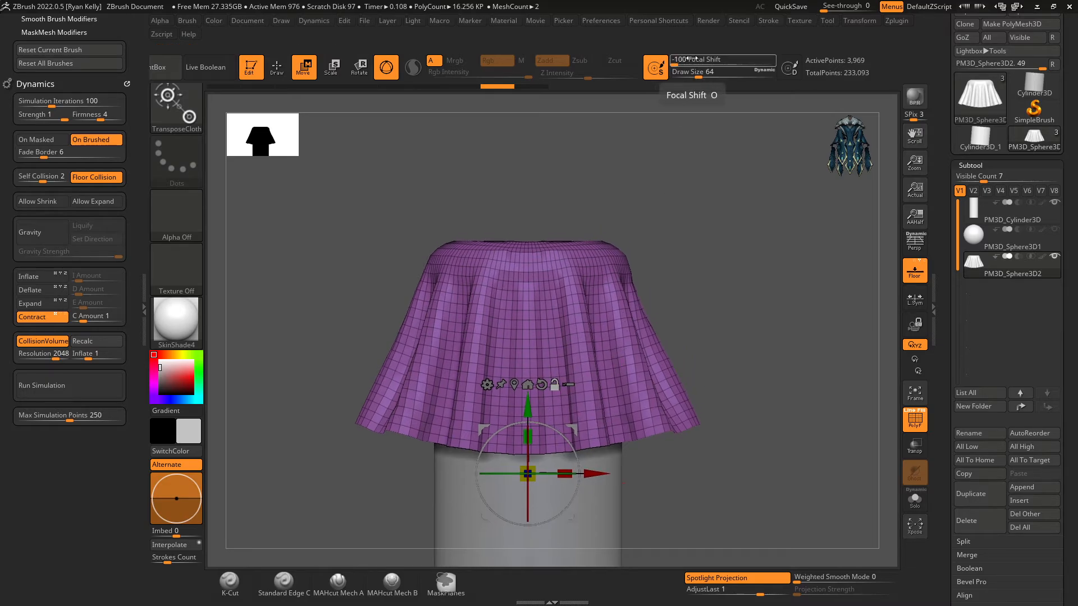
- Set the Focal Shift to 64, raise the gizmo on the skirt, and twist the cloth around the cylinder
drag(677, 61, 700, 62)
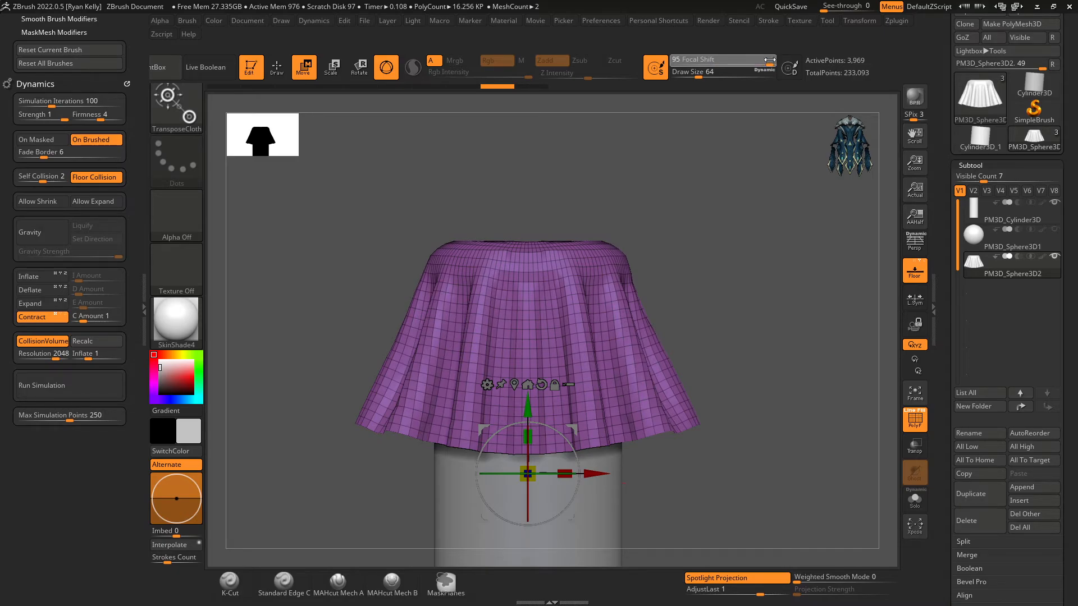
ctrl+right_drag(599, 359, 596, 324)
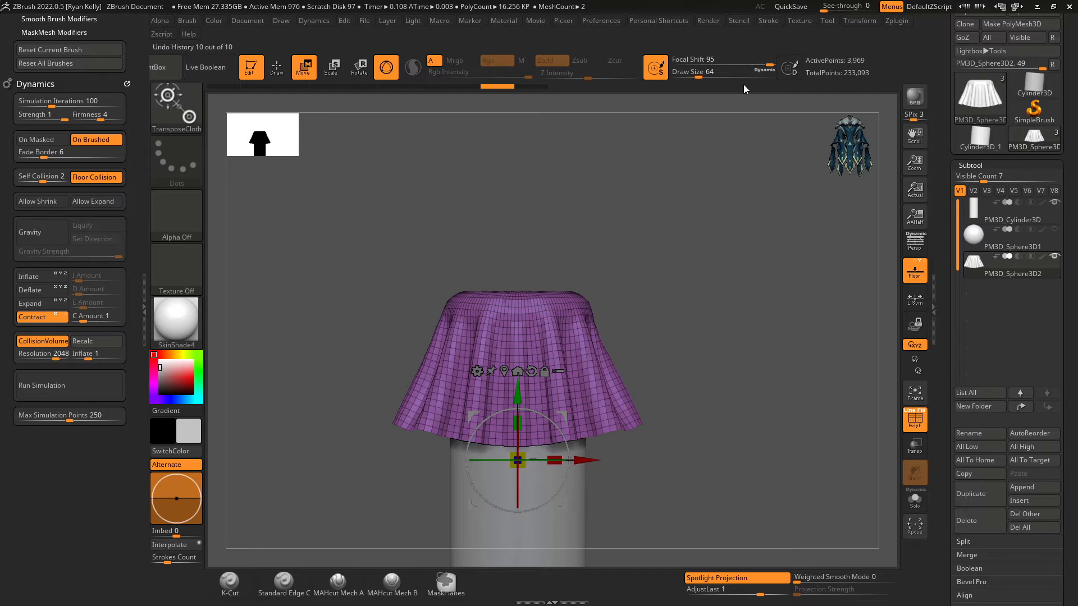
drag(769, 64, 754, 65)
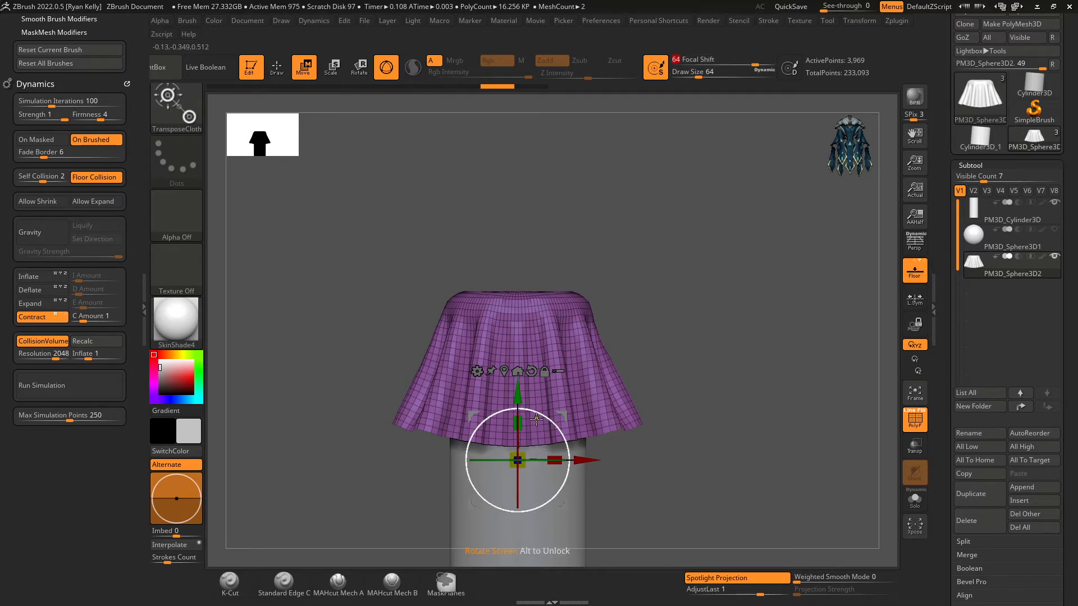
alt+drag(537, 418, 544, 339)
alt+drag(515, 285, 368, 444)
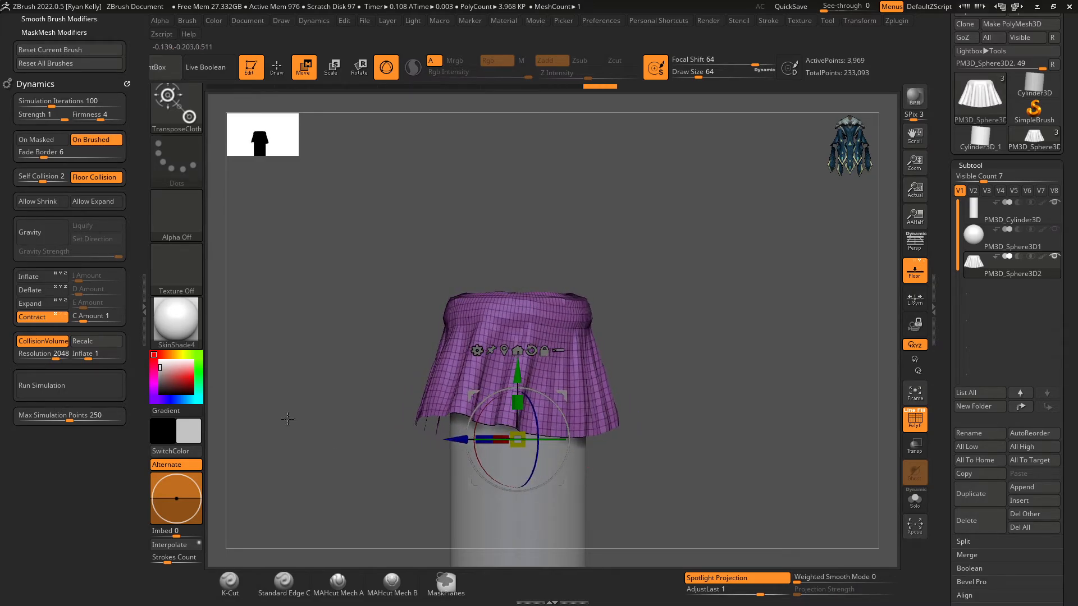
- Set Firmness to 2, undo the previous twist, and test deforming the skirt again with the gizmo, including from a higher pivot
scroll(90, 121, down, 1)
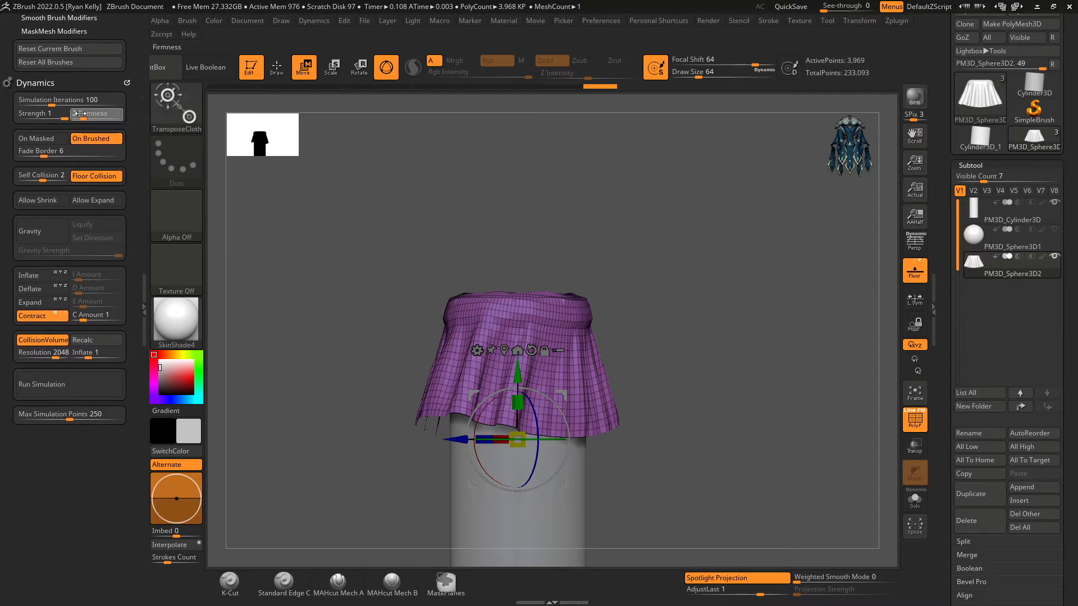
text(2)
key(ctrl+z)
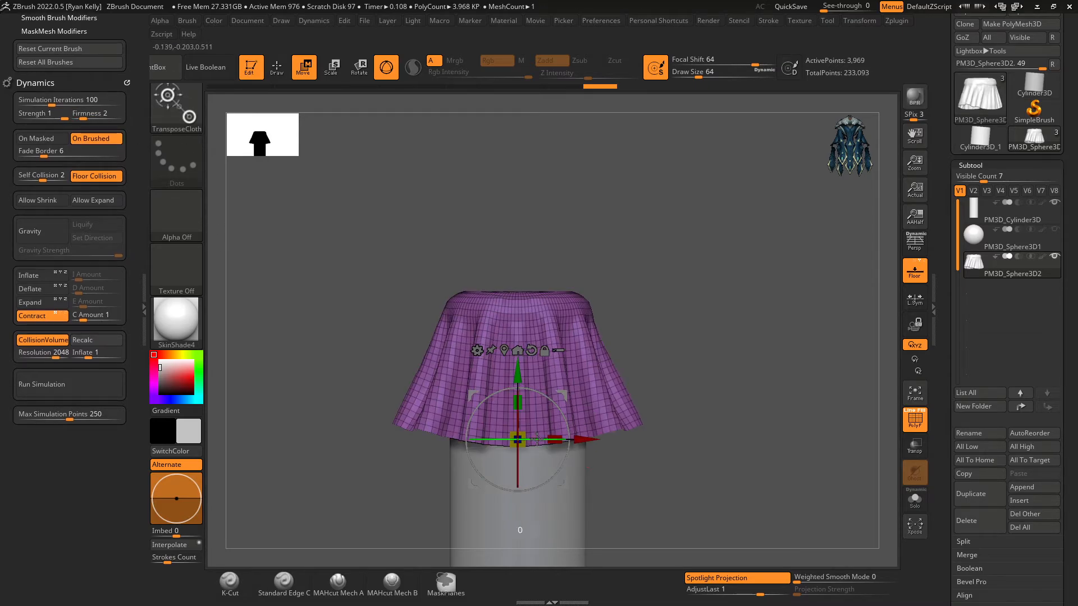
drag(537, 439, 421, 430)
key(ctrl+z)
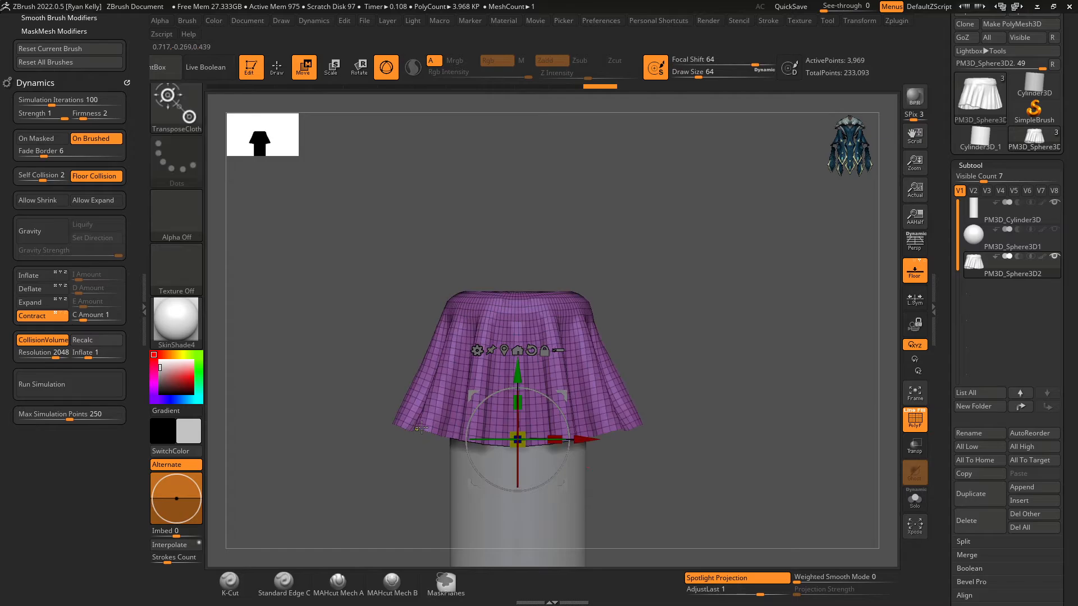
key(ctrl+z)
drag(536, 368, 563, 358)
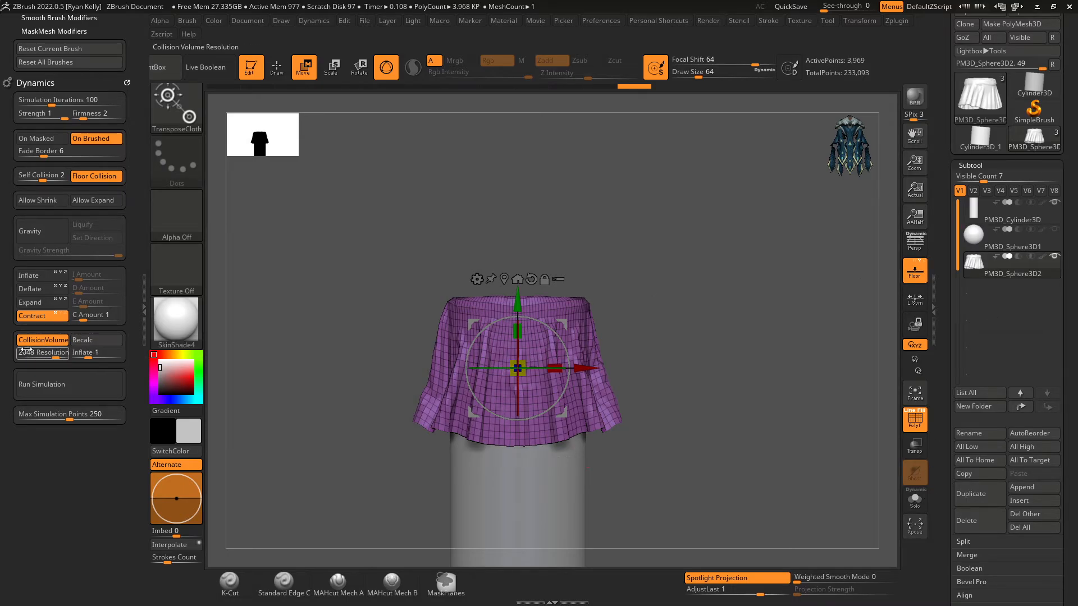
- Turn off CollisionVolume, isolate the skirt in Solo mode, and test twisting it around its vertical axis
click(37, 342)
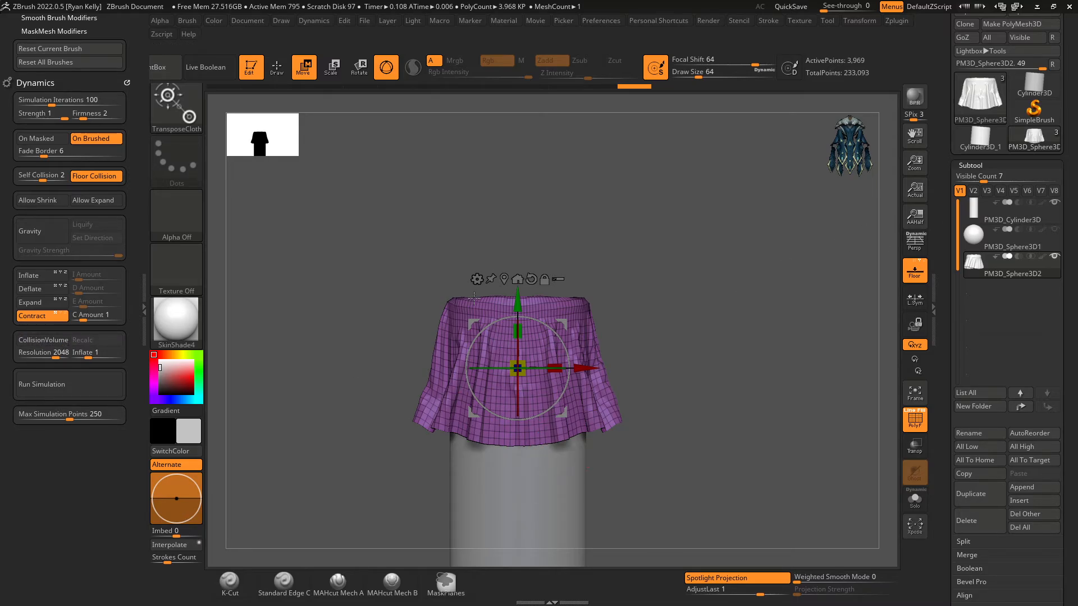
click(904, 505)
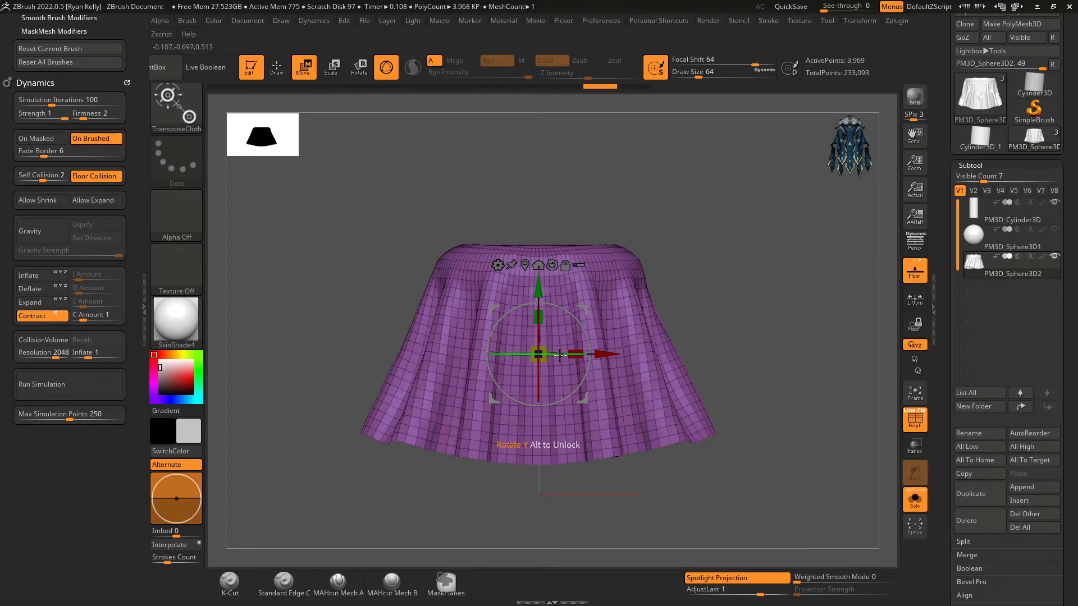
drag(559, 354, 486, 359)
key(ctrl+z)
- Lower the Focal Shift and try twisting the isolated cloth further around its vertical axis
drag(755, 60, 732, 58)
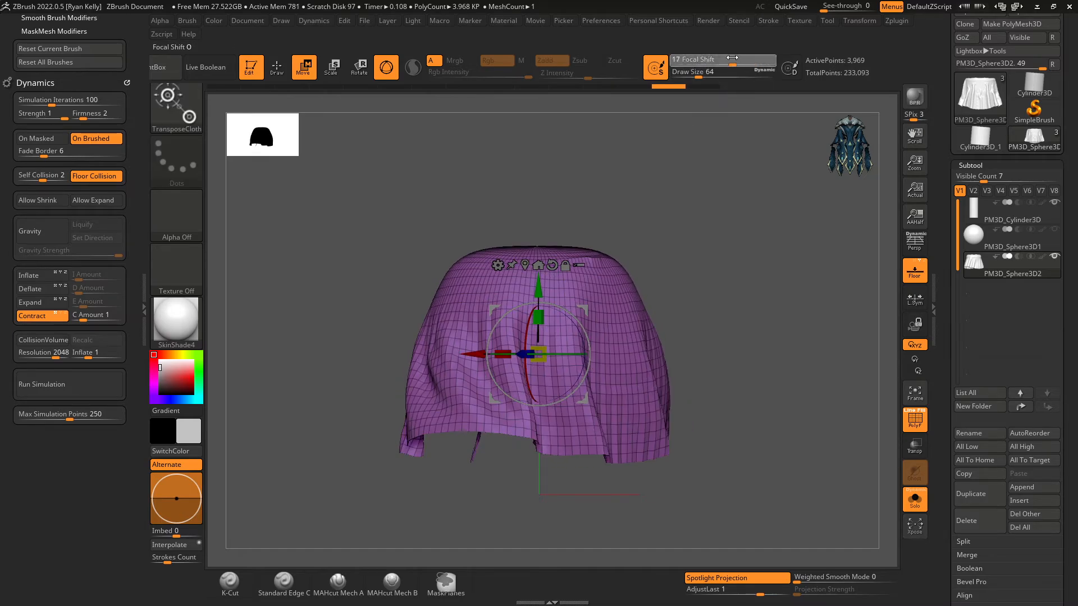
drag(664, 60, 661, 60)
drag(562, 352, 587, 354)
key(ctrl+z)
- Set the Focal Shift to 82, scale the cloth inward along X with the gizmo, and undo the scaling
drag(692, 60, 763, 64)
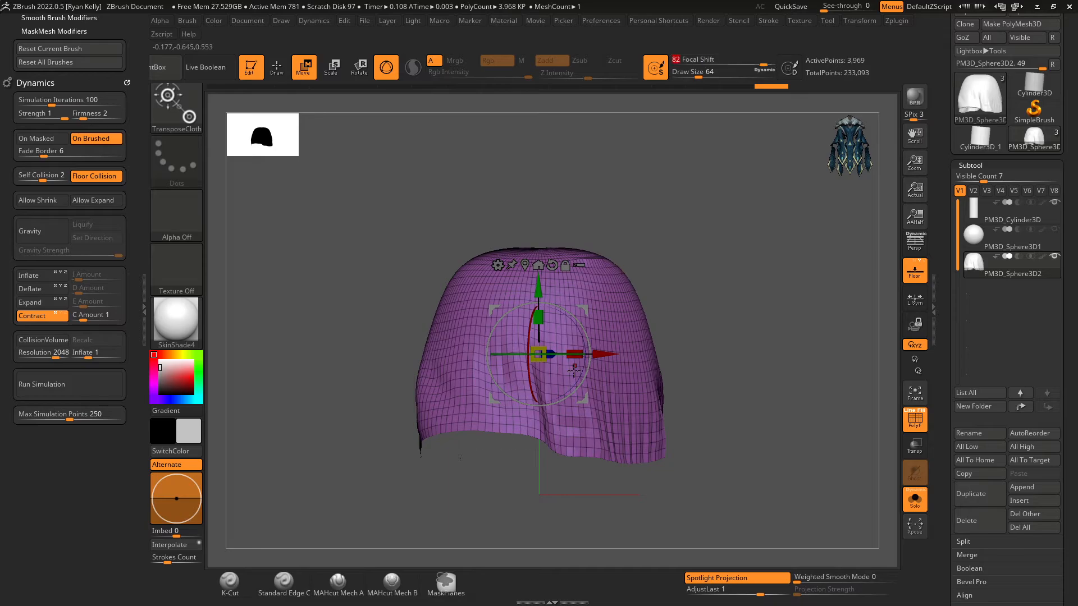
drag(573, 353, 549, 355)
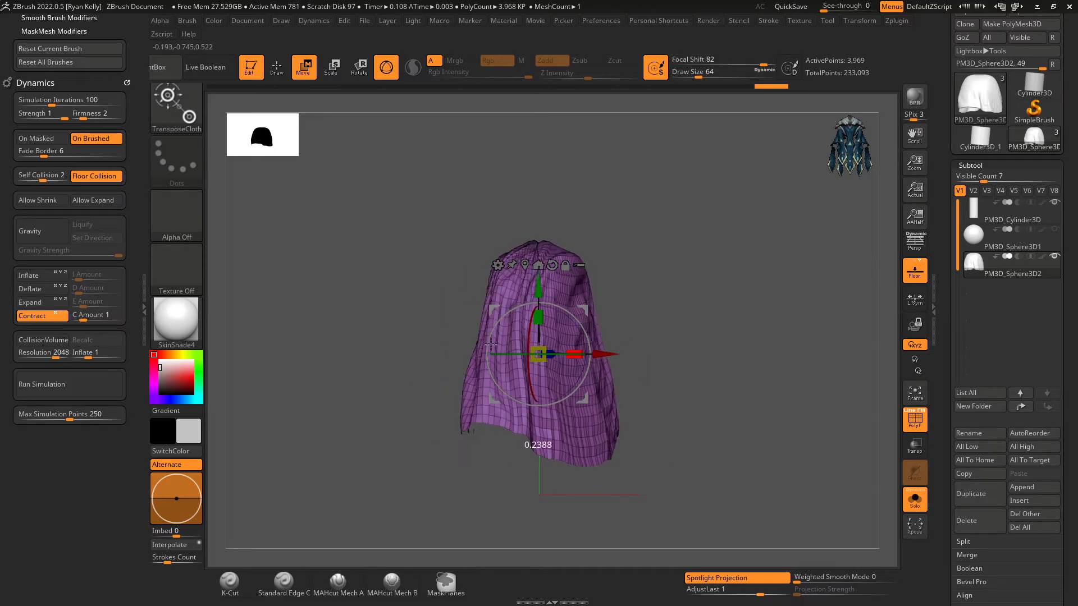
key(ctrl+z)
- Turn off Contract and test scaling the cloth along X with a Focal Shift of 99, undoing the result
drag(764, 62, 771, 60)
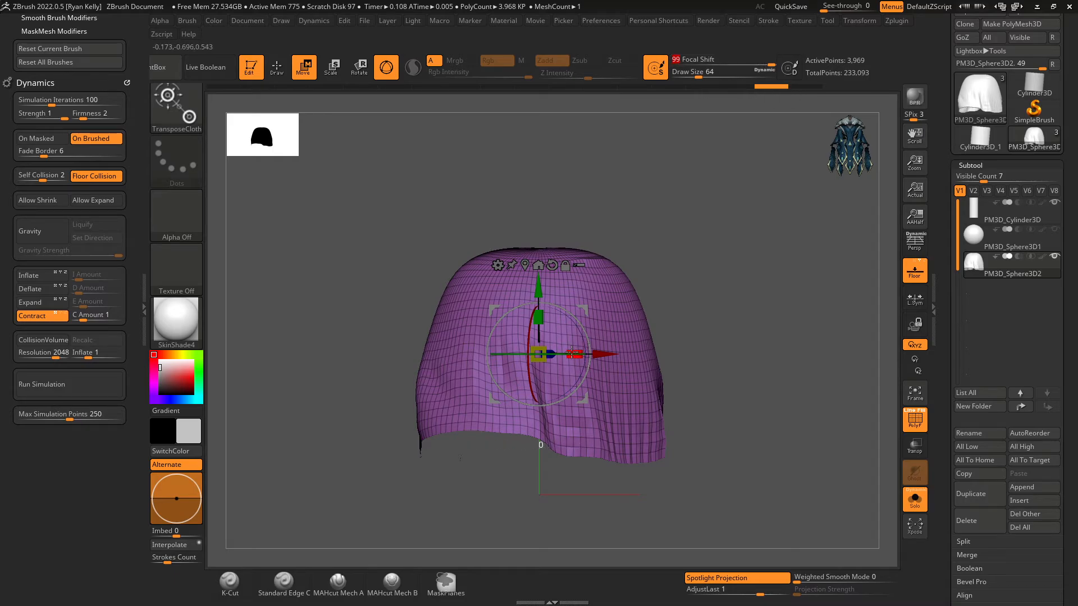
drag(573, 353, 624, 349)
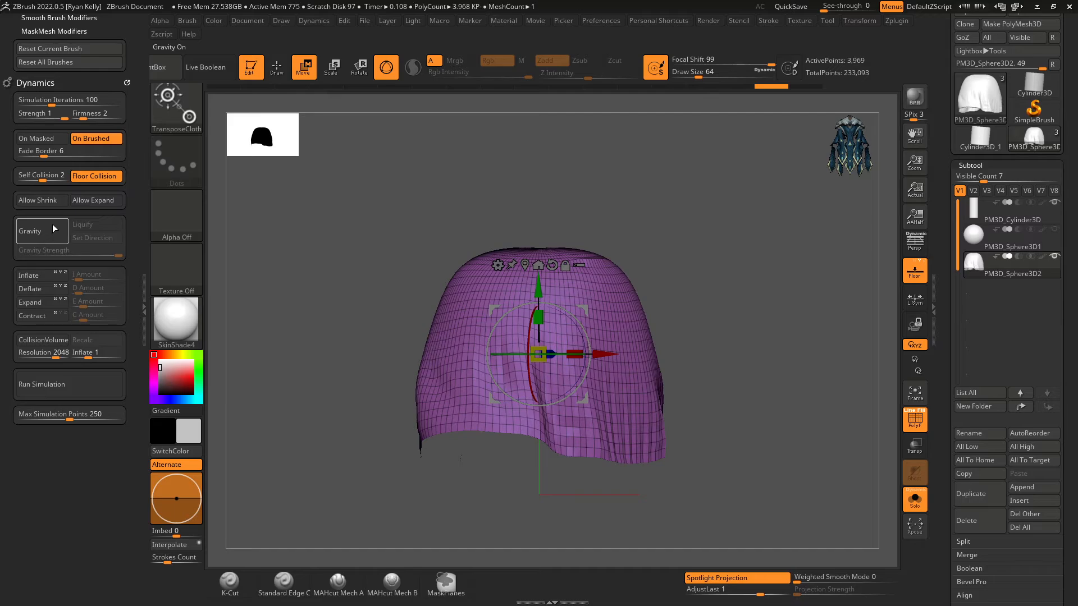
drag(563, 356, 488, 356)
key(ctrl+z)
- Set the TransposeCloth brush's Focal Shift to 59
click(768, 60)
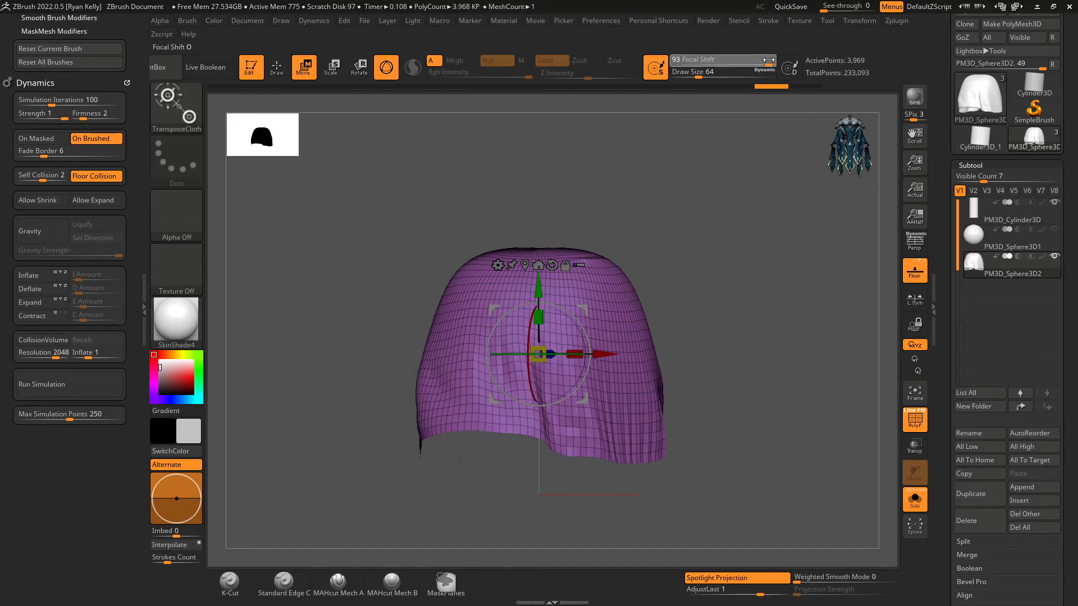
drag(755, 59, 751, 60)
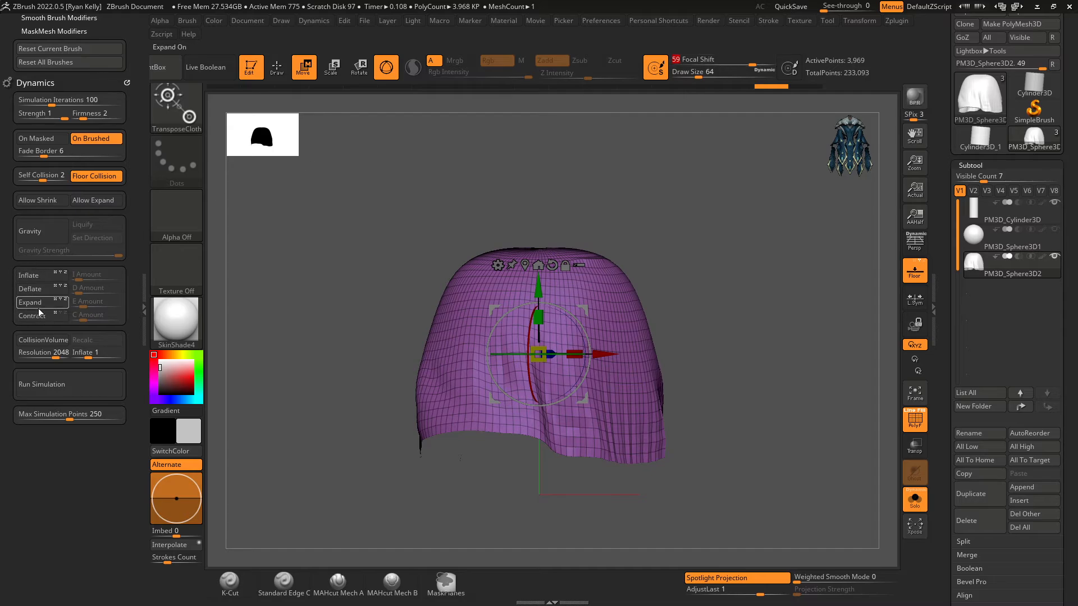
click(316, 21)
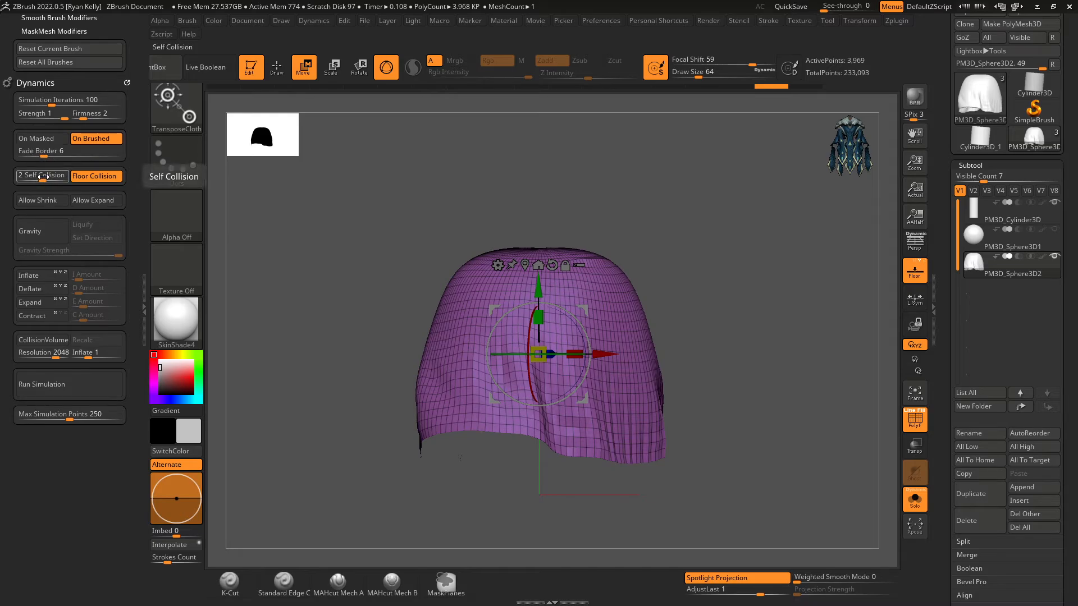
key(b)
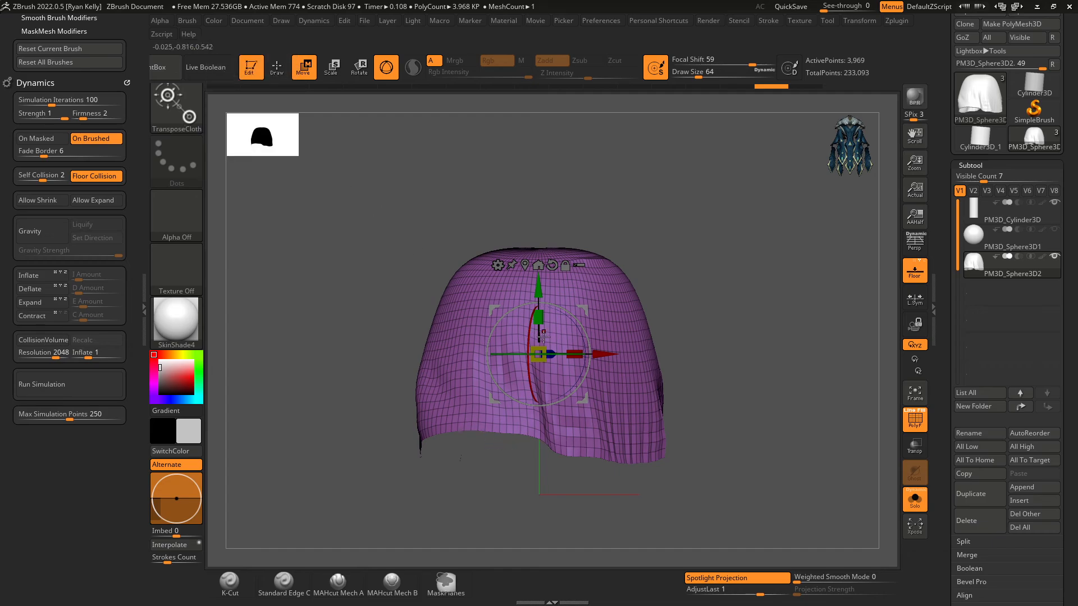
- Test twisting the cloth with Expand turned on, undo the deformation and turn Expand off
click(35, 301)
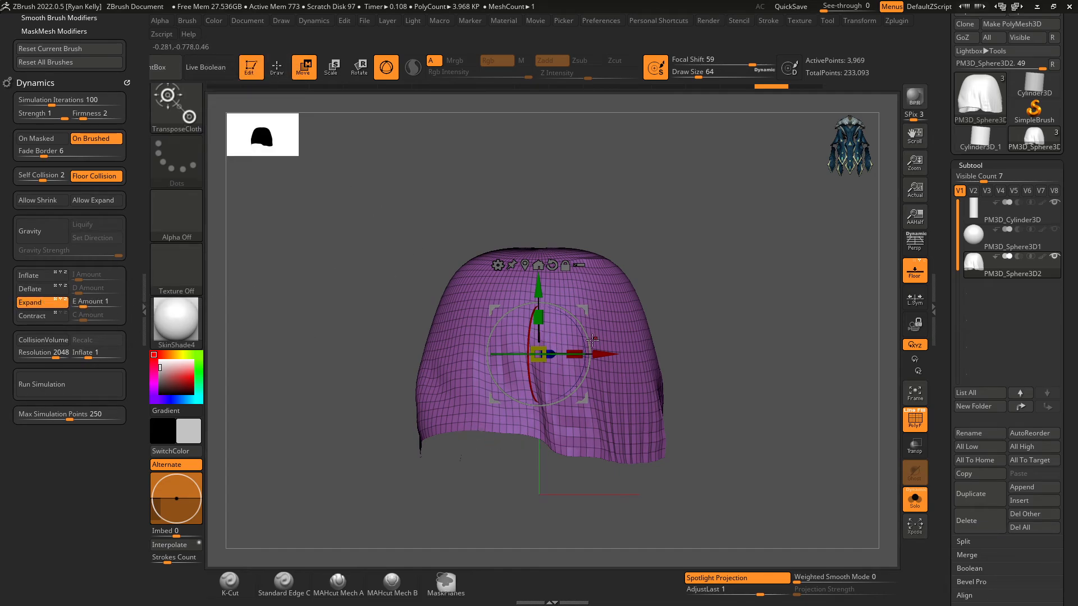
drag(561, 355, 532, 342)
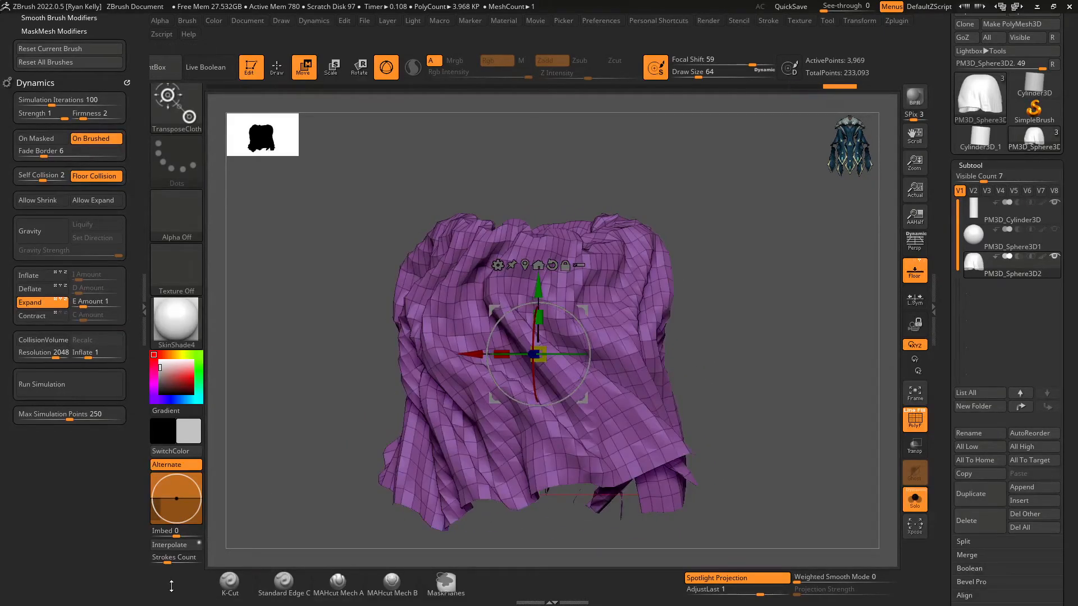
click(39, 302)
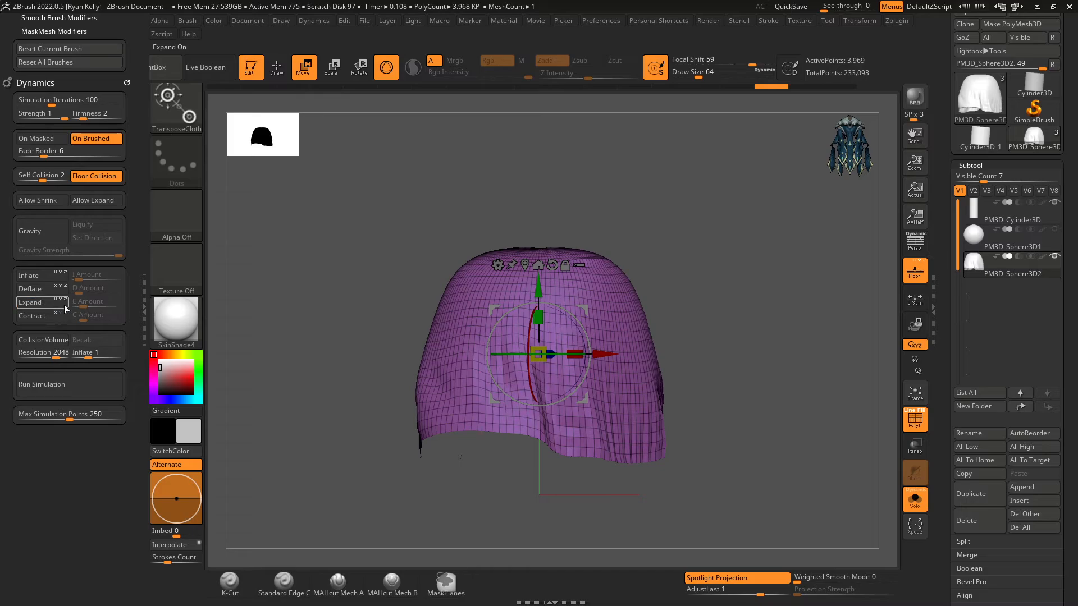
- Twist the cloth around its Y axis with several gizmo rotations and inspect the wrapped folds
drag(562, 355, 404, 355)
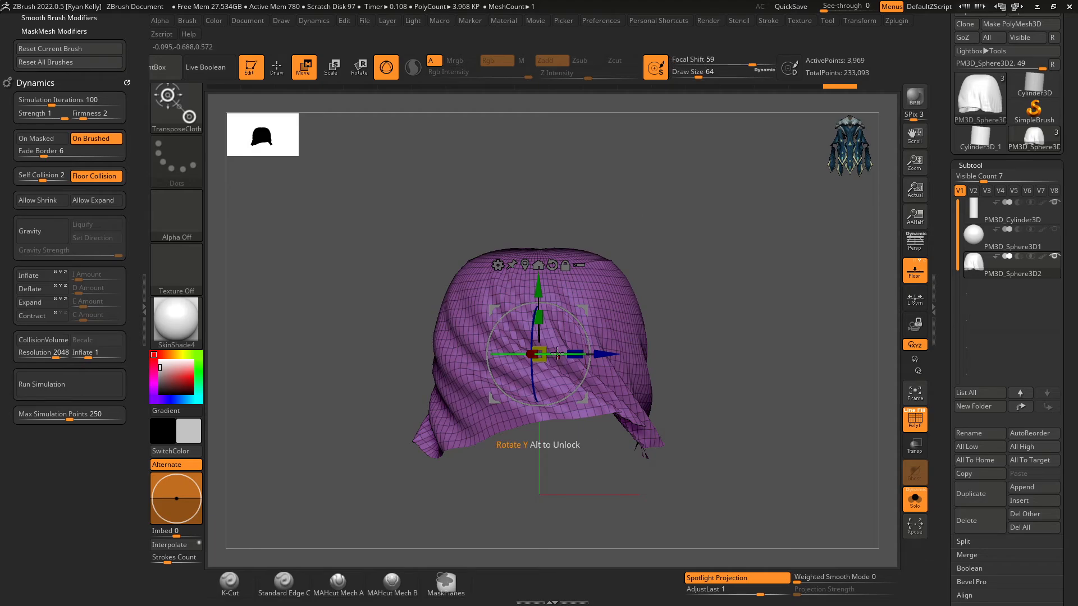
drag(556, 352, 466, 342)
drag(554, 352, 303, 366)
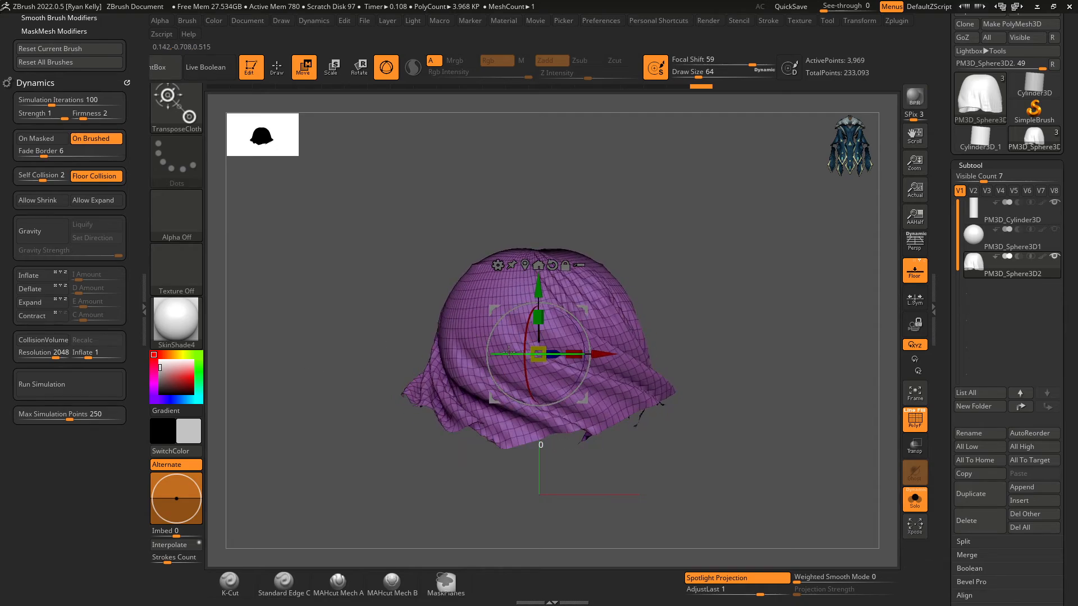
drag(555, 354, 257, 383)
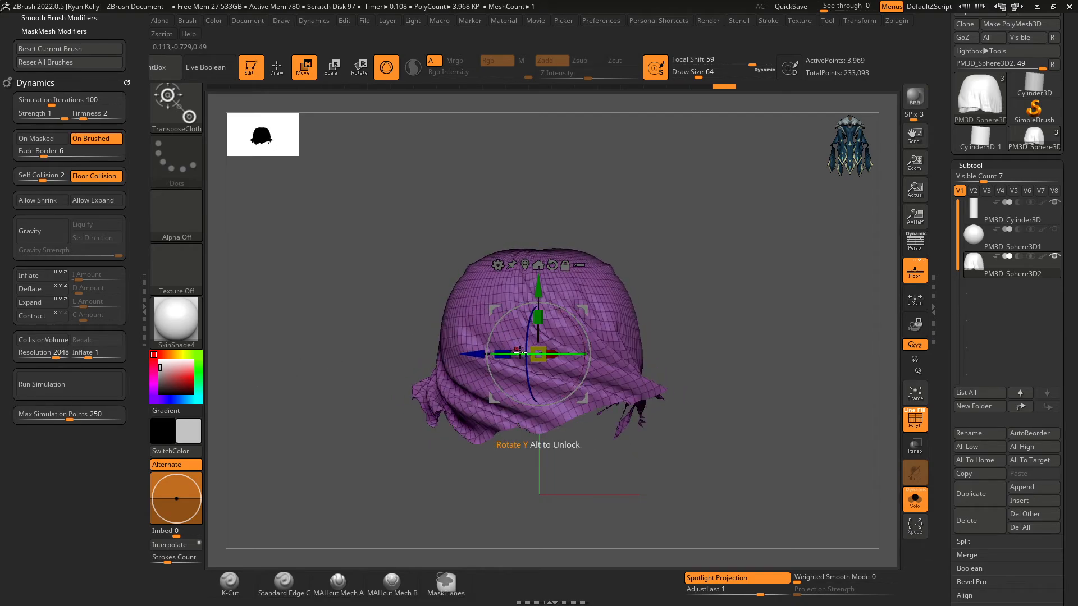
drag(455, 352, 146, 474)
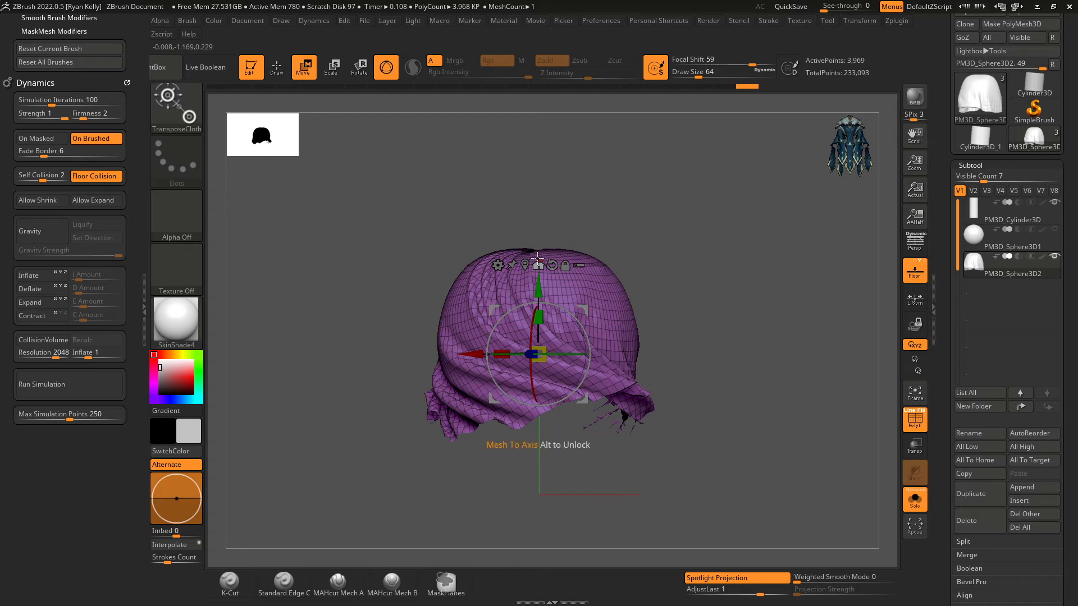
alt+drag(721, 263, 691, 329)
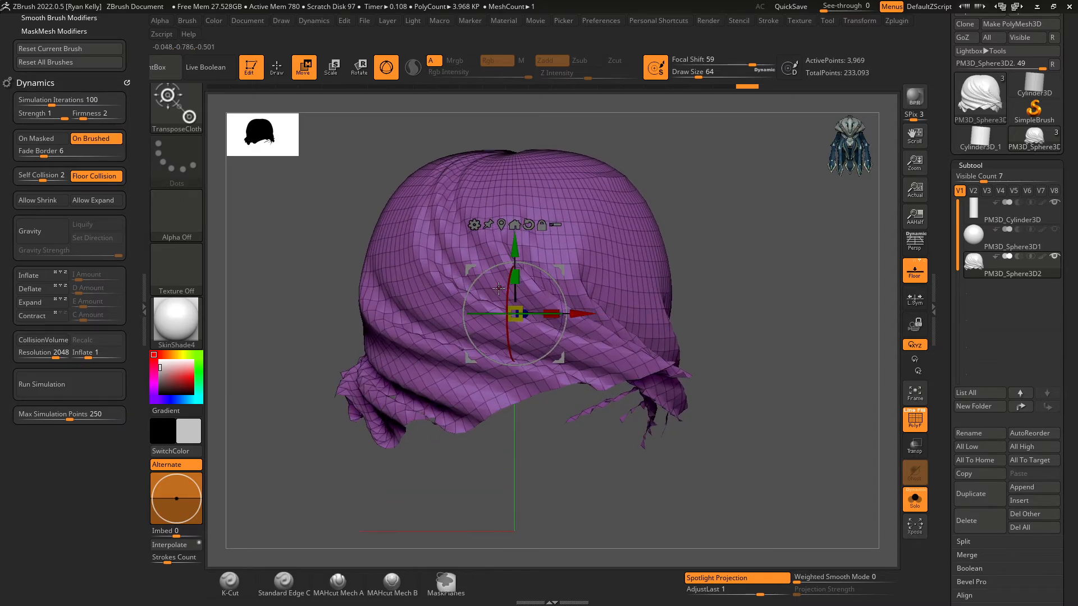
mouse_move(515, 276)
mouse_down()
mouse_move(519, 345)
mouse_move(522, 259)
mouse_move(530, 339)
mouse_up()
- Switch to Draw mode and select the ClothInflate brush
scroll(2, 163, up, 2)
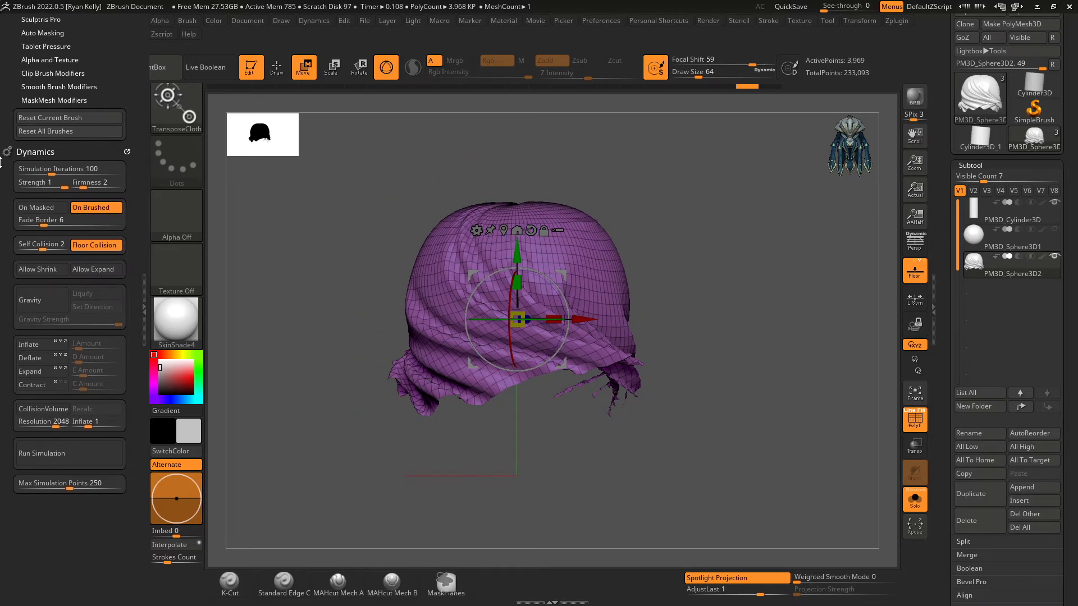
scroll(1, 162, up, 5)
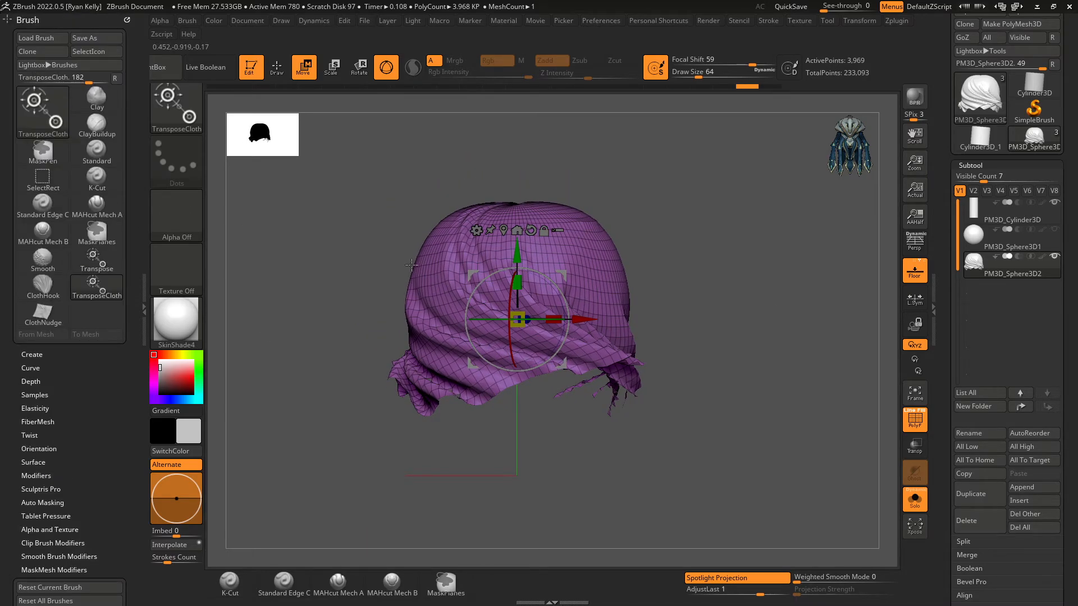
key(q)
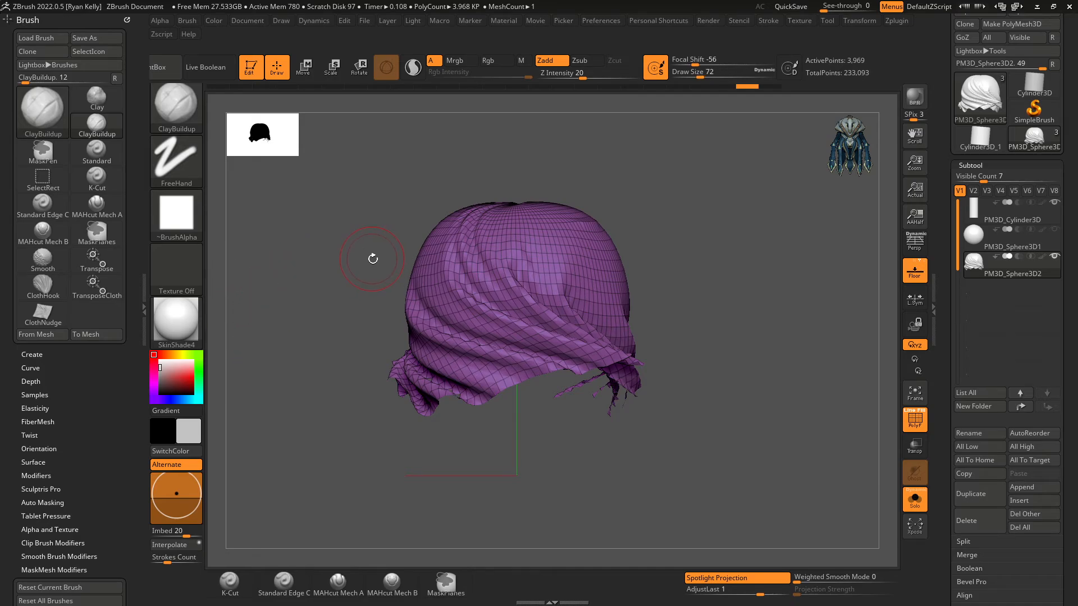
key(b)
key(c)
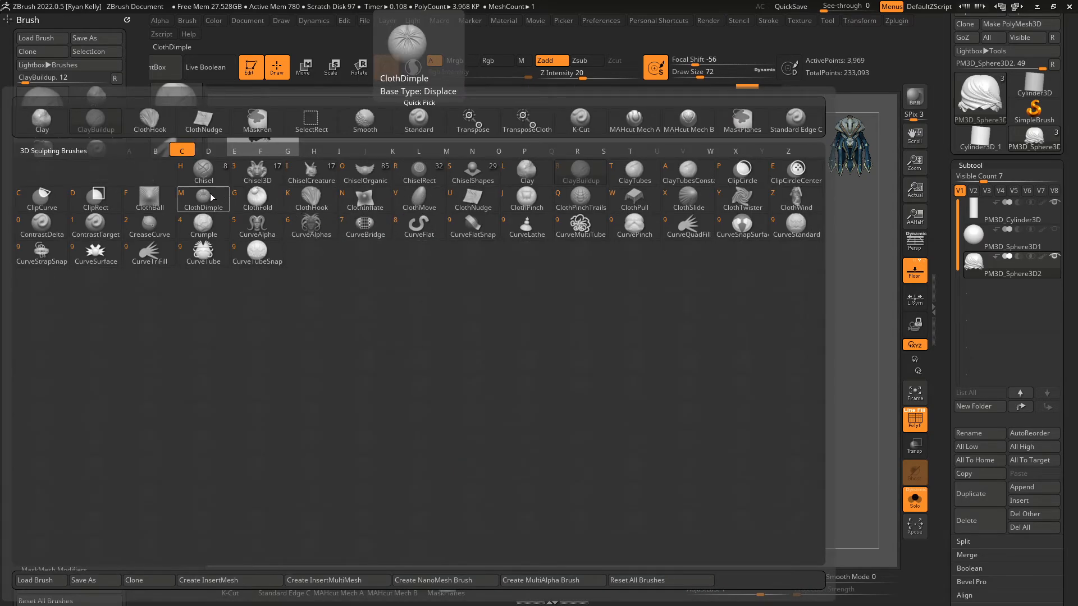
click(368, 200)
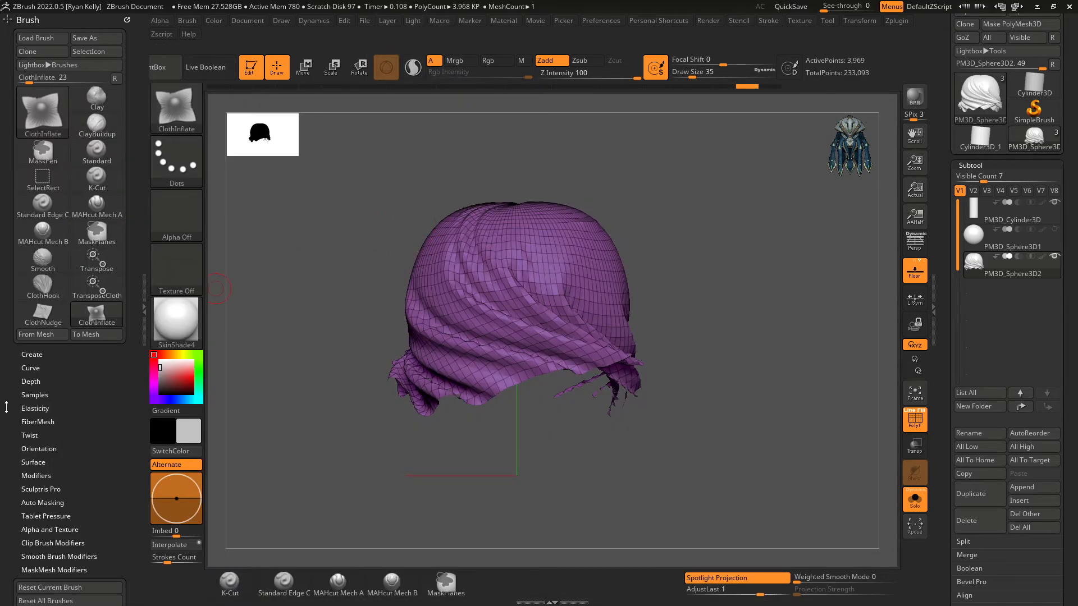
- Expand the ClothInflate brush's Elasticity settings and examine its Simulation Iterations
drag(6, 407, 6, 326)
key(shift)
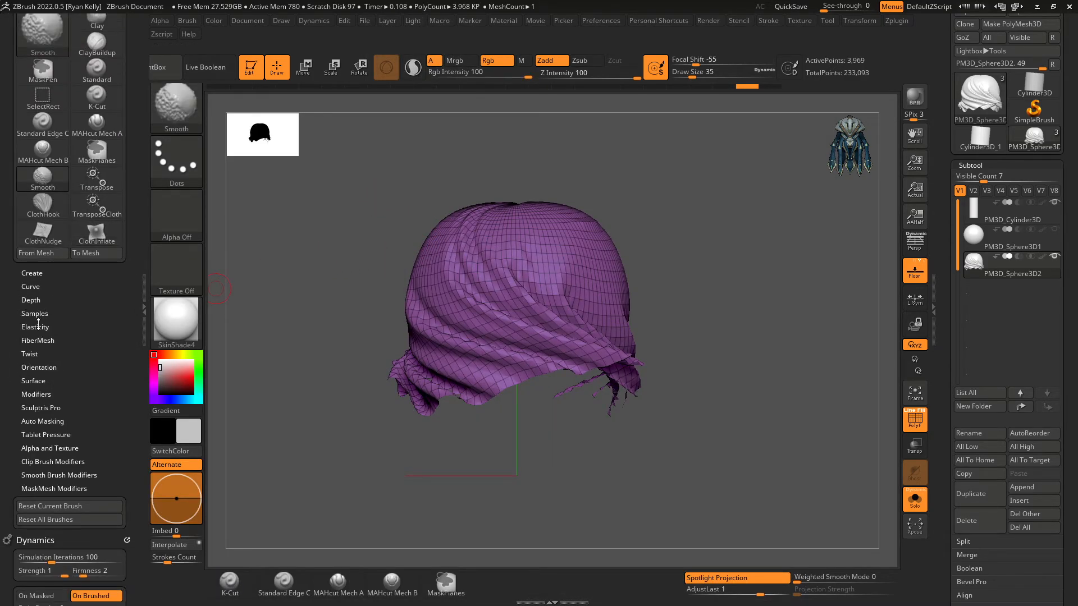
click(35, 327)
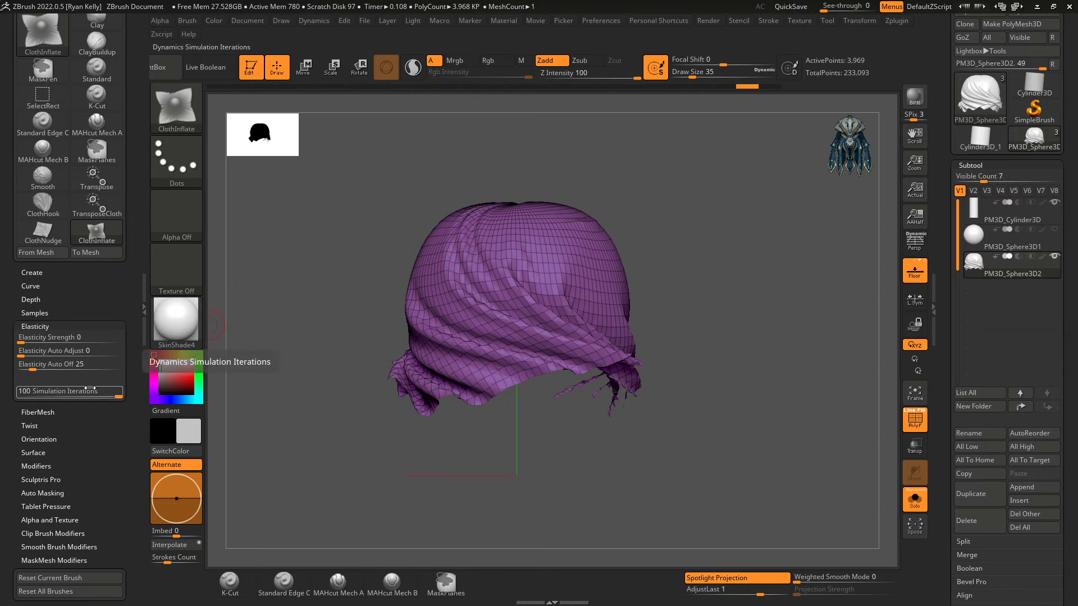
scroll(107, 168, up, 3)
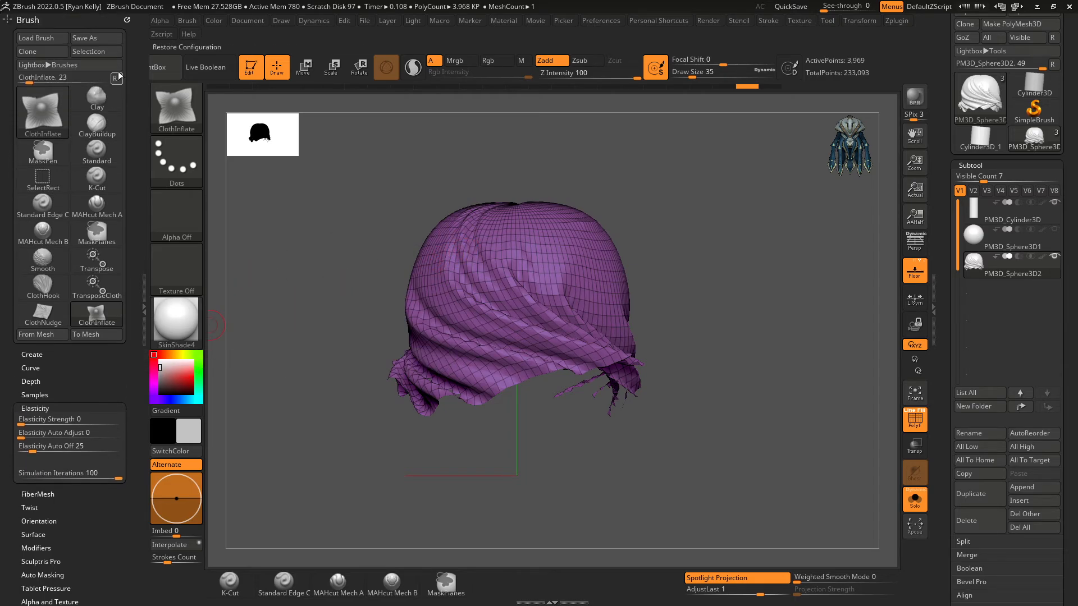
click(187, 20)
scroll(184, 84, down, 5)
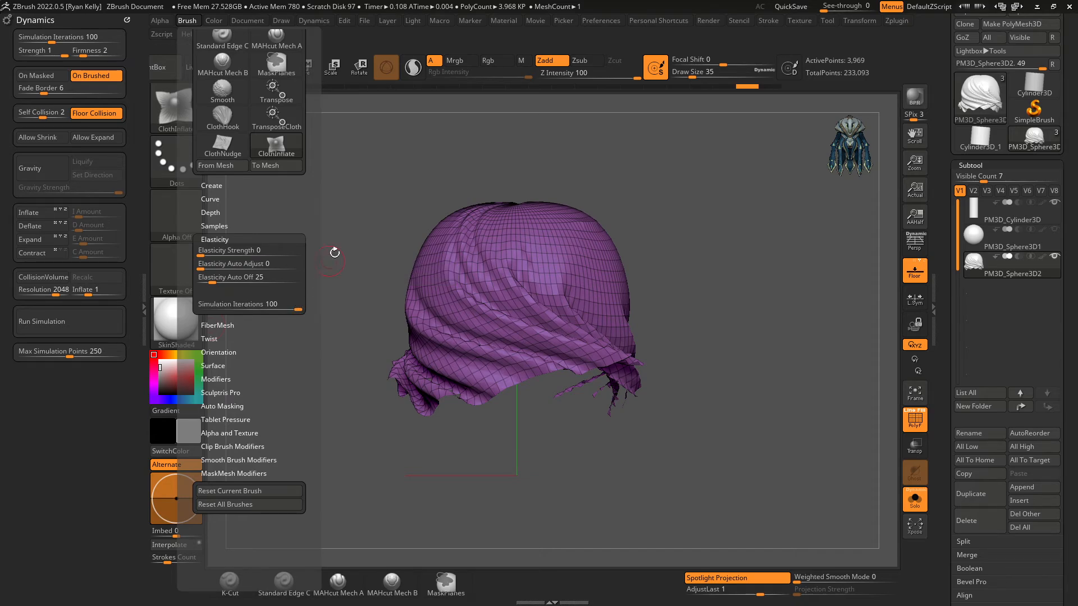
click(312, 20)
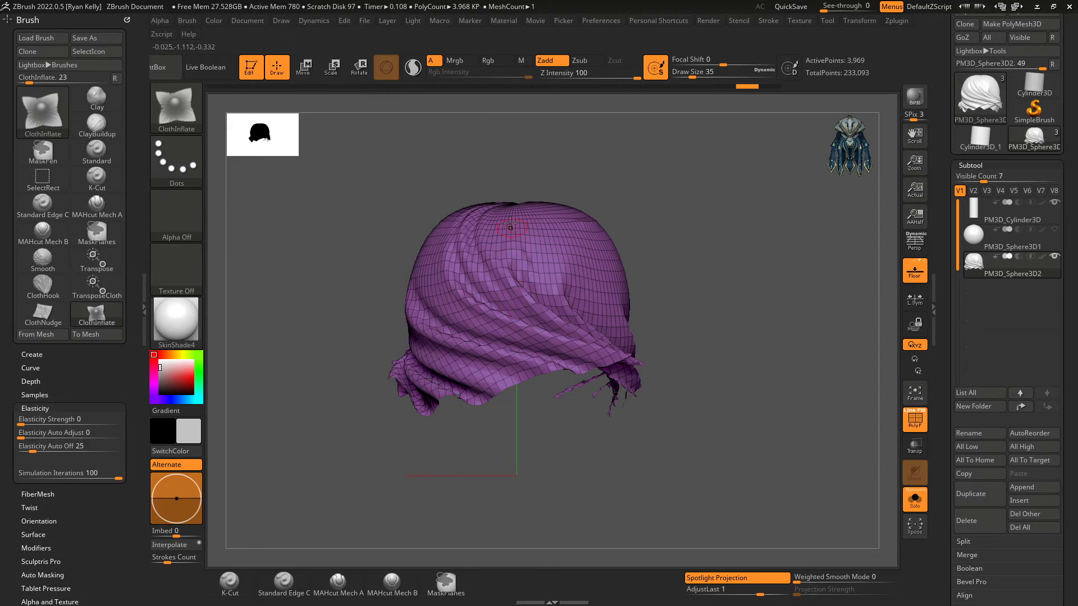
- Select the Standard brush and bring its Elasticity settings into view
key(b)
key(s)
key(t)
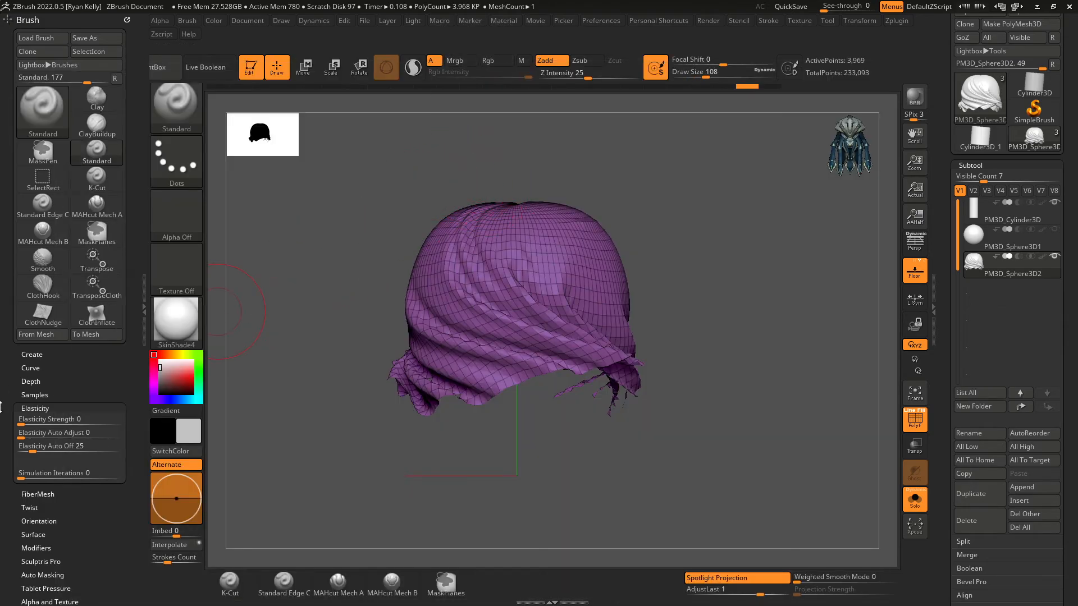
mouse_move(1, 407)
mouse_down()
mouse_move(14, 393)
mouse_move(18, 346)
mouse_up()
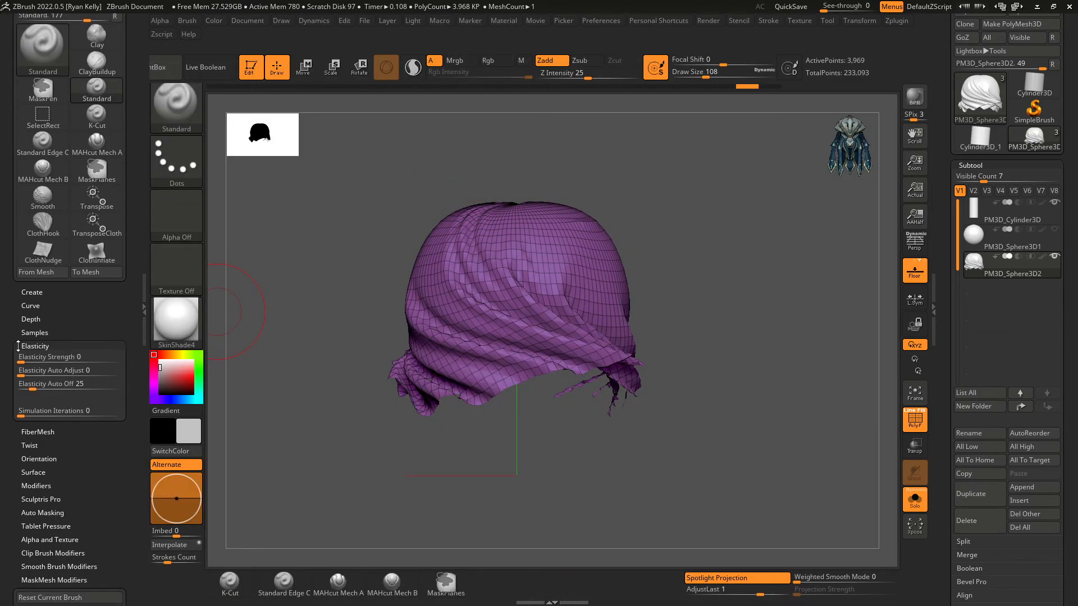
- Make the PM3D_Sphere3D1 subtool active, frame it and turn off the polyframe display
click(997, 243)
key(f)
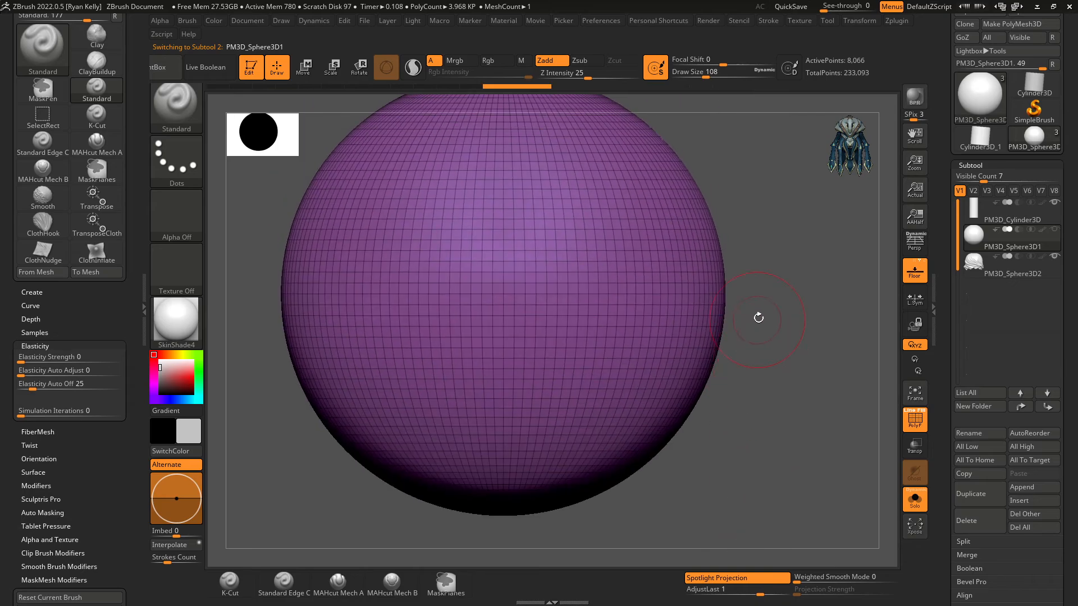
click(915, 419)
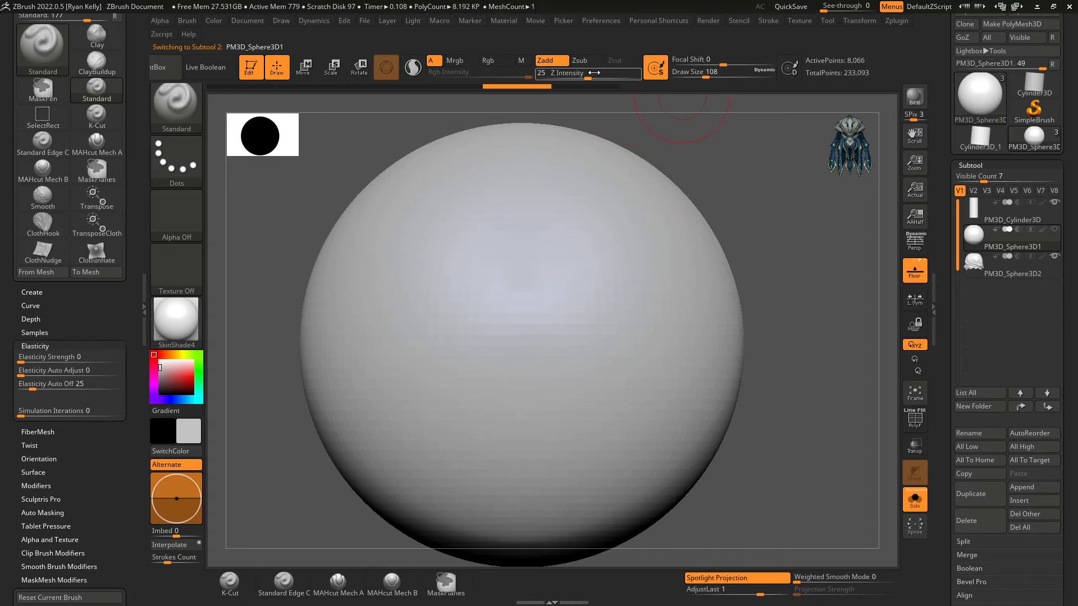
- Set the Standard brush's Z Intensity to 49 and sculpt a diagonal ridge across the sphere's upper left side
drag(594, 73, 608, 74)
mouse_move(633, 222)
mouse_down()
mouse_move(573, 241)
mouse_move(360, 357)
mouse_up()
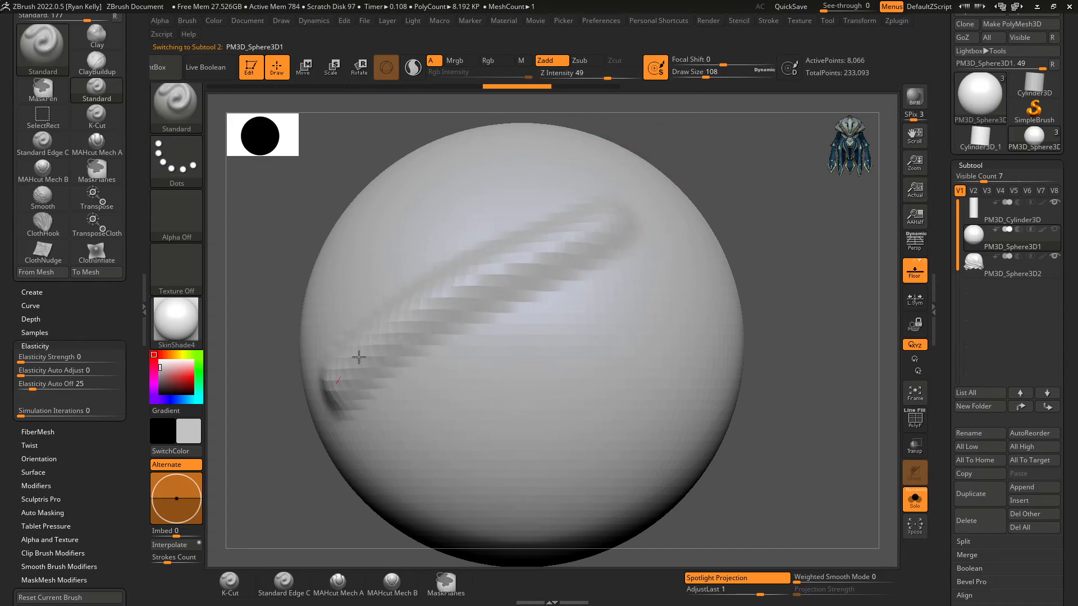
key(ctrl+z)
drag(601, 159, 295, 368)
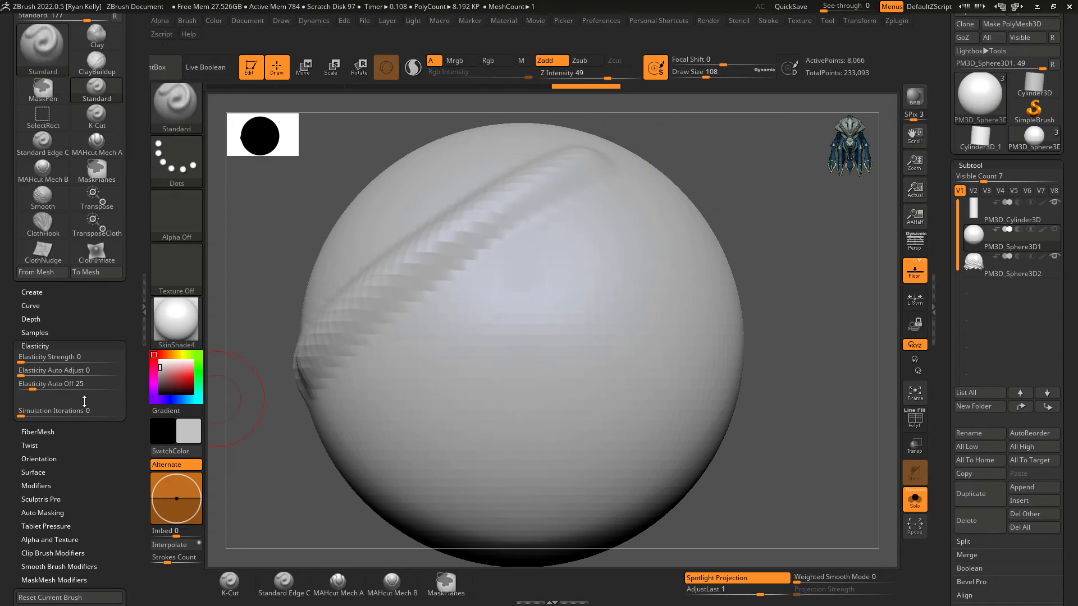
- Set the Standard brush's Simulation Iterations to 100 and bring the Dynamics settings into view
drag(56, 411, 67, 411)
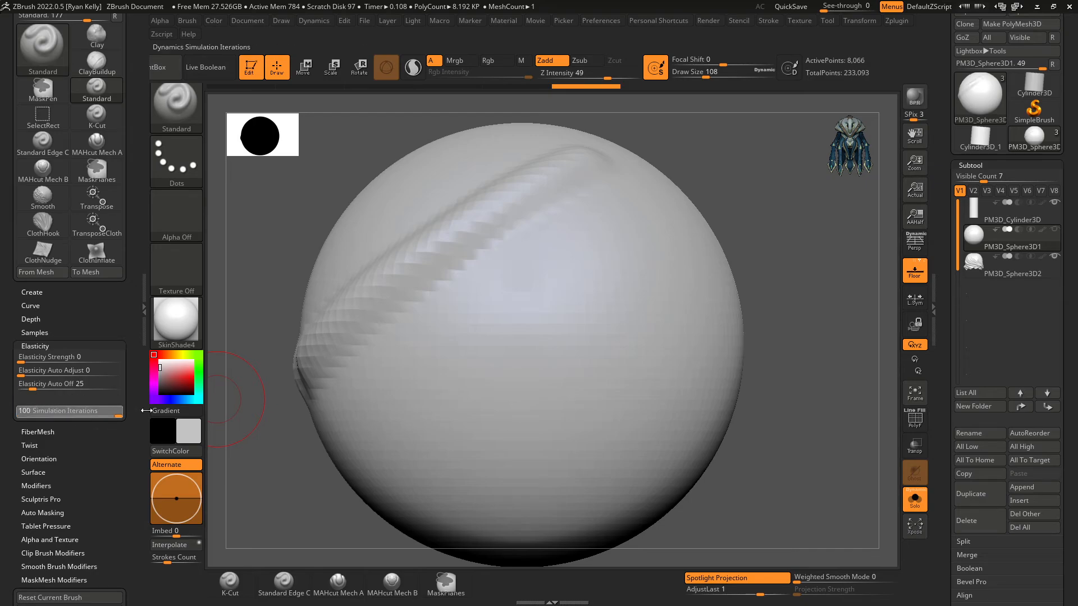
drag(146, 410, 148, 411)
mouse_move(6, 358)
mouse_down()
mouse_move(1, 183)
mouse_move(0, 210)
mouse_up()
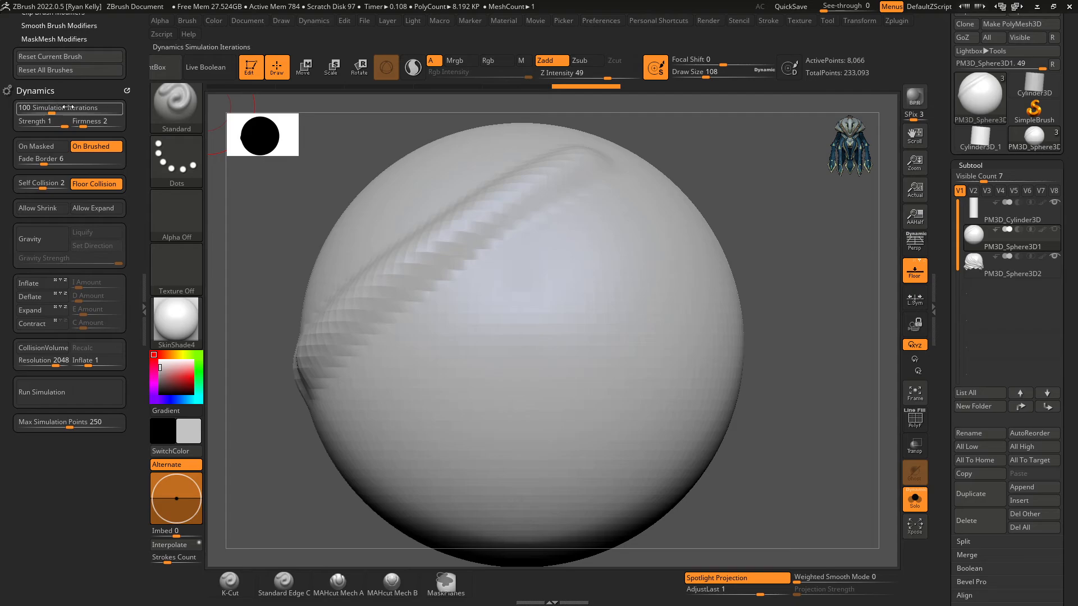
- Test raised and inverted strokes on the sphere with the Standard brush's cloth simulation, undoing each one
alt+drag(261, 261, 261, 219)
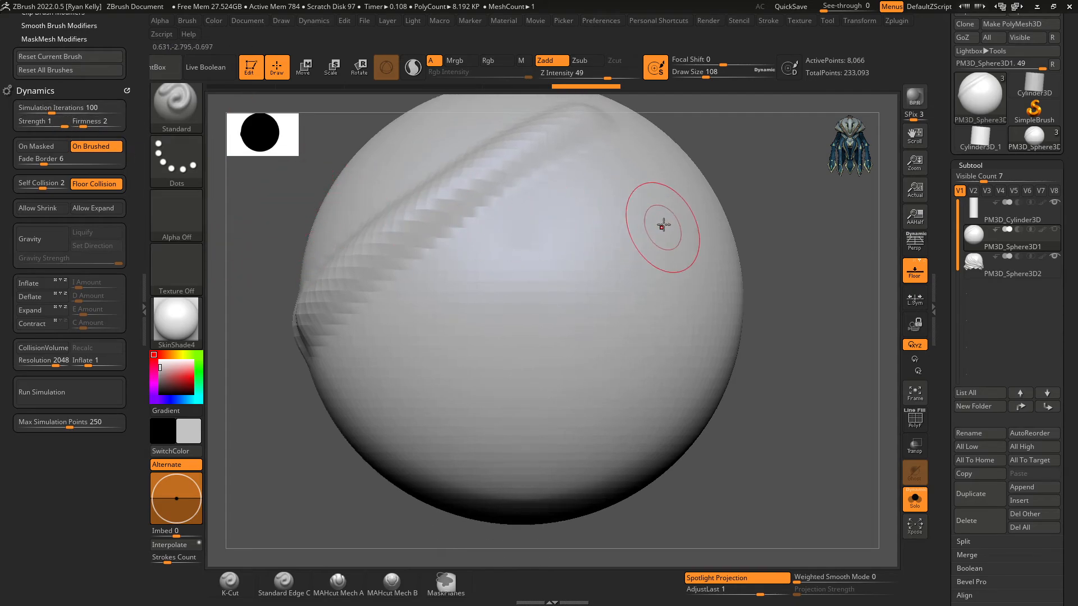
mouse_move(663, 226)
mouse_down()
mouse_move(597, 254)
mouse_move(452, 363)
mouse_move(713, 211)
mouse_up()
key(ctrl+z)
mouse_move(412, 376)
alt+mouse_down()
mouse_move(614, 236)
mouse_move(509, 323)
mouse_move(616, 373)
mouse_move(544, 289)
mouse_move(580, 332)
mouse_move(520, 357)
alt+mouse_up()
key(ctrl+z)
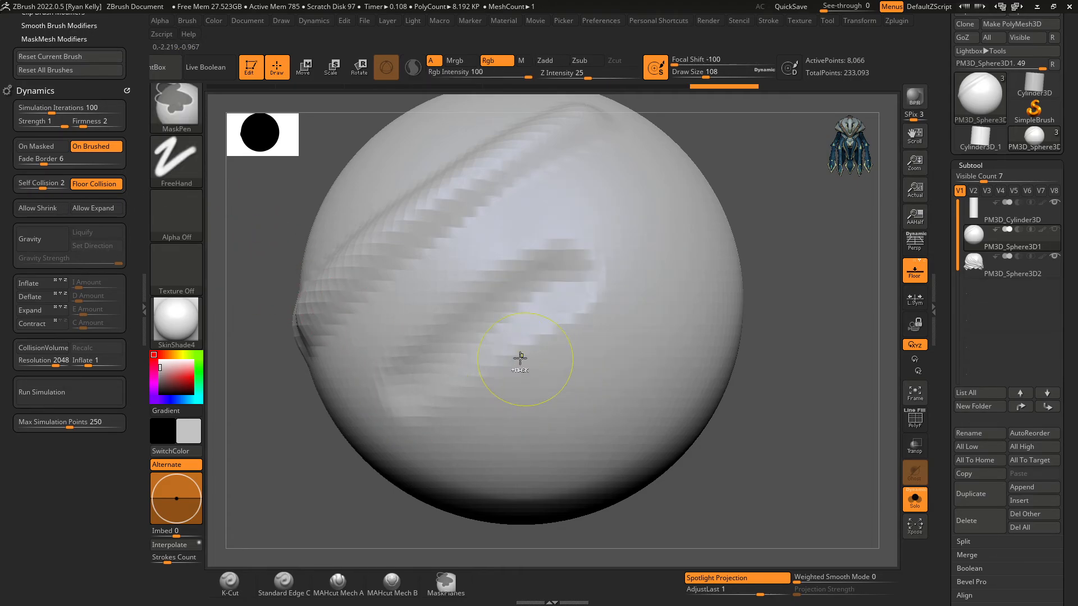
key(ctrl+z)
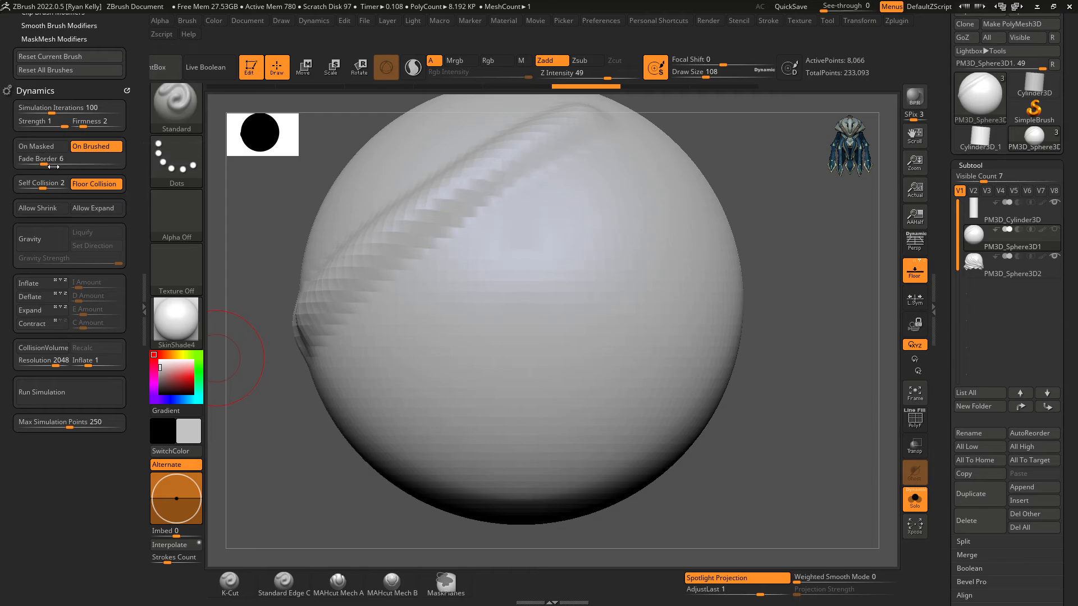
- Test simulated strokes on the sphere's lower part and switch to its higher subdivision level
mouse_move(493, 314)
mouse_down()
mouse_move(630, 298)
mouse_move(558, 303)
mouse_move(510, 358)
mouse_move(513, 317)
mouse_move(567, 279)
mouse_move(534, 372)
mouse_move(692, 329)
mouse_move(534, 365)
mouse_move(616, 300)
mouse_move(592, 344)
mouse_move(594, 373)
mouse_up()
key(ctrl+z)
key(ctrl+d)
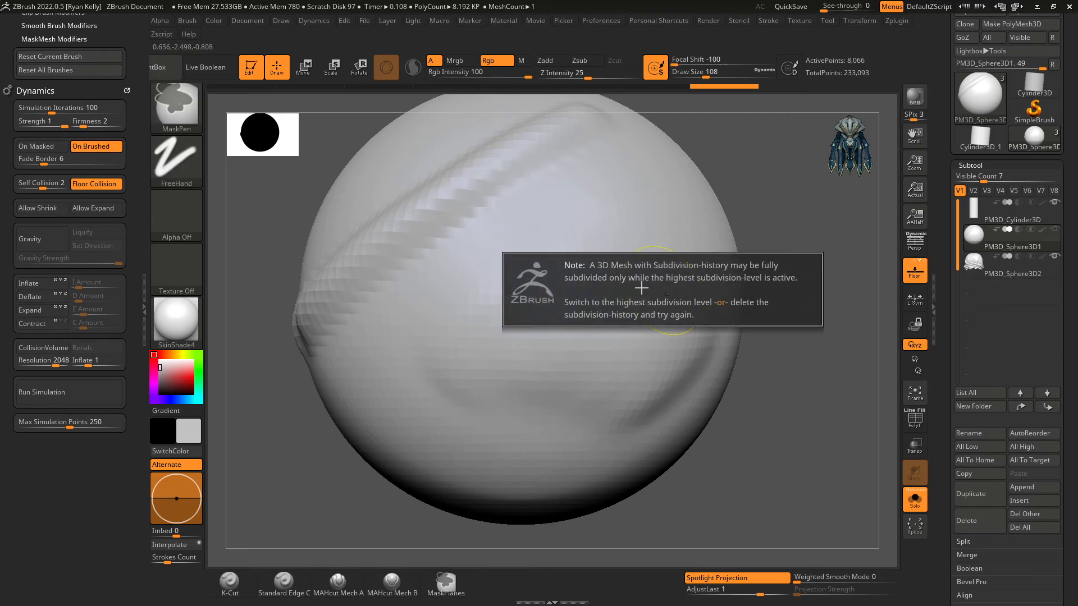
key(d)
- Try diagonal Standard strokes across the sphere's centre at the higher subdivision level and undo the last one
mouse_move(579, 274)
mouse_down()
mouse_move(498, 351)
mouse_move(569, 282)
mouse_move(522, 356)
mouse_move(611, 264)
mouse_move(491, 375)
mouse_move(593, 285)
mouse_up()
mouse_move(492, 373)
mouse_down()
mouse_move(463, 400)
mouse_move(604, 263)
mouse_up()
key(ctrl+z)
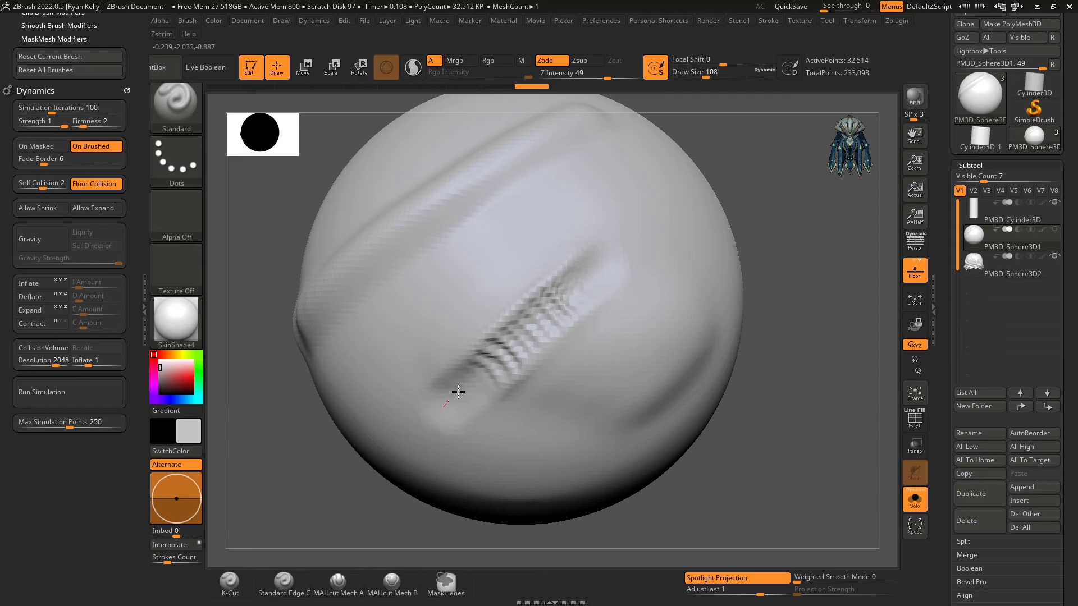
- Undo the remaining strokes and subdivision change until the sphere is smooth at its lower subdivision level
key(ctrl+z)
key(ctrl+z)
key(ctrl+z)
key(ctrl+z)
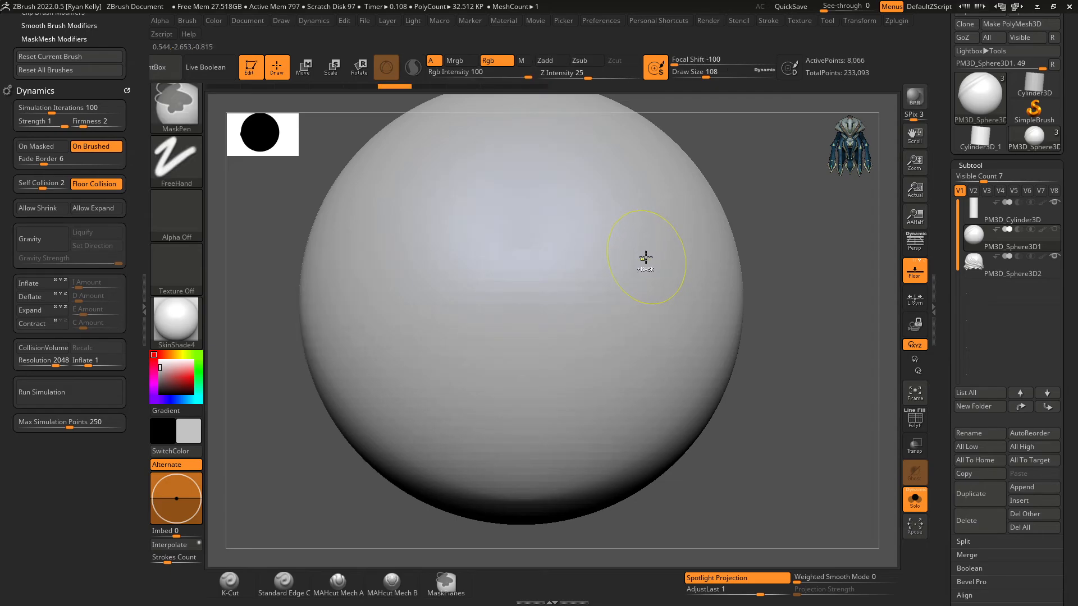
- Test a diagonal simulated stroke across the sphere at the lower subdivision level and undo it
mouse_move(645, 217)
mouse_down()
mouse_move(527, 337)
mouse_move(440, 356)
mouse_up()
key(ctrl+z)
key(ctrl+shift+z)
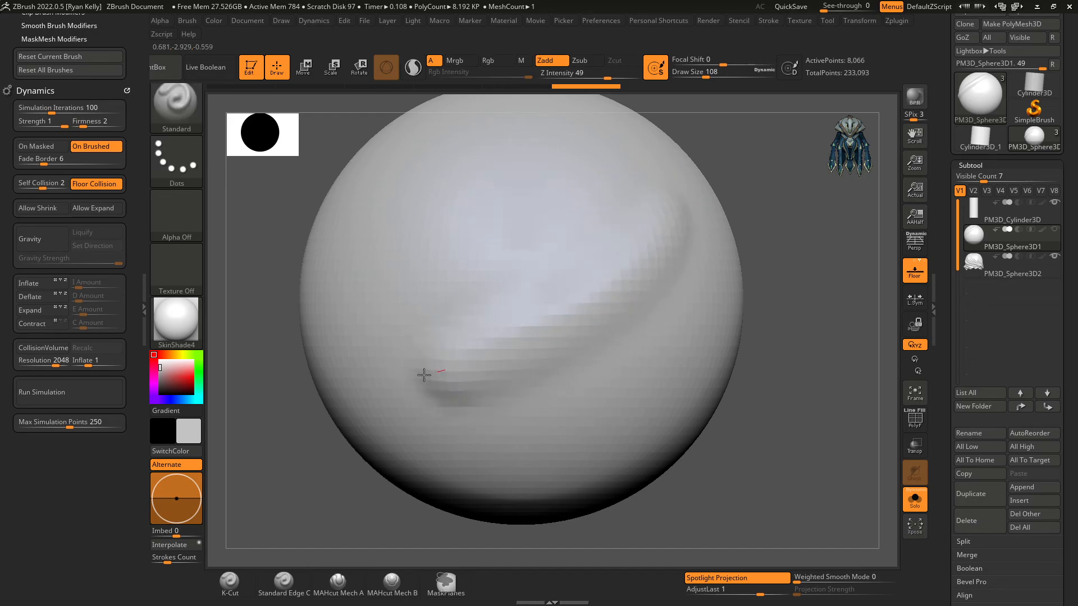
key(ctrl+z)
- Switch the sphere to its higher subdivision level and sculpt a diagonal simulated stroke across its centre
key(ctrl+d)
key(d)
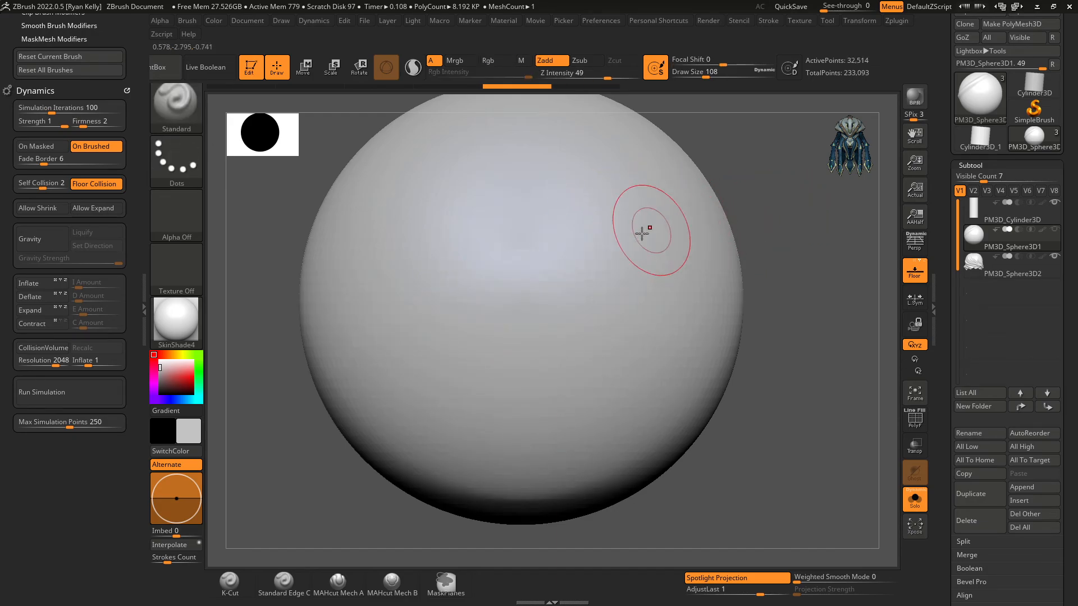
mouse_move(638, 187)
mouse_down()
mouse_move(498, 308)
mouse_move(427, 308)
mouse_up()
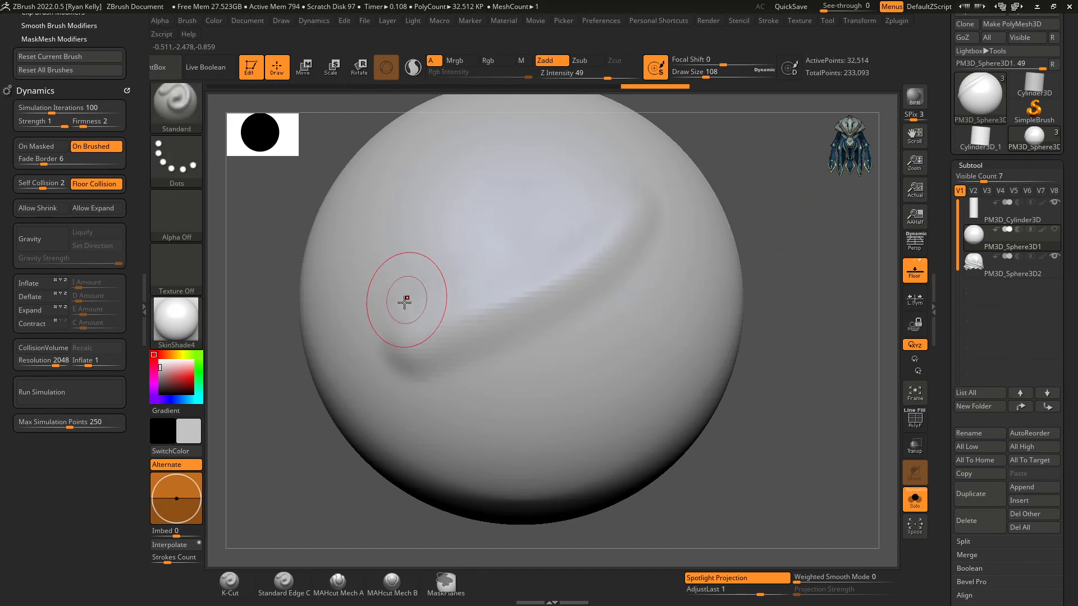
- Cross the sphere's centre ridge with opposing diagonal simulated Standard strokes at the higher subdivision level
mouse_move(447, 255)
mouse_down()
mouse_move(486, 260)
mouse_move(519, 286)
mouse_move(474, 252)
mouse_move(642, 337)
mouse_move(501, 278)
mouse_up()
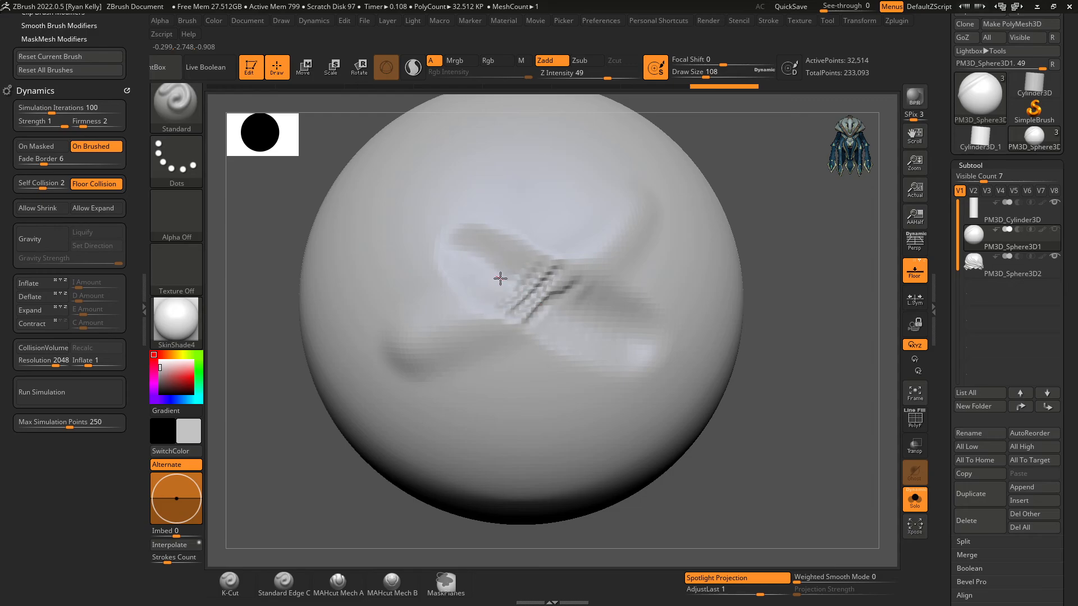
drag(626, 327, 577, 289)
click(106, 164)
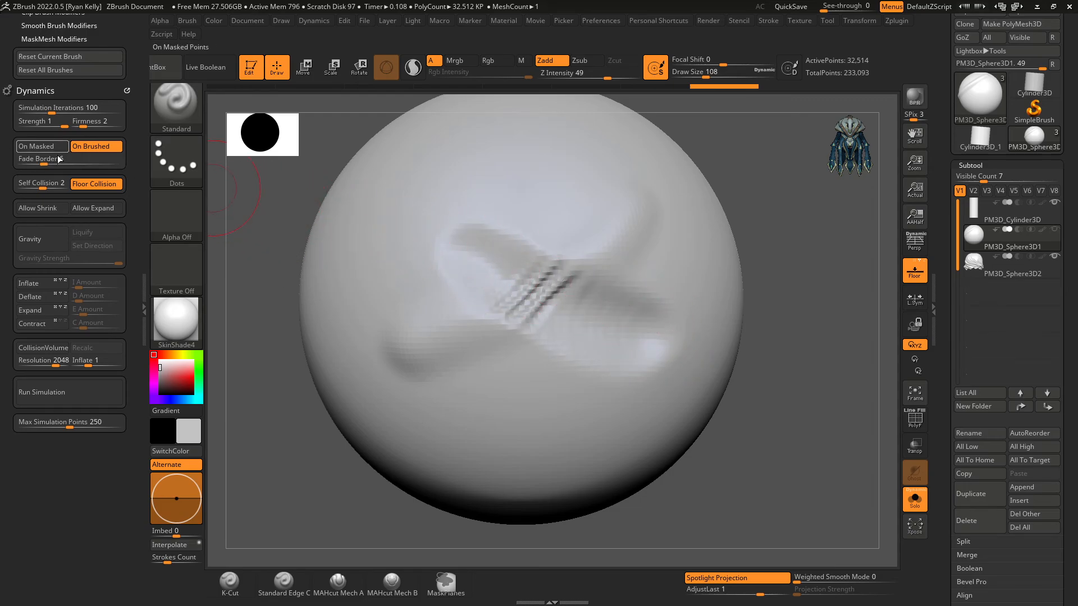
- Set Self Collision to 0, test simulated strokes at Firmness 3 and at Firmness 1 on the sphere's upper area, and undo them
drag(45, 184, 11, 190)
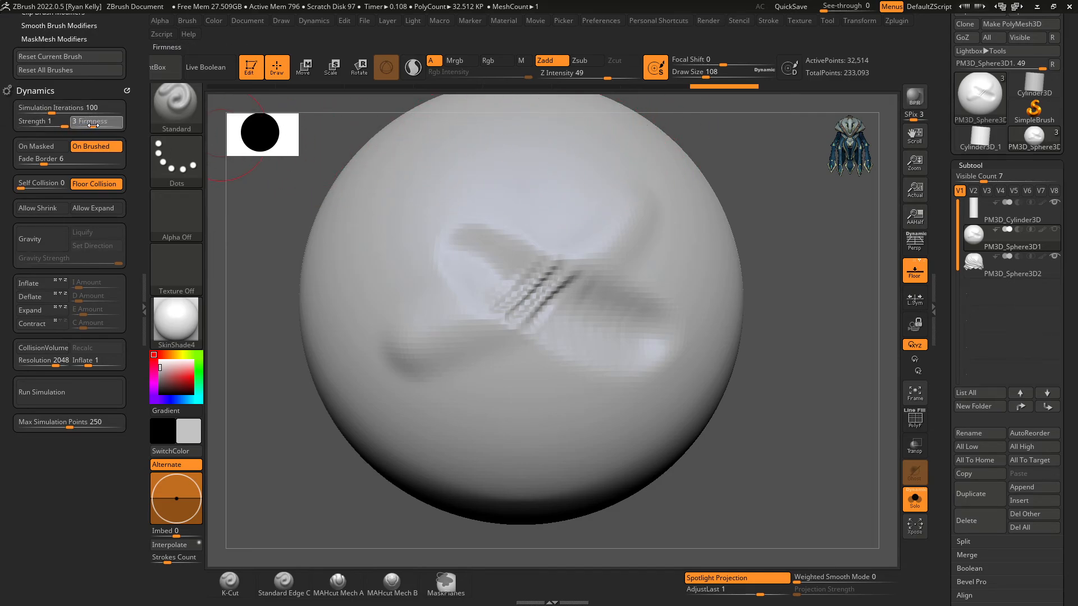
mouse_move(460, 168)
mouse_down()
mouse_move(421, 241)
mouse_move(440, 264)
mouse_move(533, 212)
mouse_move(403, 303)
mouse_move(419, 302)
mouse_up()
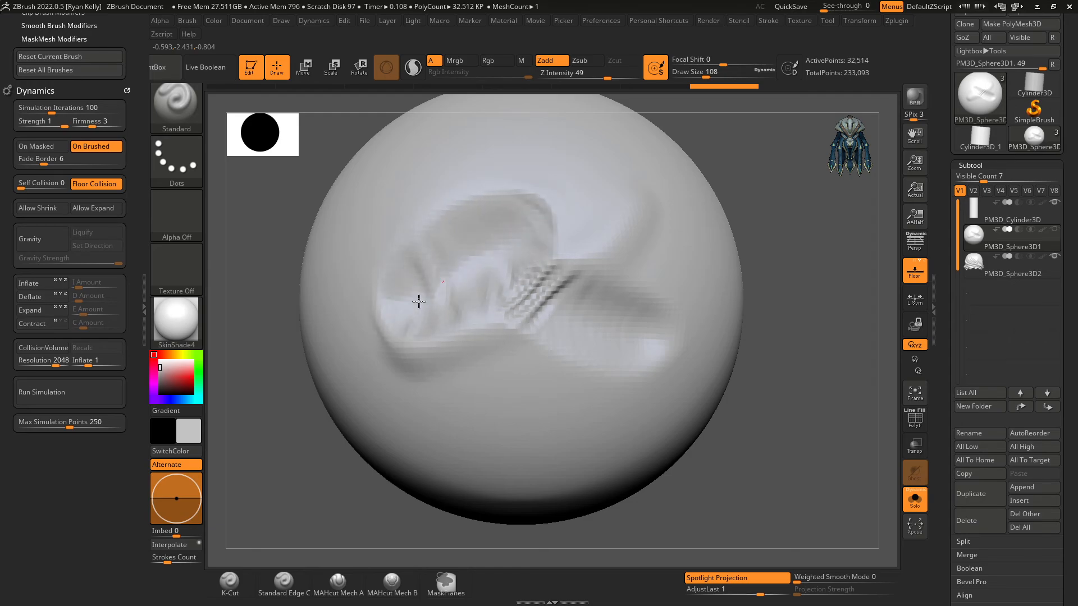
drag(524, 236, 478, 255)
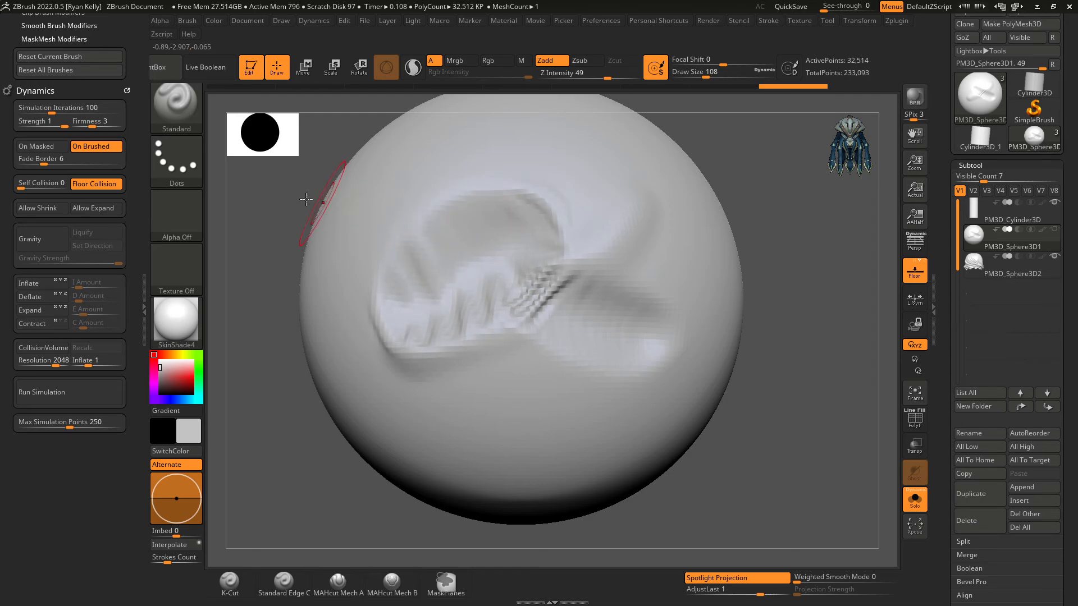
key(ctrl+z)
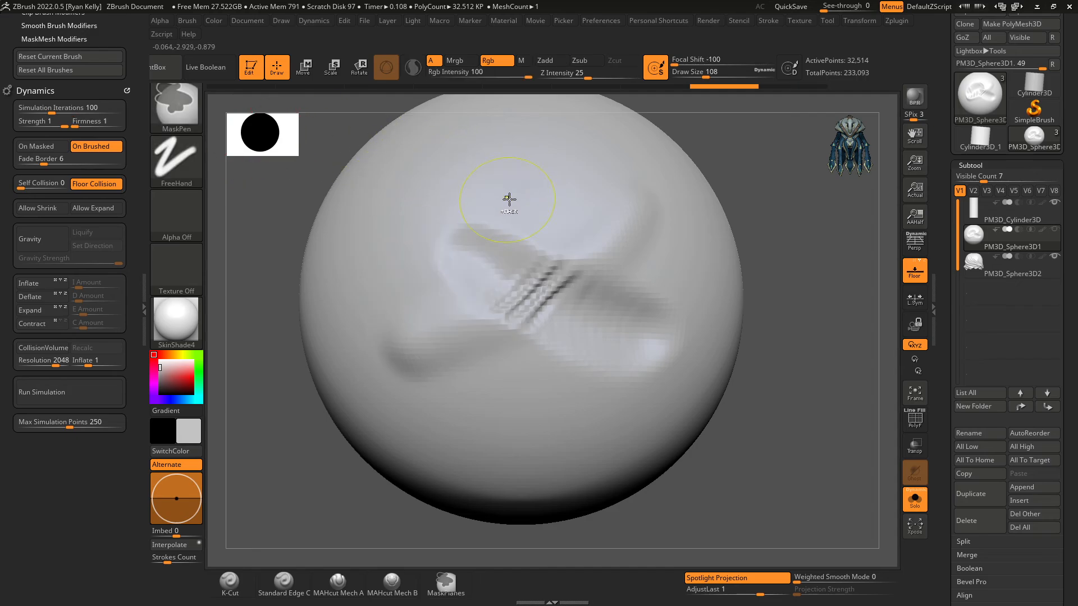
mouse_move(511, 183)
mouse_down()
mouse_move(436, 257)
mouse_move(455, 254)
mouse_up()
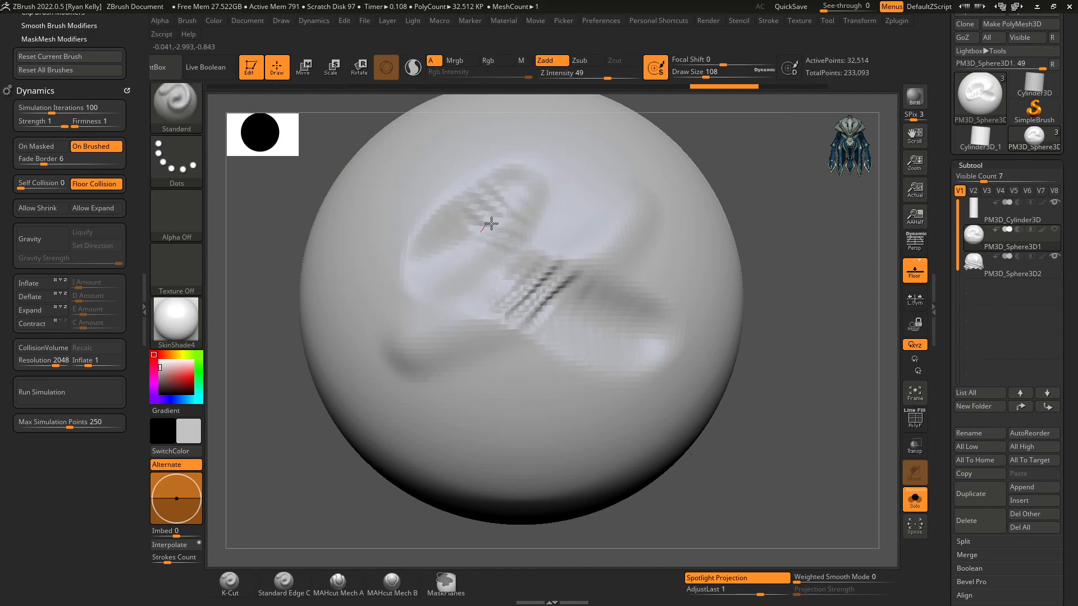
key(ctrl+z)
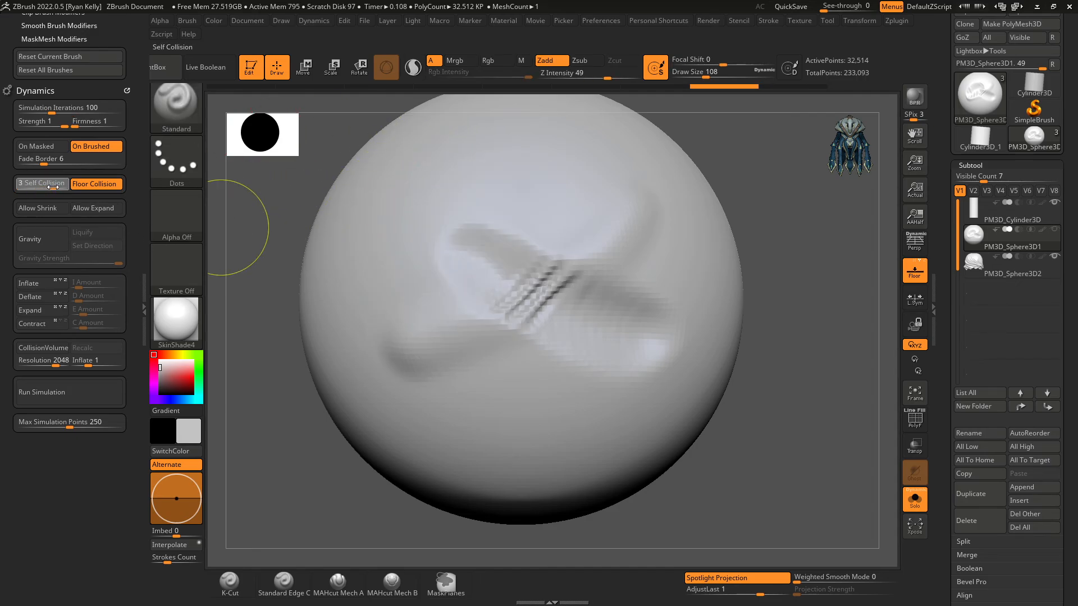
- Set Self Collision to 4 and sculpt diagonal simulated Standard strokes on the sphere's upper area, undoing the trial strokes
drag(53, 186, 61, 187)
mouse_move(493, 192)
mouse_down()
mouse_move(479, 212)
mouse_move(494, 210)
mouse_up()
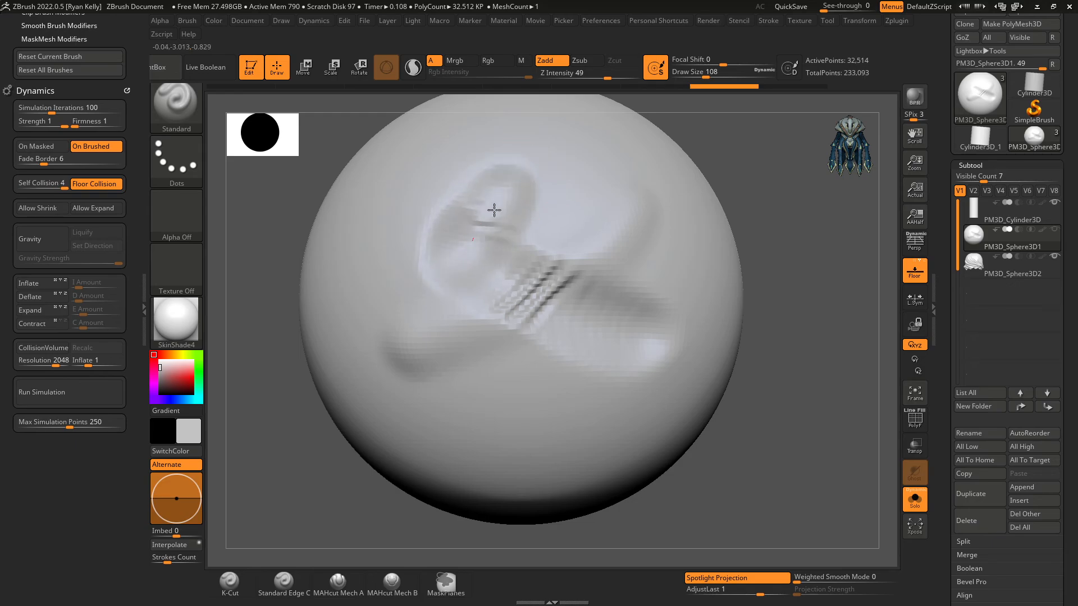
key(ctrl+z)
mouse_move(427, 270)
mouse_down()
mouse_move(486, 187)
mouse_move(423, 259)
mouse_move(502, 180)
mouse_up()
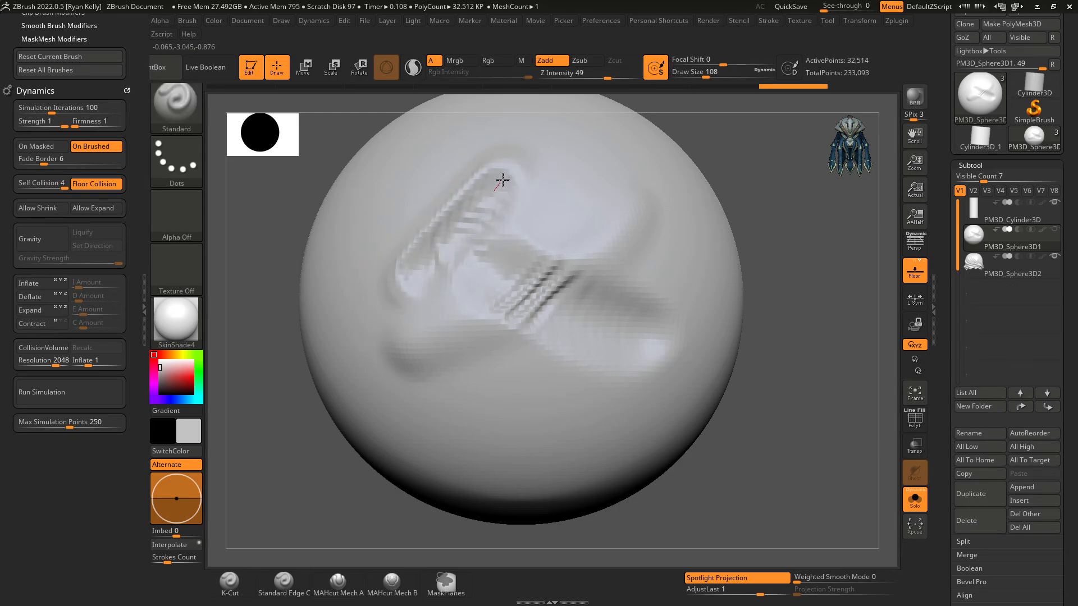
key(ctrl+z)
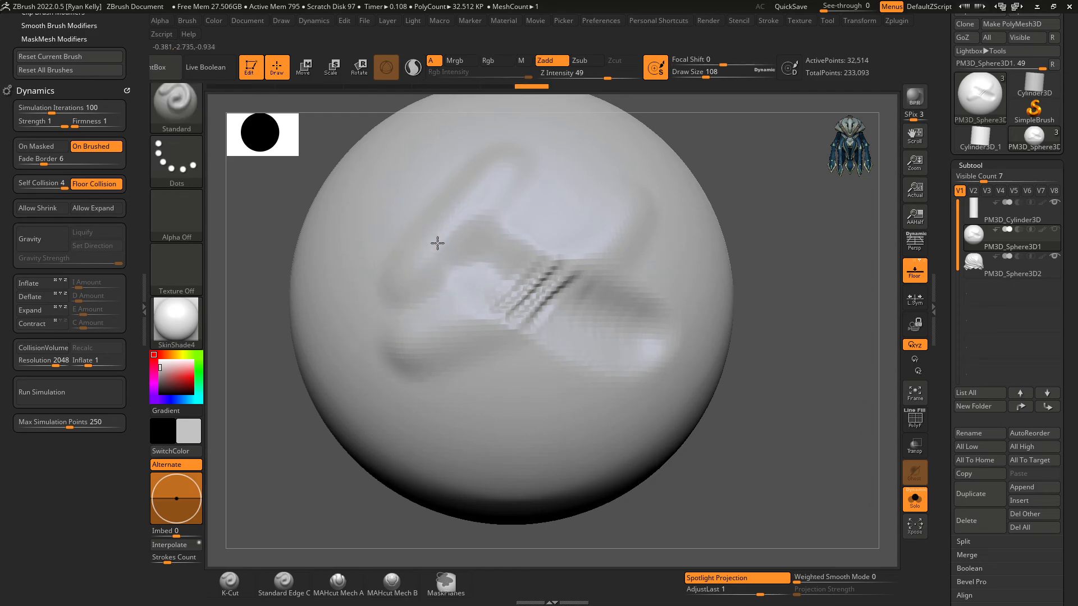
mouse_move(435, 241)
right_down()
mouse_move(471, 245)
mouse_move(425, 235)
mouse_move(416, 219)
right_up()
- Compare the Elasticity Simulation Iterations settings of the Move and ClothMove brushes
key(b)
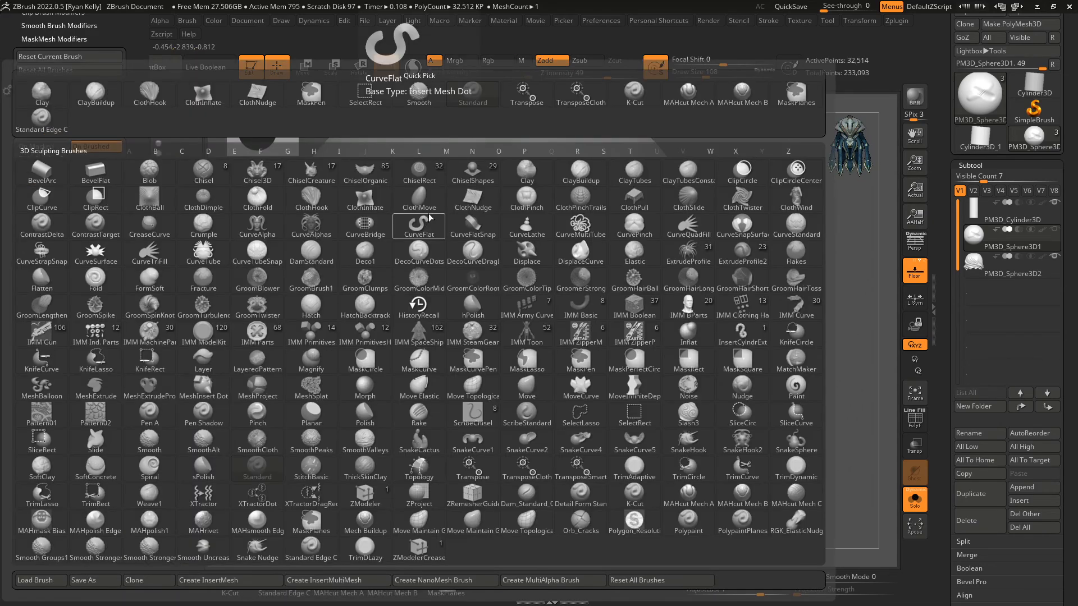
key(m)
key(v)
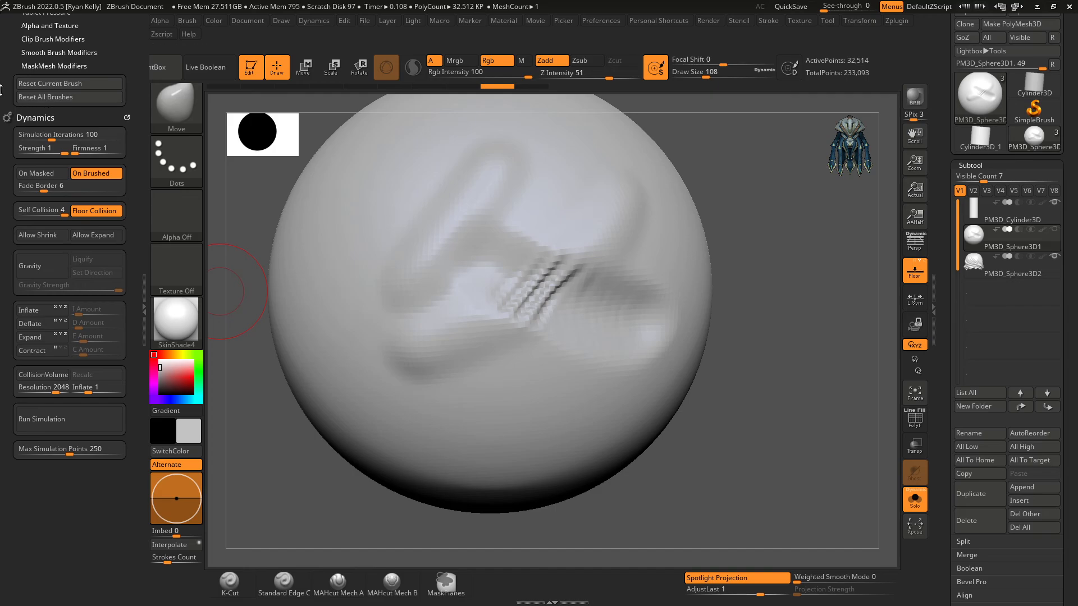
scroll(1, 80, up, 10)
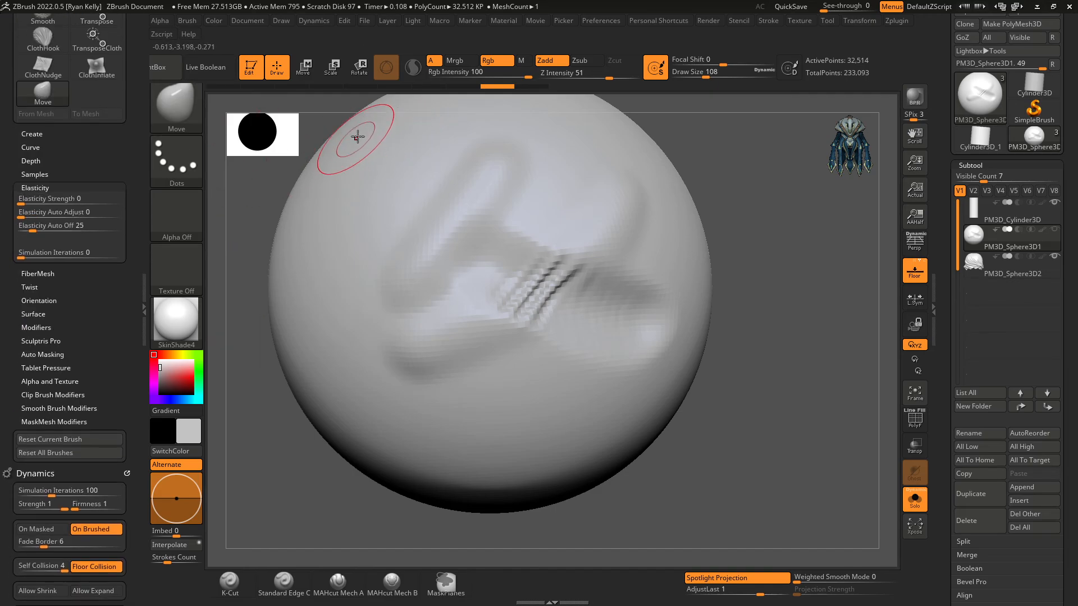
key(b)
click(402, 205)
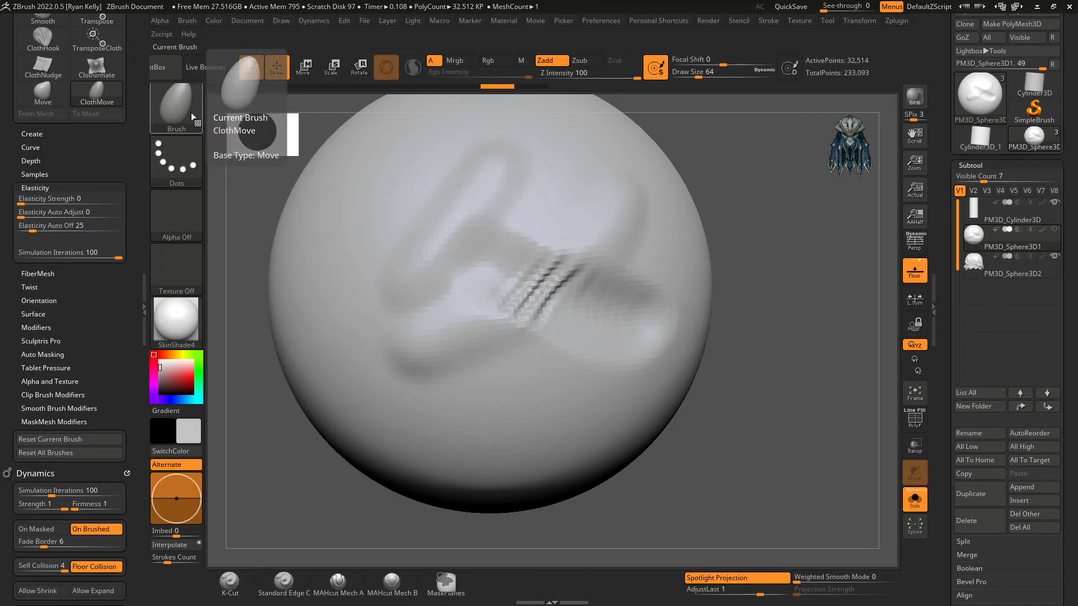
scroll(3, 221, down, 2)
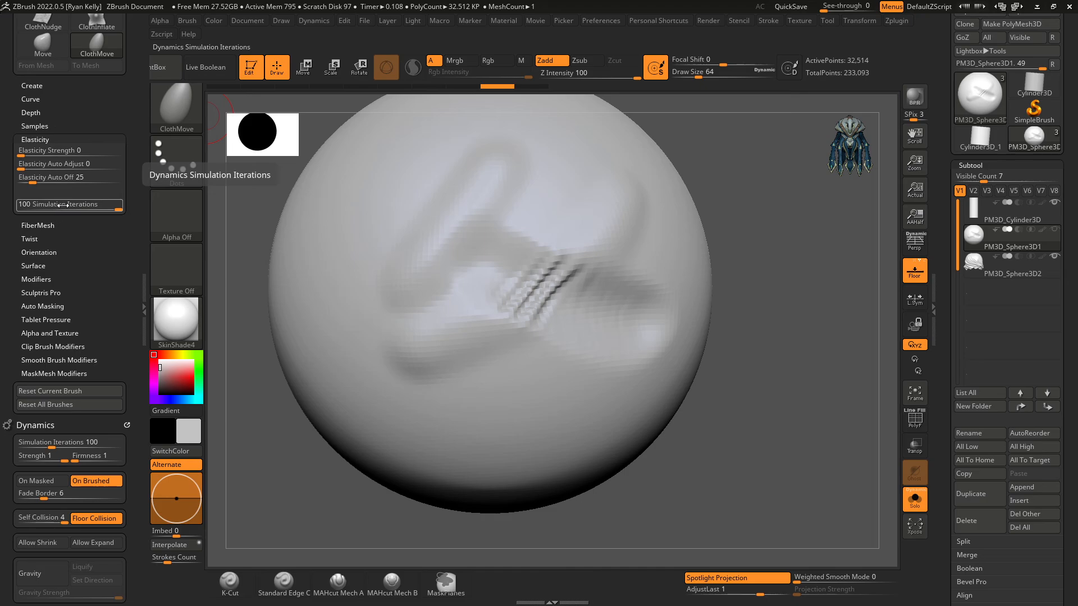
- Switch back to the Move brush and set its Simulation Iterations to 100
key(b)
key(m)
key(v)
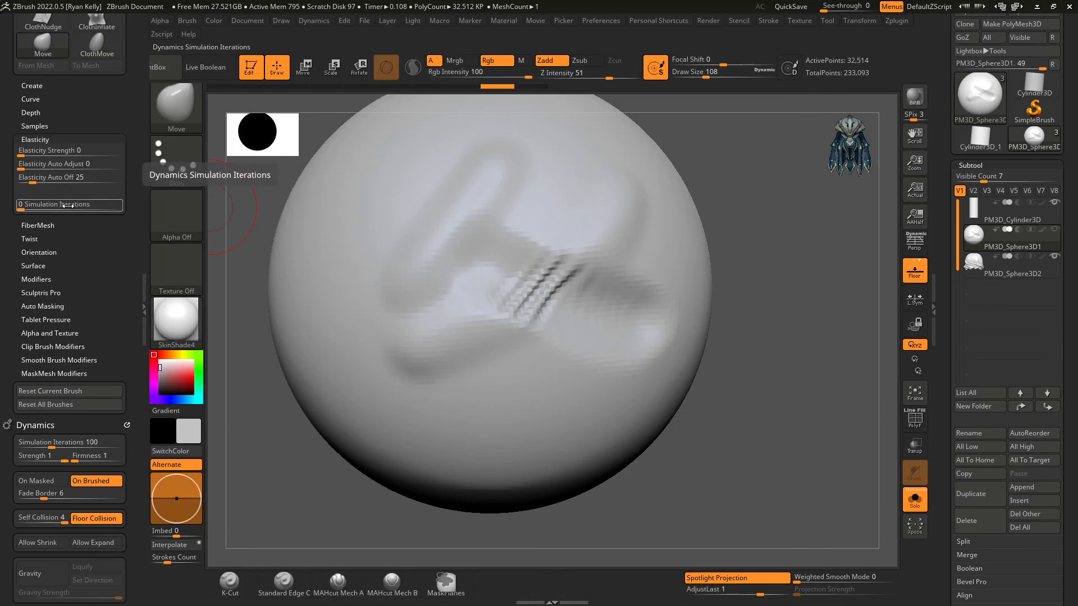
click(75, 204)
text(14)
key(Return)
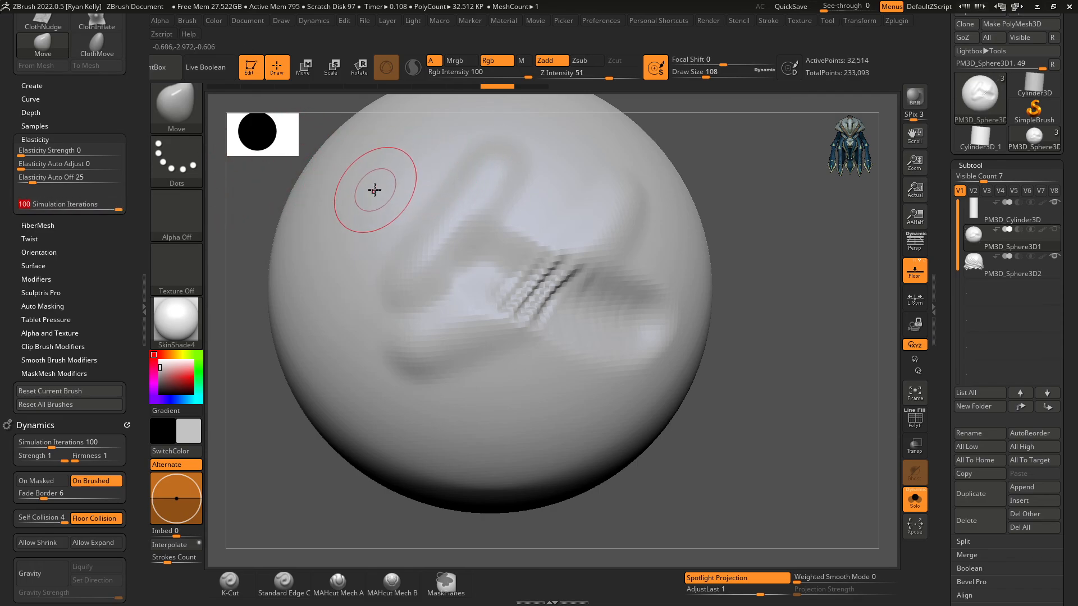
- Pull and push the sphere's upper-left surface with the simulated Move brush to form cloth folds
alt+drag(373, 187, 466, 275)
drag(330, 211, 319, 209)
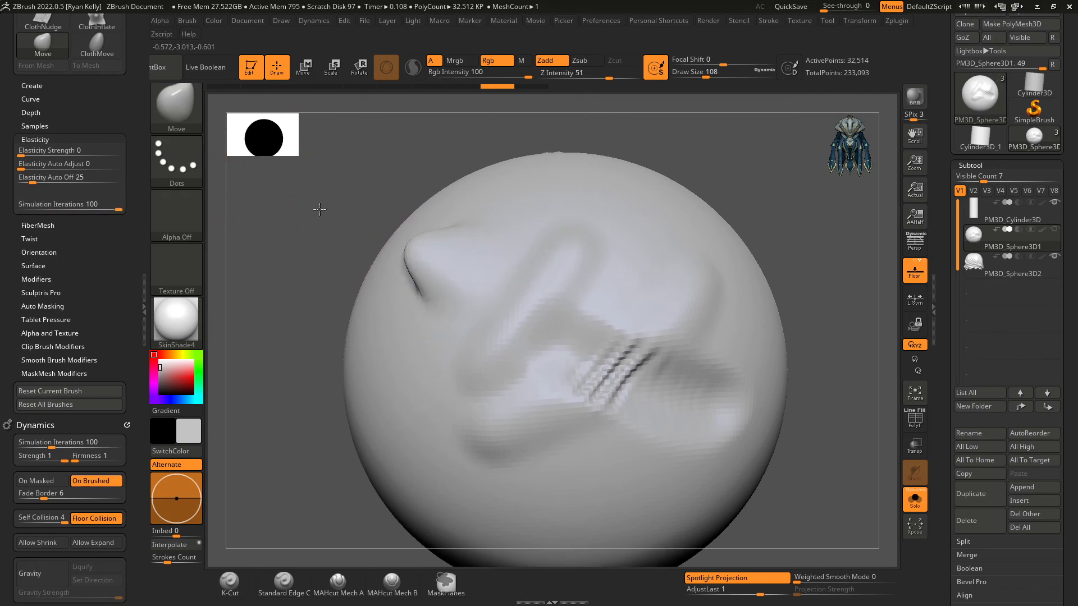
drag(365, 239, 413, 248)
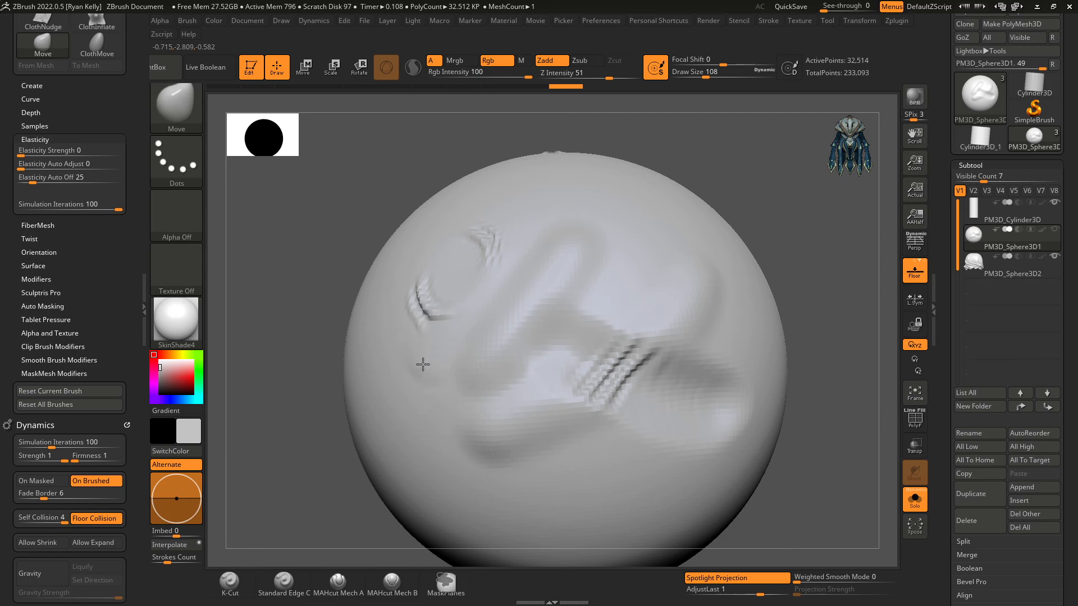
mouse_move(342, 472)
mouse_down()
mouse_move(409, 413)
mouse_move(449, 404)
mouse_move(493, 396)
mouse_move(572, 425)
mouse_move(493, 445)
mouse_move(413, 432)
mouse_move(369, 325)
mouse_up()
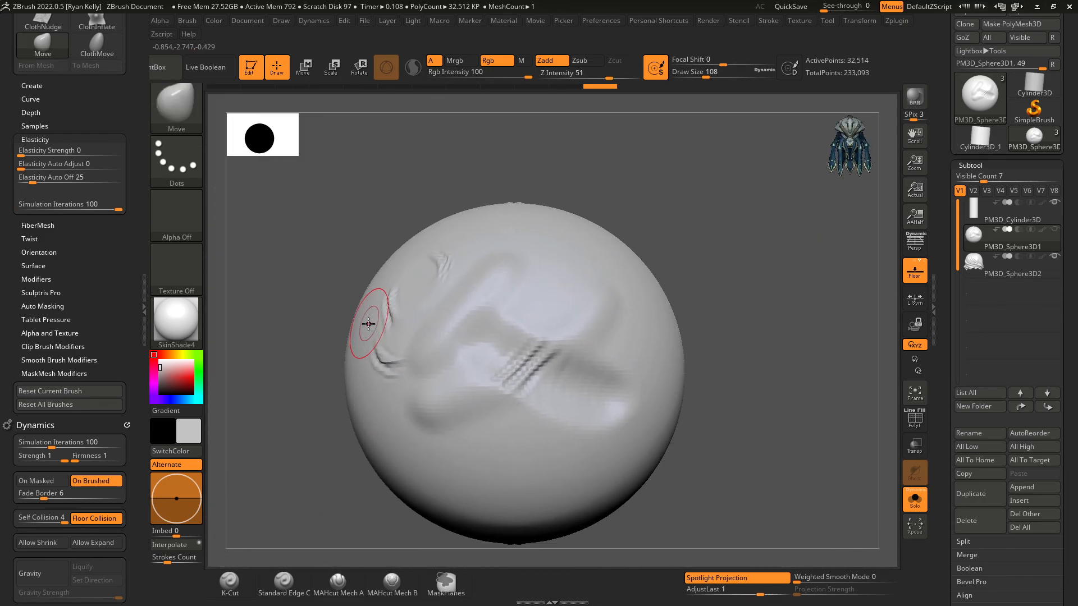
- Activate TransposeCloth, place its gizmo on the sphere's upper-right edge and try a cloth move
key(w)
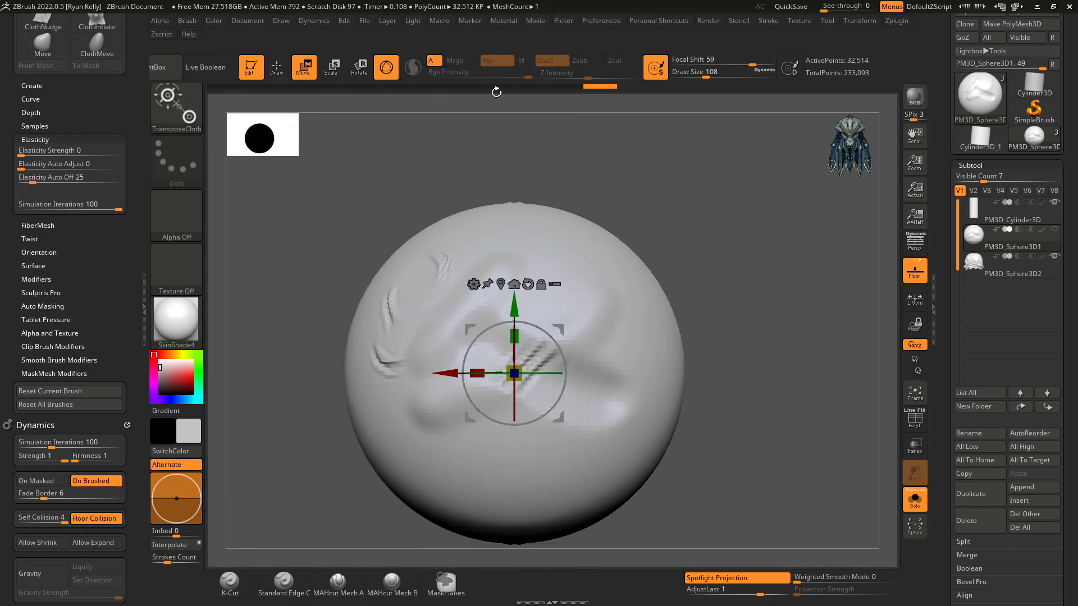
alt+drag(559, 325, 660, 222)
mouse_move(654, 176)
alt+mouse_down()
mouse_move(620, 231)
mouse_move(642, 183)
alt+mouse_up()
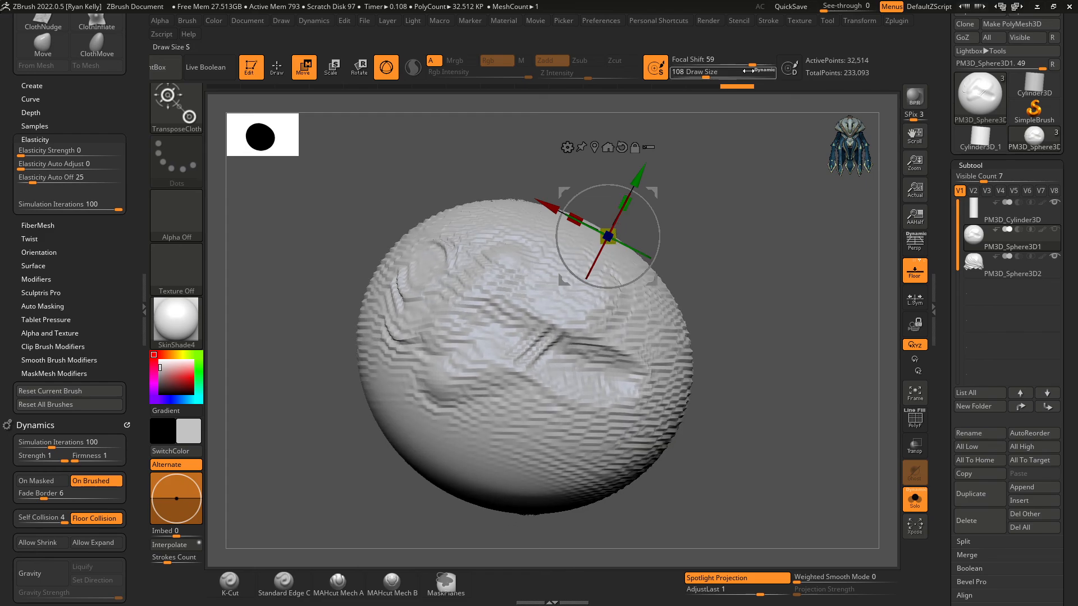
- Drop the sphere to its lower subdivision level, set Focal Shift to 79 and stretch the sphere sideways with TransposeCloth
key(shift+d)
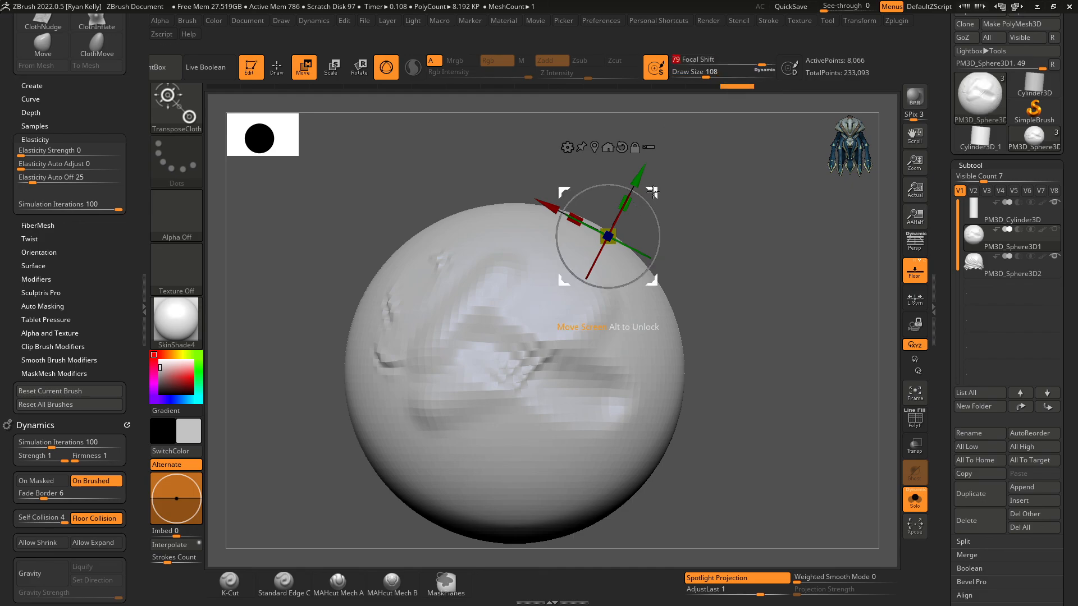
drag(652, 192, 820, 234)
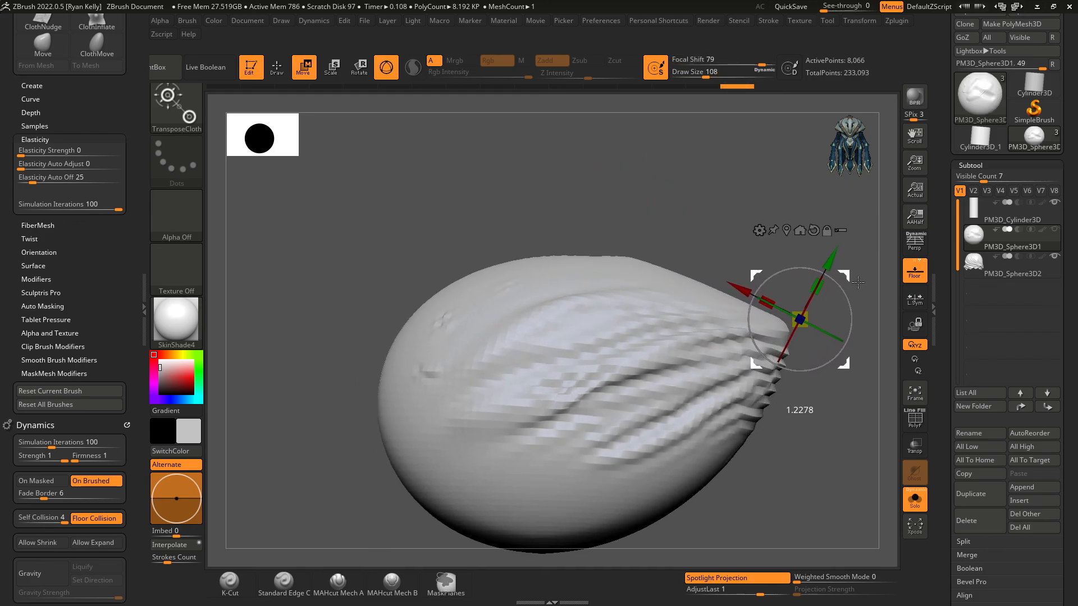
drag(858, 281, 638, 205)
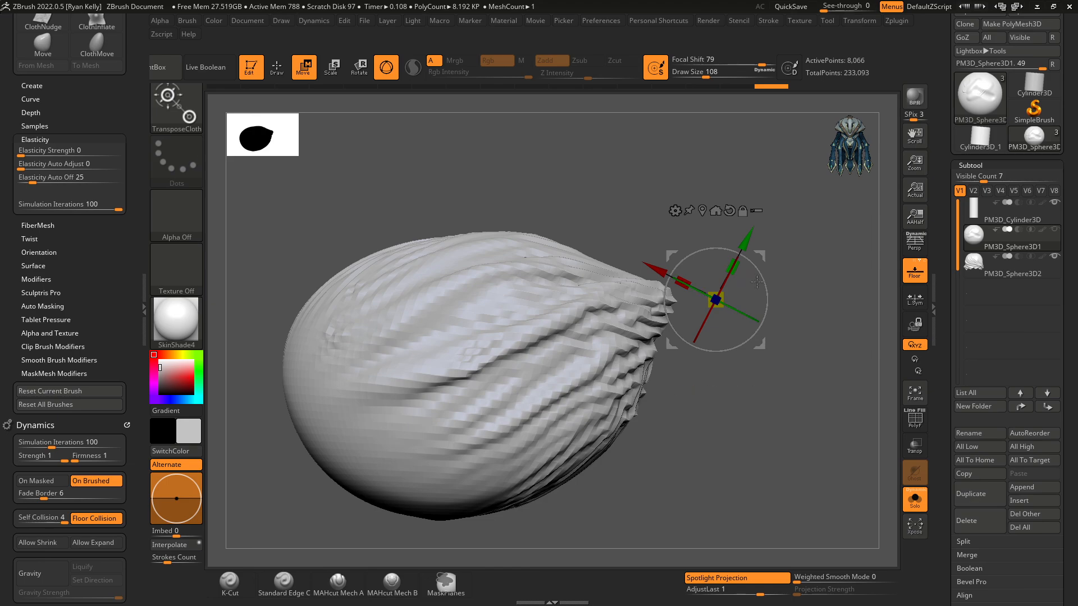
- Rotate the TransposeCloth gizmo and pull it downward to bend the stretched sphere into a curved, folded form
drag(764, 284, 640, 366)
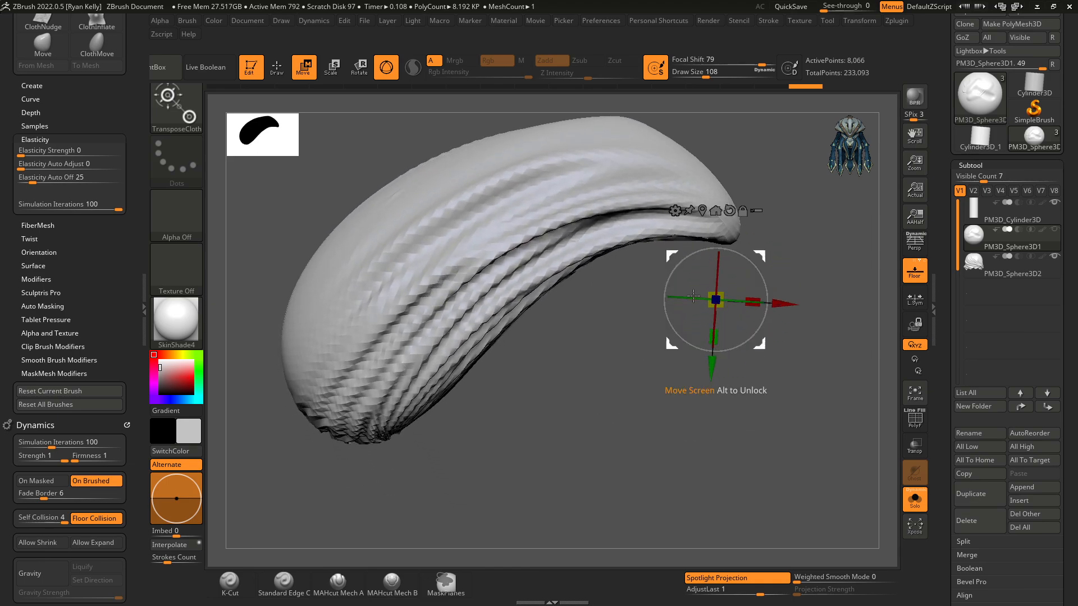
drag(760, 262, 800, 483)
drag(715, 415, 619, 431)
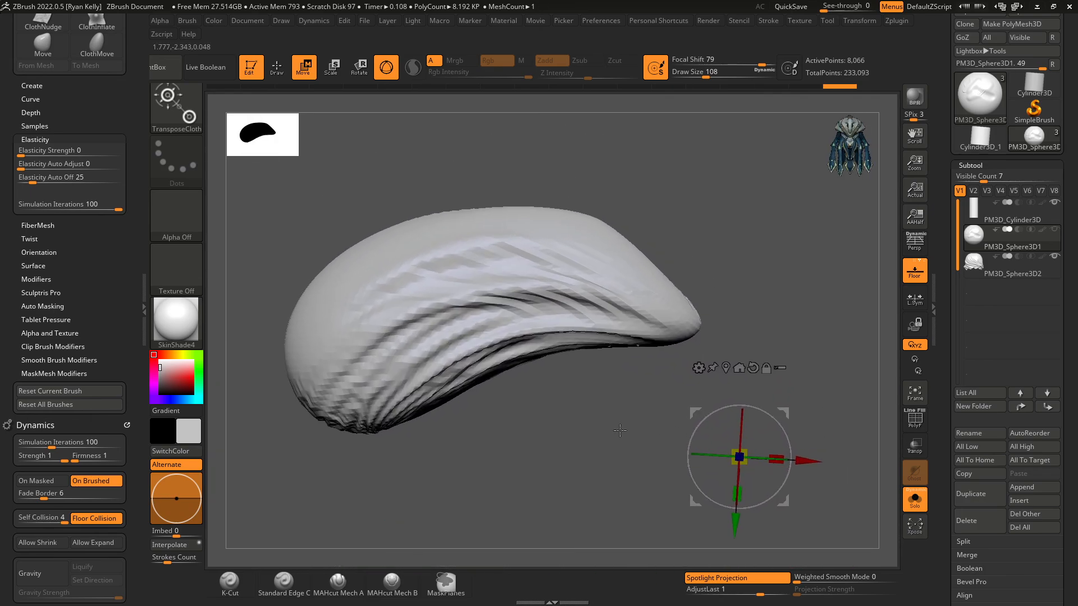